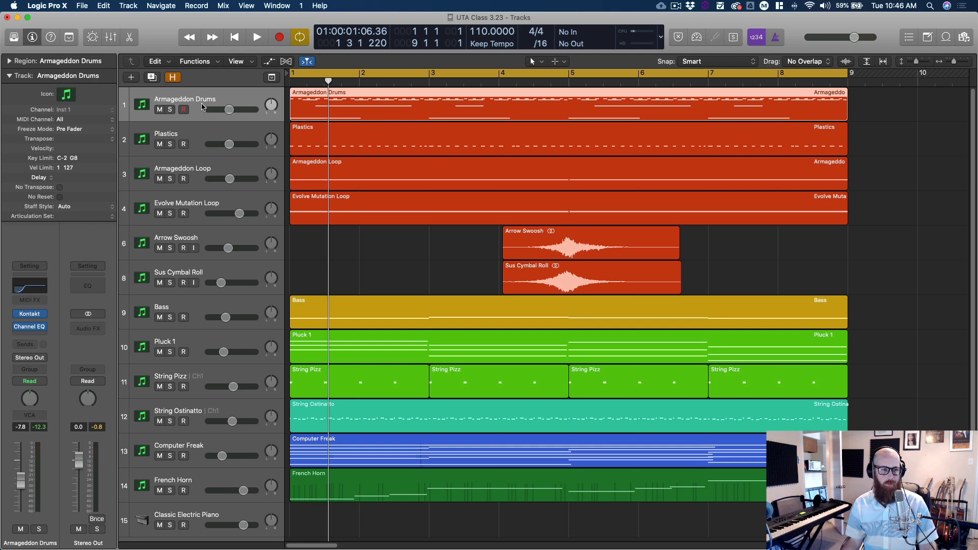
Step: Collapse the track parameters in the inspector and solo the Armageddon Drums track
click(9, 76)
click(170, 110)
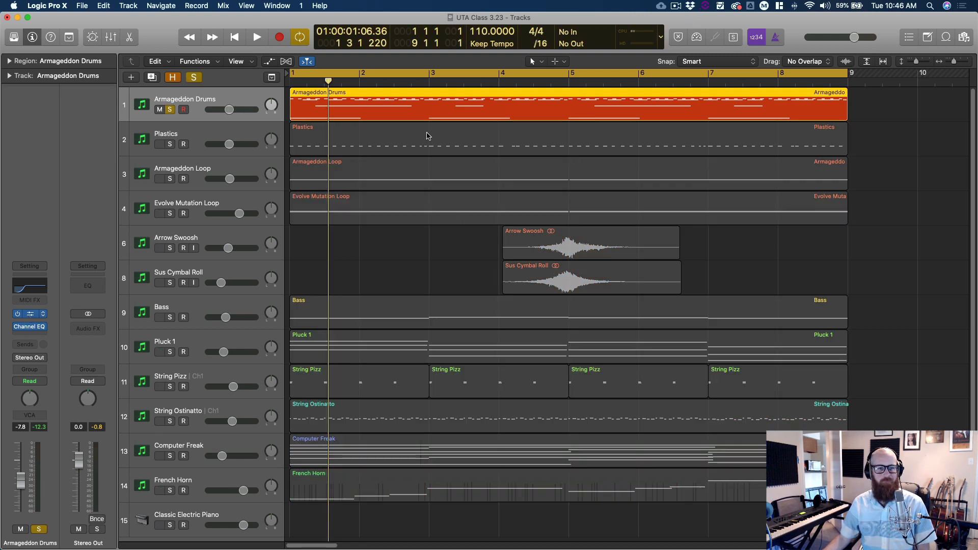
Step: Show the Armageddon Drums Kontakt window, place it clear of the track headers and play the soloed part
key(v)
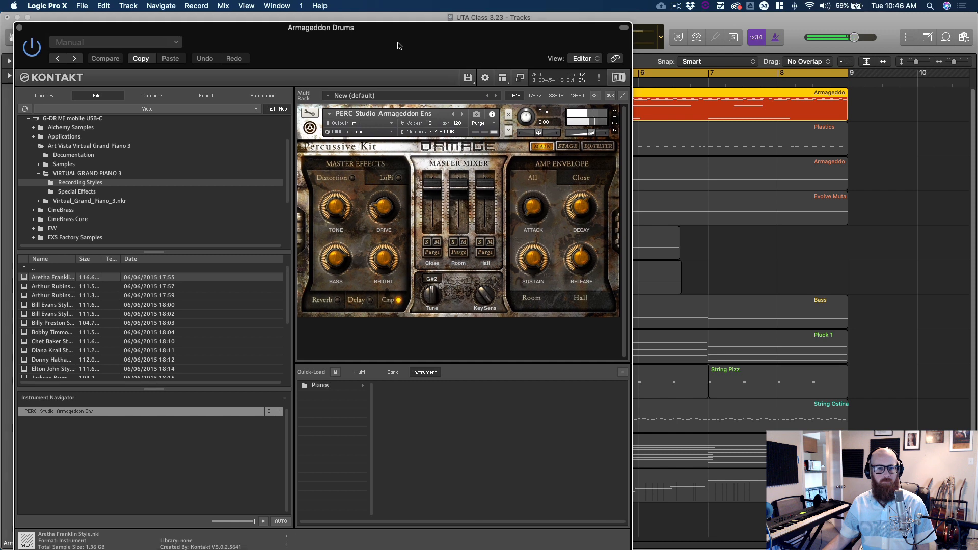
drag(398, 46, 691, 37)
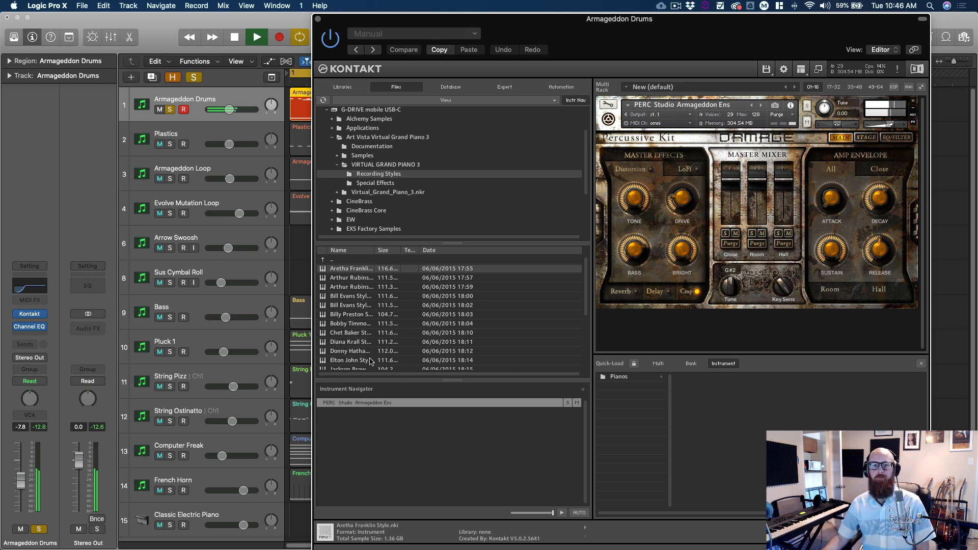
drag(613, 22, 564, 23)
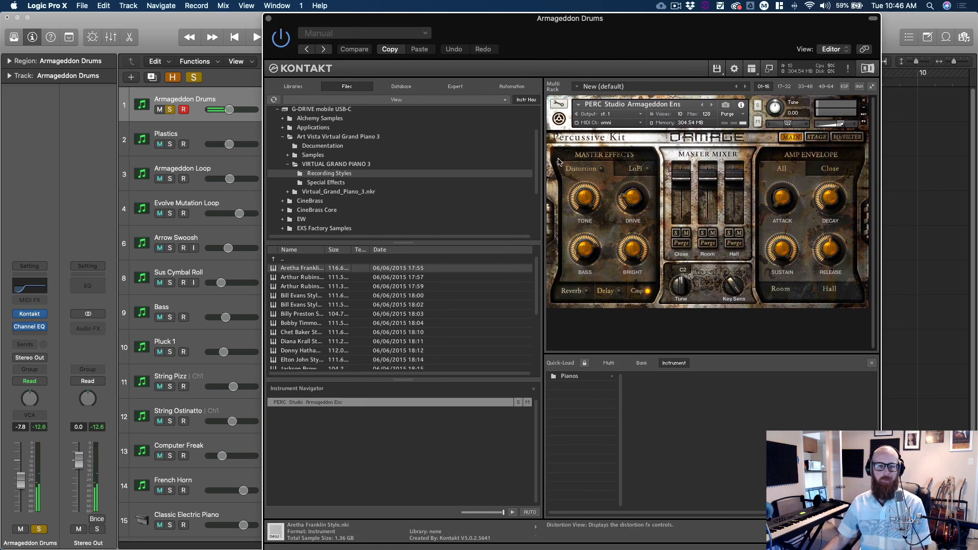
Step: Browse Kontakt's library list to Damage and go back up to its top-level instrument folders
click(292, 86)
scroll(375, 184, down, 20)
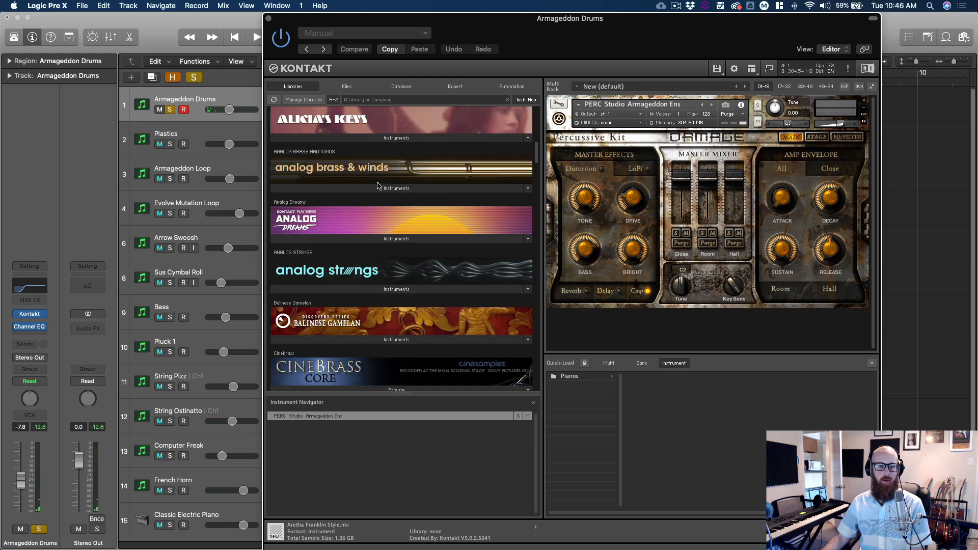
scroll(379, 189, down, 20)
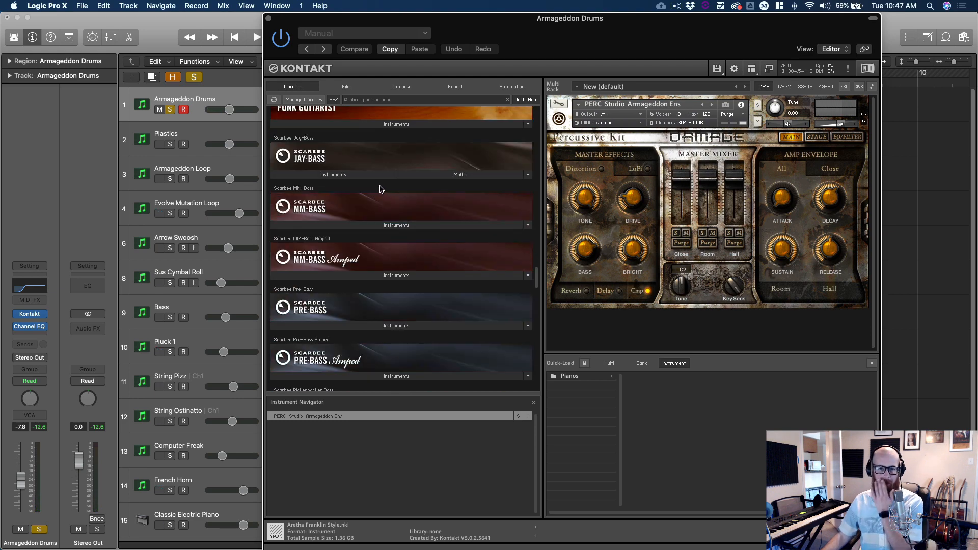
scroll(382, 189, down, 15)
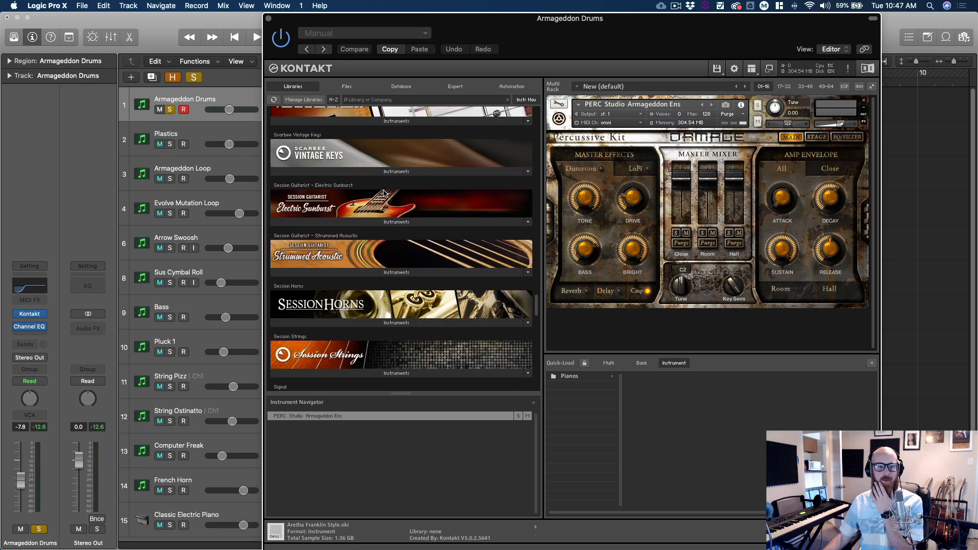
scroll(390, 196, up, 20)
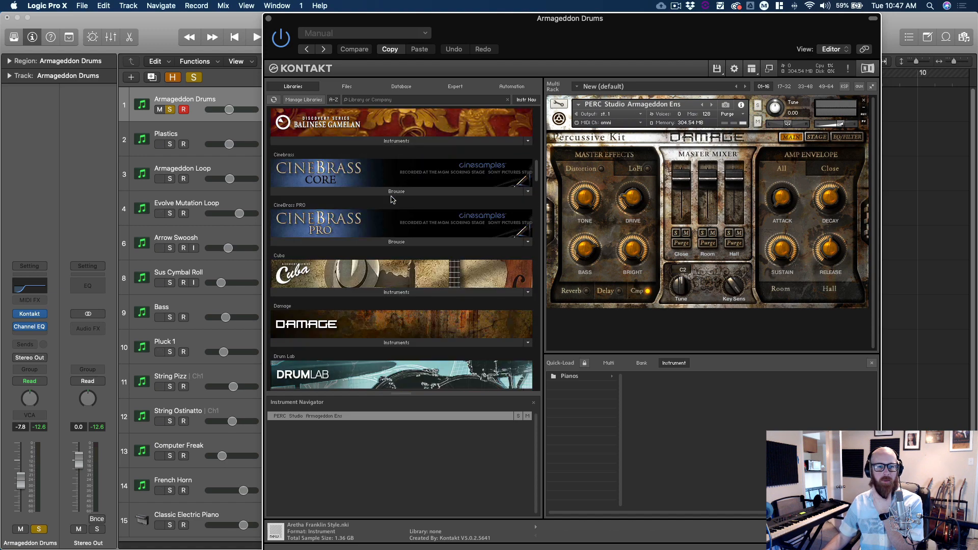
click(401, 235)
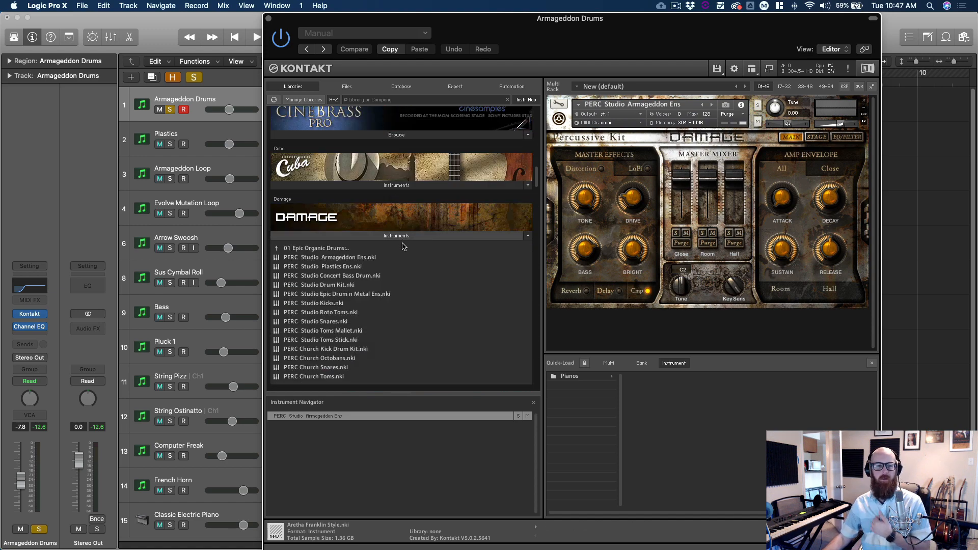
click(402, 248)
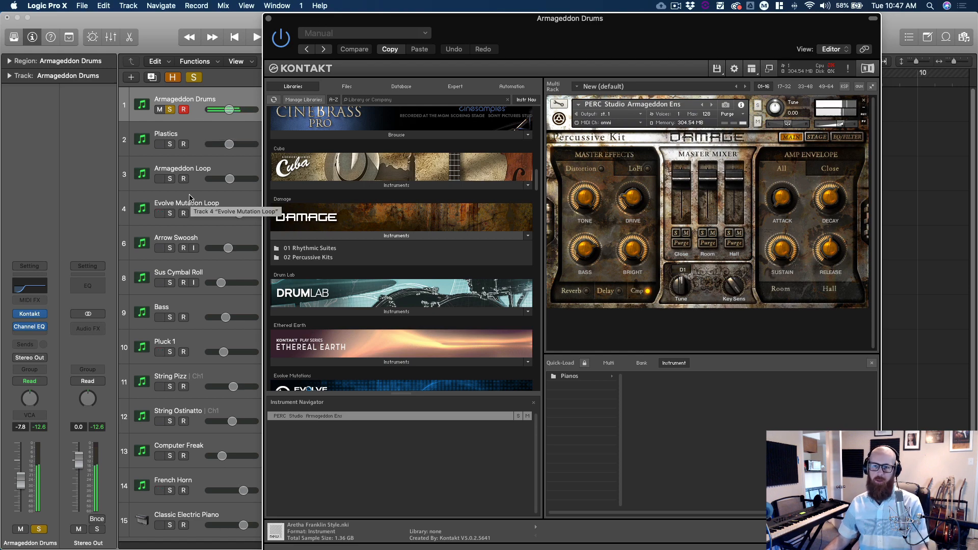
Step: Open the Armageddon Drums Channel EQ beside the track headers, switch off its low-cut band and play the part for comparison
click(32, 331)
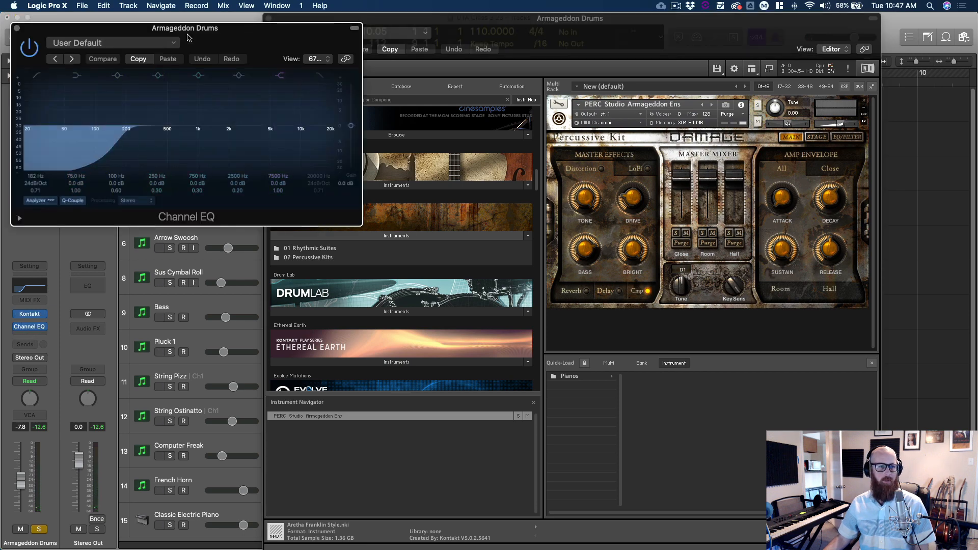
drag(193, 25, 550, 55)
click(390, 98)
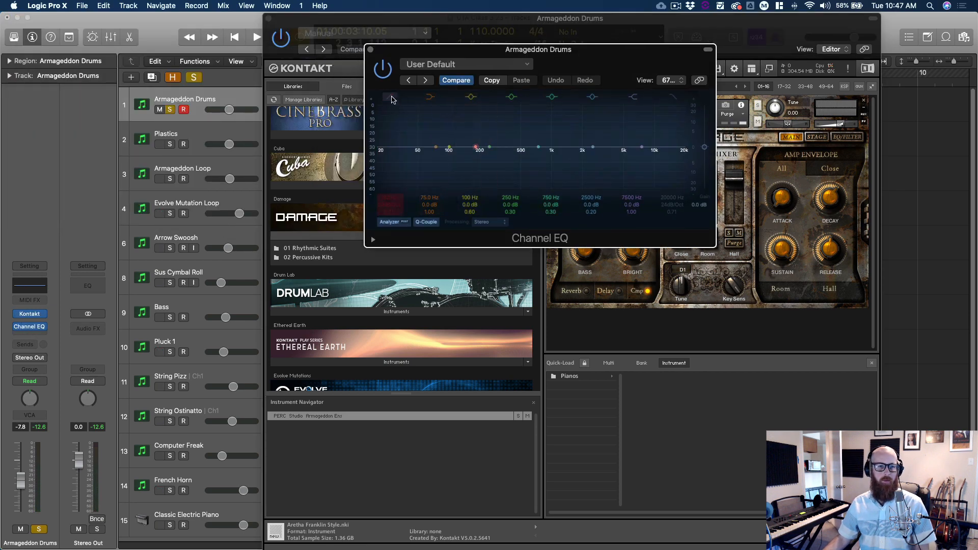
key(space)
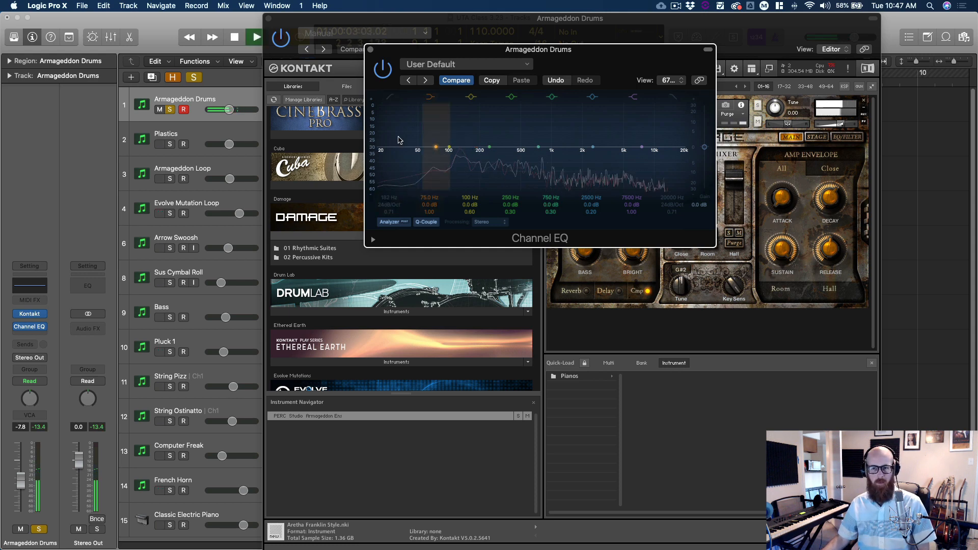
key(super+w)
click(29, 327)
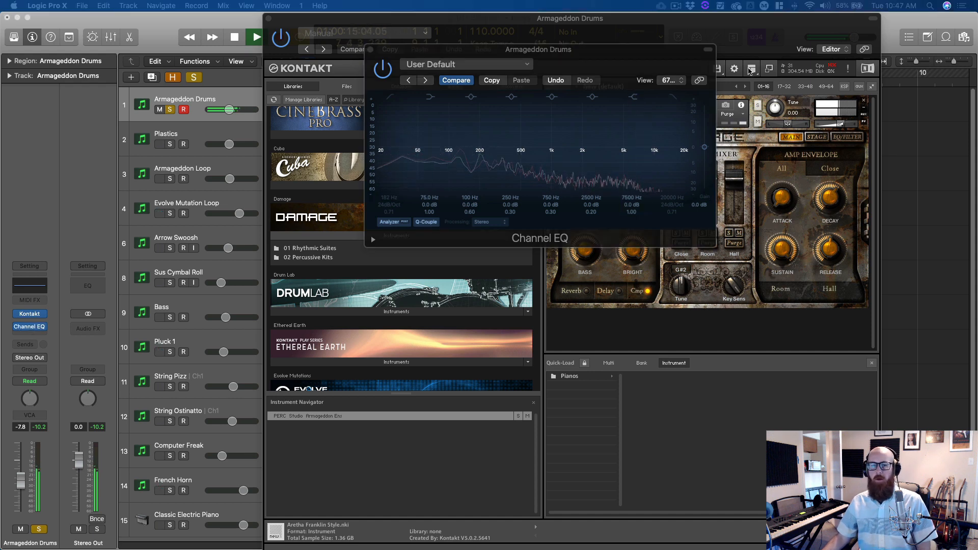
Step: Close the Kontakt window, switch the Armageddon Drums EQ's 182 Hz low-cut band back on and close the EQ
click(600, 62)
click(336, 34)
click(336, 35)
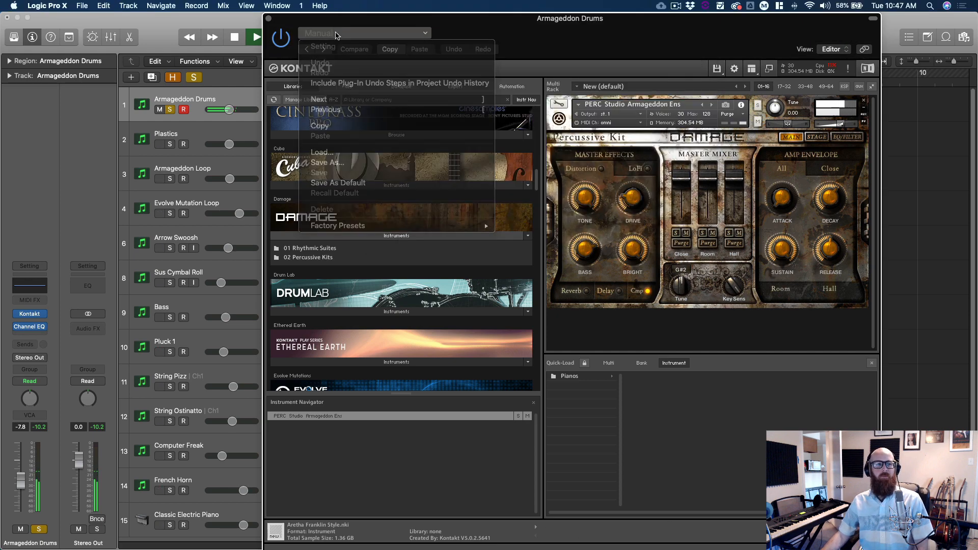
click(269, 19)
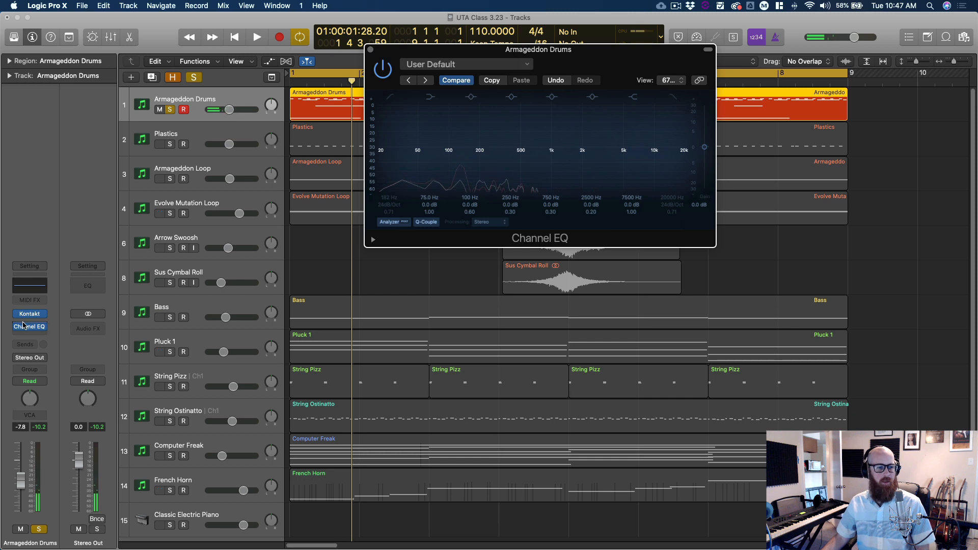
click(392, 99)
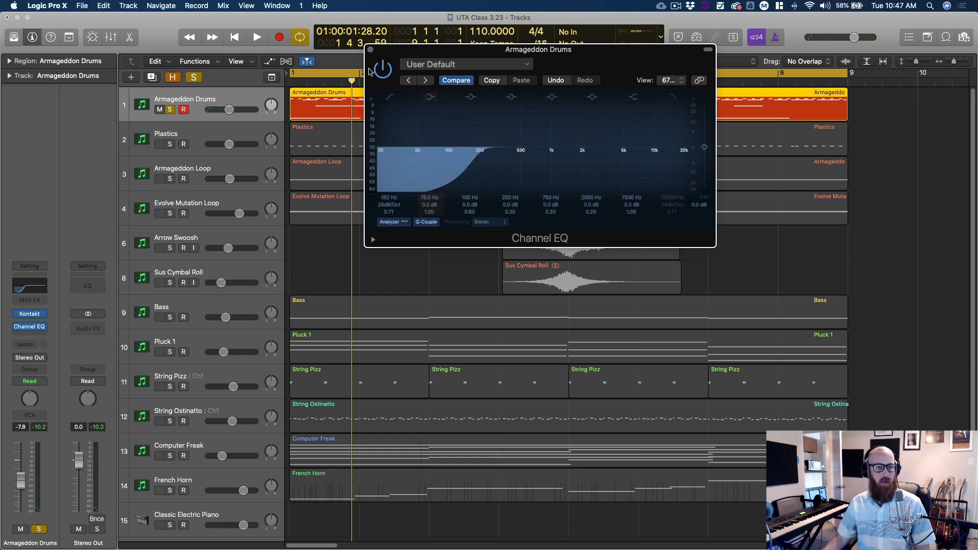
click(370, 50)
Step: Solo the Plastics track instead of Armageddon Drums and return the playhead to the project start
click(196, 129)
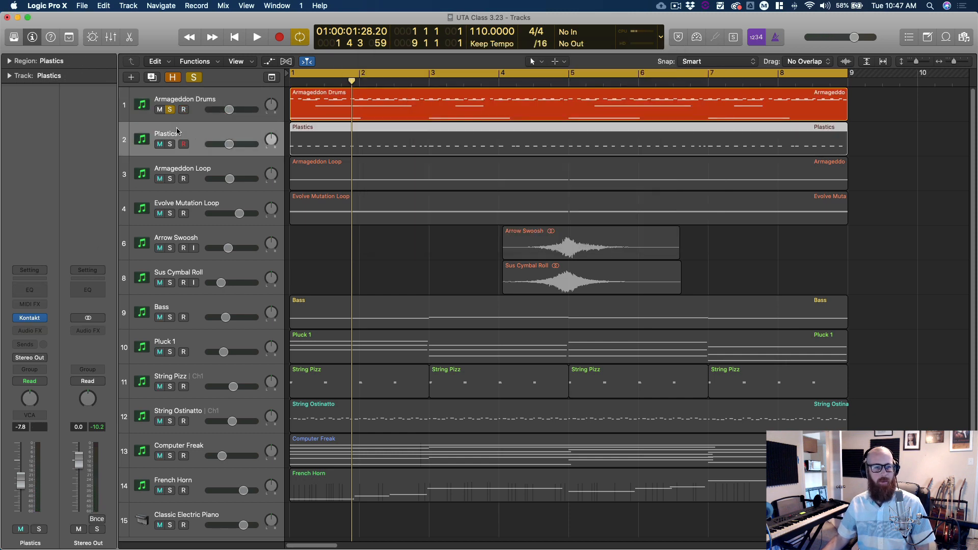
click(170, 110)
click(170, 145)
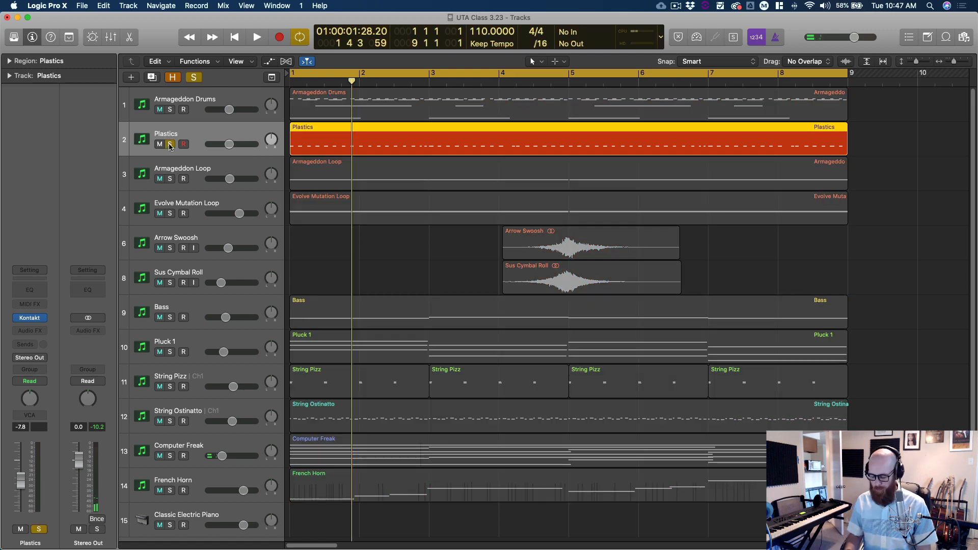
key(Return)
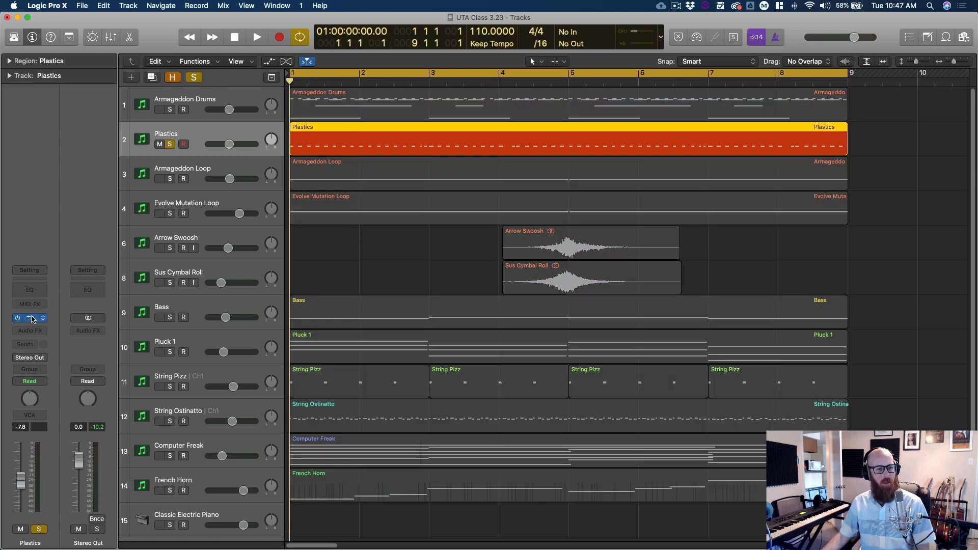
Step: Open the Plastics track's Kontakt instrument, keep its window clear of the track headers and play the soloed part
click(30, 318)
drag(372, 19, 614, 14)
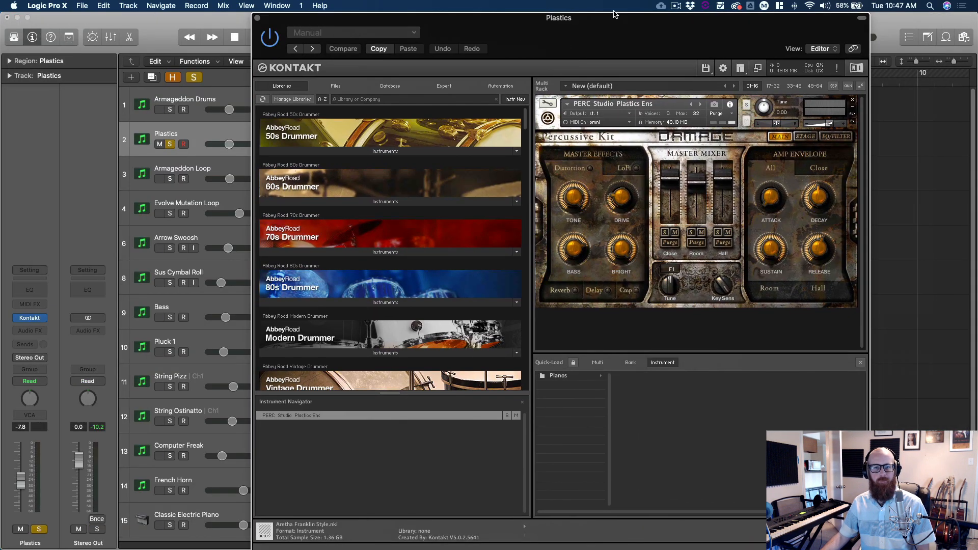
key(space)
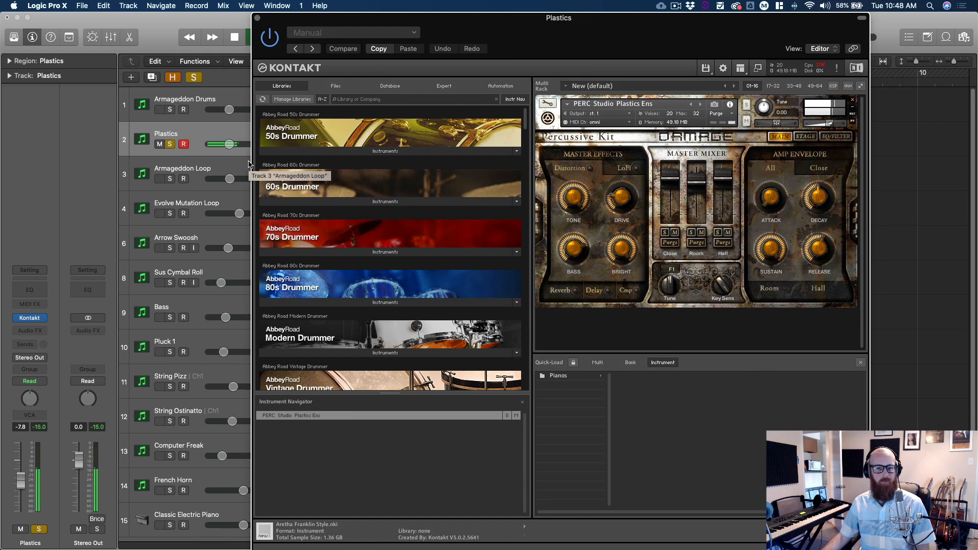
drag(440, 55, 527, 55)
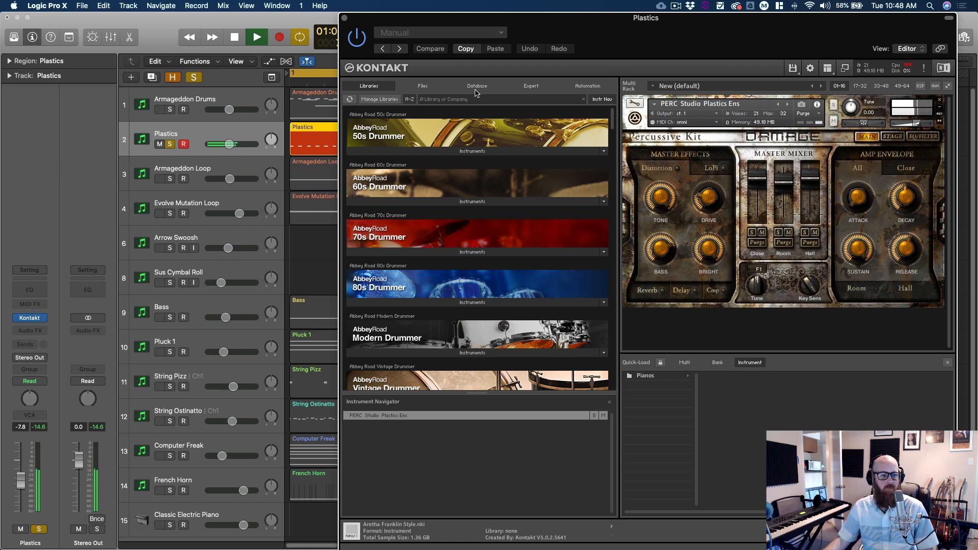
Step: Add a Channel EQ to the Plastics track, roll off its low end with the low-cut band and close the EQ
click(30, 289)
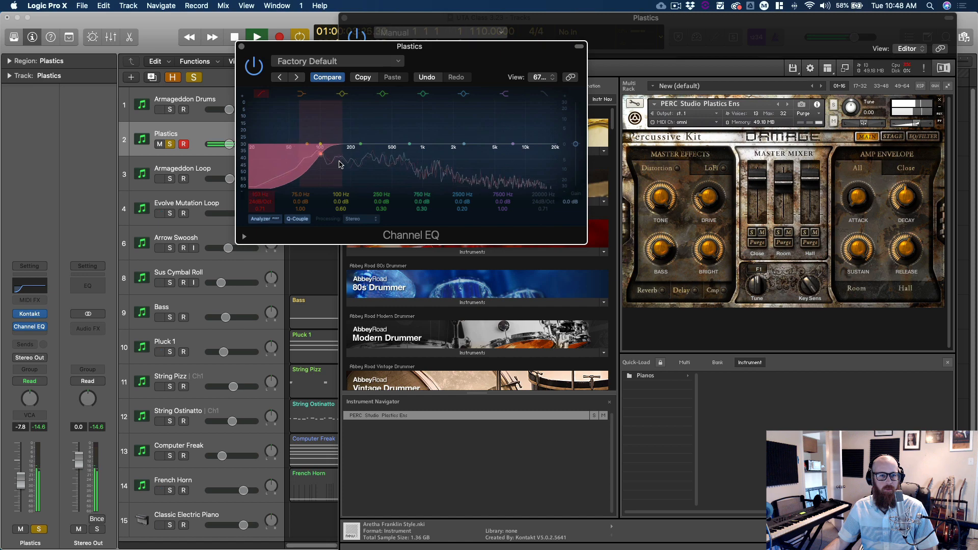
mouse_move(399, 162)
mouse_down()
mouse_move(505, 161)
mouse_move(308, 166)
mouse_move(336, 167)
mouse_up()
click(241, 47)
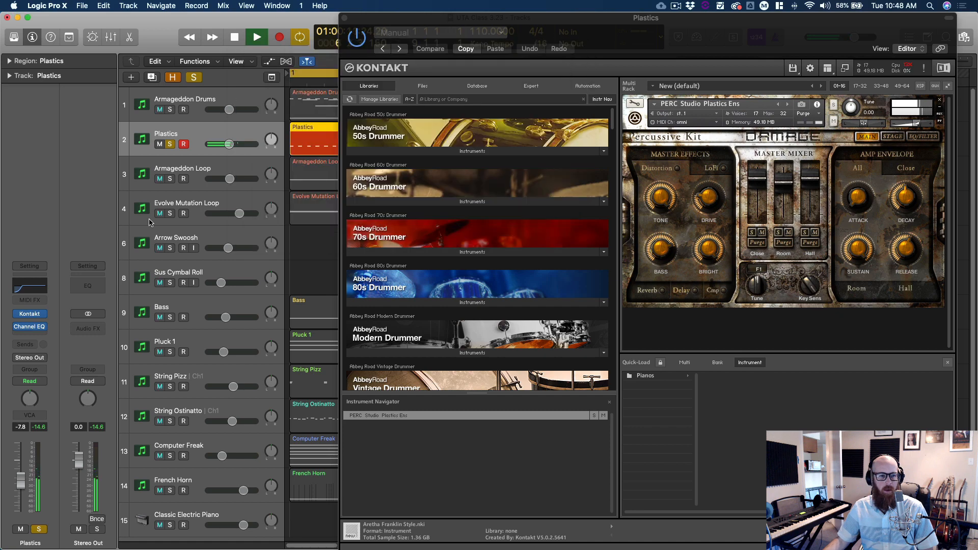
Step: Solo Armageddon Drums and Plastics together and close the Plastics Kontakt window
click(170, 144)
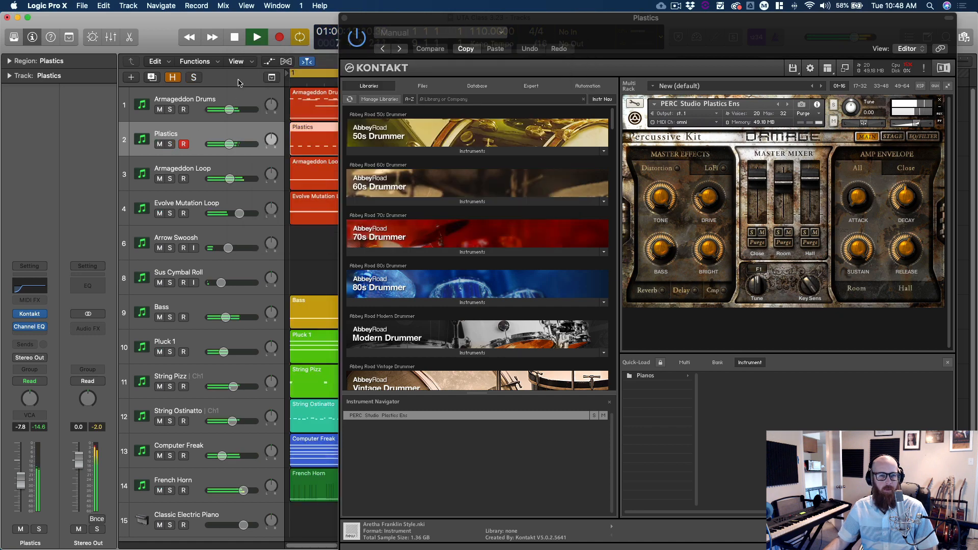
click(170, 110)
click(169, 145)
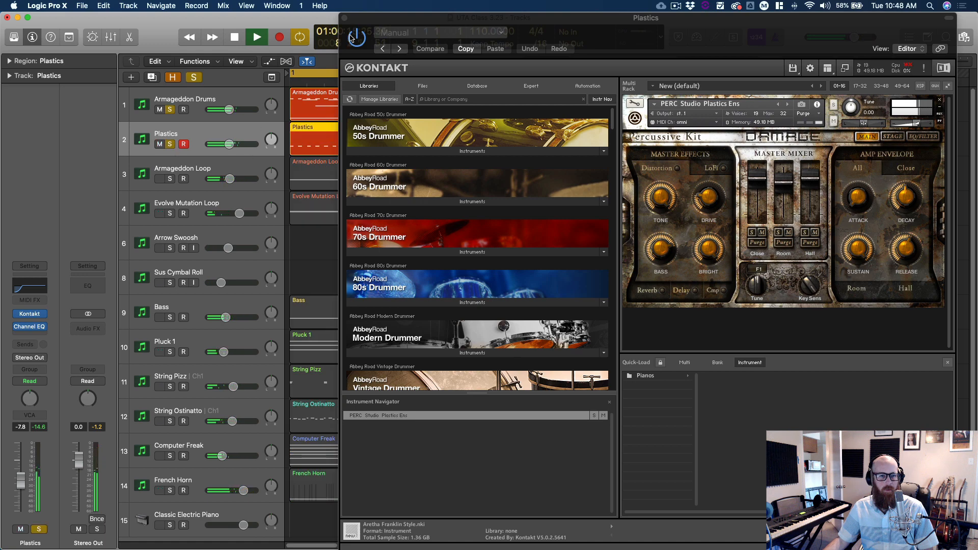
click(345, 18)
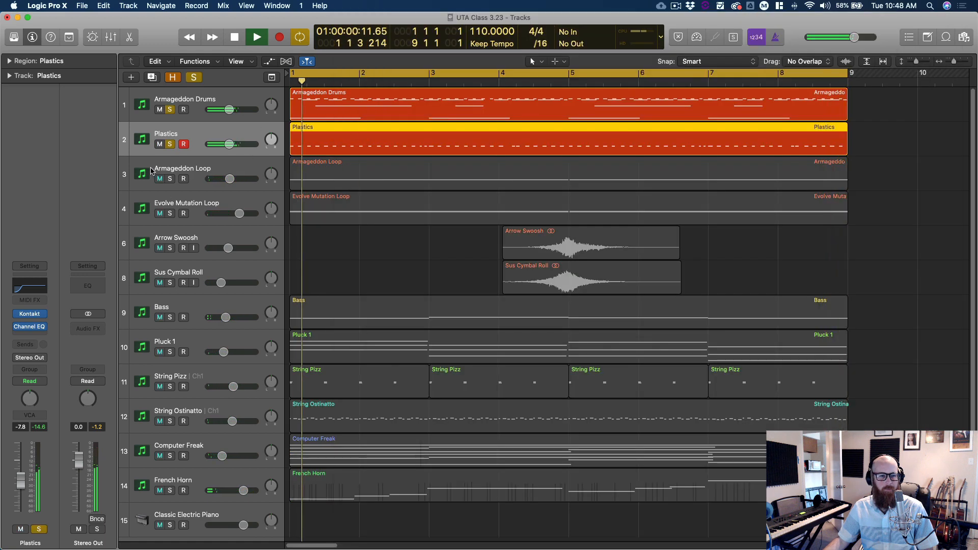
Step: Solo only the Armageddon Loop track, listen to it, and stop playback
click(170, 178)
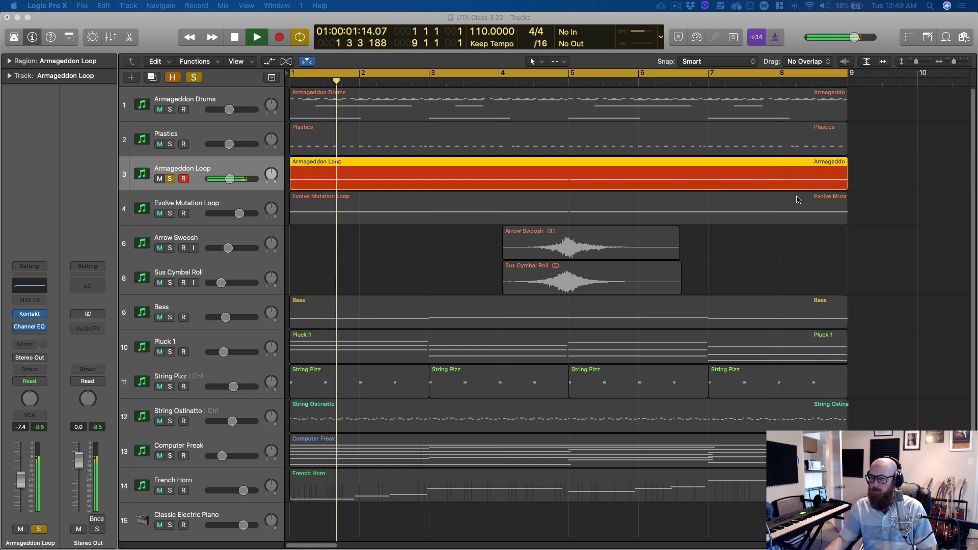
click(807, 269)
key(space)
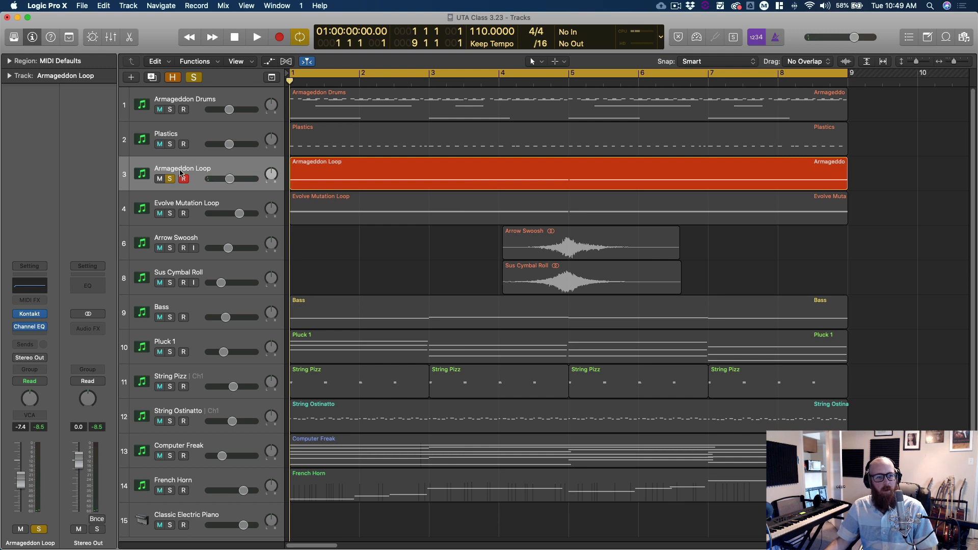
Step: Look over the mixer's channel strips with Armageddon Drums selected and hide the mixer again
click(201, 107)
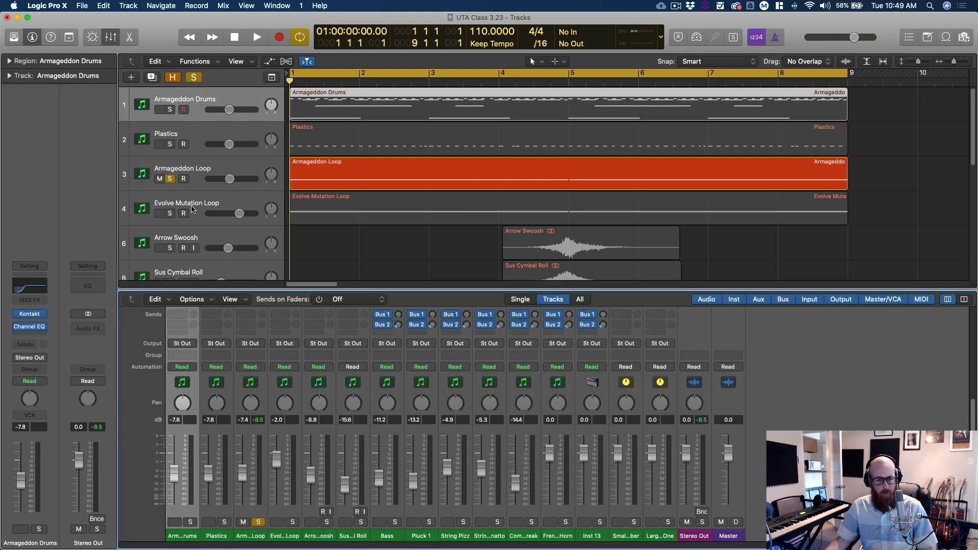
key(x)
scroll(228, 430, up, 5)
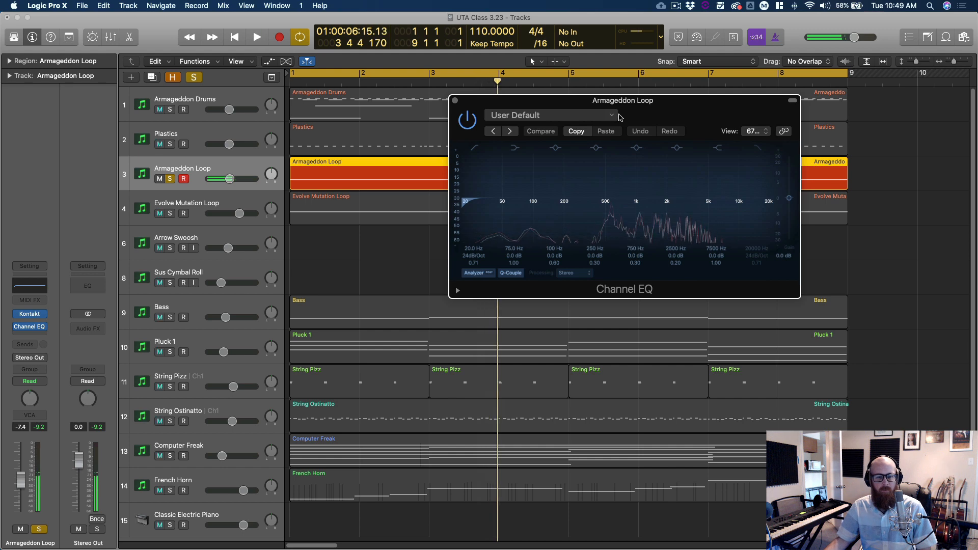
Step: Play the Armageddon Loop with its Channel EQ open, inspect its Kontakt instrument and close the Kontakt window
key(space)
key(space)
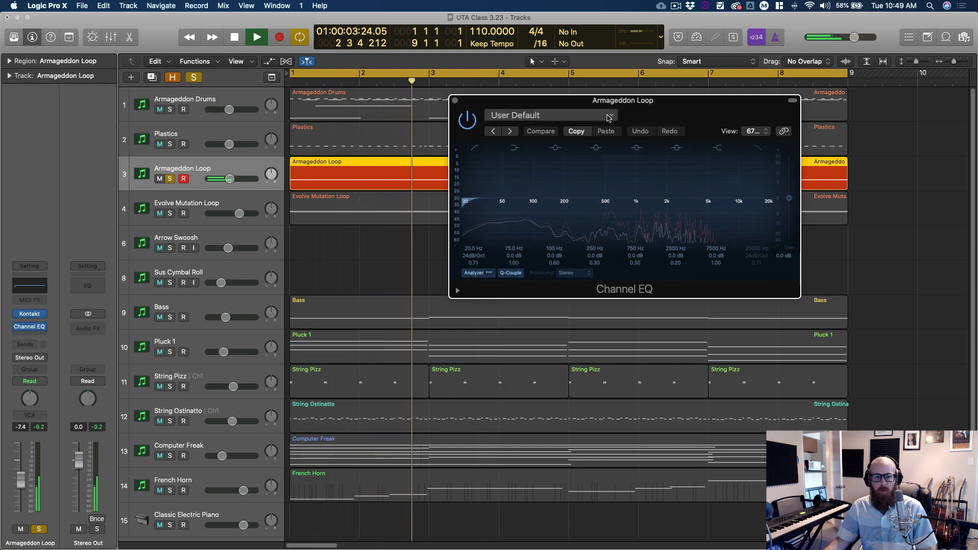
click(30, 314)
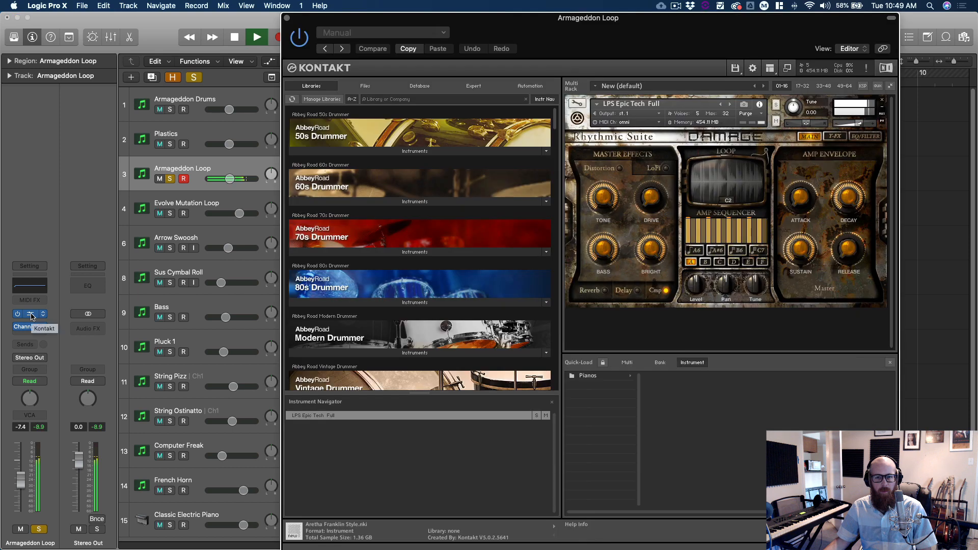
click(286, 19)
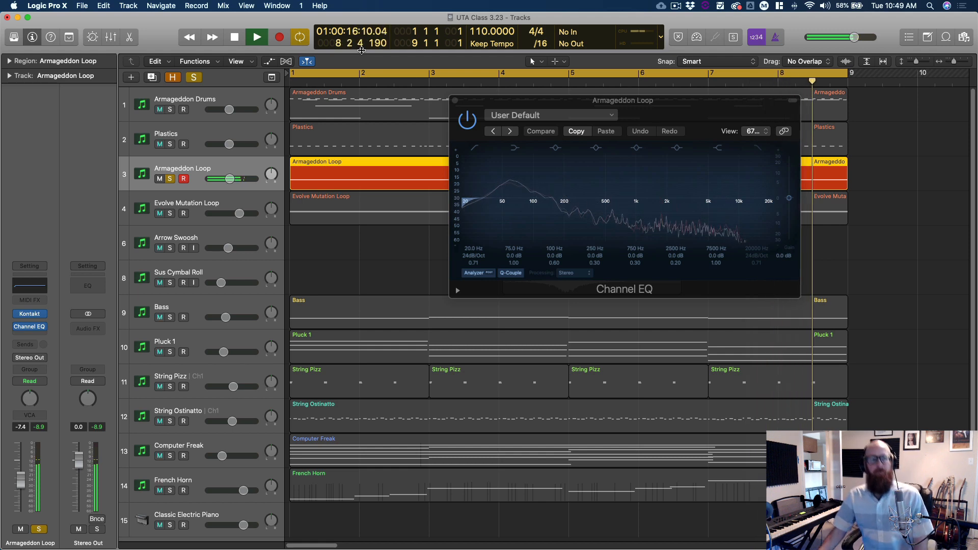
Step: Solo Armageddon Drums alongside Armageddon Loop with the drums' Channel EQ switched back on, stop playback, and close the loop's EQ window
click(170, 109)
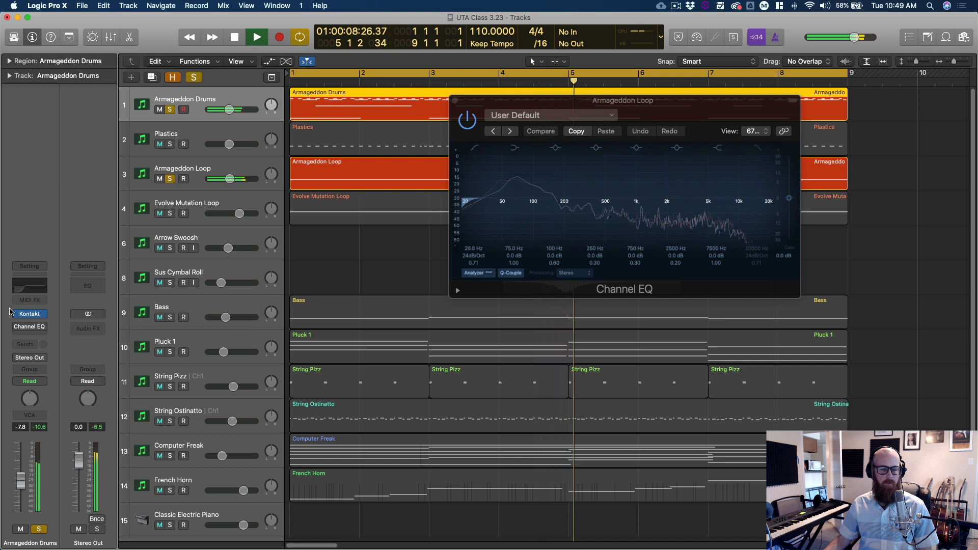
click(18, 328)
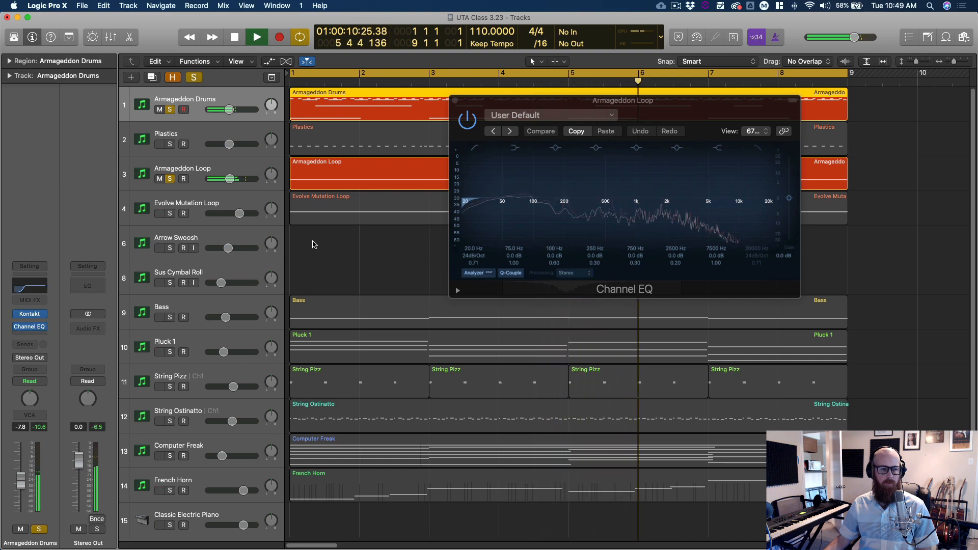
click(455, 101)
key(space)
click(443, 260)
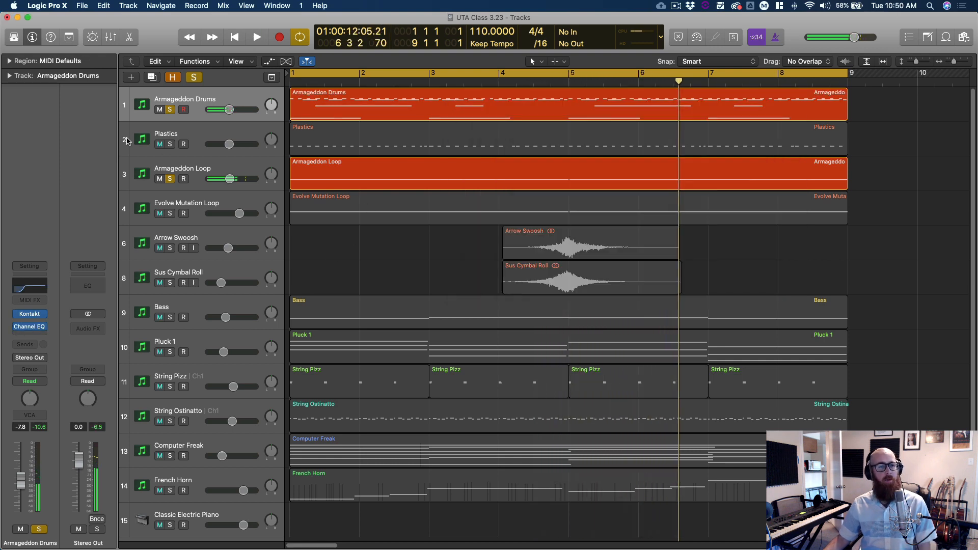
Step: Clear the existing solos and play Armageddon Drums soloed on its own from the start
drag(169, 110, 169, 180)
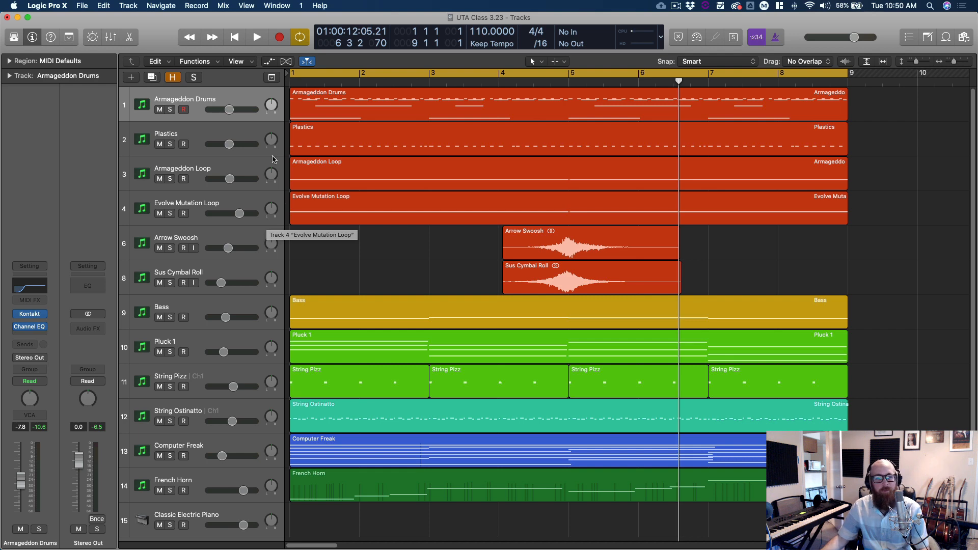
click(208, 172)
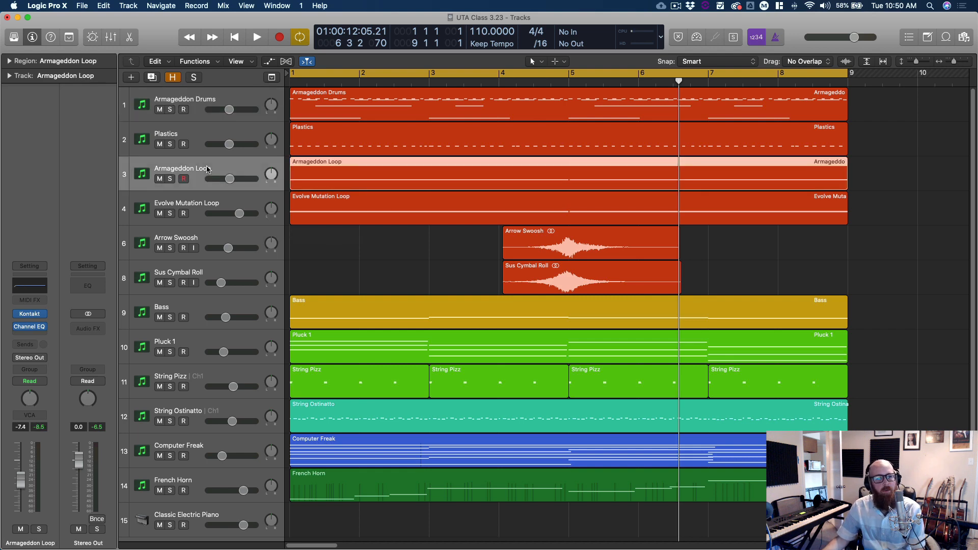
click(178, 108)
click(171, 111)
key(space)
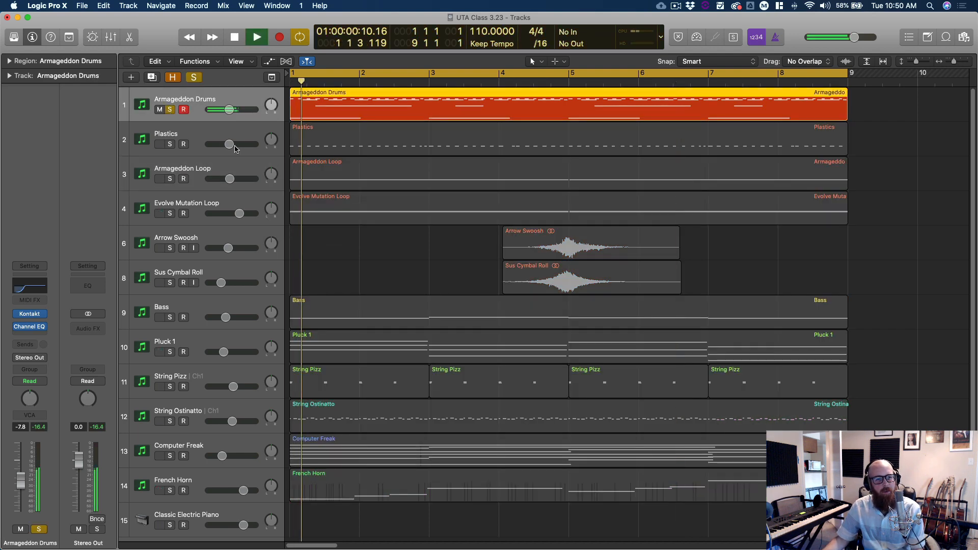
key(v)
click(269, 19)
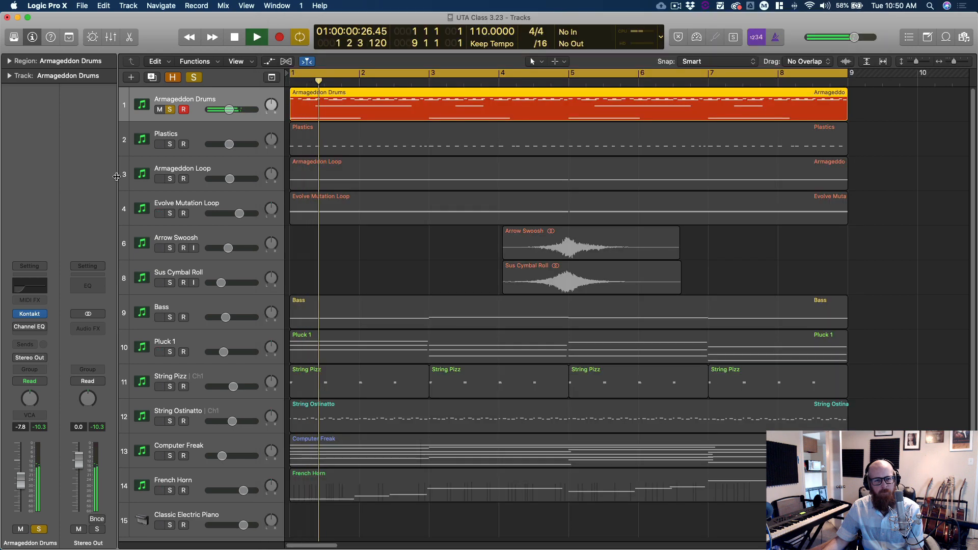
Step: Add Armageddon Loop and Plastics to the solo during playback, listen to the three tracks together, and stop
click(169, 179)
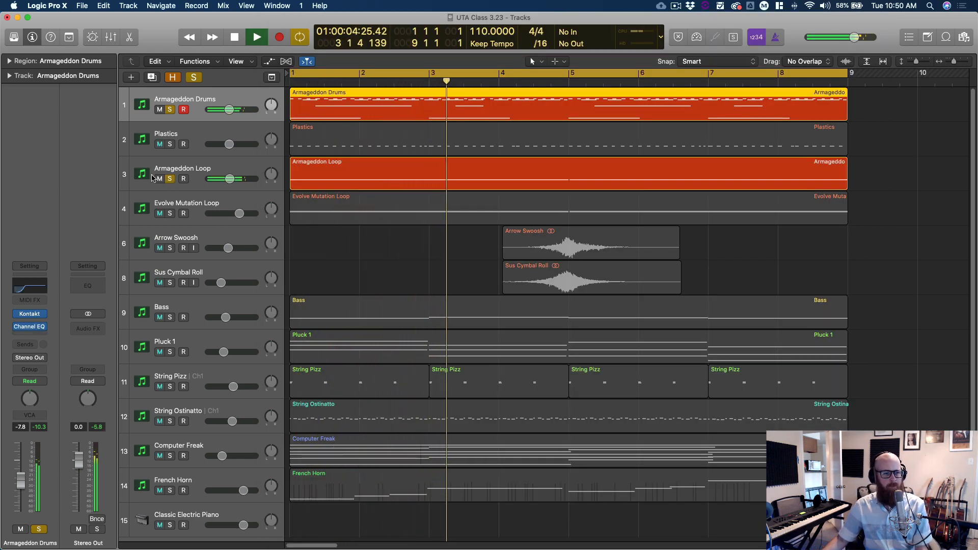
click(170, 144)
click(179, 136)
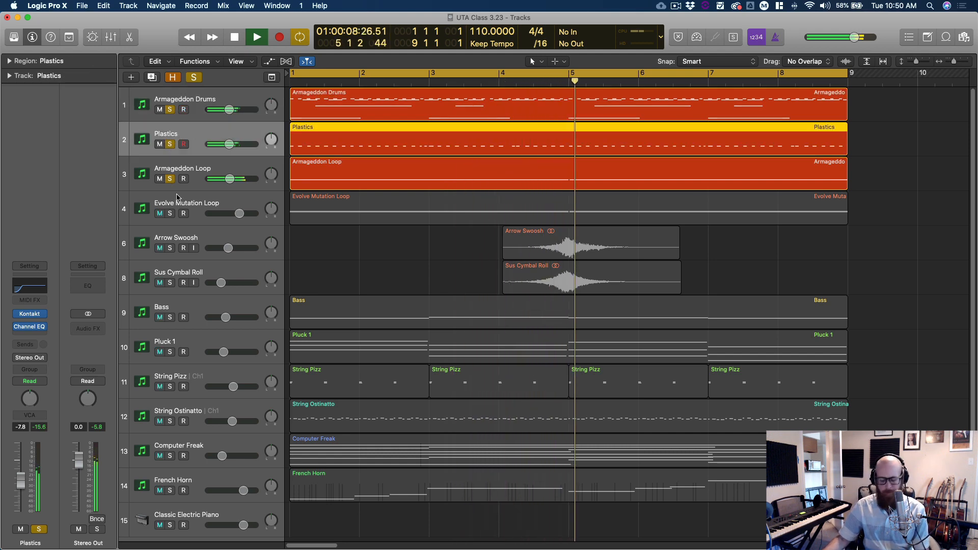
key(space)
Step: Play only the Evolve Mutation Loop track and switch its Channel EQ back on
click(179, 212)
key(space)
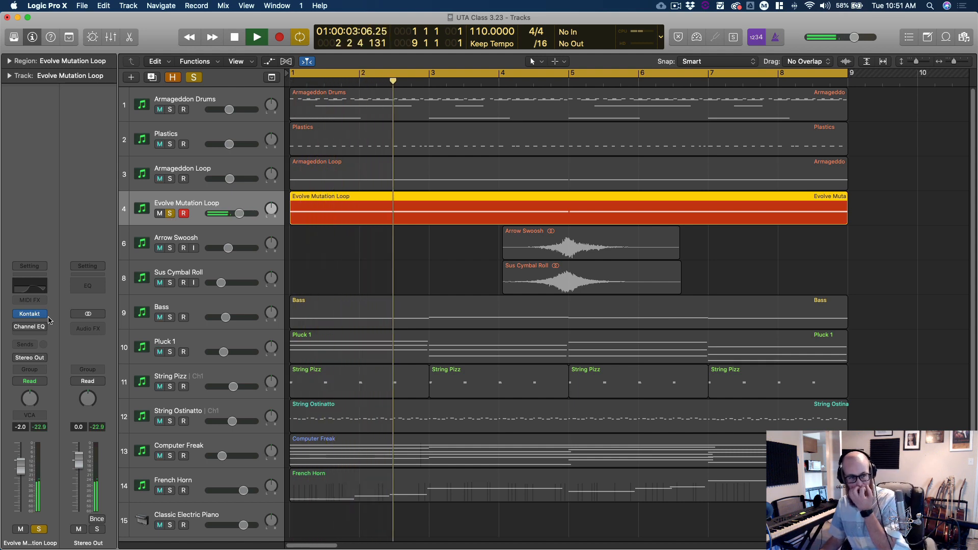
click(18, 327)
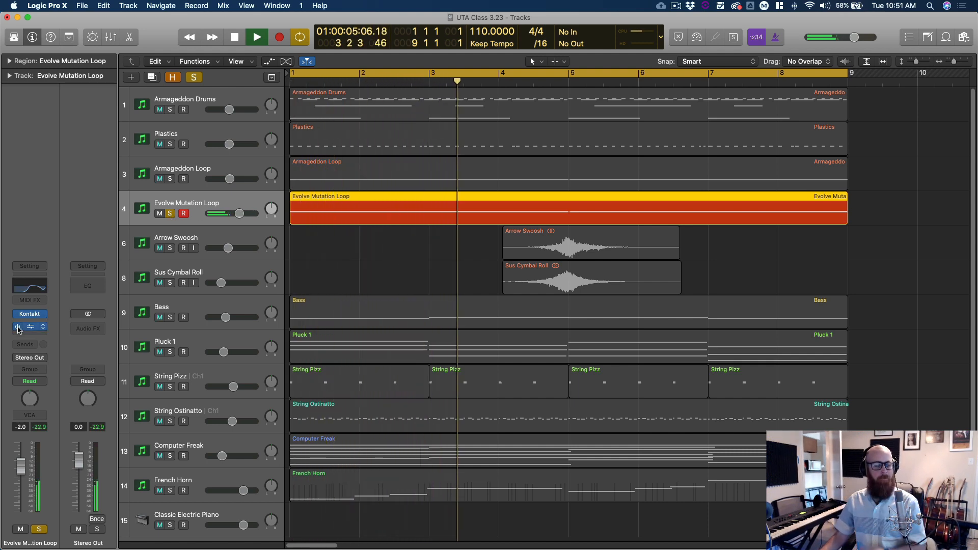
Step: Solo the first three percussion tracks with Evolve Mutation Loop, set the latter's volume to -0.7 dB, and stop playback
drag(169, 179, 170, 109)
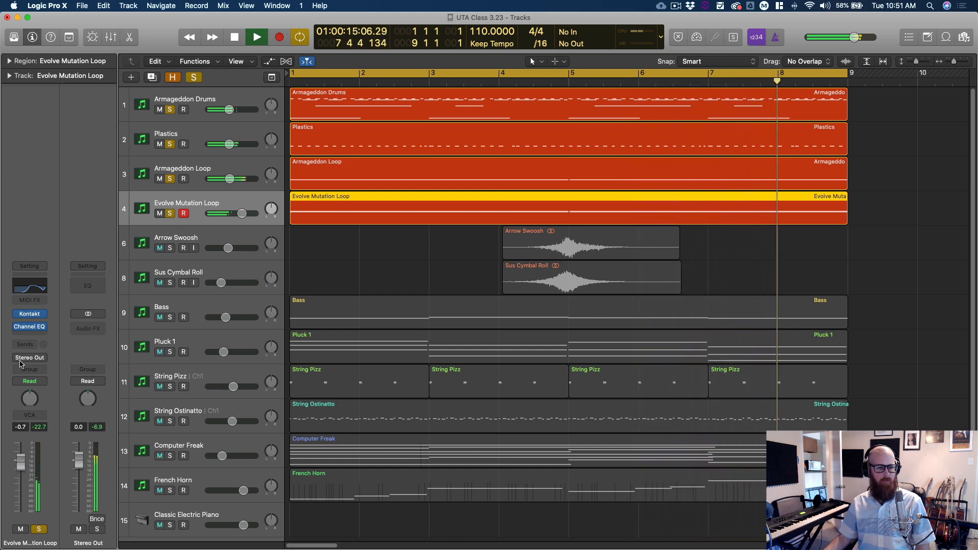
key(space)
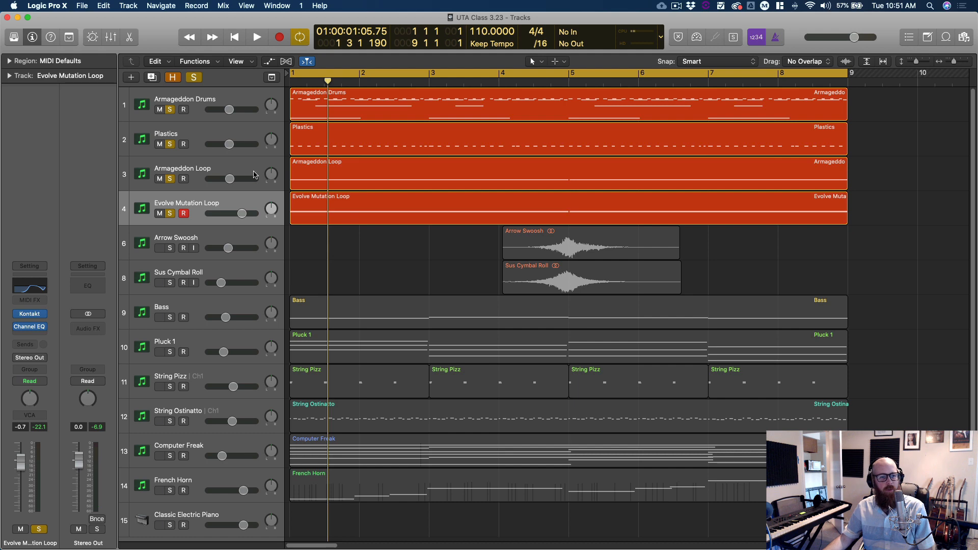
Step: Inspect the Kontakt instrument on Evolve Mutation Loop and close its window
click(205, 204)
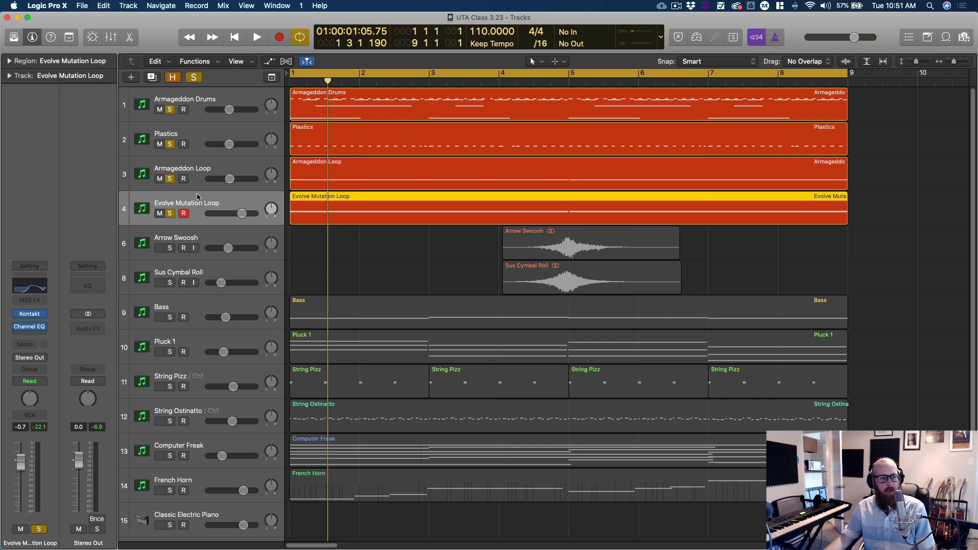
click(34, 313)
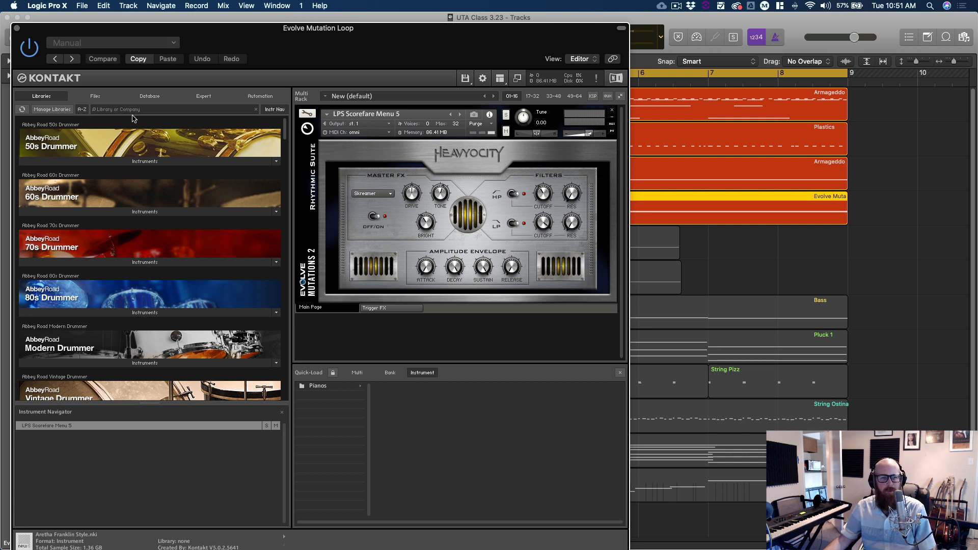
click(13, 27)
Step: Open the Armageddon Drums region in a separate Piano Roll window and widen the window to show the whole pattern
double_click(356, 104)
click(418, 260)
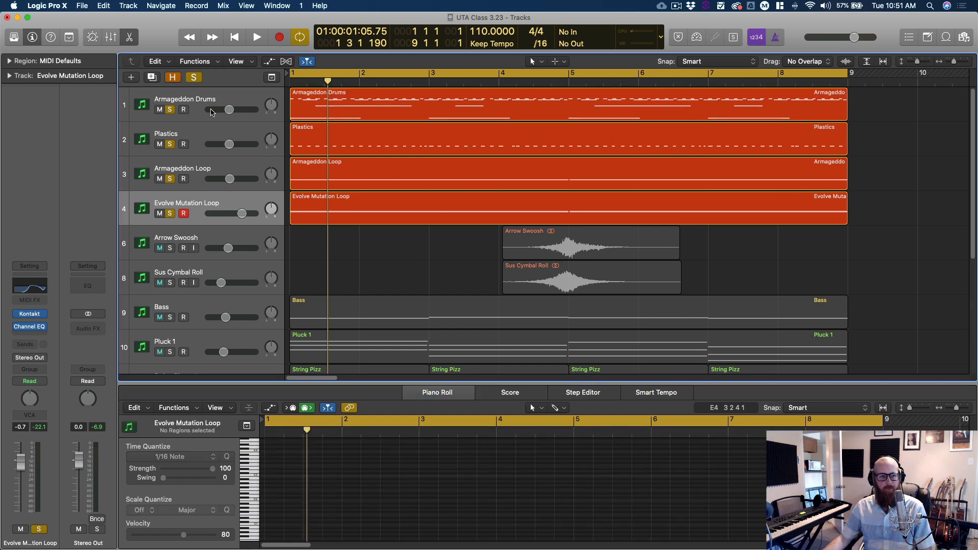
click(211, 104)
key(super+4)
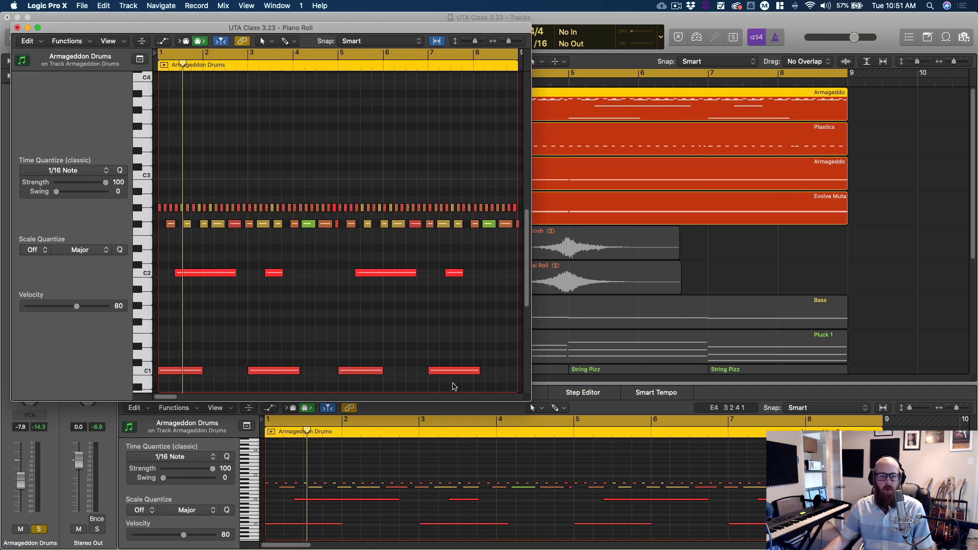
drag(530, 400, 946, 413)
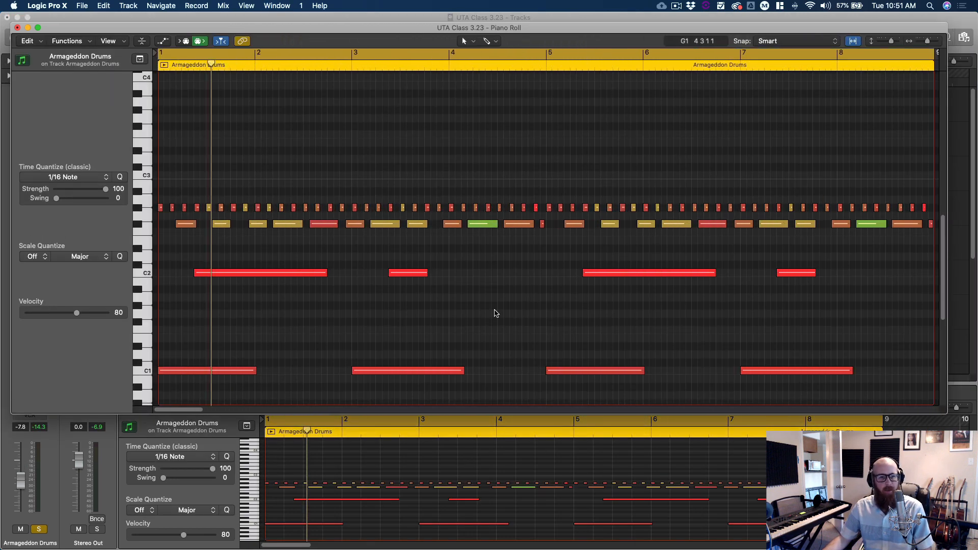
scroll(486, 311, down, 2)
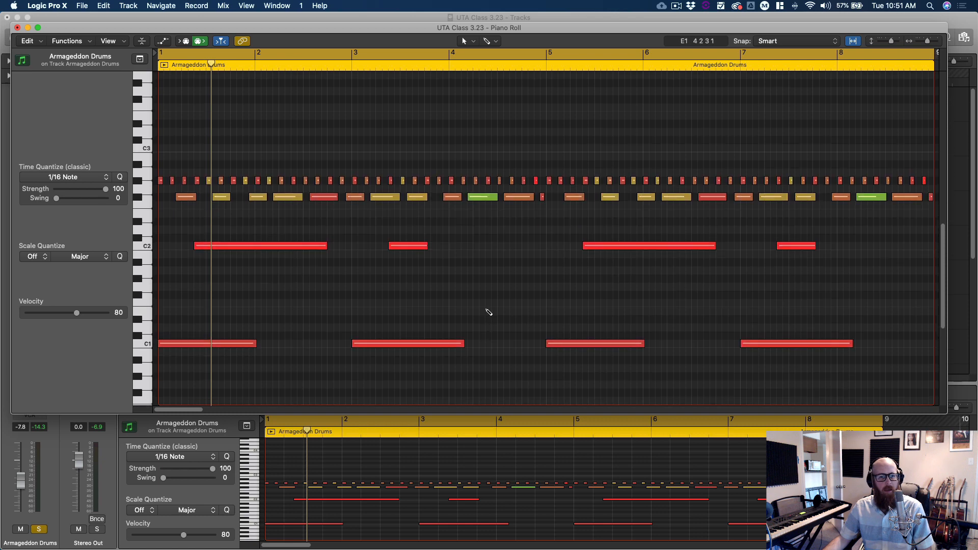
Step: Select all Armageddon Drums notes and load the Humanize preset in MIDI Transform
key(super+a)
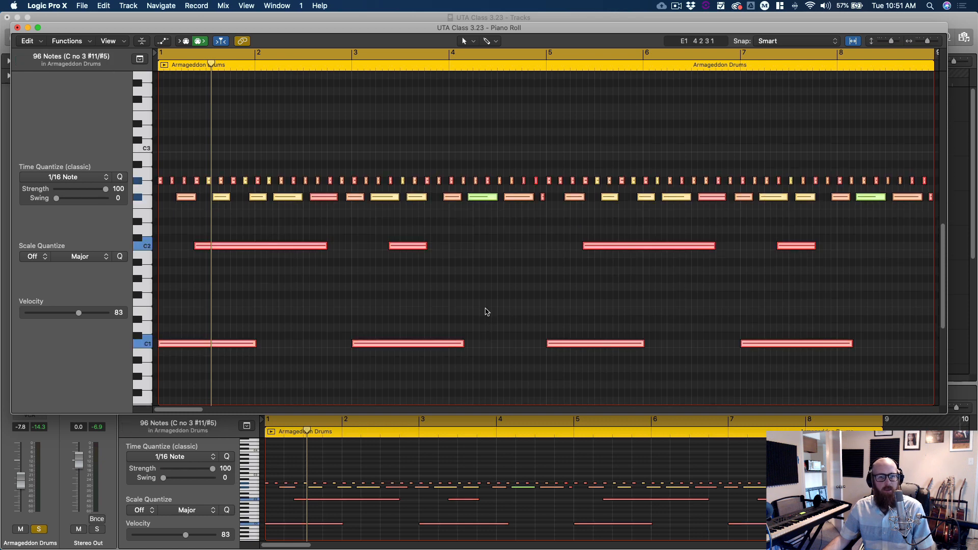
click(67, 40)
mouse_move(104, 136)
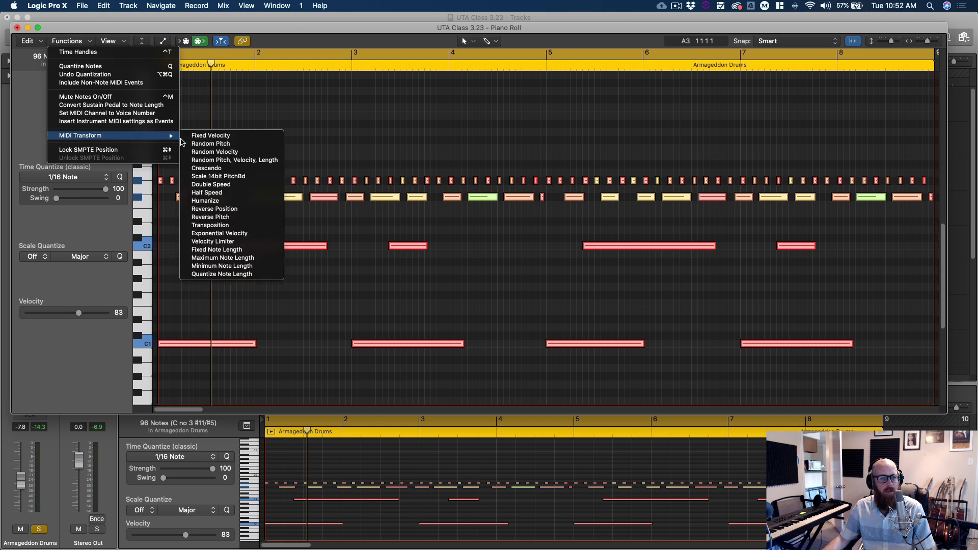
click(240, 209)
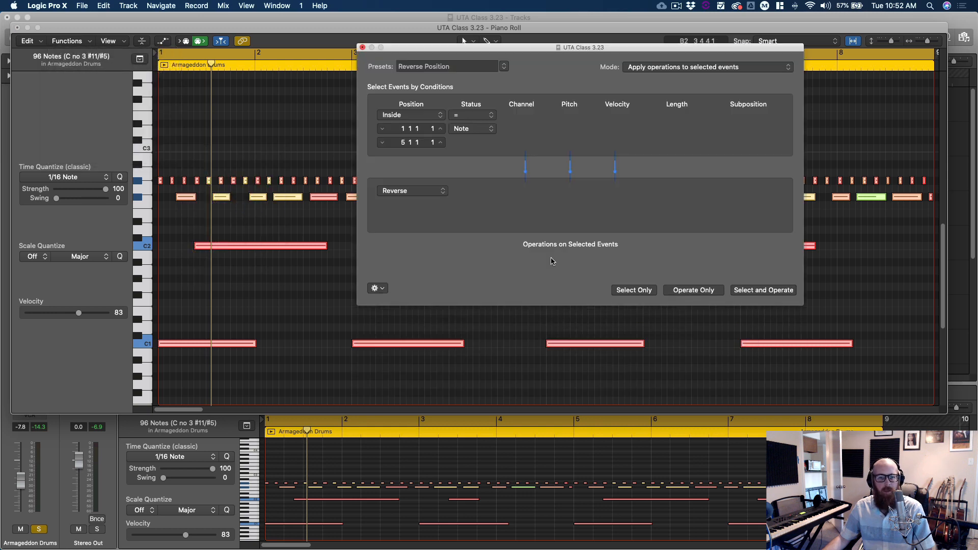
click(448, 69)
click(502, 68)
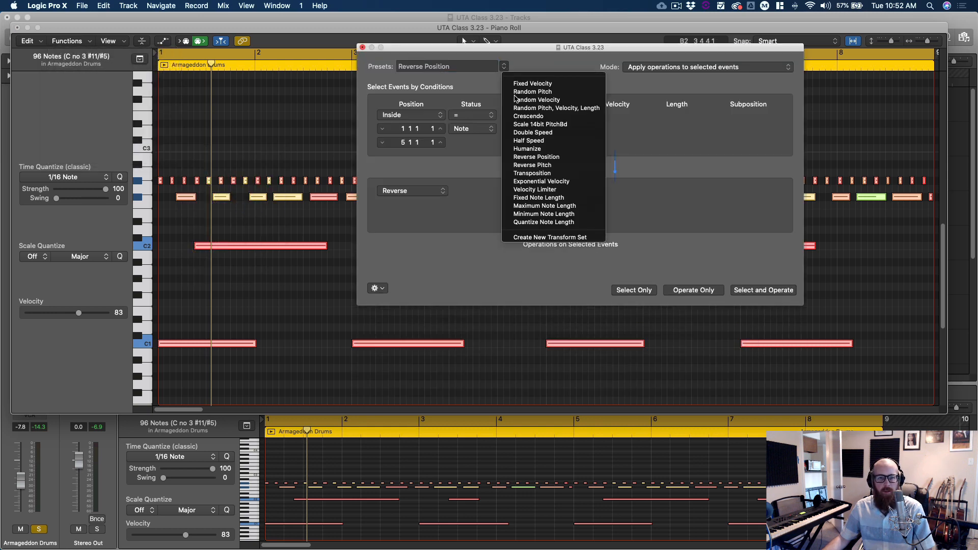
click(546, 151)
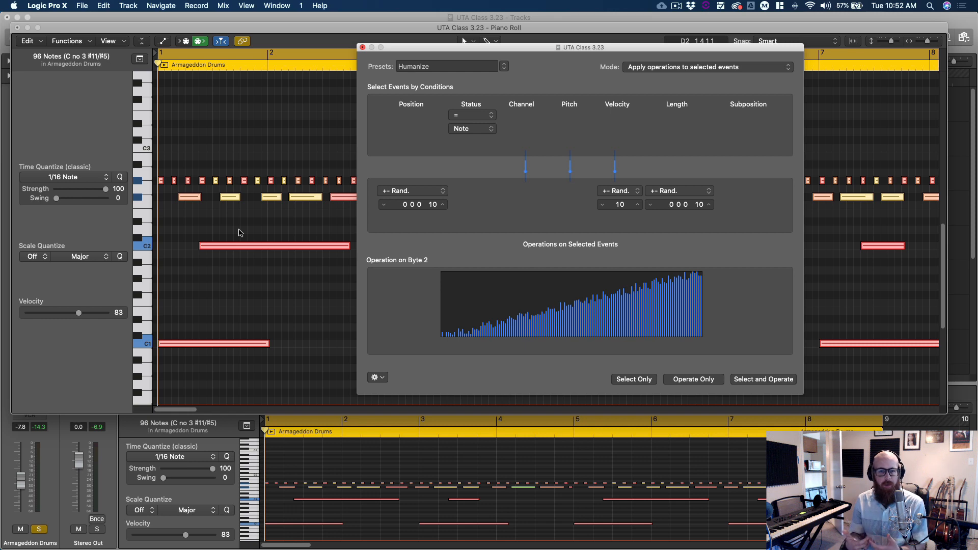
Step: Undo the last change to the Armageddon Drums notes and return to the MIDI Transform window
click(238, 233)
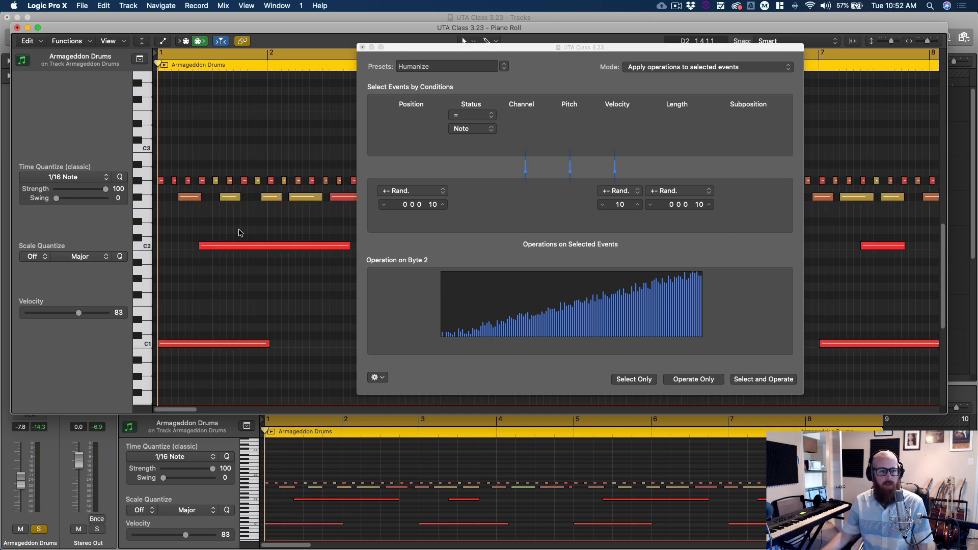
key(super+z)
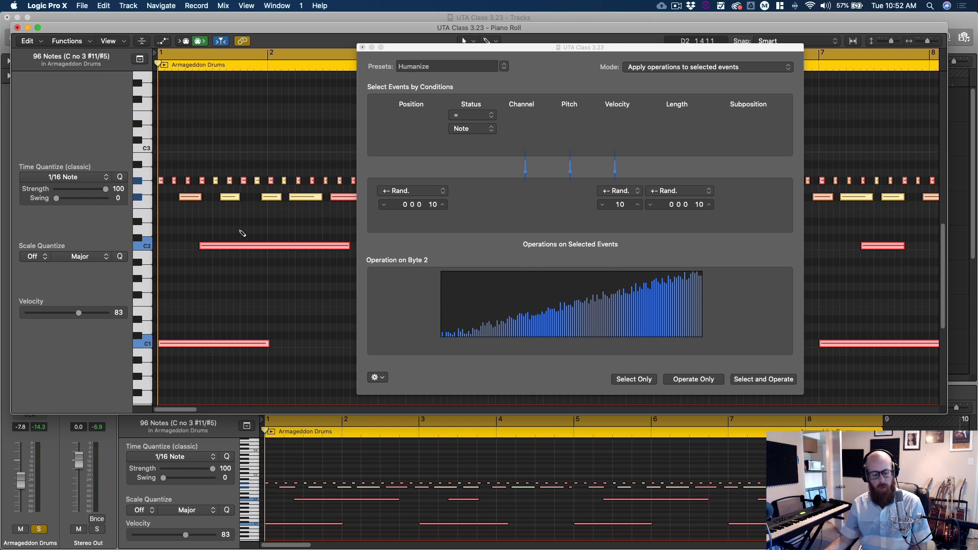
click(577, 242)
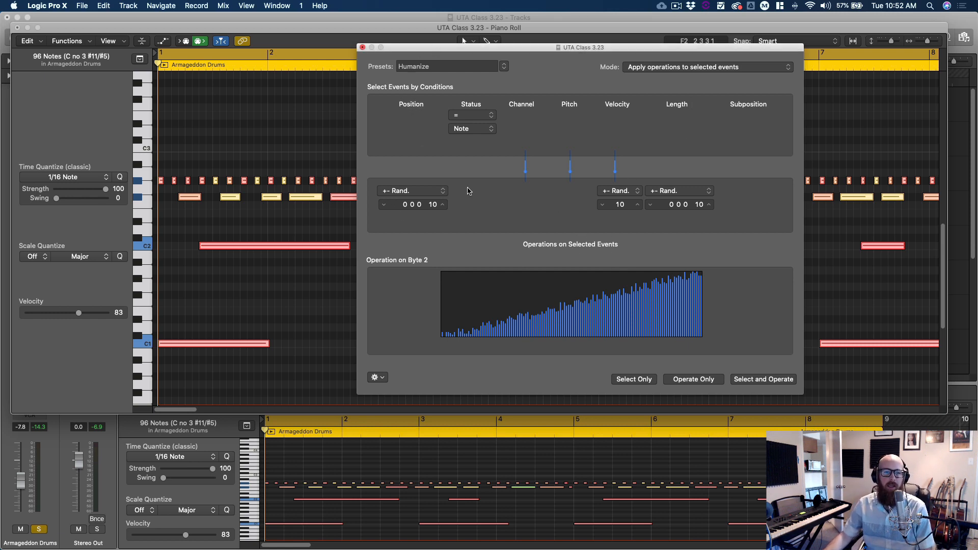
Step: Humanize all Armageddon Drums notes with velocity and length randomization set to 0, and play back the result
double_click(619, 205)
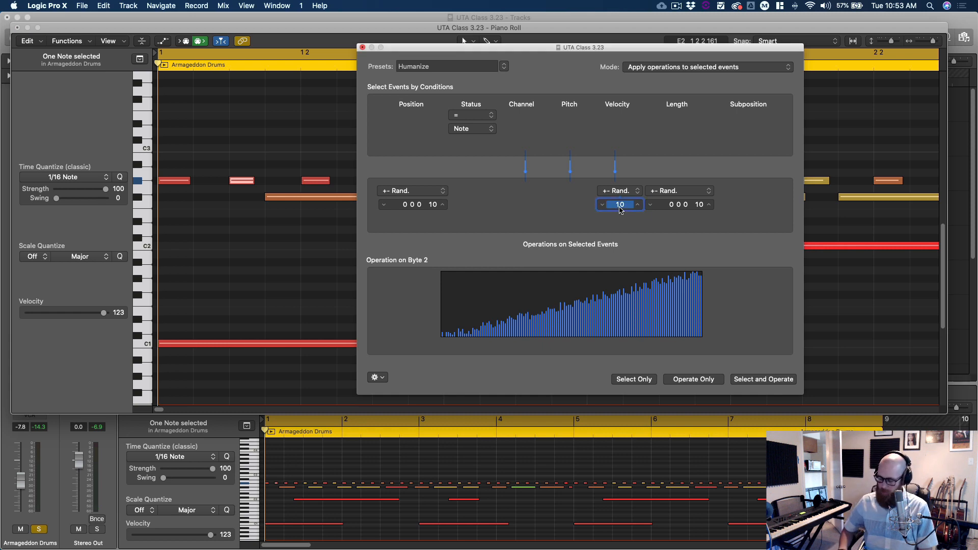
text(0)
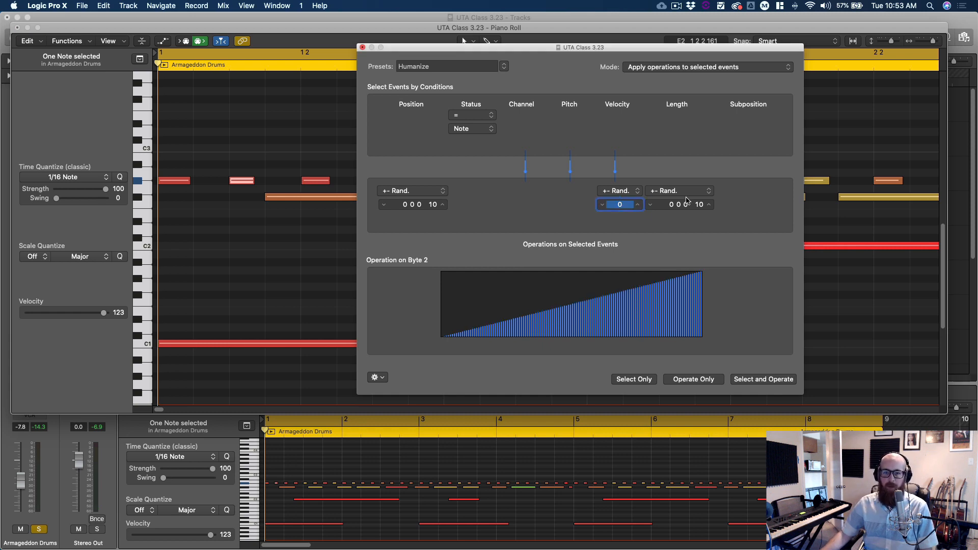
double_click(699, 205)
text(01)
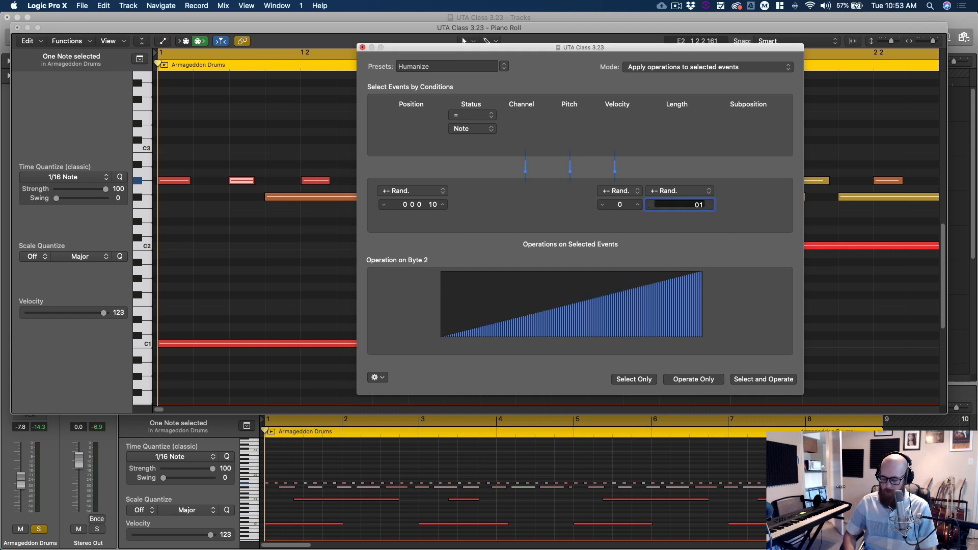
key(Return)
click(753, 379)
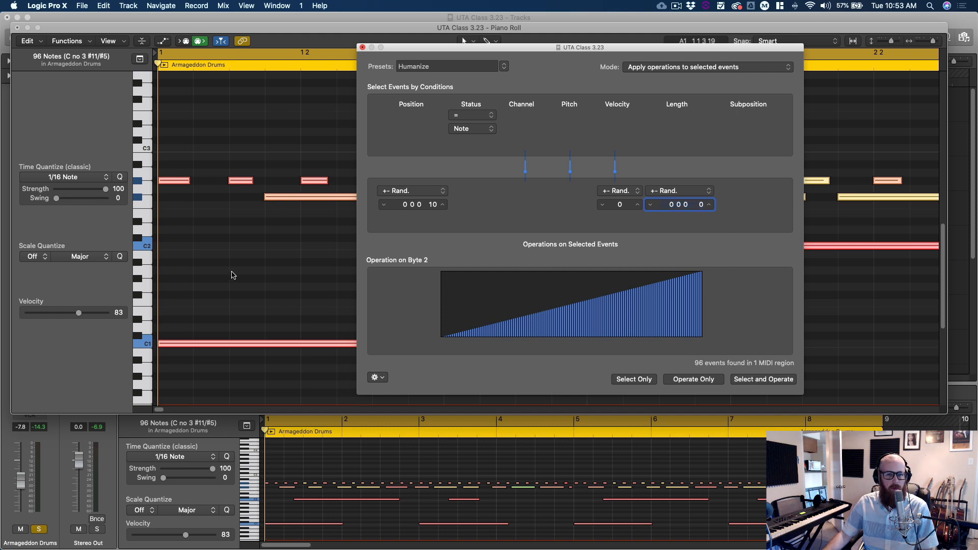
click(232, 275)
key(space)
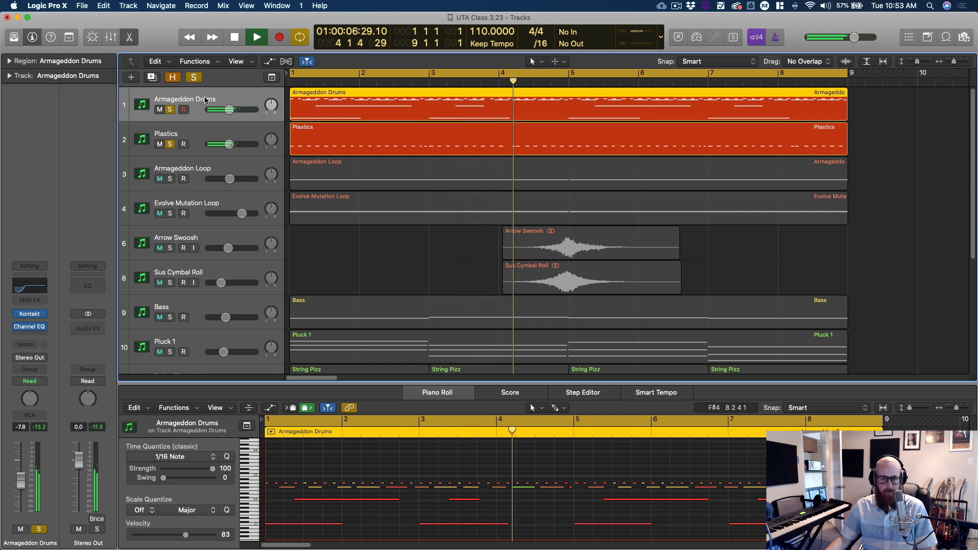
Step: Inspect all notes of the Plastics region in a separate Piano Roll window and close that window
double_click(338, 148)
key(super+a)
key(super+9)
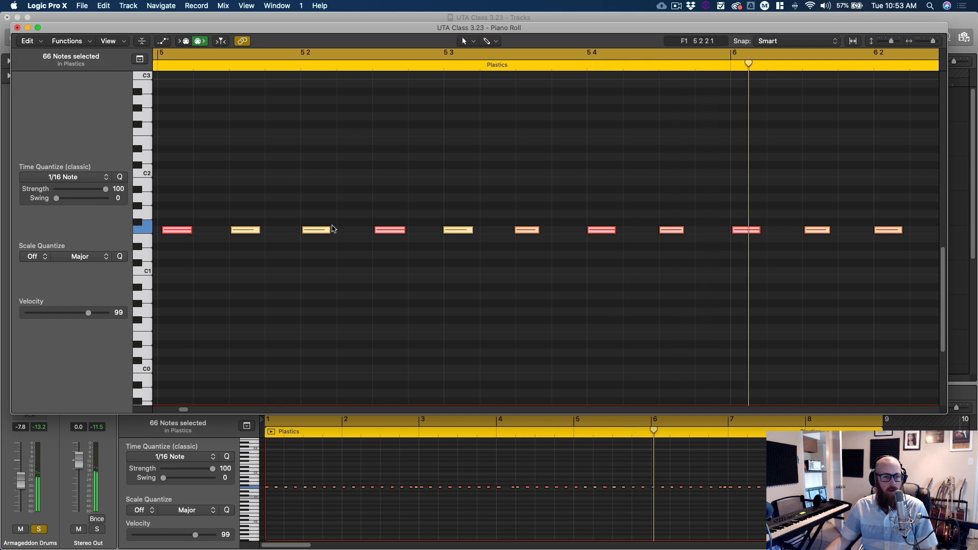
ctrl+alt+click(313, 218)
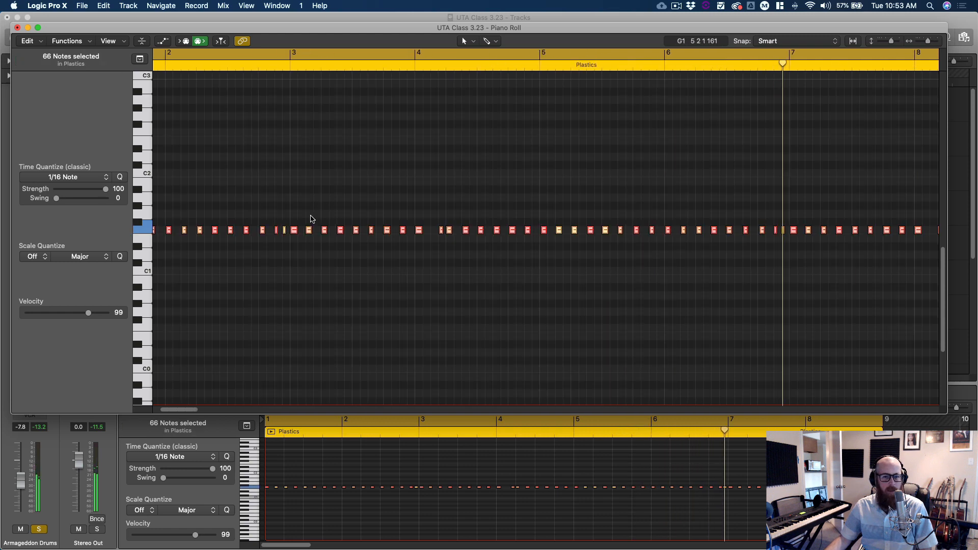
click(17, 27)
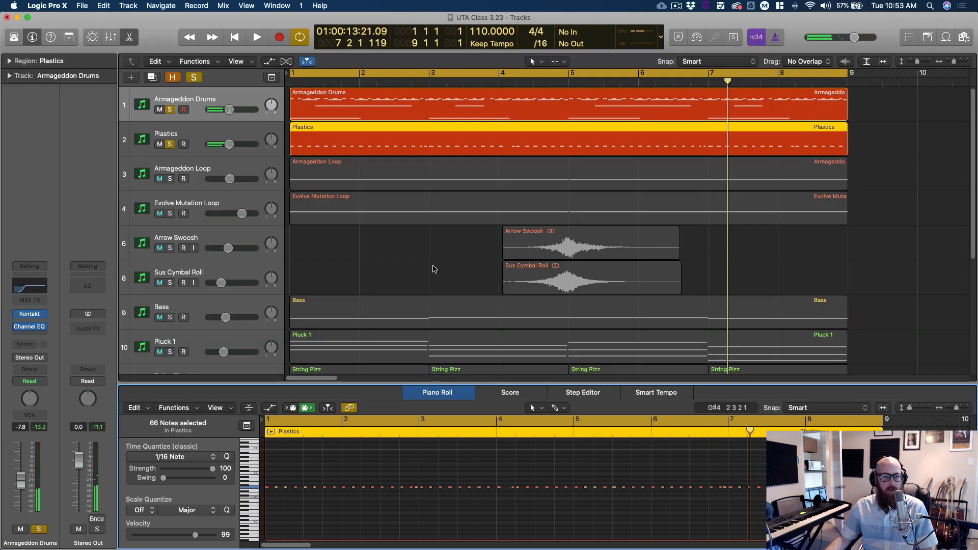
Step: Move on from the percussion loops and select the Arrow Swoosh track for review
click(432, 268)
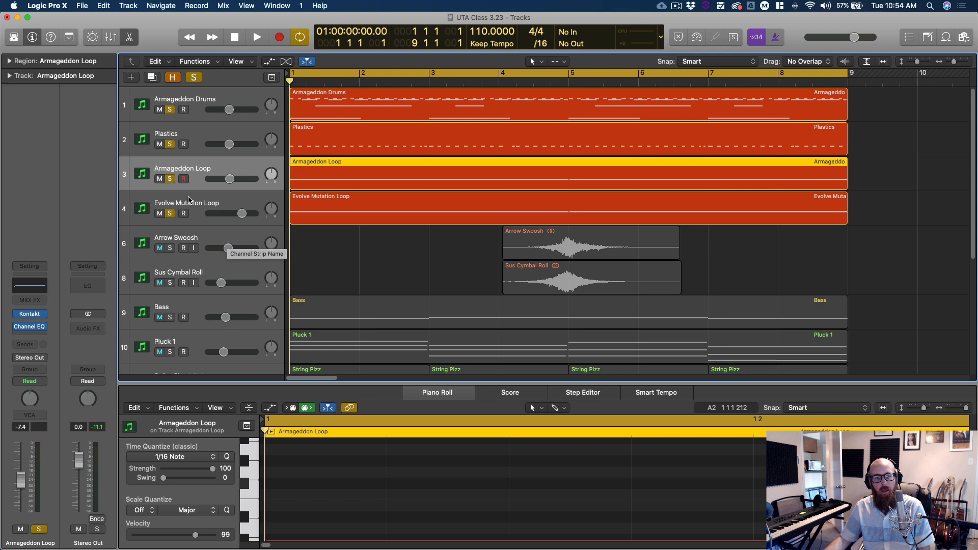
click(188, 200)
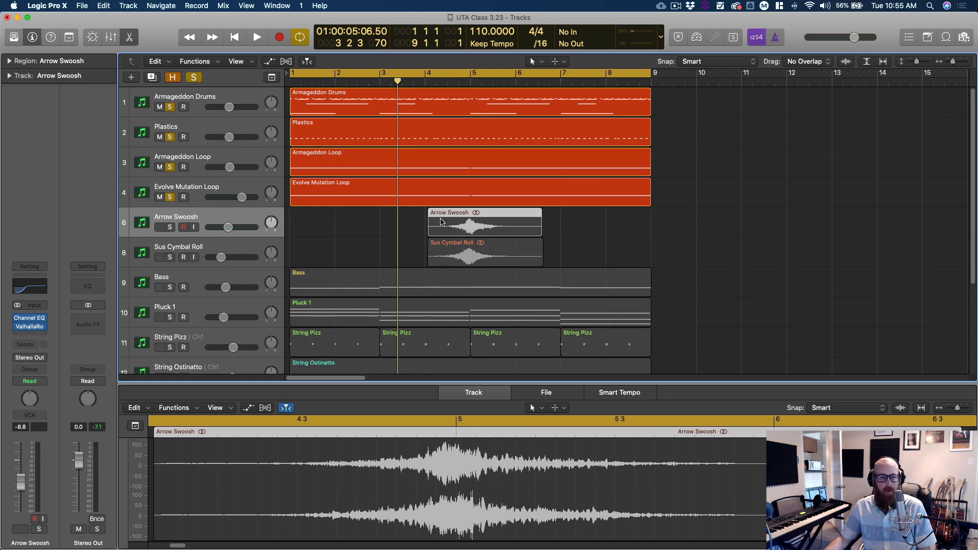
key(super+Down)
scroll(441, 222, up, 1)
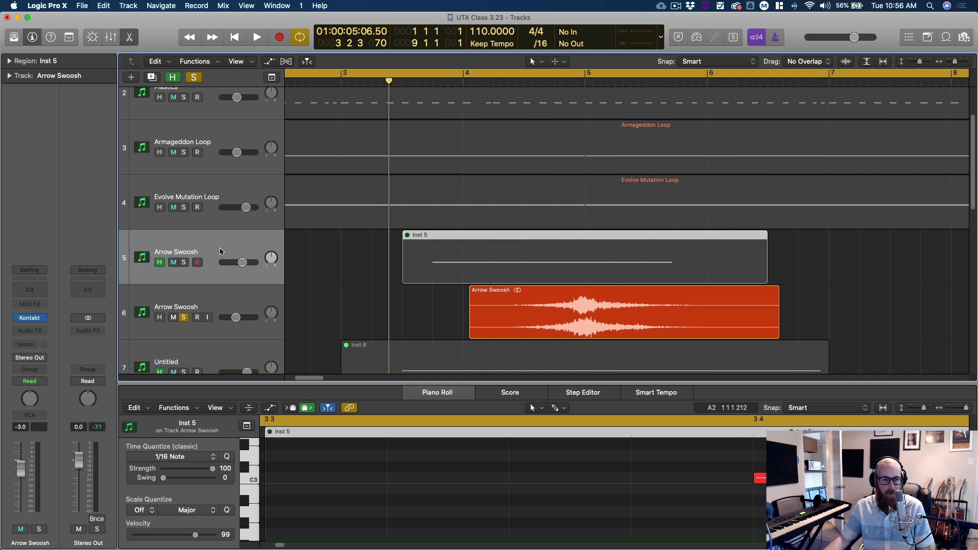
click(220, 251)
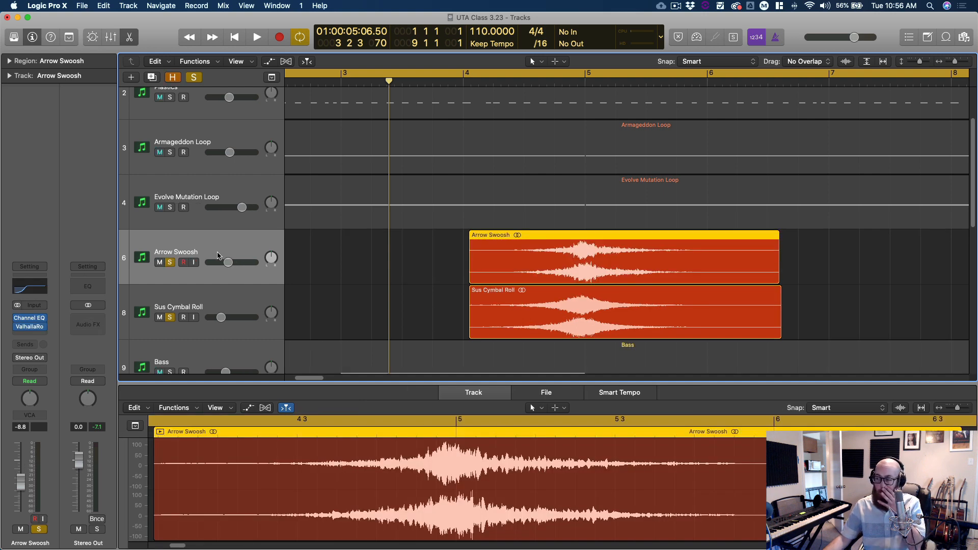
Step: Place the playhead at bar 5 and examine how the Arrow Swoosh and Sus Cymbal Roll waveforms peak around it
click(585, 81)
key(super+Right)
key(super+Right)
key(super+Right)
key(super+Right)
key(super+Right)
key(super+Right)
key(super+Right)
key(super+Right)
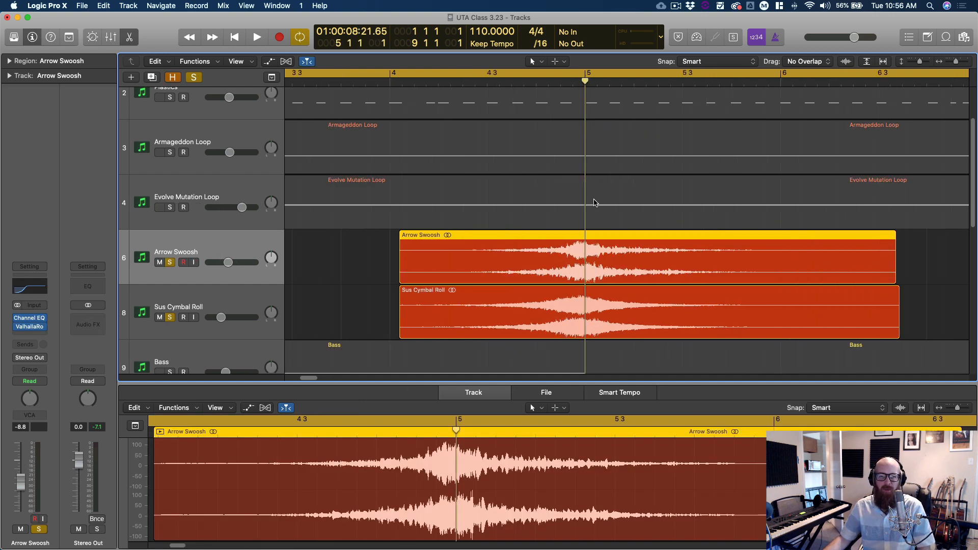
key(super+Right)
key(super+Right)
key(super+Right)
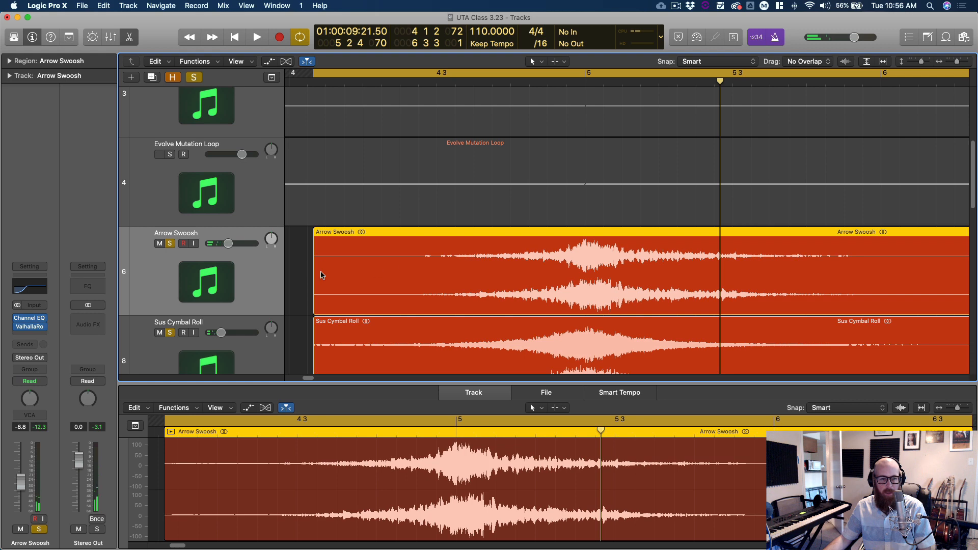
click(585, 83)
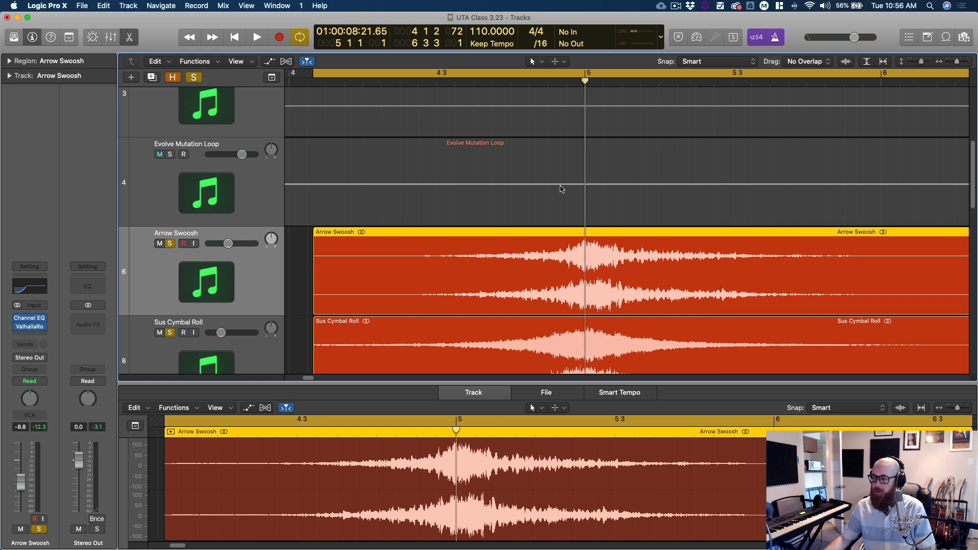
key(super+Up)
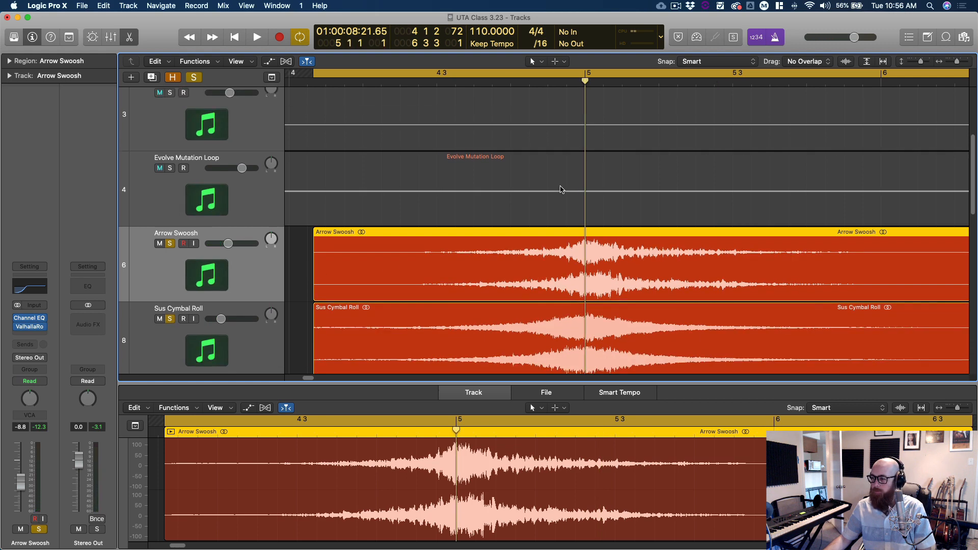
key(super+Up)
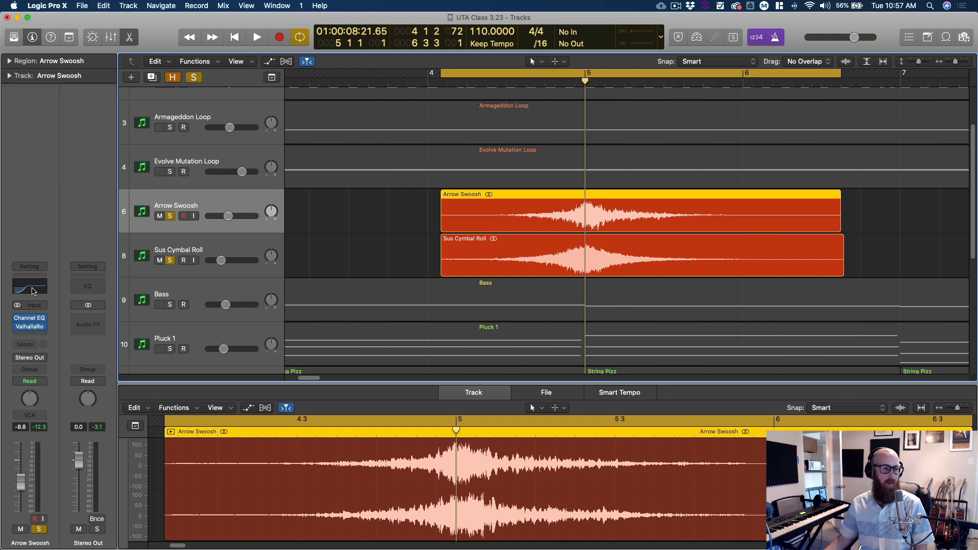
Step: Inspect the Arrow Swoosh track's Channel EQ during playback and select the Sus Cymbal Roll track
click(31, 289)
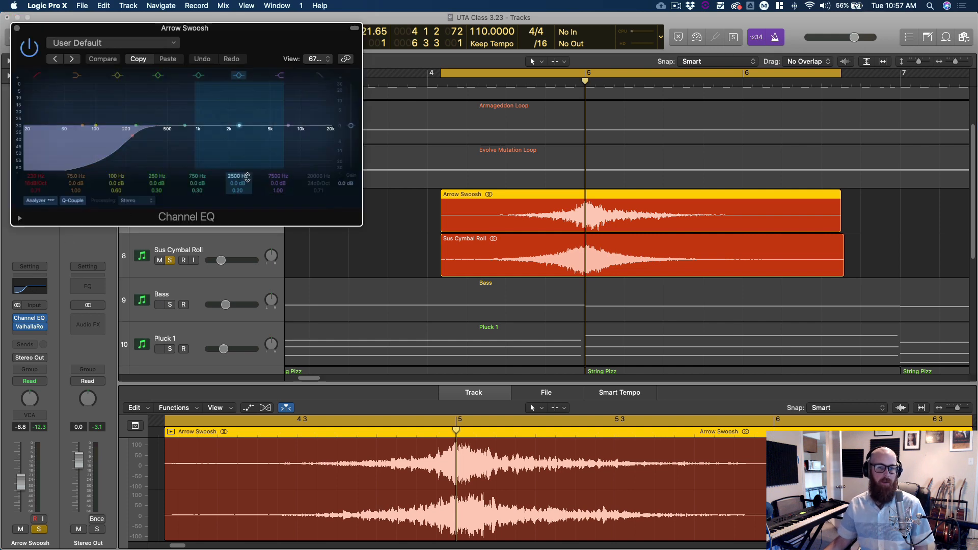
key(space)
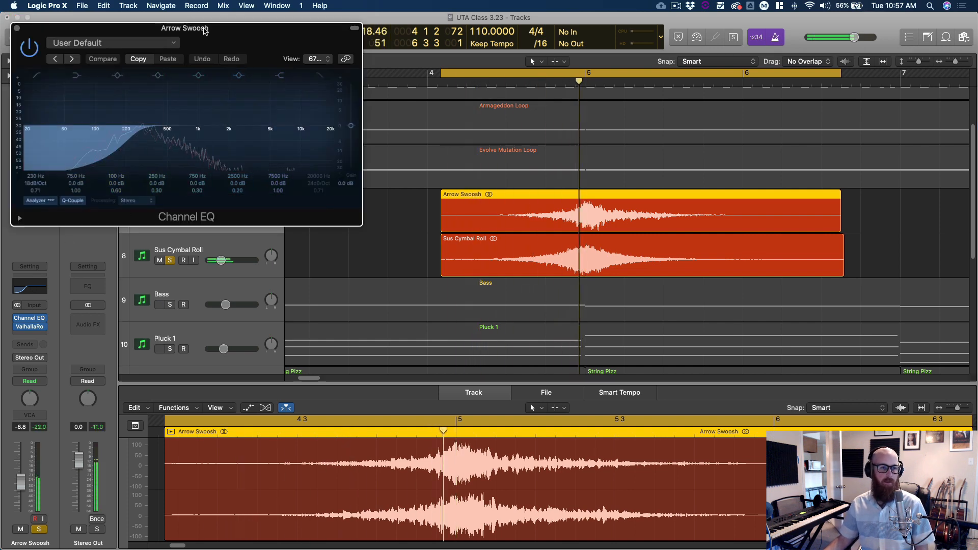
drag(205, 31, 589, 65)
click(173, 235)
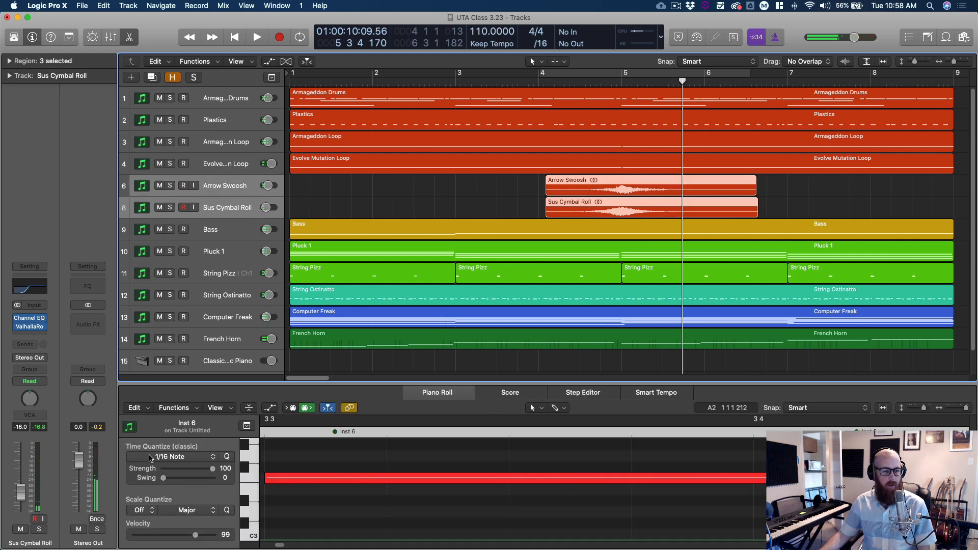
Step: Show the mixer, reset the Stereo Out peak indicator, and play the project to check the output level
key(x)
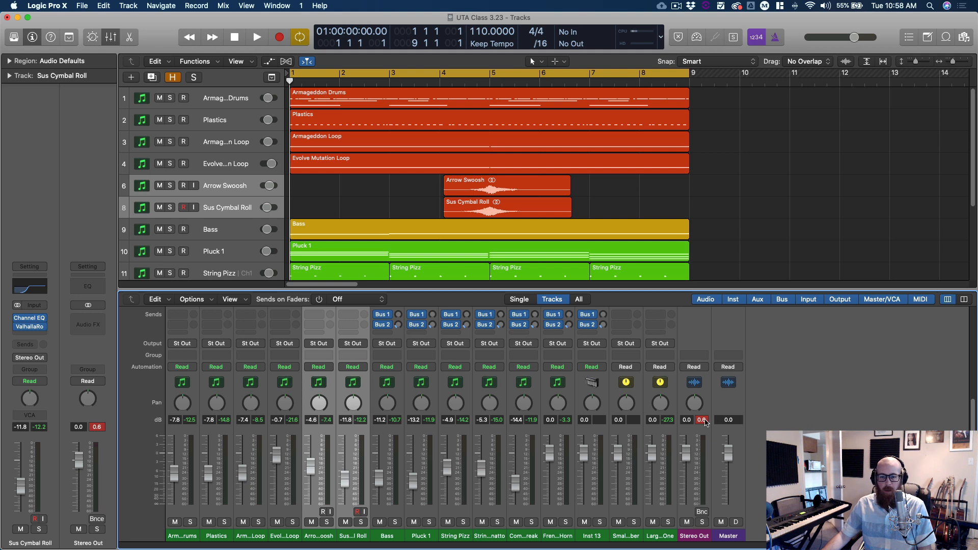
click(702, 420)
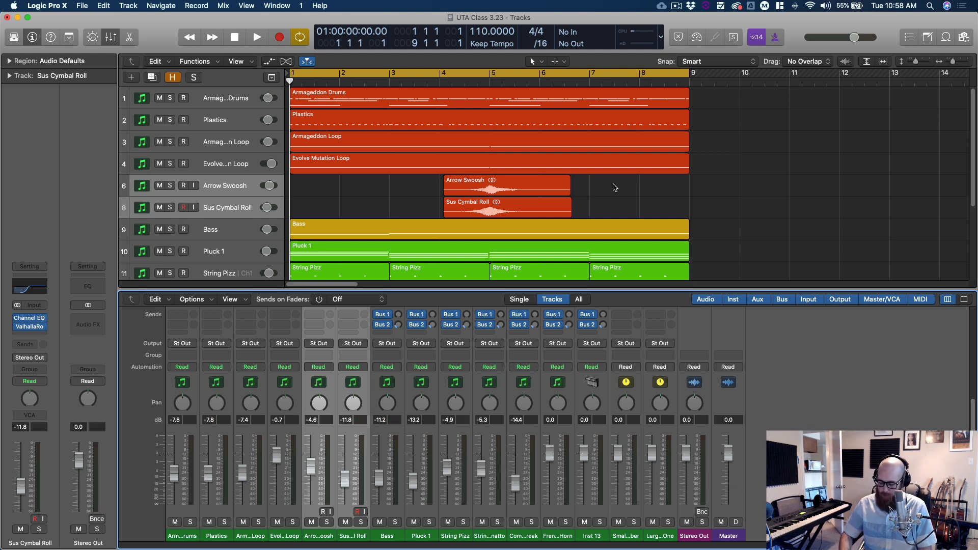
key(space)
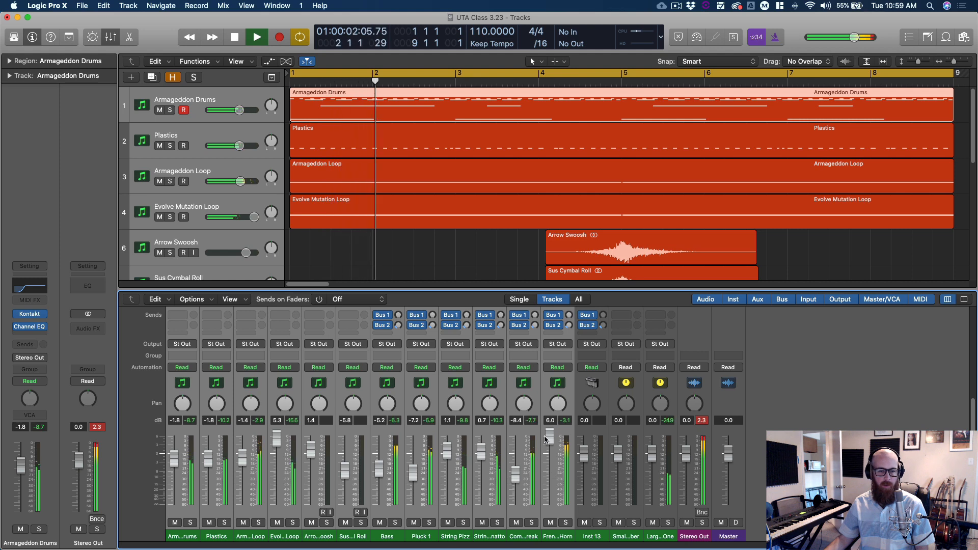
key(space)
Step: Lower the selected track faders together until French Horn is at -0.5 dB, clear the Stereo Out clip indicator, and select Inst 13
drag(546, 437, 546, 457)
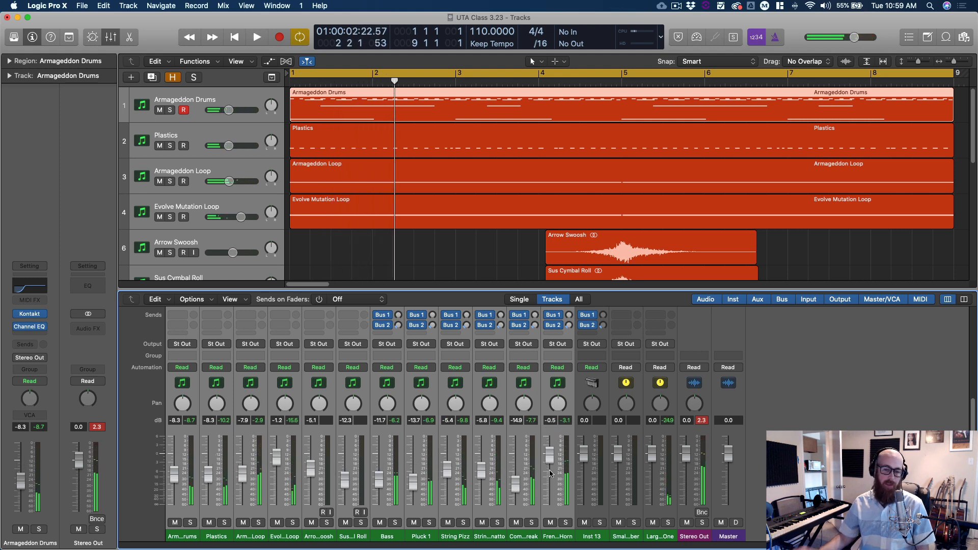
click(701, 421)
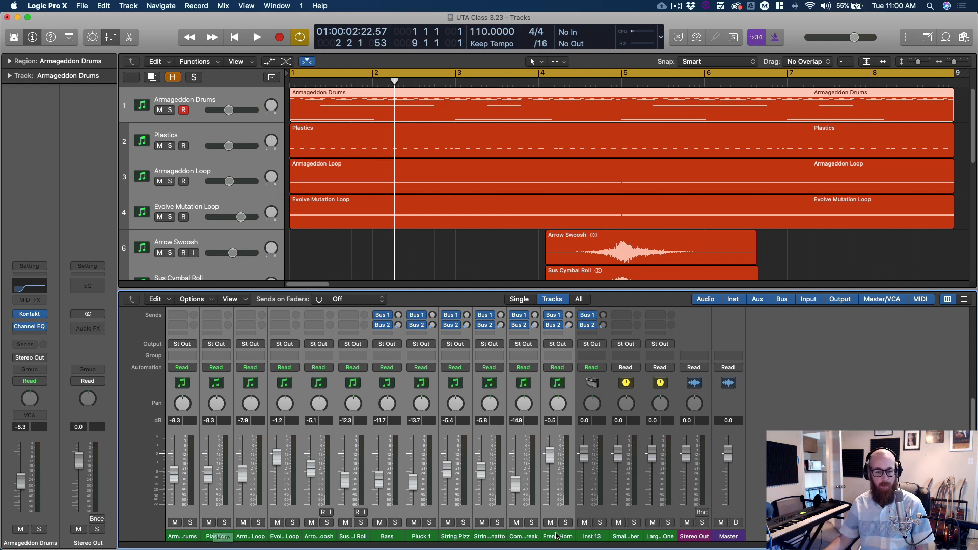
click(591, 536)
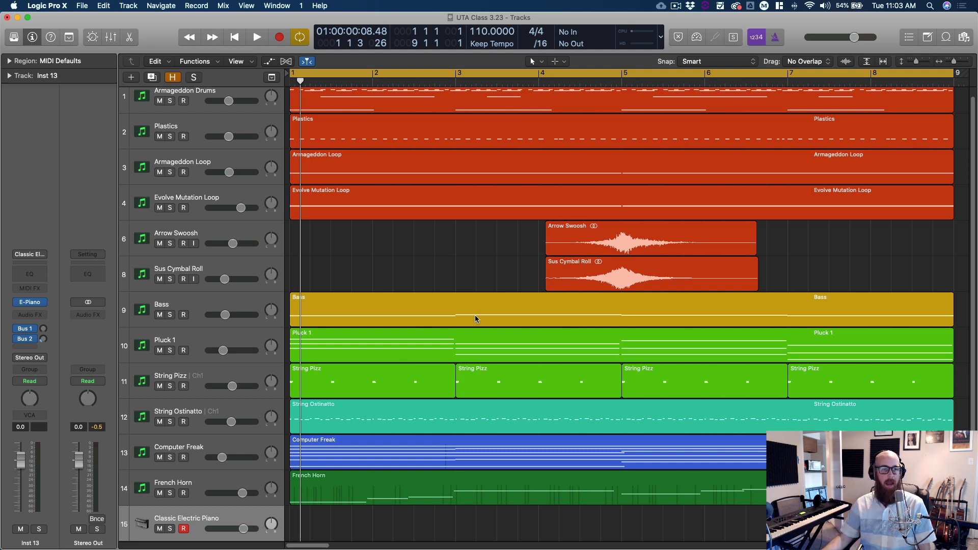
Step: Solo the Bass track, start playback, and select its track
scroll(381, 264, up, 1)
click(171, 324)
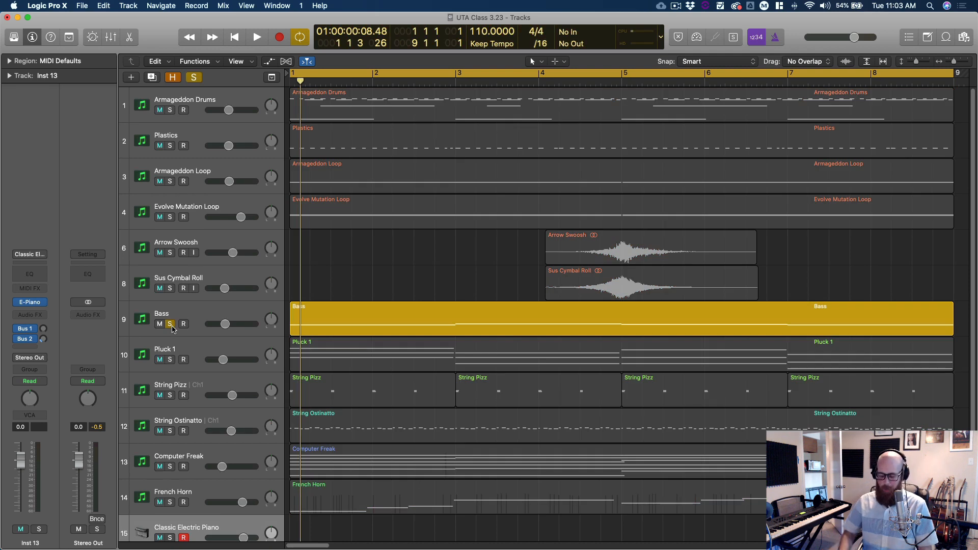
key(space)
key(space)
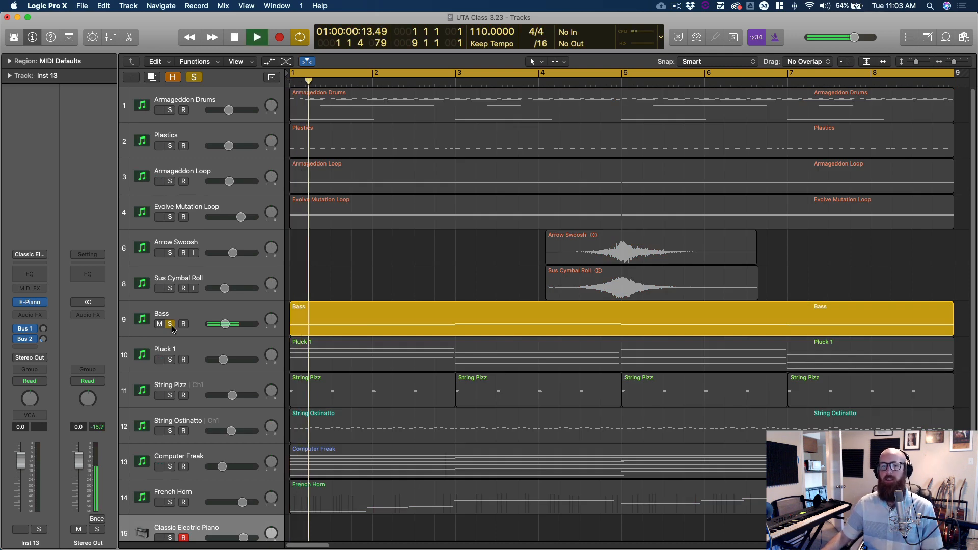
click(188, 310)
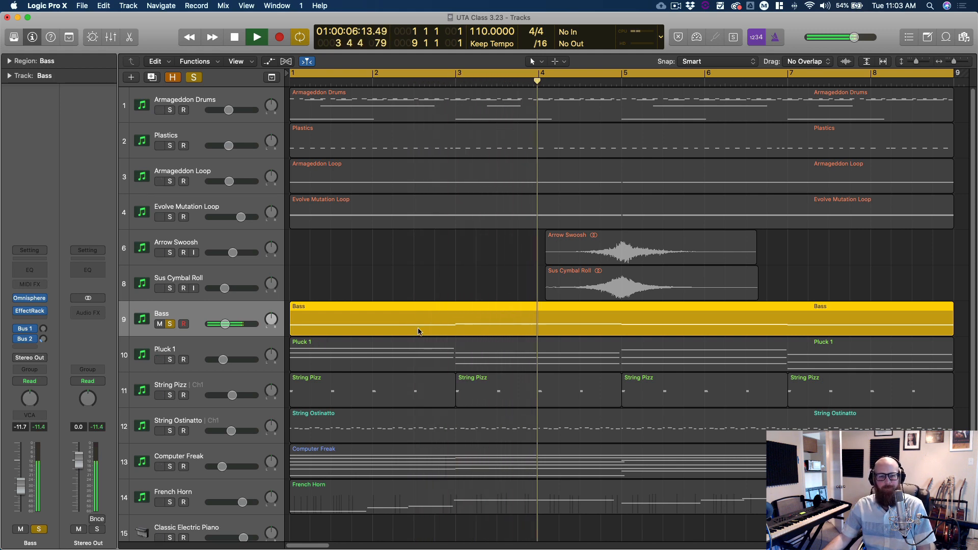
Step: Listen to the soloed Bass part, return the playhead to the project start, and reselect the Bass track
scroll(448, 359, down, 3)
scroll(448, 359, up, 3)
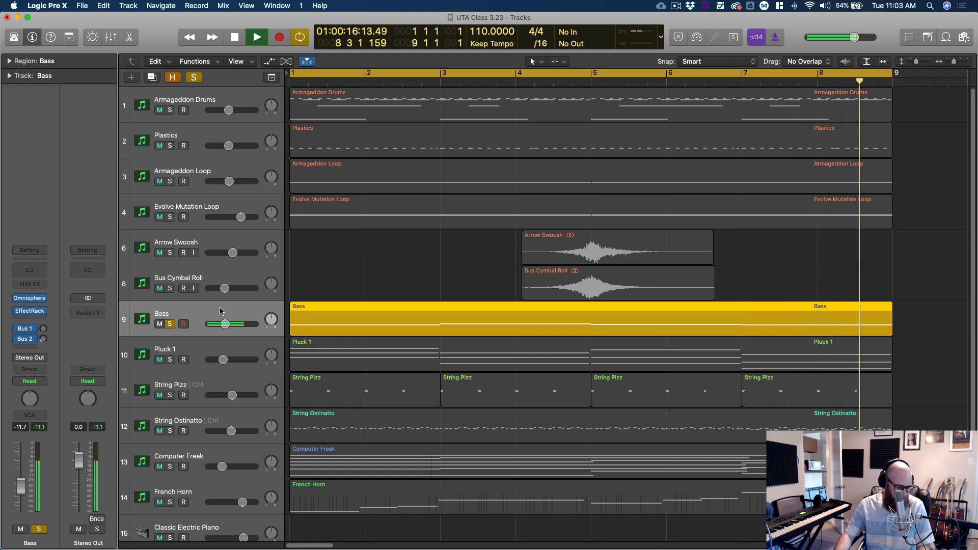
click(382, 279)
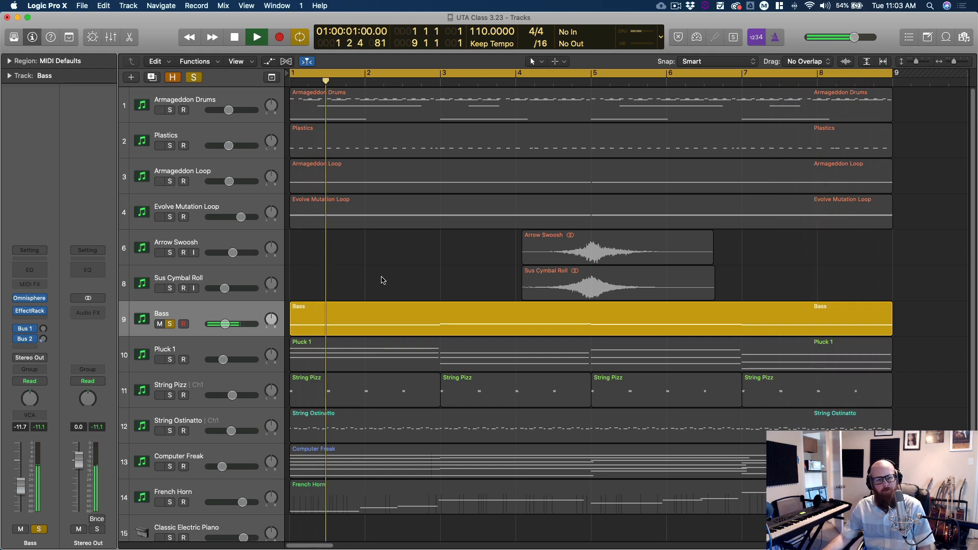
key(space)
key(Return)
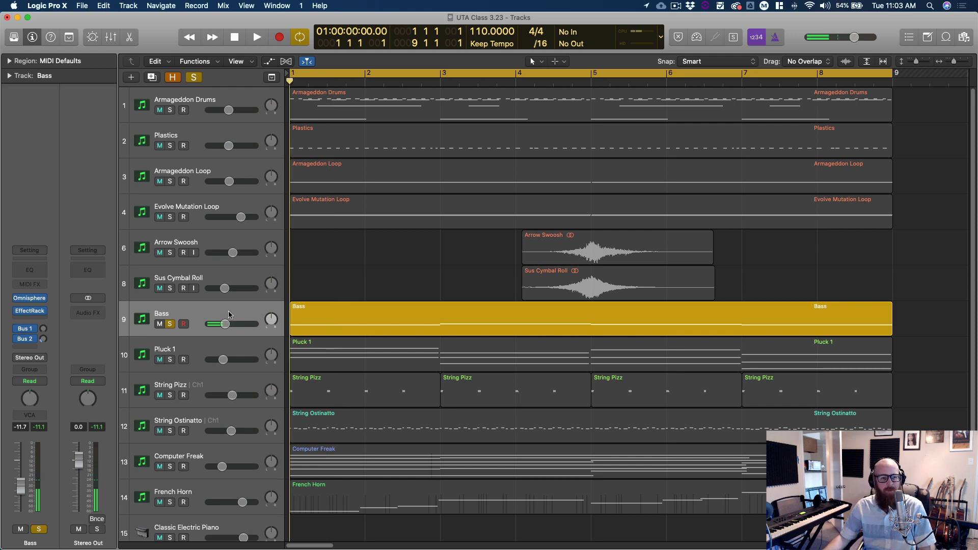
click(228, 314)
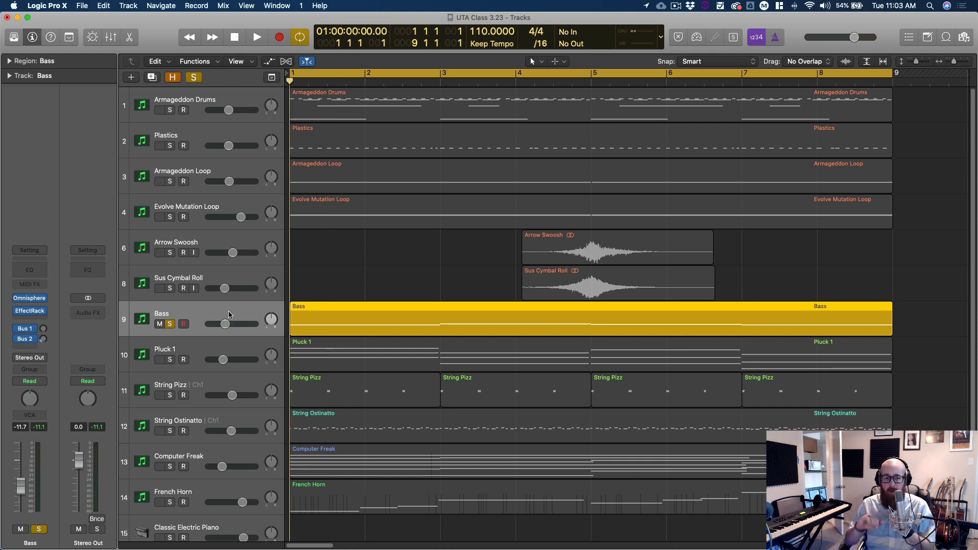
Step: Open the Bass track's Omnisphere arpeggiator, switch it off, and play the part without it
mouse_move(18, 302)
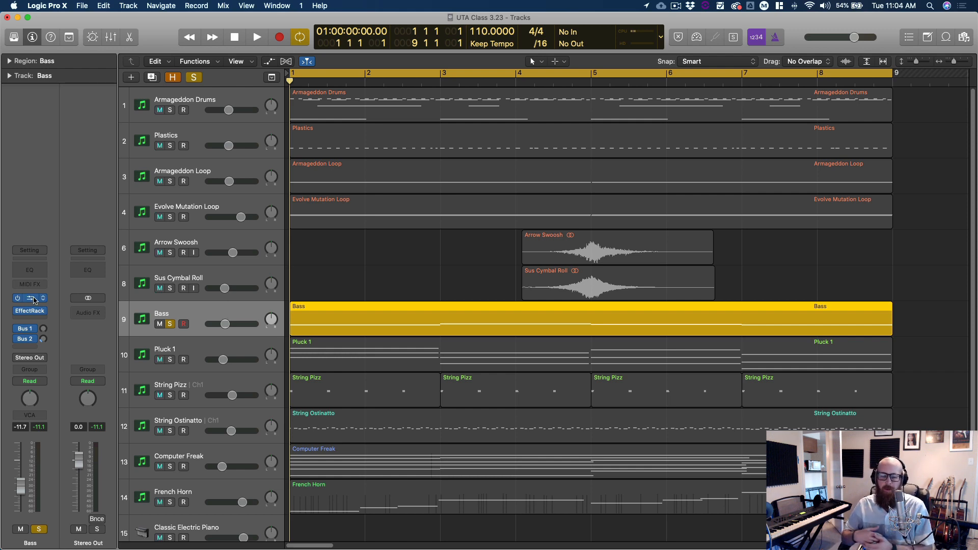
click(33, 299)
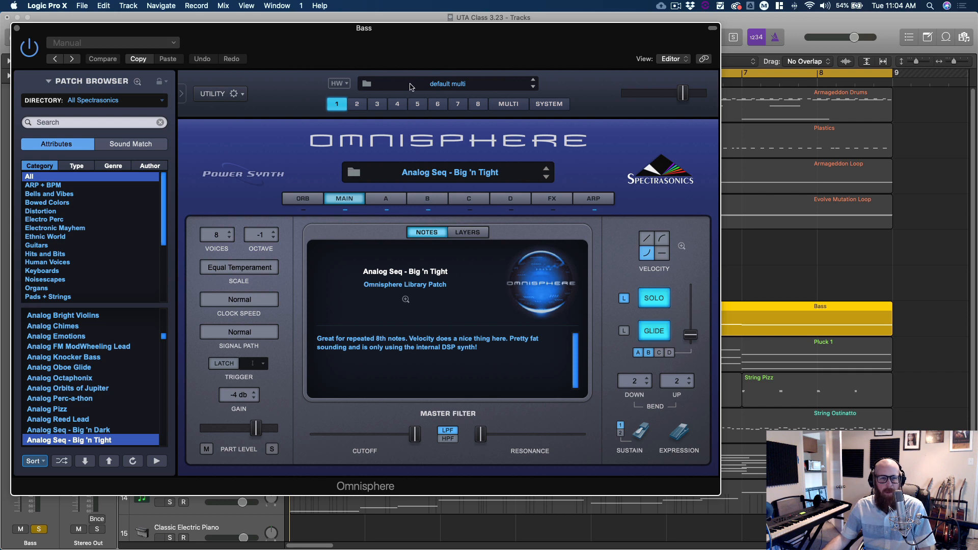
click(583, 200)
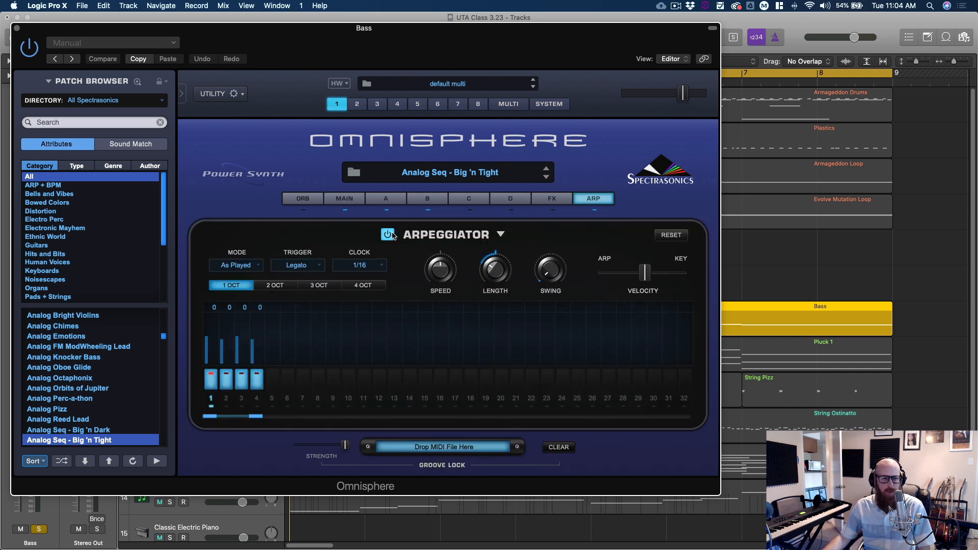
click(387, 235)
key(space)
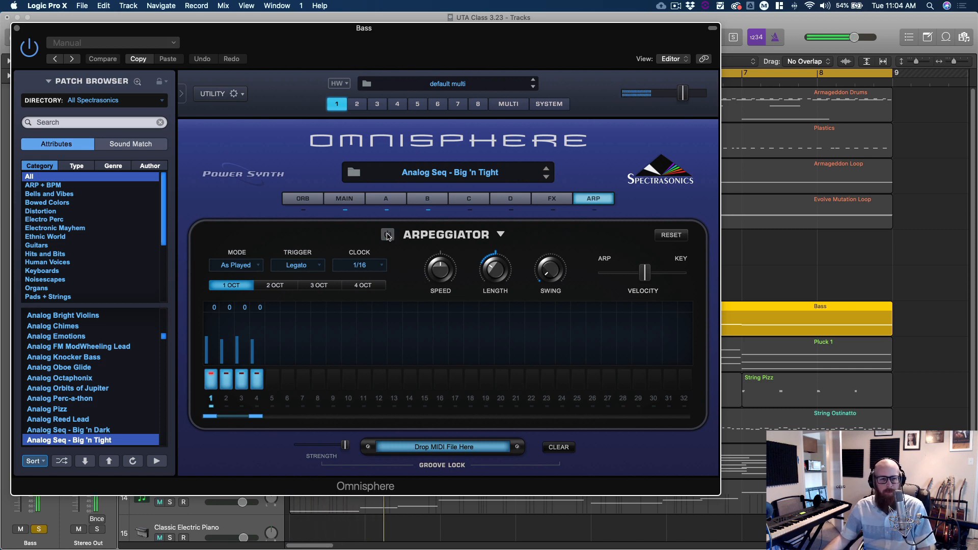
Step: Turn the Omnisphere arpeggiator back on, try adjusting its note length, and close the instrument window
click(597, 211)
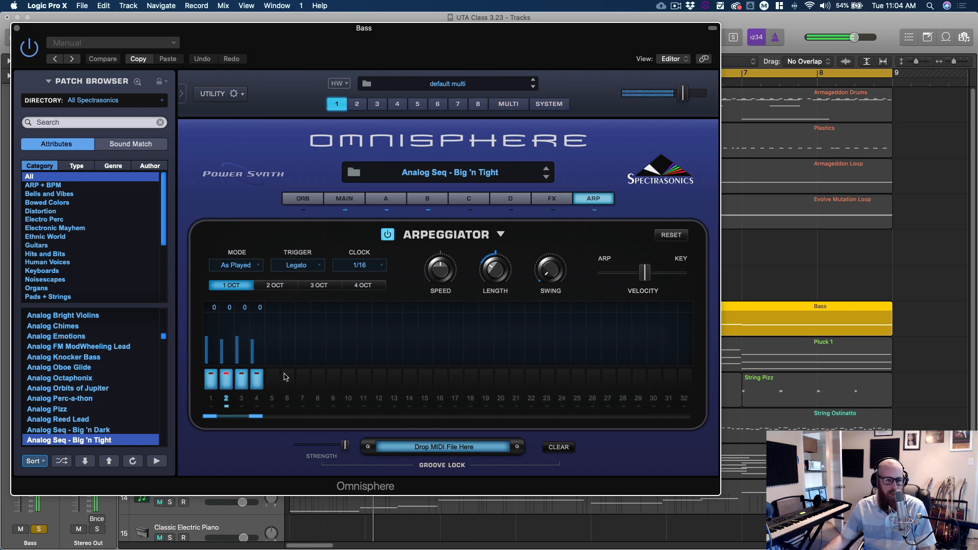
mouse_move(495, 270)
mouse_down()
mouse_move(503, 186)
mouse_move(507, 269)
mouse_up()
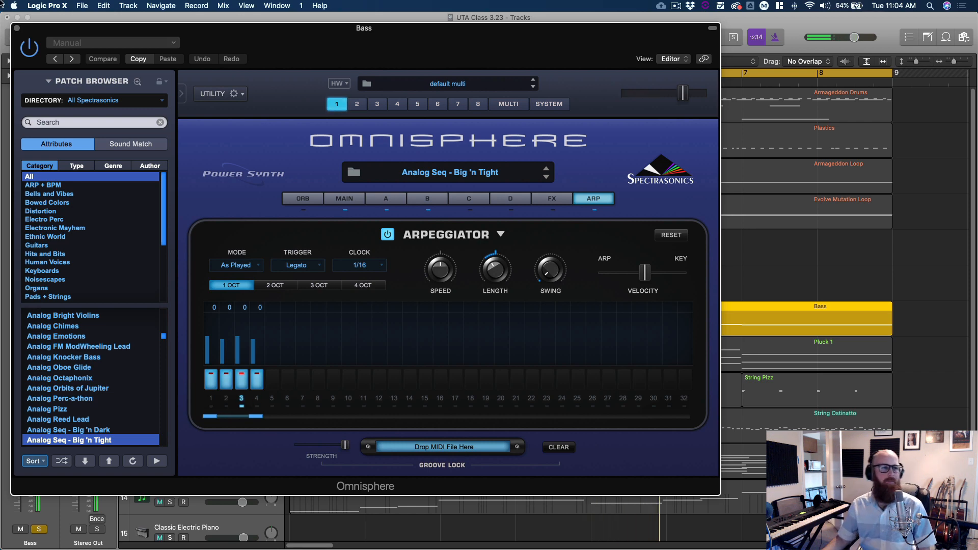
click(16, 28)
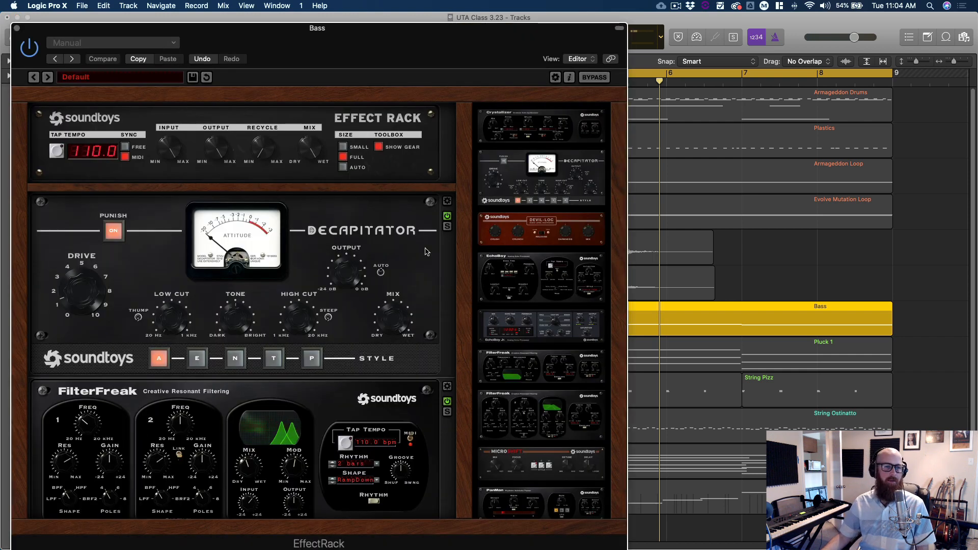
Step: Bypass Decapitator and FilterFreak in the Bass track's EffectRack and play the unprocessed sound
click(447, 216)
click(447, 401)
scroll(363, 427, down, 3)
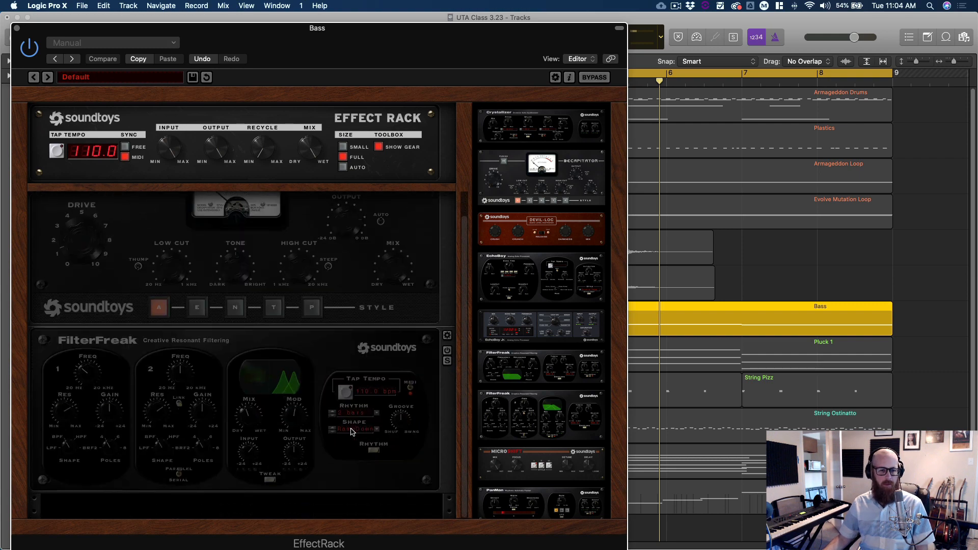
scroll(363, 426, up, 3)
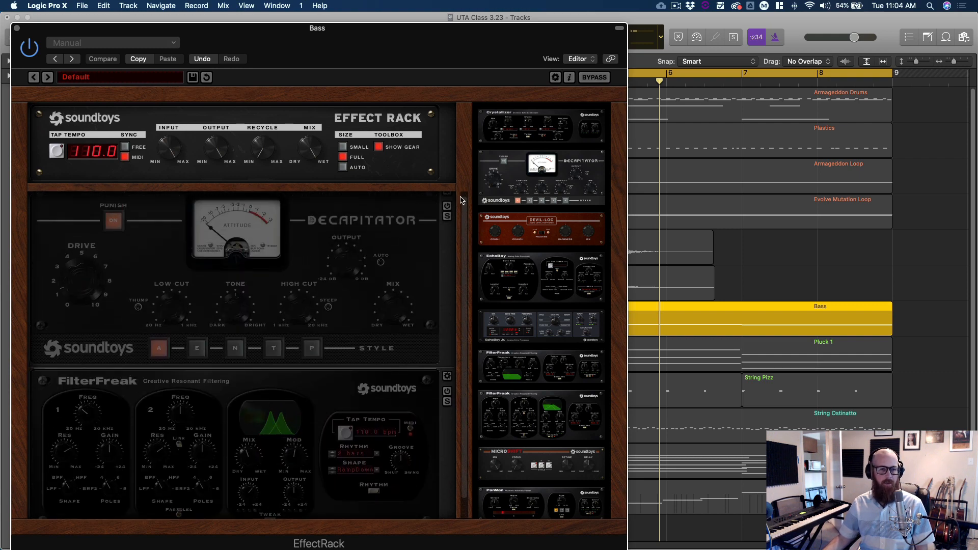
key(space)
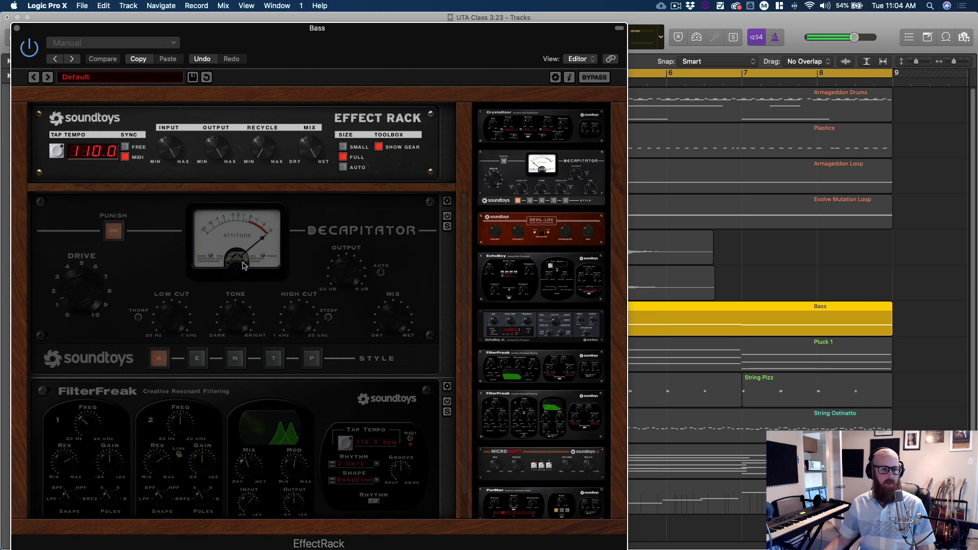
Step: Turn Decapitator back on in the Bass track's EffectRack and try its Low Cut control
click(447, 216)
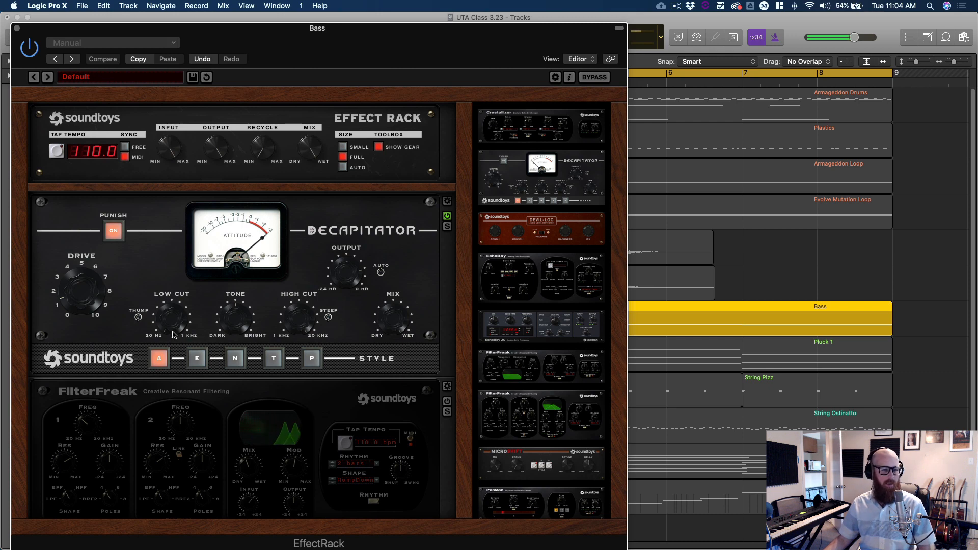
drag(173, 320, 171, 298)
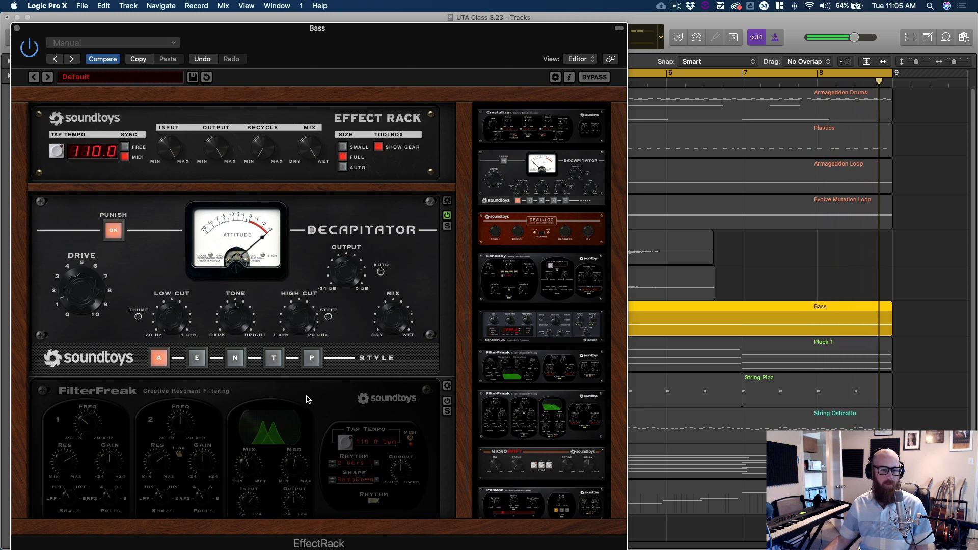
Step: Compare the Bass sound with FilterFreak bypassed and active, leave FilterFreak on, and adjust its Mix amount during playback
scroll(398, 262, down, 1)
scroll(275, 423, down, 3)
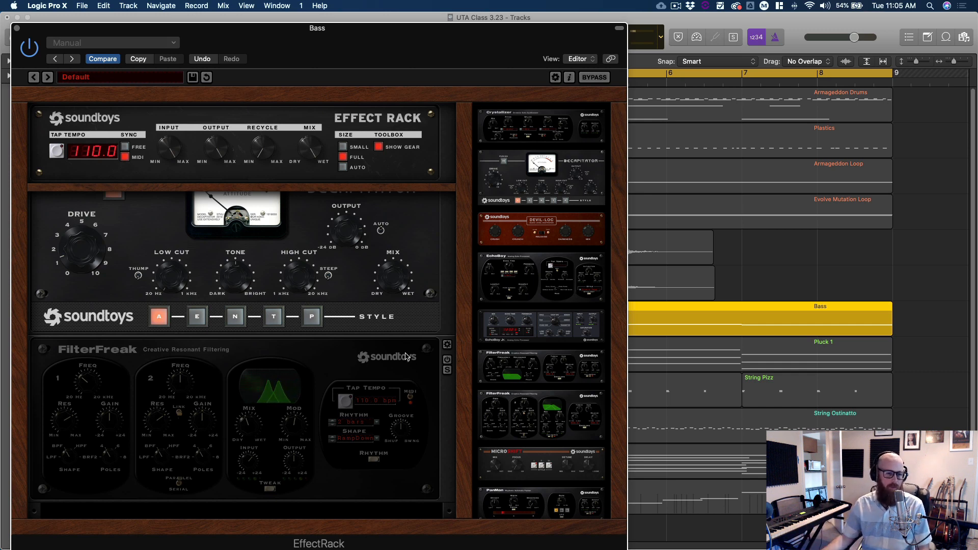
click(450, 358)
key(space)
click(449, 358)
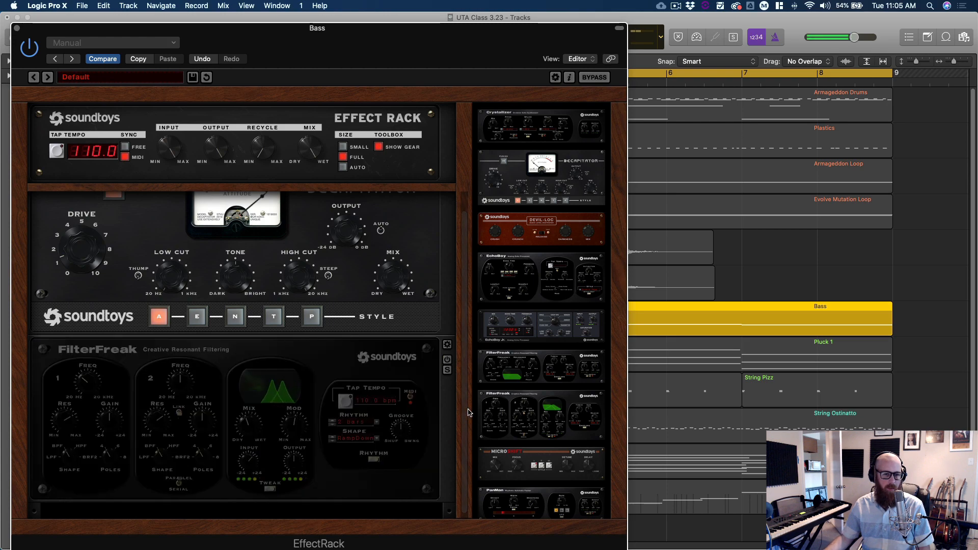
click(447, 361)
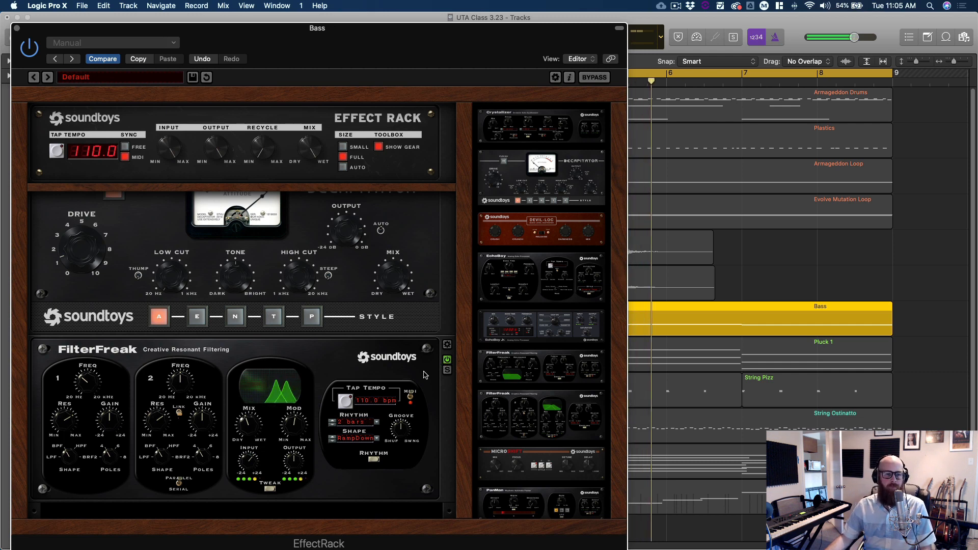
drag(246, 426, 248, 324)
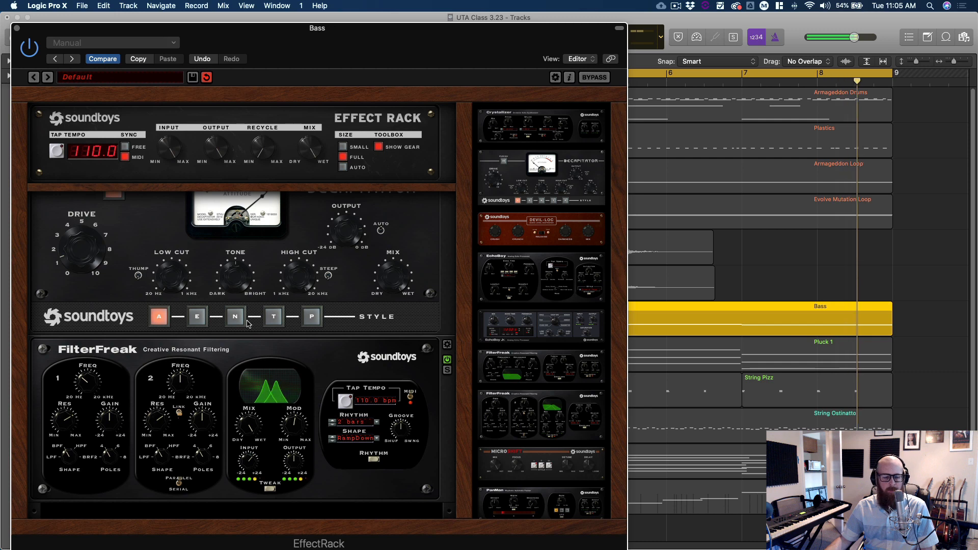
key(space)
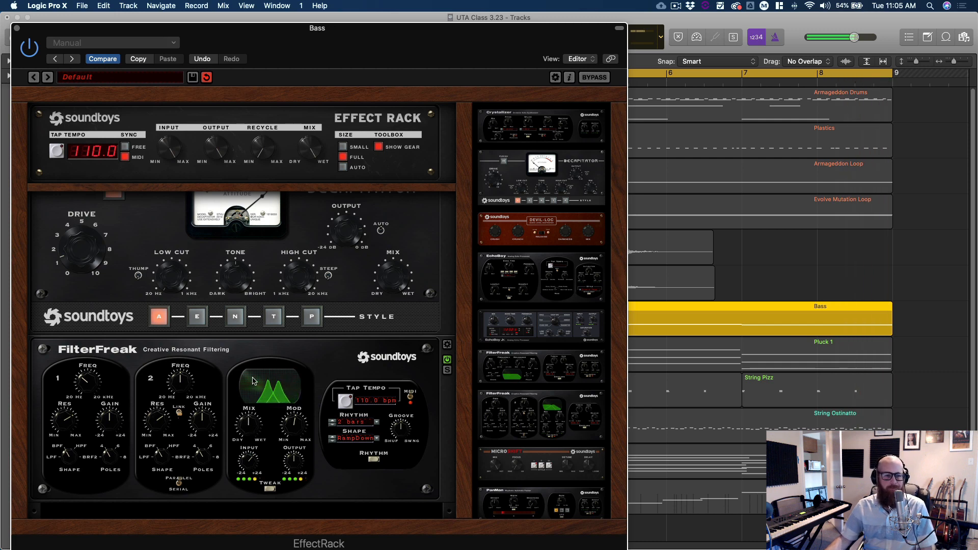
Step: Unsolo the Bass track, close its EffectRack window, and play the full mix from the project start
drag(54, 31, 350, 29)
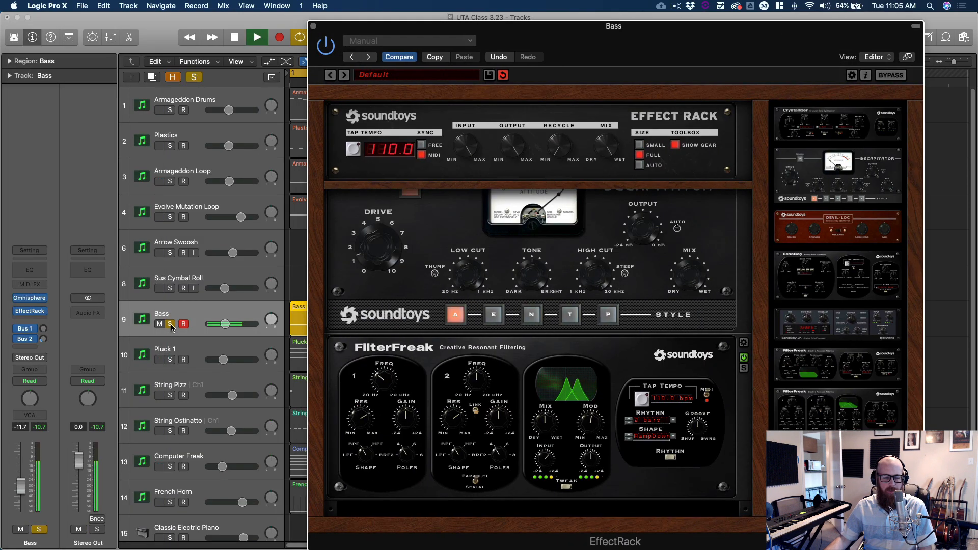
click(170, 324)
drag(610, 44, 592, 36)
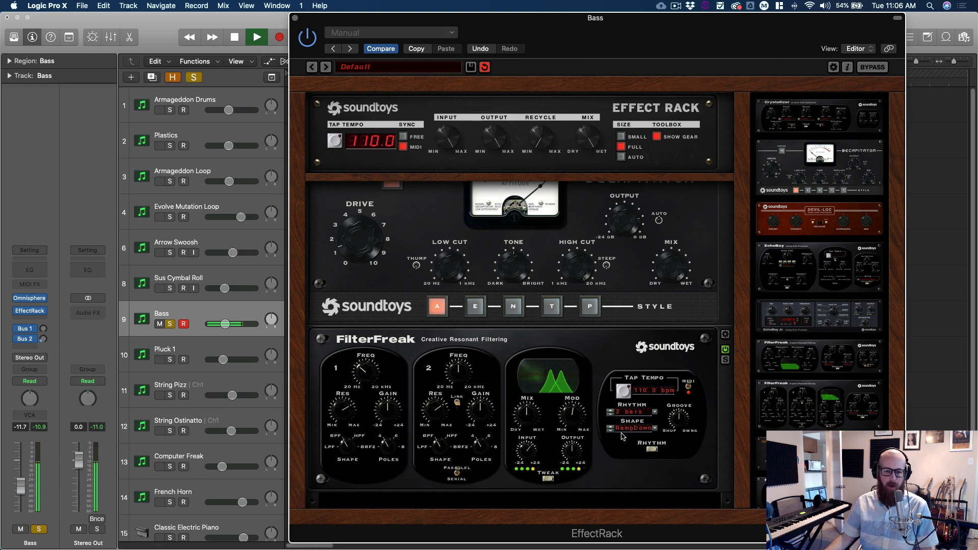
click(169, 324)
click(295, 20)
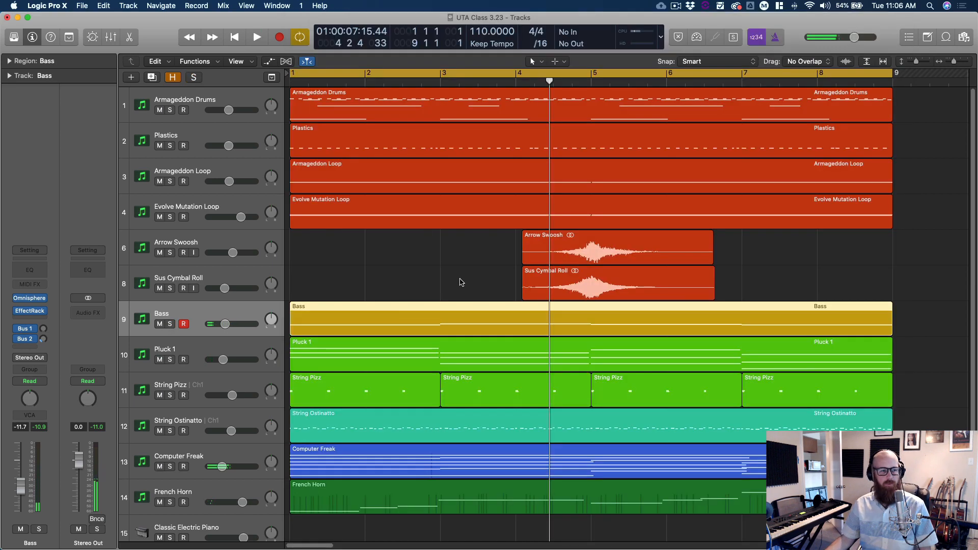
key(Return)
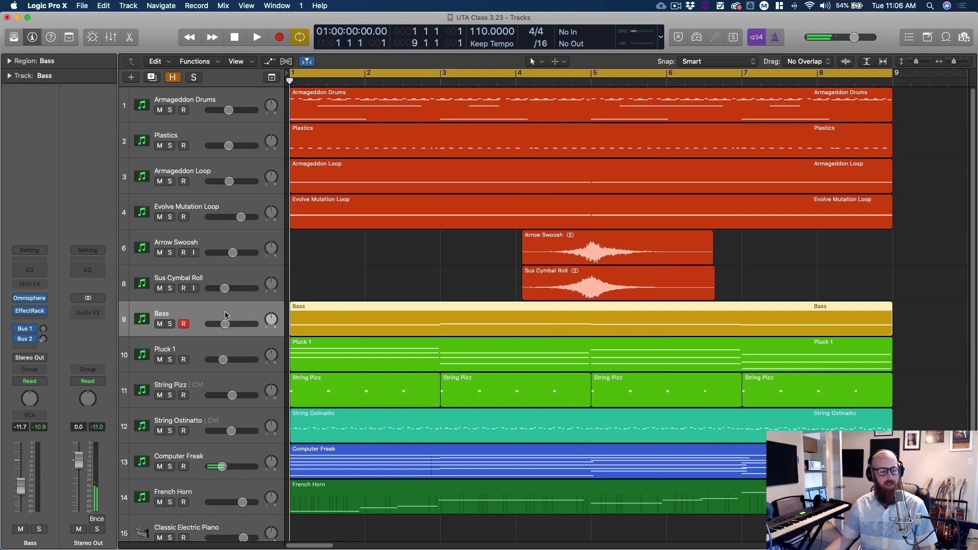
key(space)
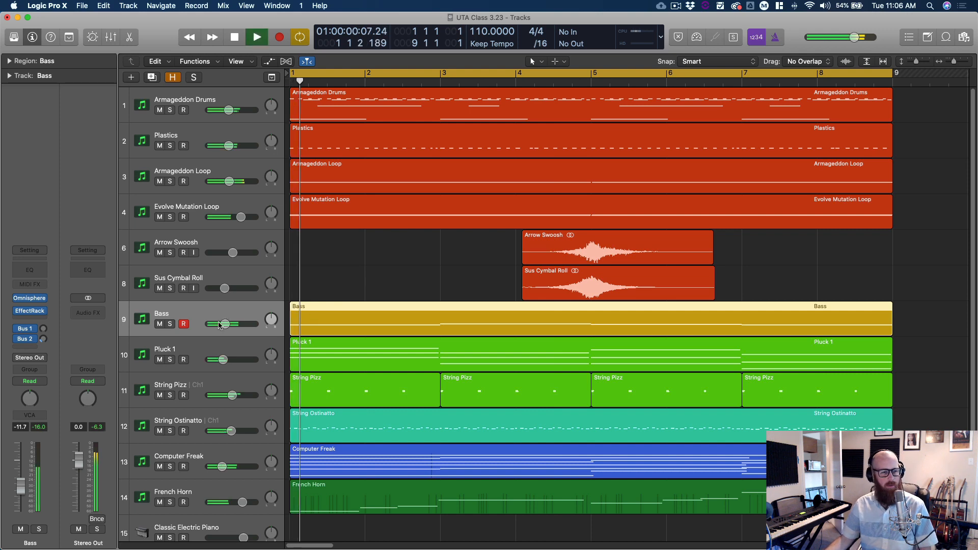
Step: Solo the Bass track, add a Channel EQ, and boost its low end by 2.5 dB at 67 Hz
click(169, 324)
click(33, 272)
click(29, 284)
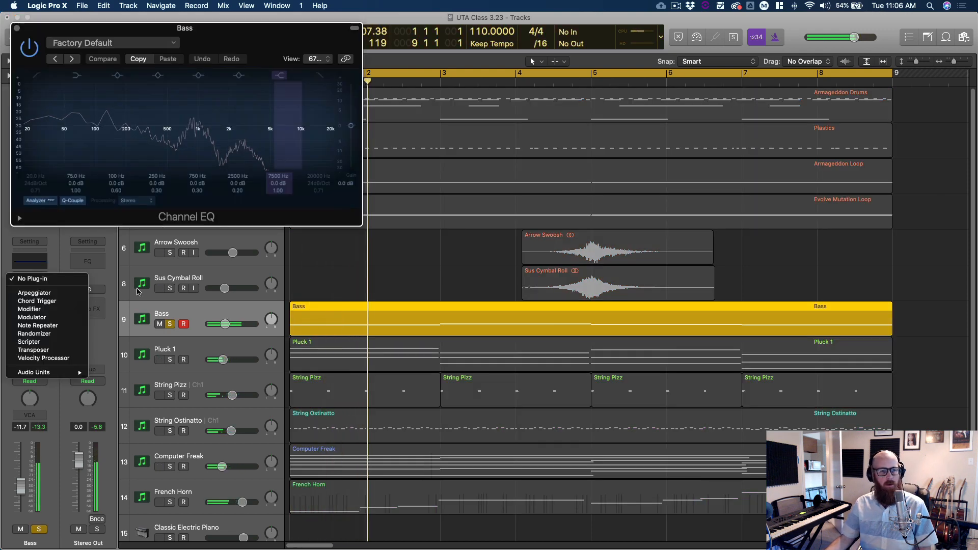
drag(219, 28, 531, 104)
mouse_move(404, 203)
mouse_down()
mouse_move(374, 204)
mouse_move(374, 184)
mouse_move(399, 202)
mouse_move(386, 204)
mouse_up()
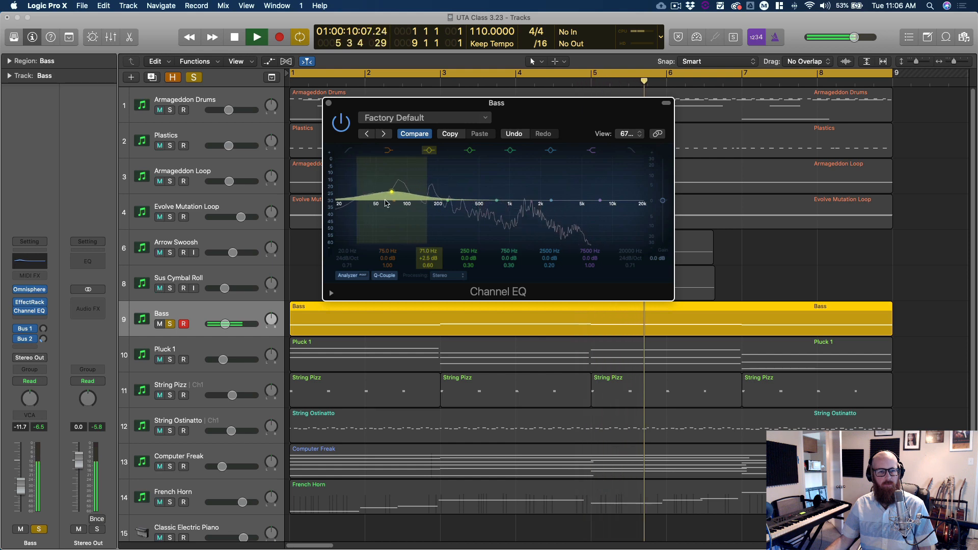
Step: Open the Armageddon Loop's Channel EQ, arrange it side by side with the Bass EQ, and play both parts soloed
click(192, 176)
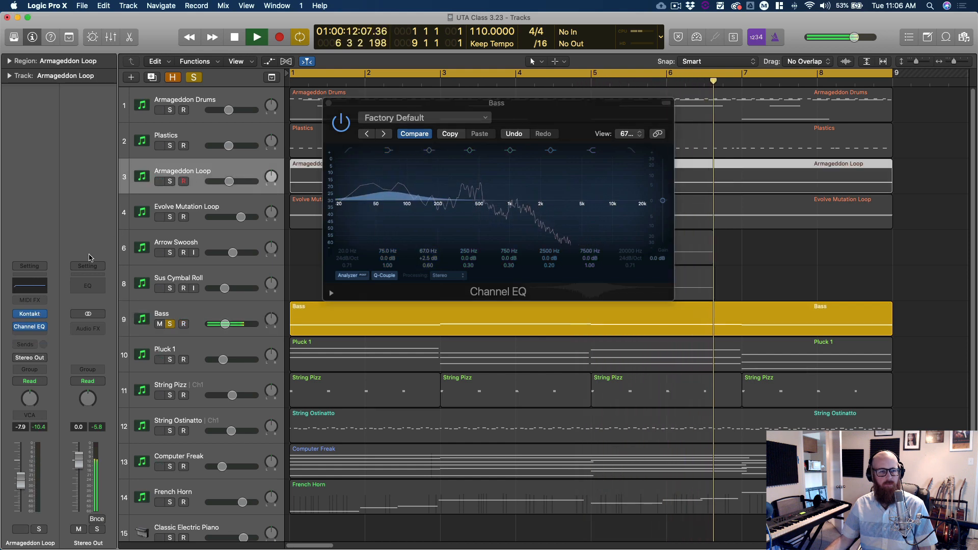
click(31, 286)
drag(551, 107, 582, 104)
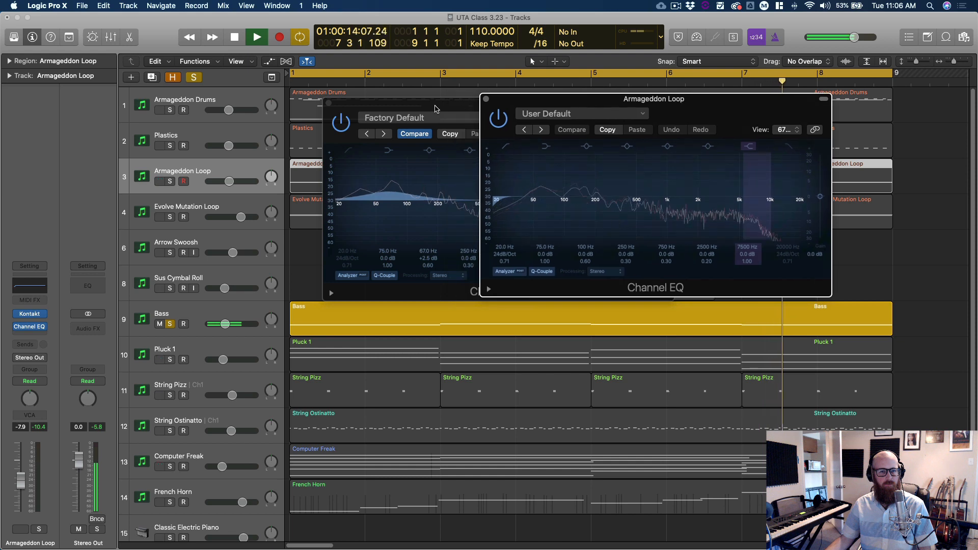
drag(402, 102, 143, 106)
key(space)
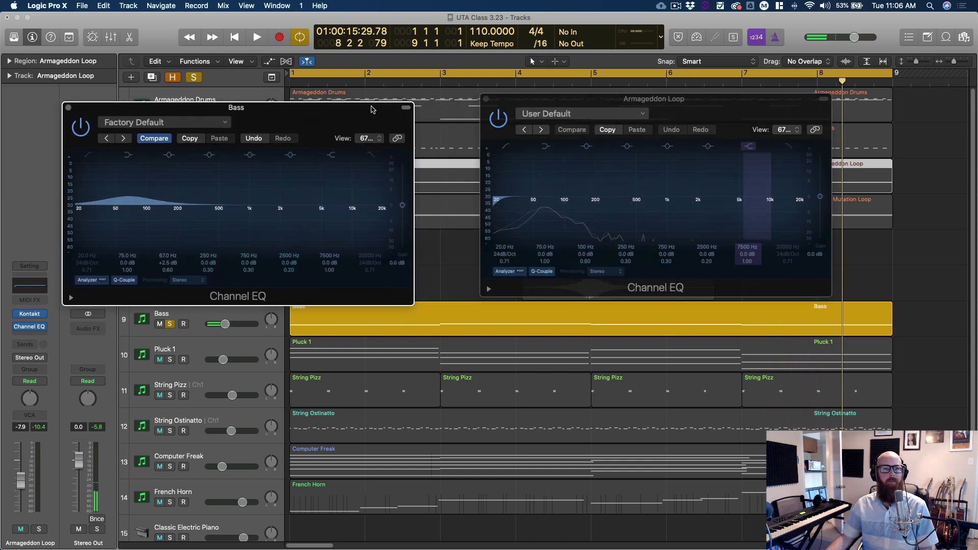
drag(367, 106, 402, 99)
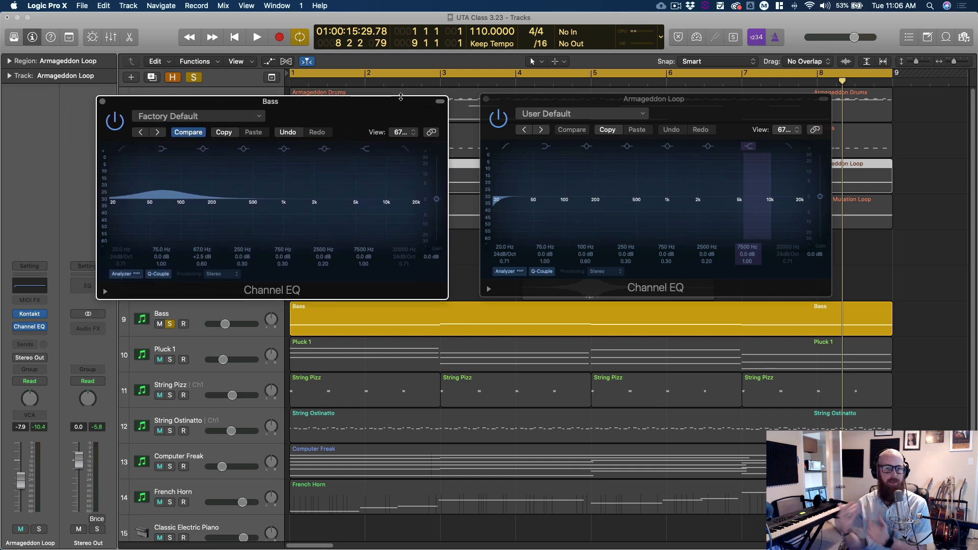
drag(330, 122, 373, 105)
key(space)
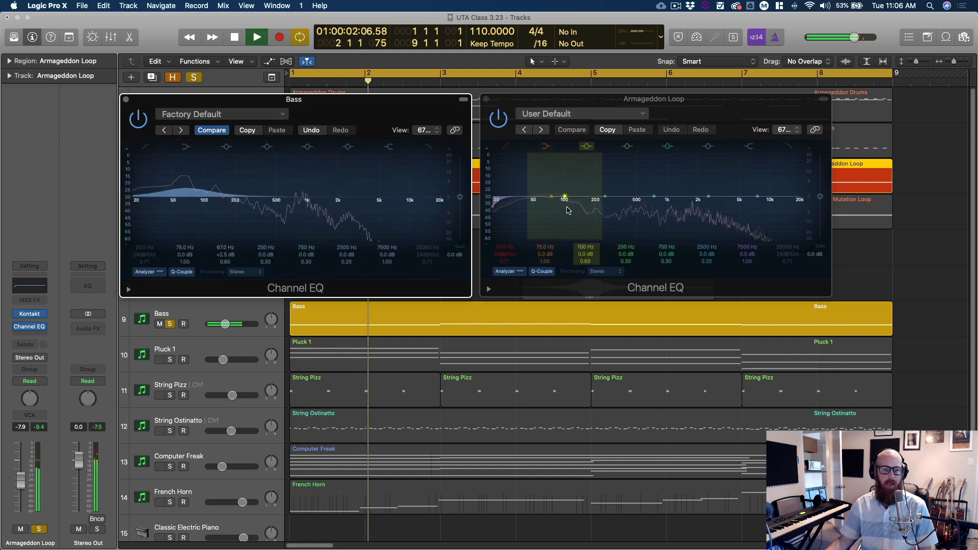
Step: Boost the Armageddon Loop's EQ by 4.5 dB at 56 Hz with a Q of 2.30
drag(566, 204, 554, 195)
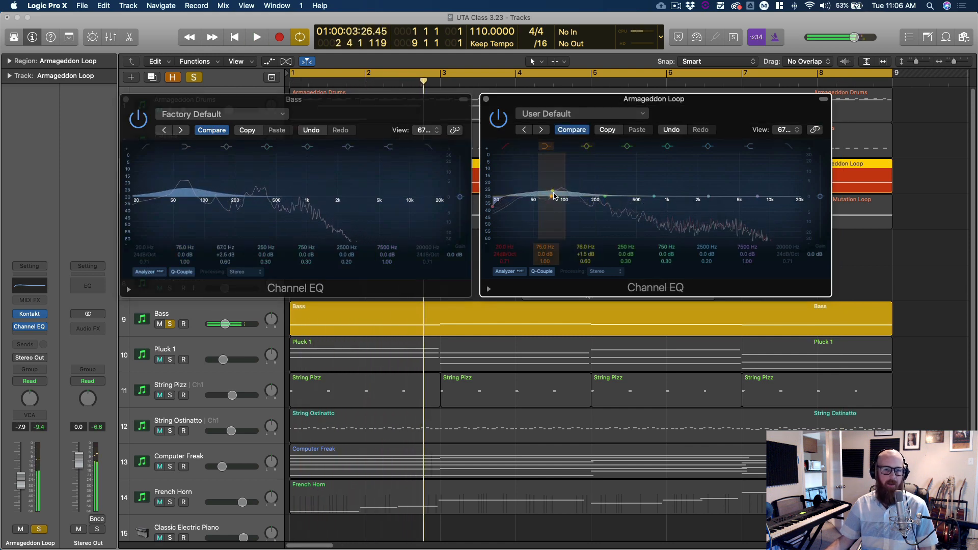
key(space)
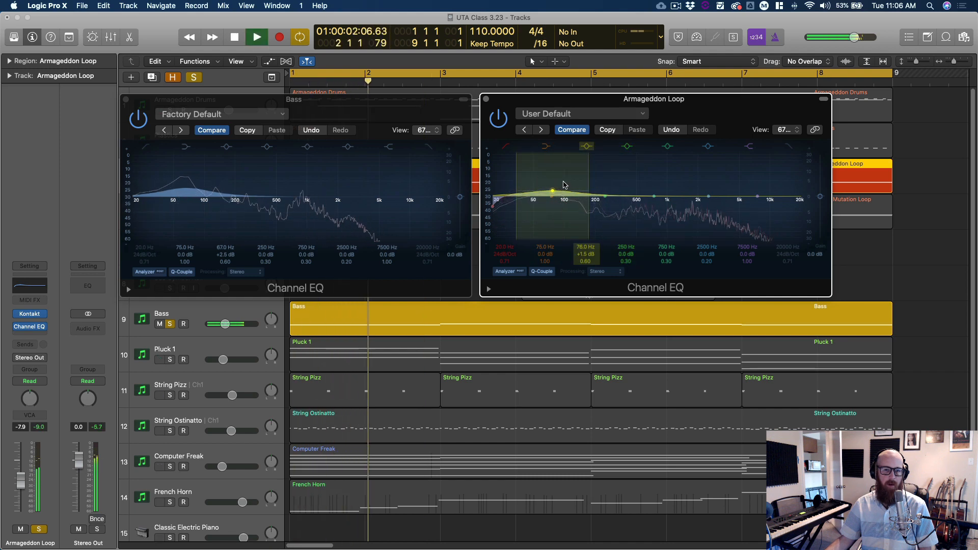
drag(558, 197, 539, 192)
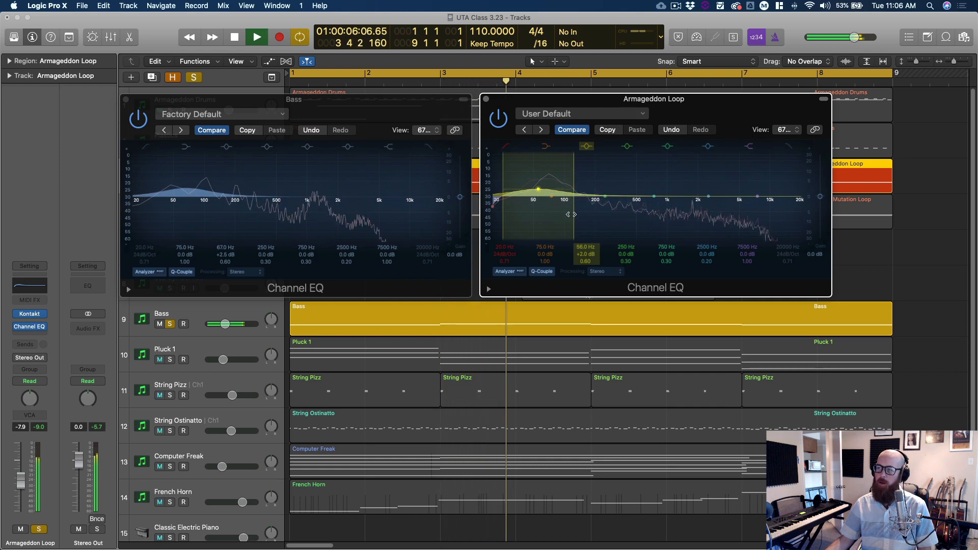
drag(572, 214, 561, 214)
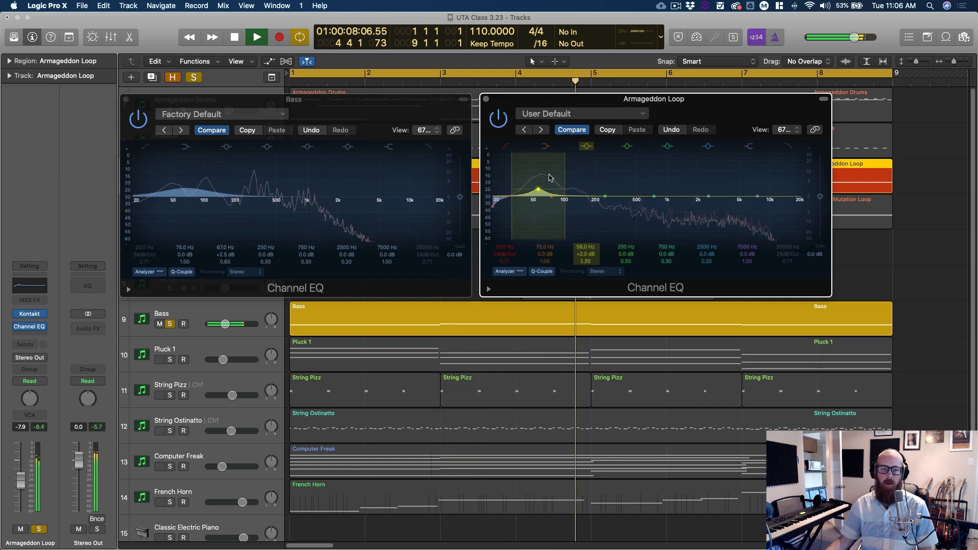
drag(550, 178, 550, 171)
key(space)
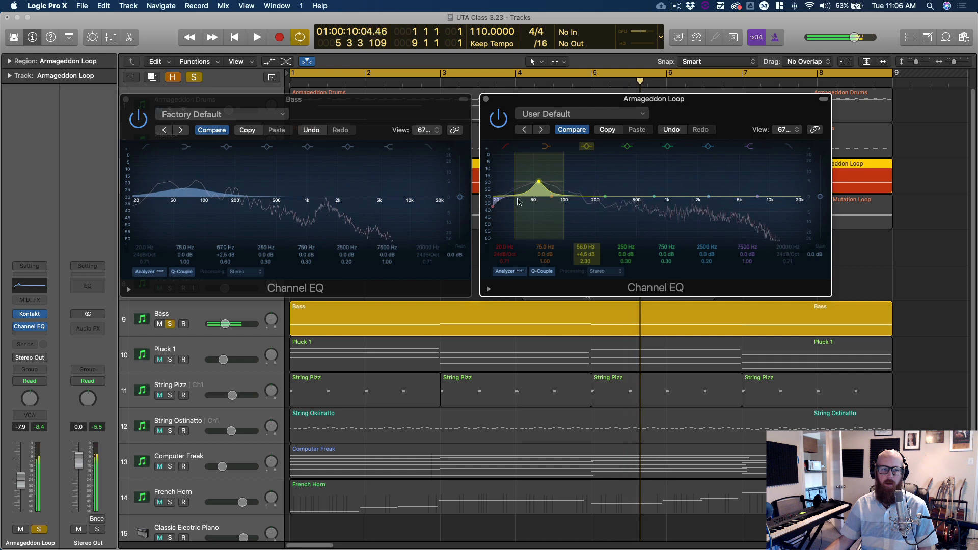
Step: Cut the Bass EQ by 3 dB at 62 Hz with a Q of 1.50 and listen to the pair
click(191, 175)
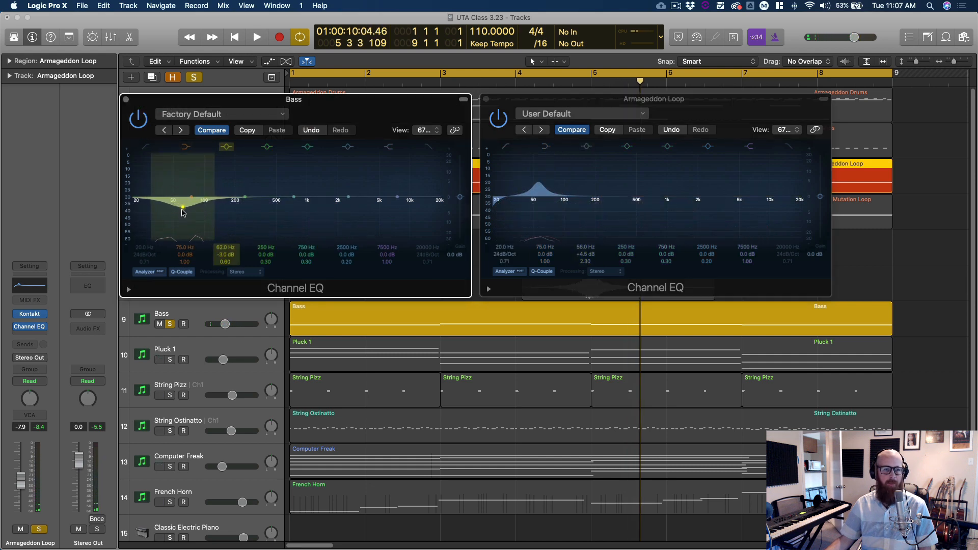
drag(207, 219, 199, 219)
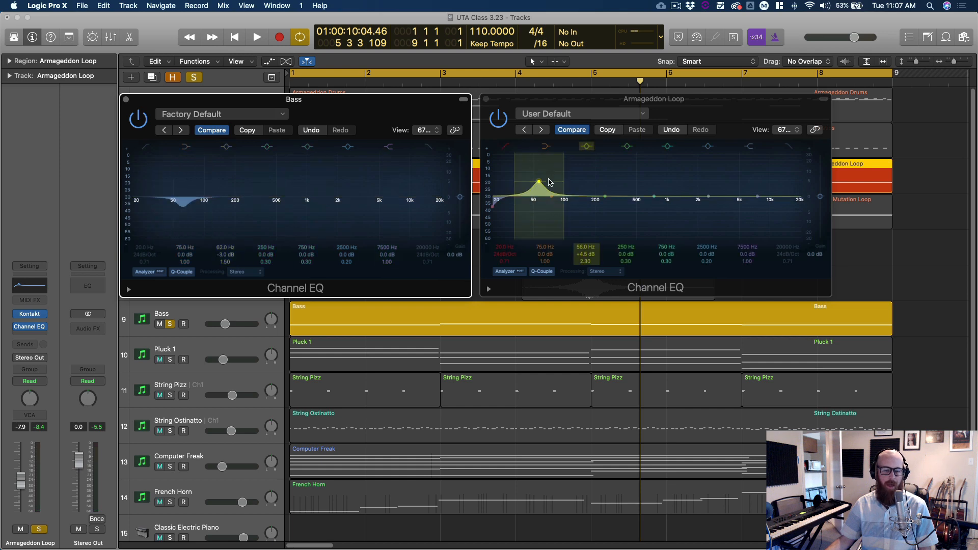
key(space)
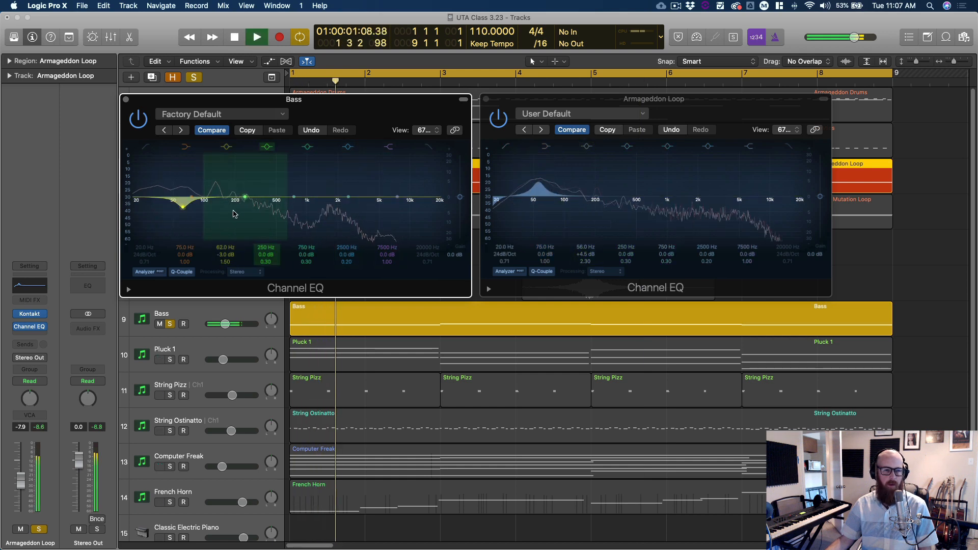
key(space)
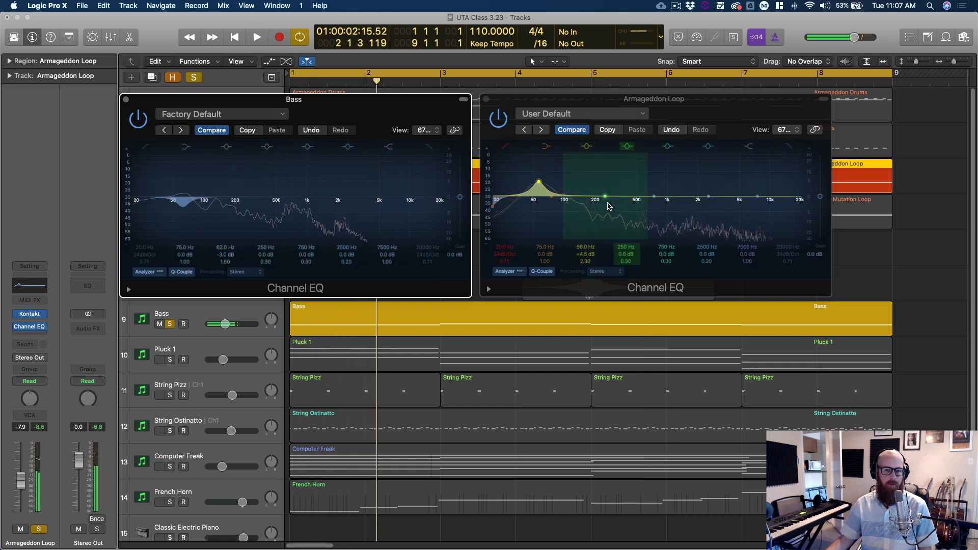
Step: Cut the Armageddon Loop by 3.5 dB at 118 Hz with Q 2.30, and boost the Bass by 2.5 dB around 136 Hz with Q 2.80
drag(609, 205, 581, 210)
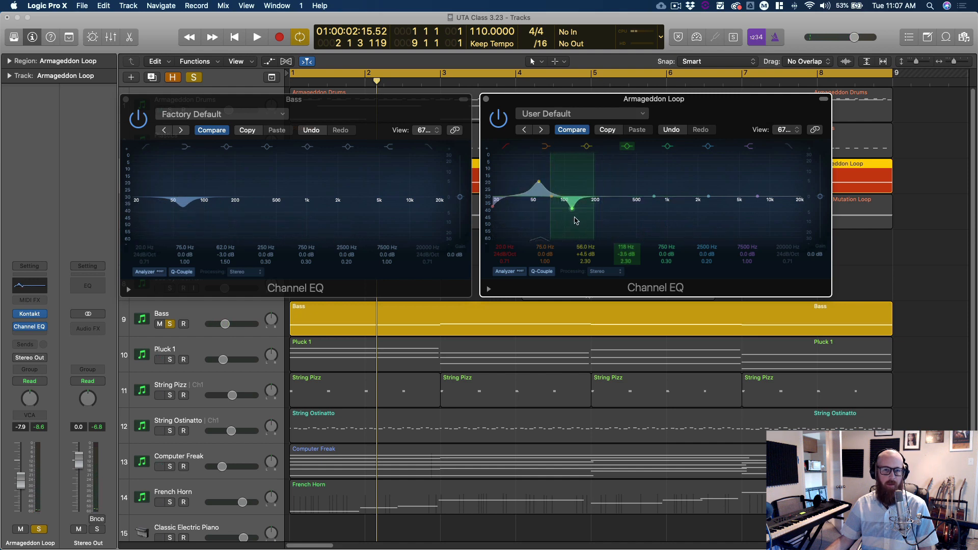
drag(265, 208, 235, 204)
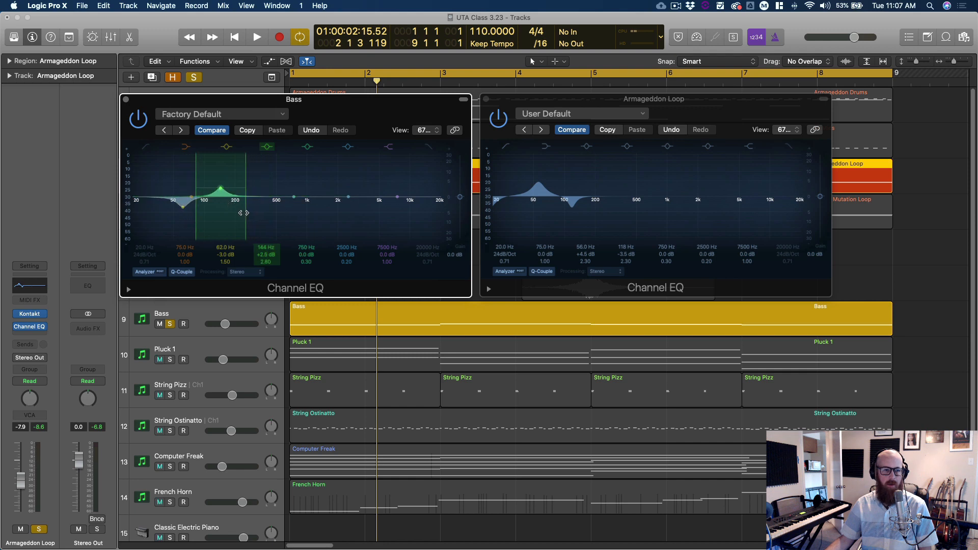
drag(244, 213, 242, 212)
key(space)
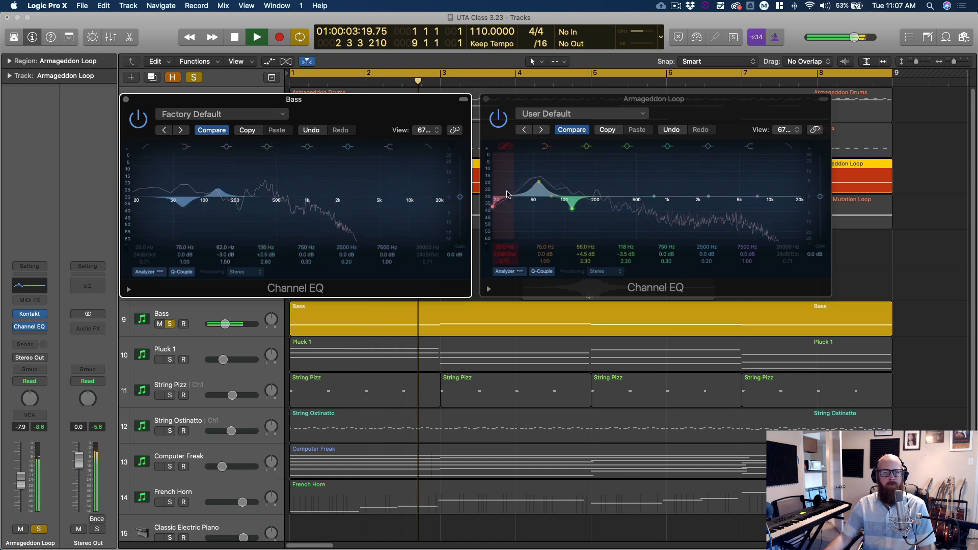
Step: Set the Bass EQ to +10.5 dB at 38 Hz and +5.5 dB at 134 Hz, refine the Armageddon Loop's low bands, and play both
drag(539, 181, 541, 182)
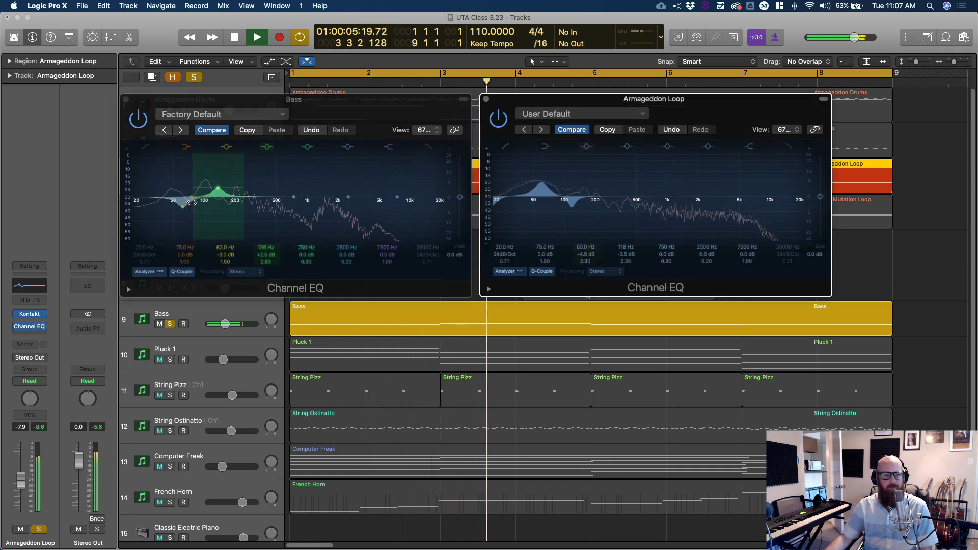
drag(223, 192, 147, 167)
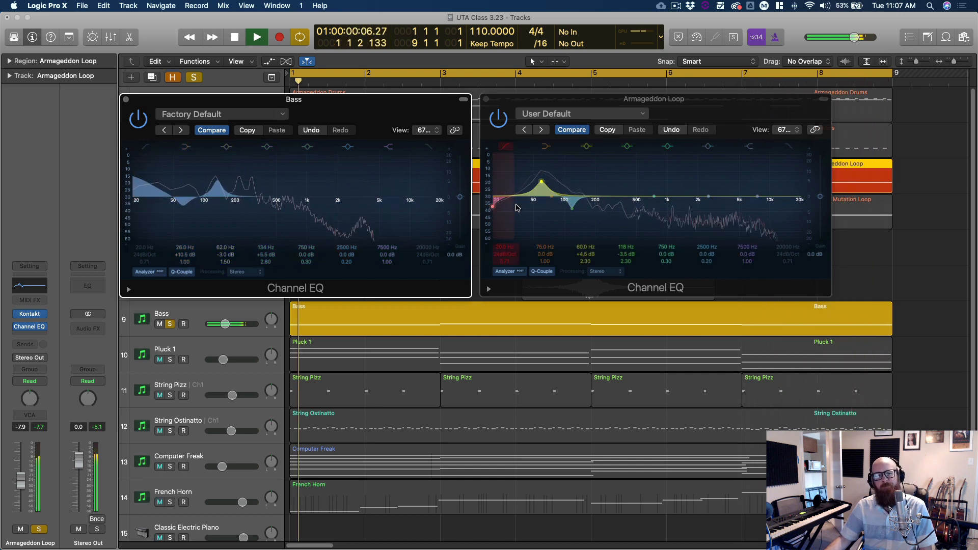
drag(516, 207, 481, 179)
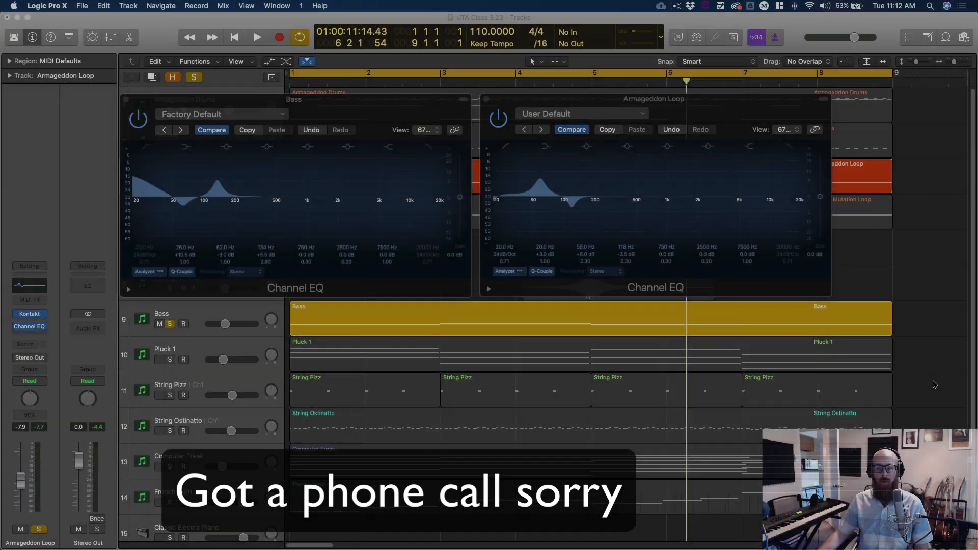
key(space)
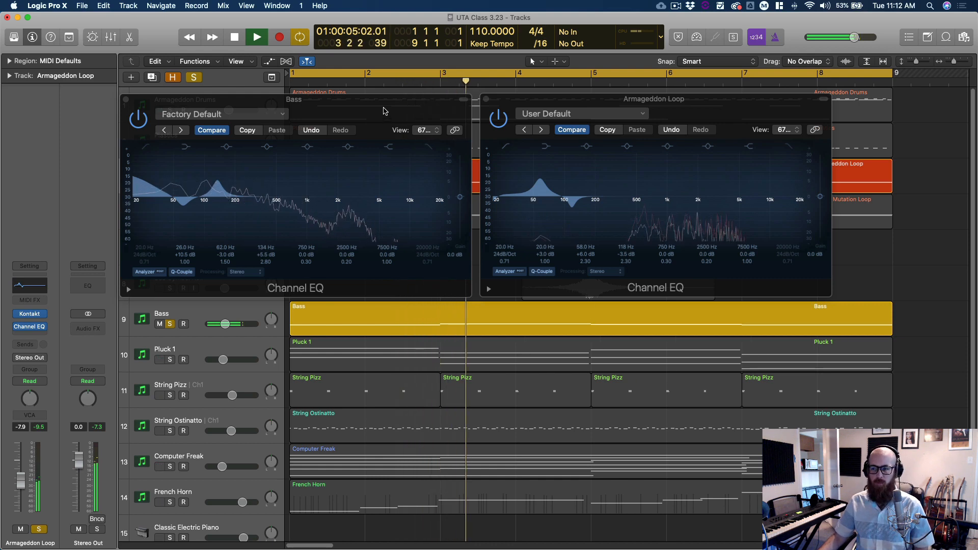
Step: Replay the soloed Bass and Armageddon Loop from the start, and move the Bass EQ window clear of the track headers
key(space)
key(space)
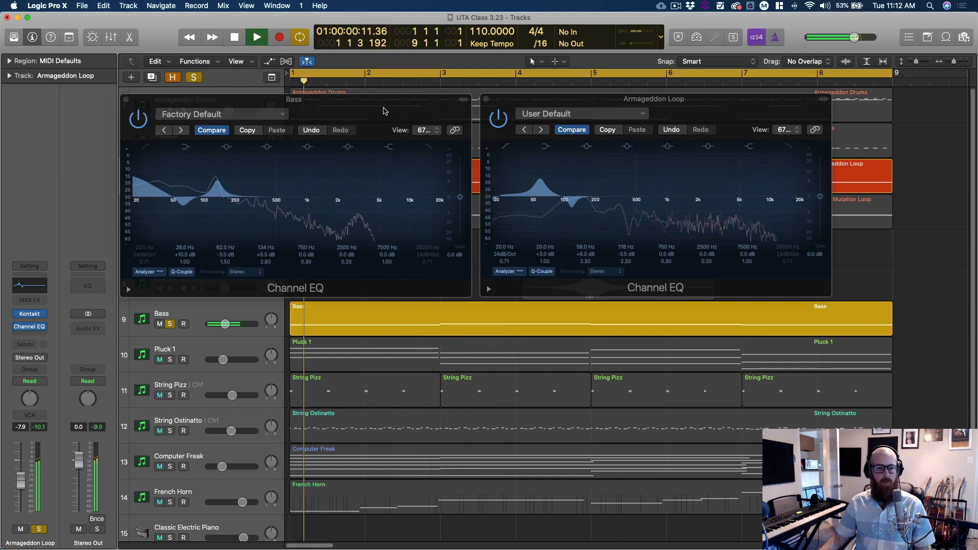
drag(296, 111, 568, 151)
key(space)
key(space)
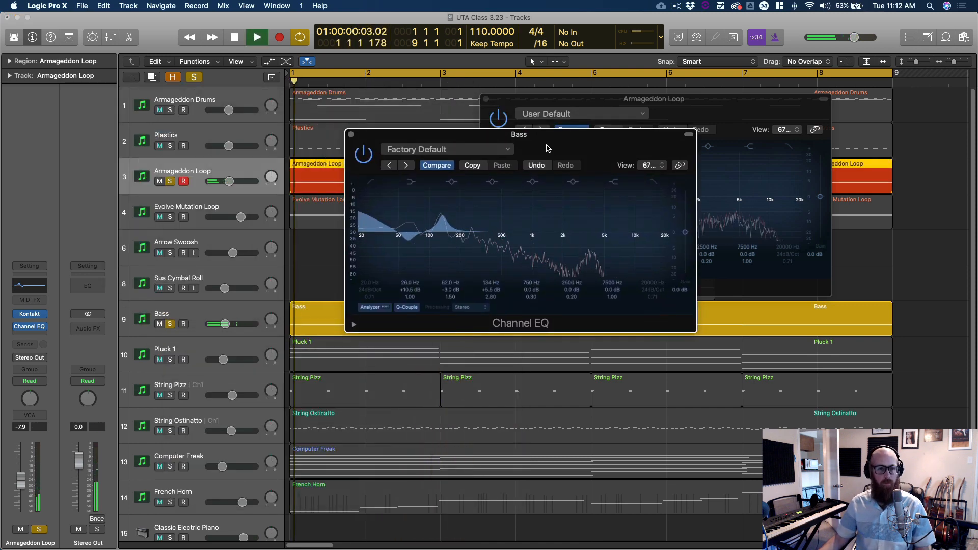
Step: Clear the solos to play the full mix, and solo only the Armageddon Loop
click(171, 182)
key(space)
key(space)
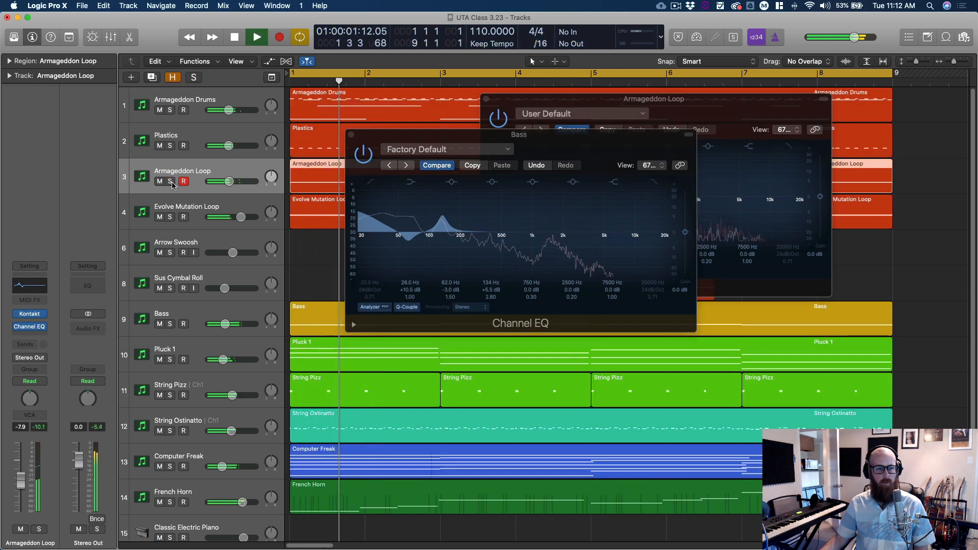
click(170, 182)
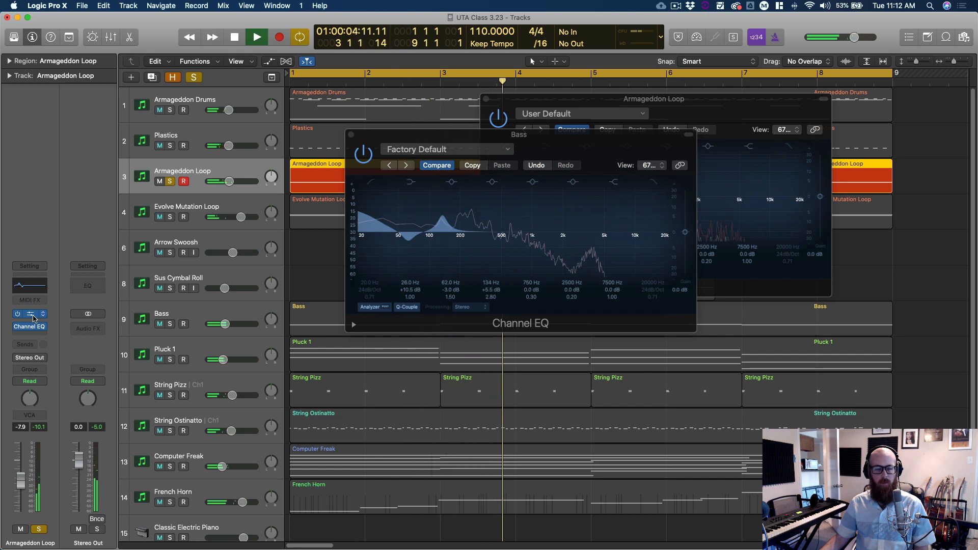
Step: Open the Armageddon Loop's Kontakt instrument, view its Engine options, and move the plug-in window off the track headers
click(33, 316)
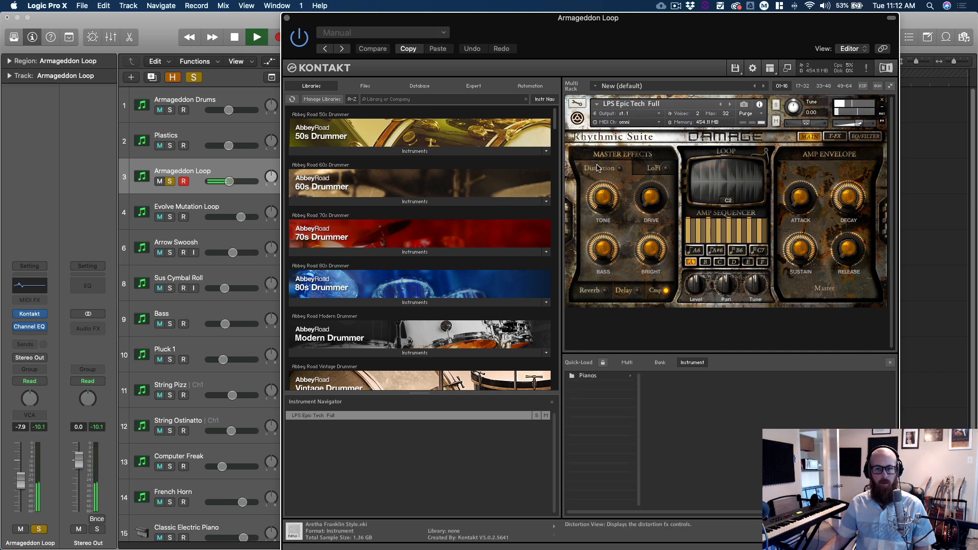
click(753, 68)
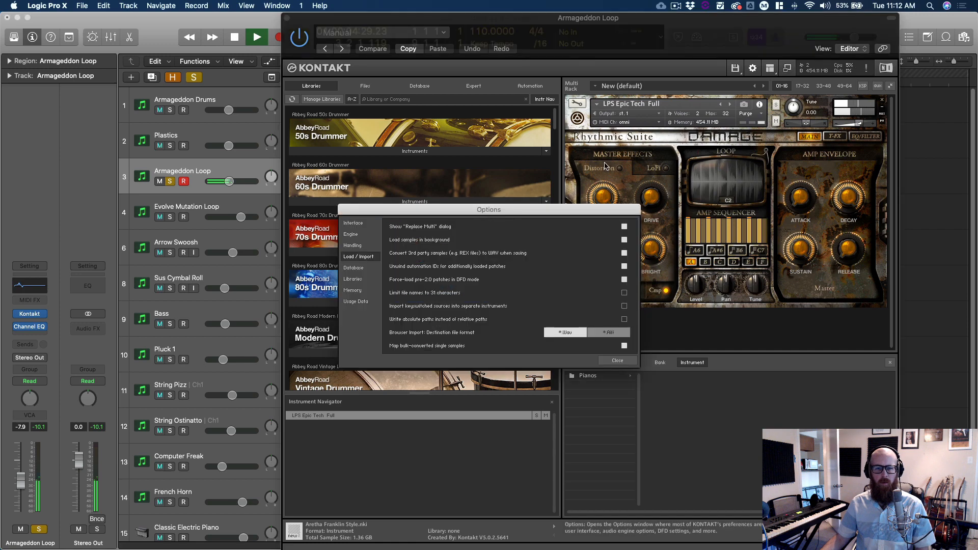
click(356, 235)
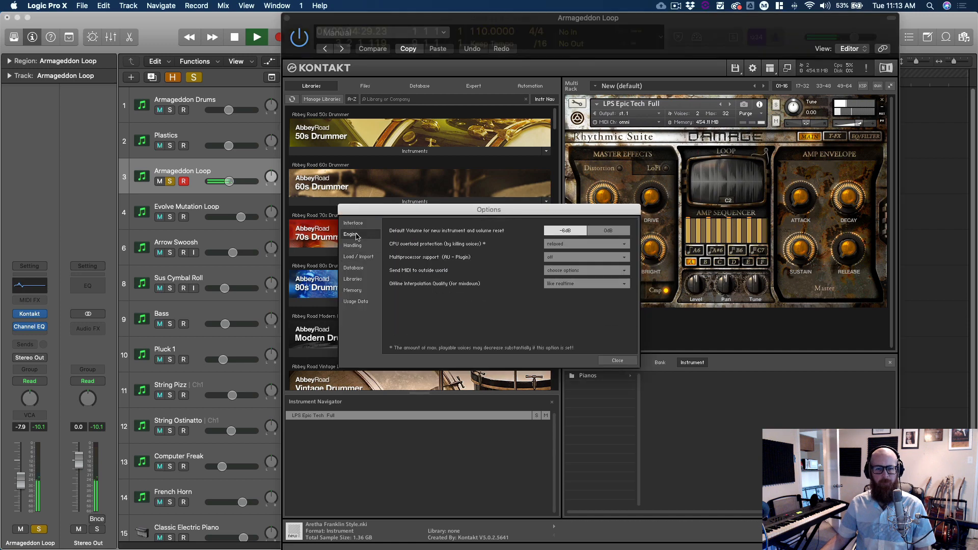
click(617, 360)
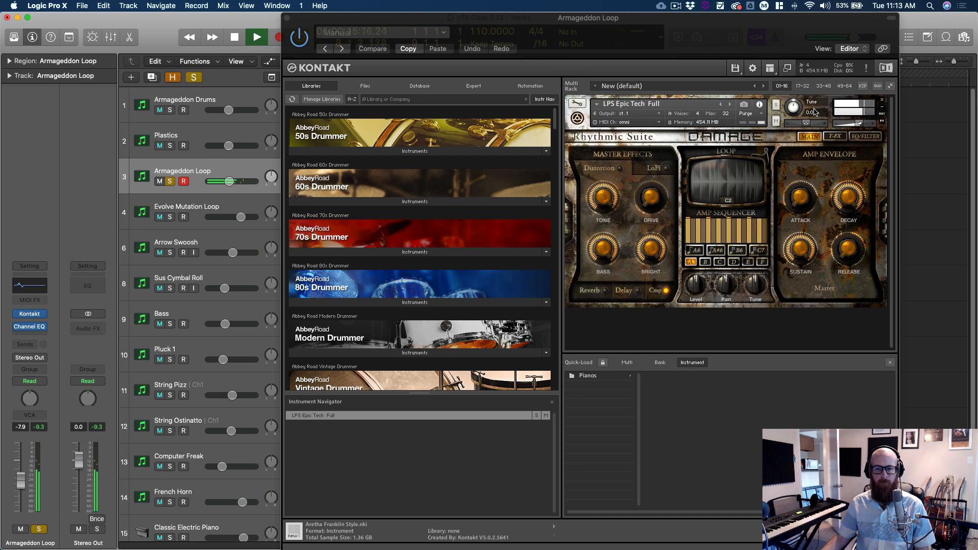
drag(629, 31, 691, 49)
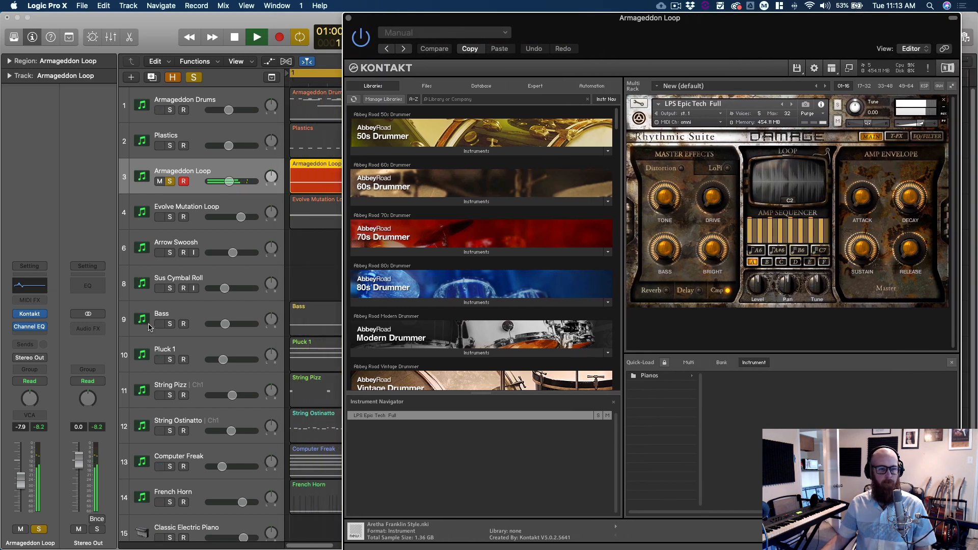
Step: Solo the Bass alongside the Armageddon Loop, and raise the Armageddon Loop's volume to -5.6 dB while comparing their EQs
click(169, 324)
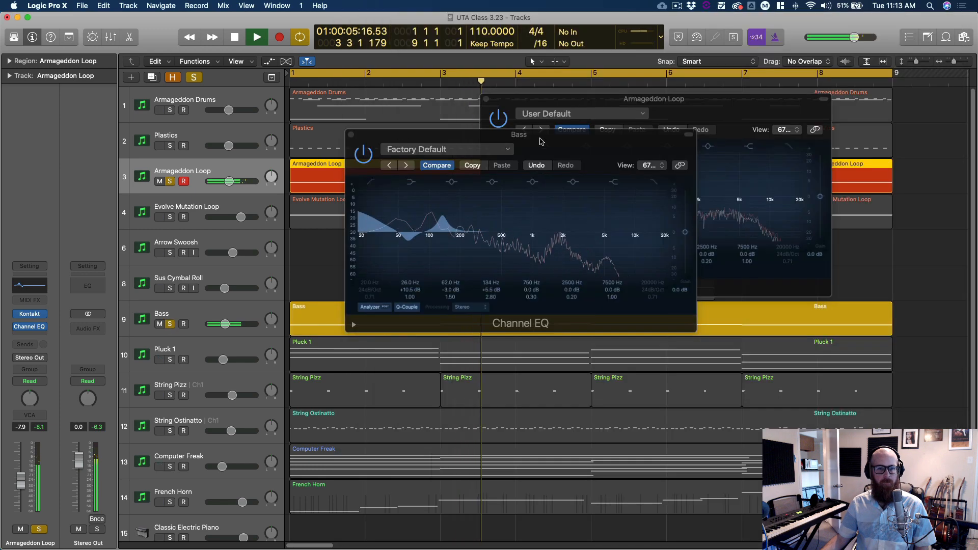
drag(541, 142, 295, 101)
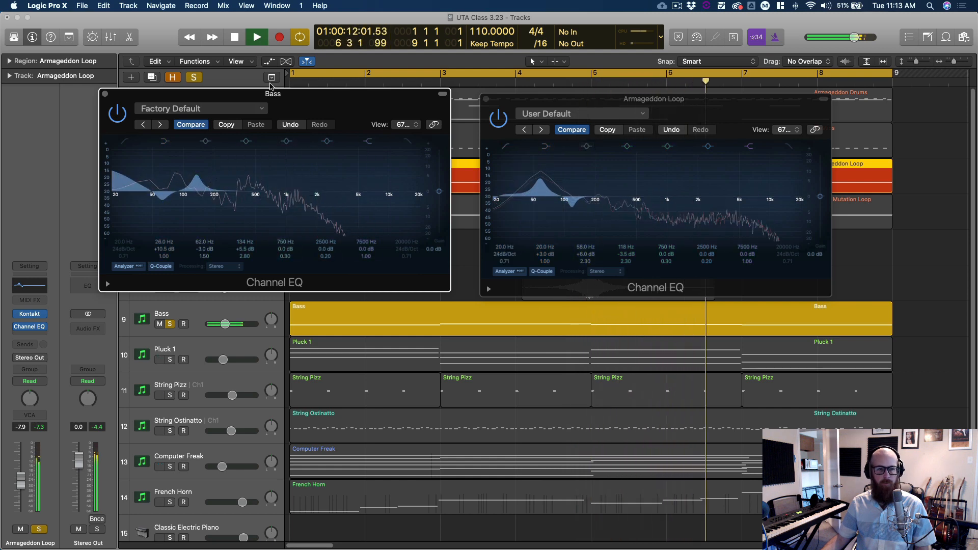
drag(270, 94, 563, 180)
drag(28, 478, 23, 474)
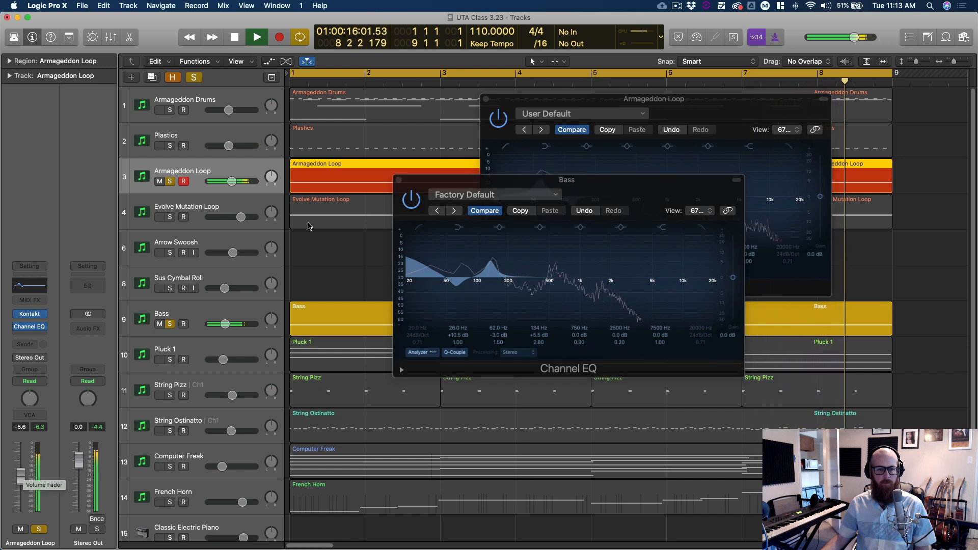
drag(573, 180, 332, 101)
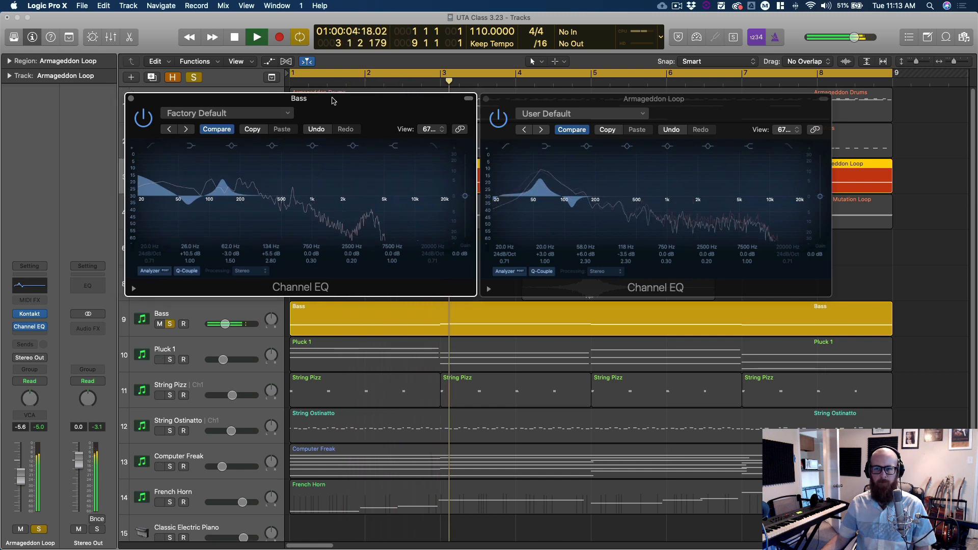
Step: Stop playback and place the Bass EQ window directly below the Armageddon Loop EQ for comparison
key(space)
drag(217, 104, 576, 219)
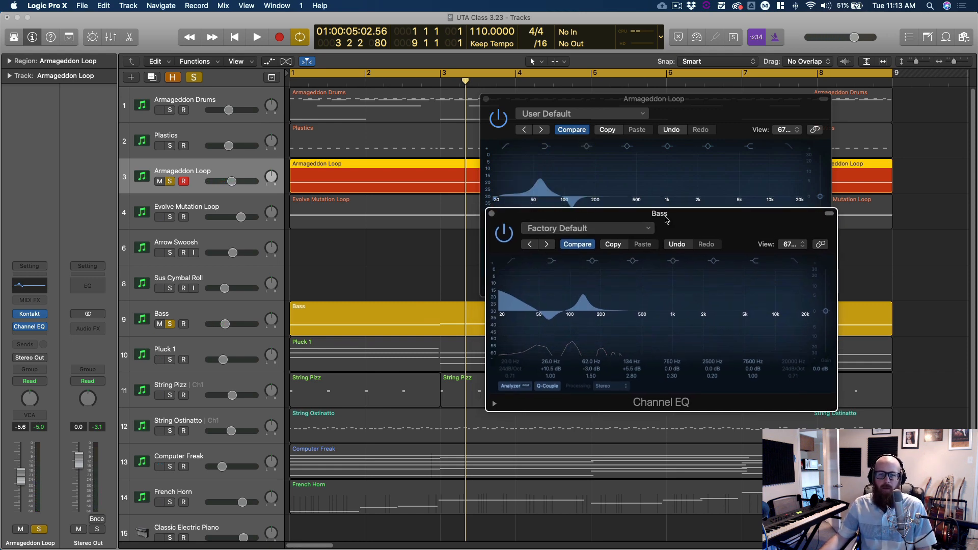
drag(666, 219, 662, 277)
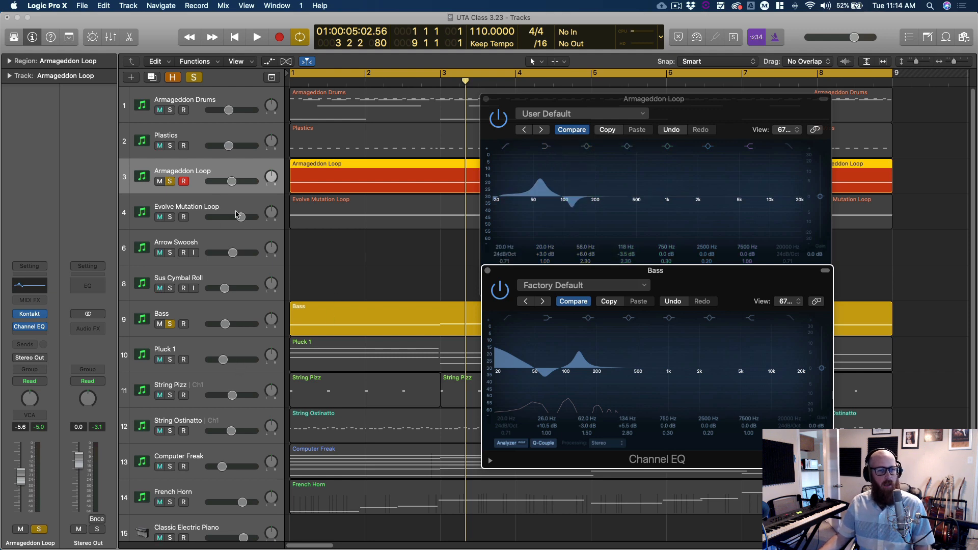
Step: Clear all solos and close the Armageddon Loop and Bass EQ windows
alt+click(170, 182)
click(333, 277)
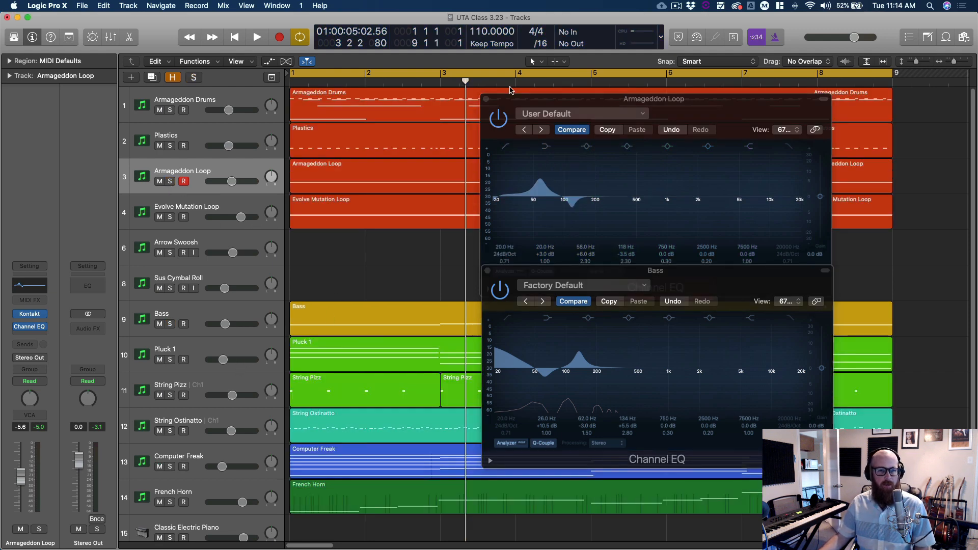
click(485, 99)
click(487, 270)
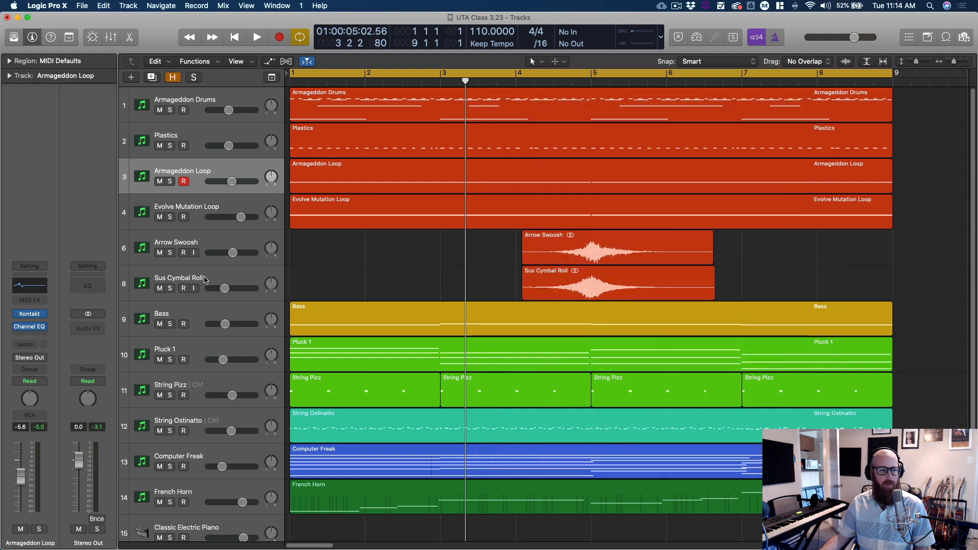
Step: Solo the six percussion tracks from Armageddon Drums to Sus Cymbal Roll and listen to them from the beginning
drag(170, 110, 170, 289)
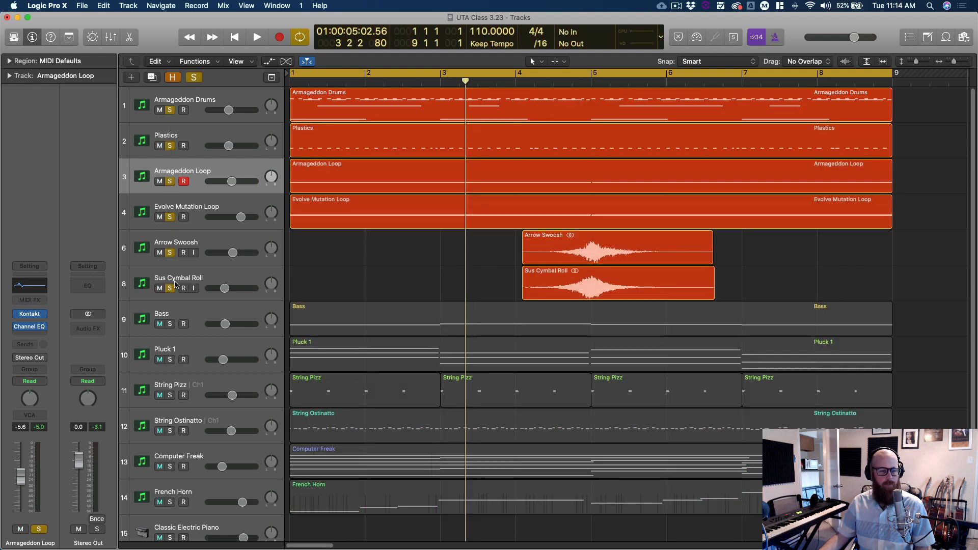
key(space)
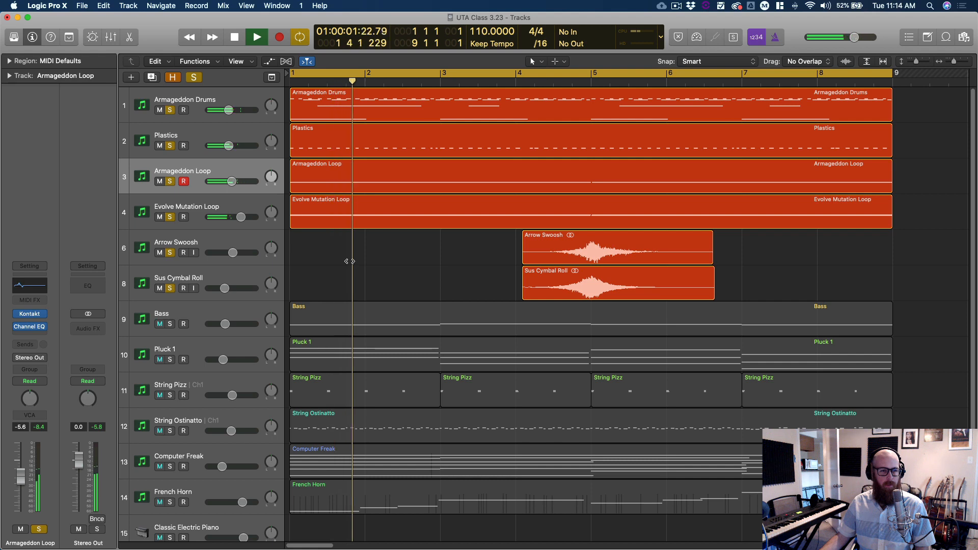
click(205, 171)
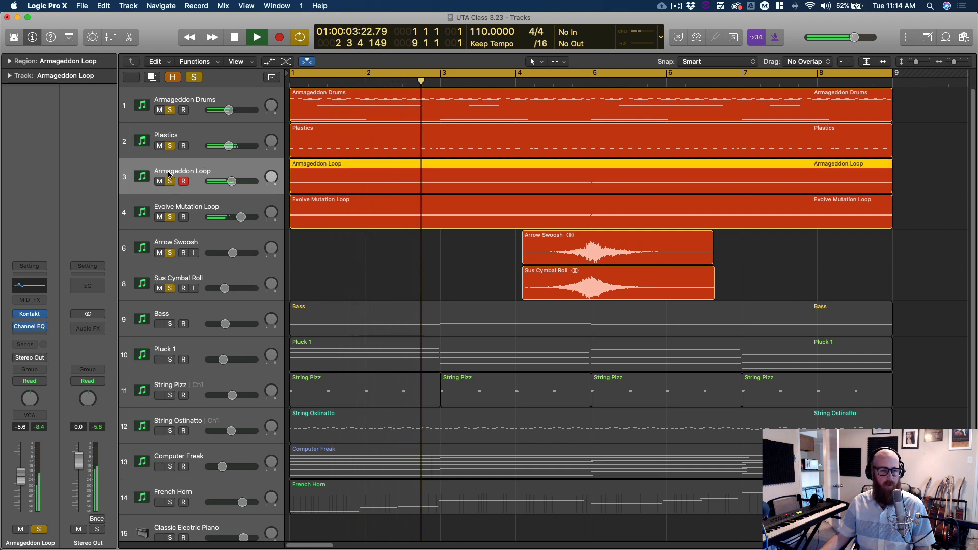
key(space)
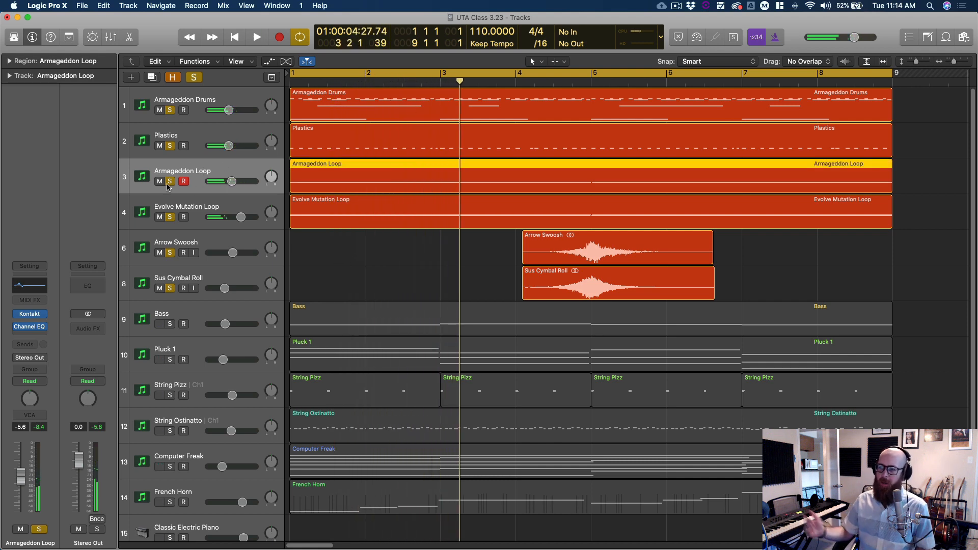
key(Return)
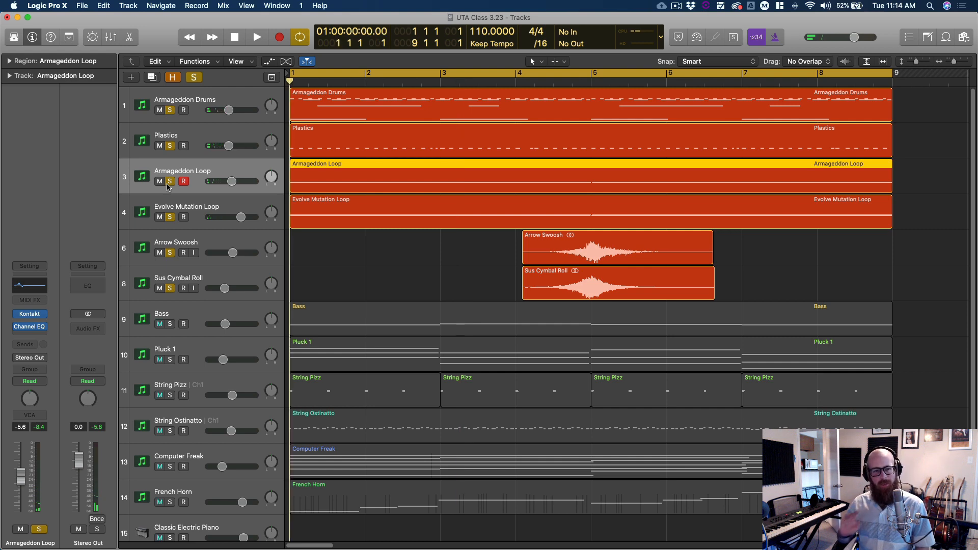
key(space)
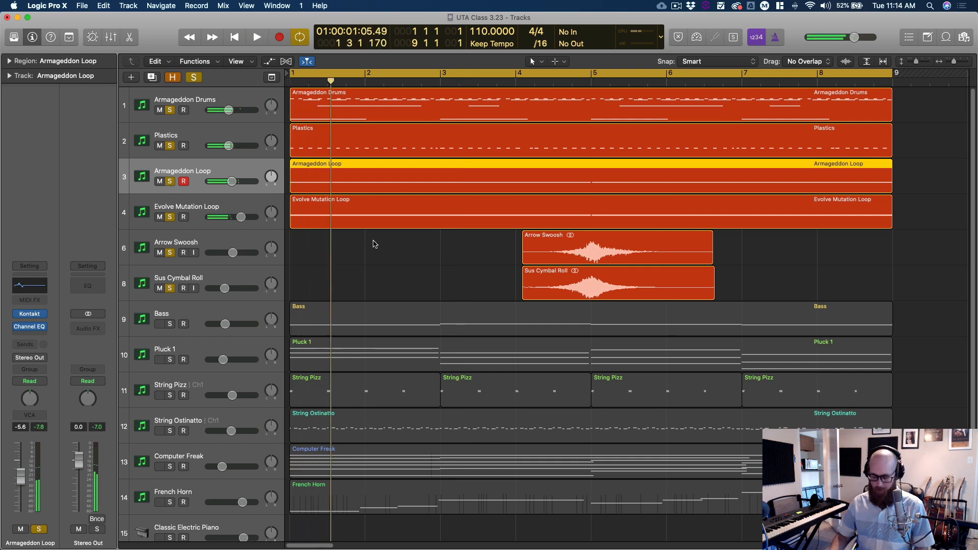
key(space)
key(Return)
key(space)
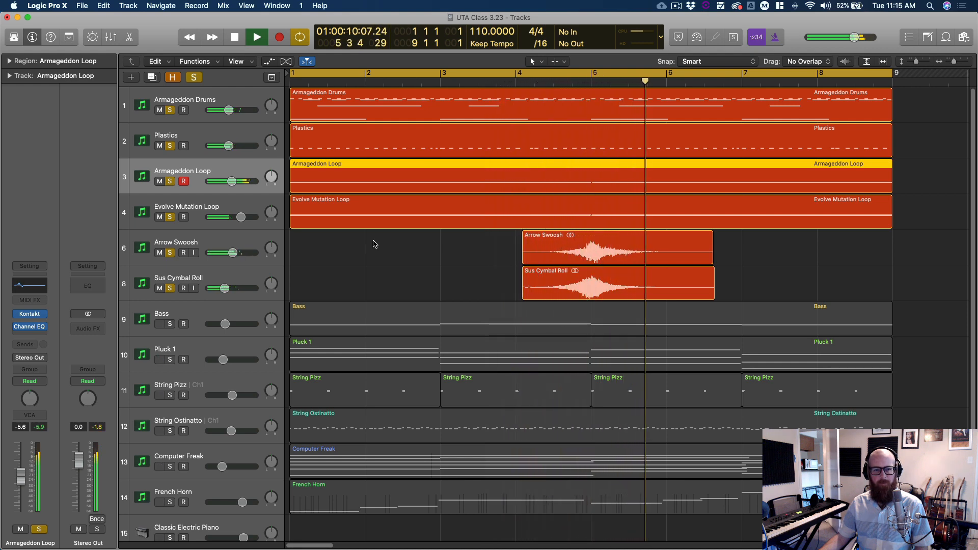
key(space)
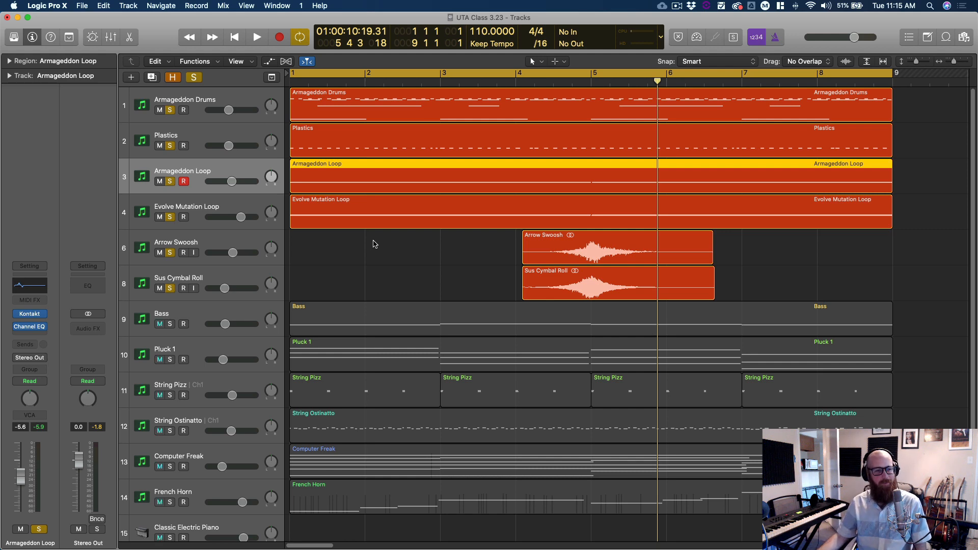
Step: Add the Bass to the soloed percussion, play from the start, and lower the Bass volume to -13.0 dB
click(170, 324)
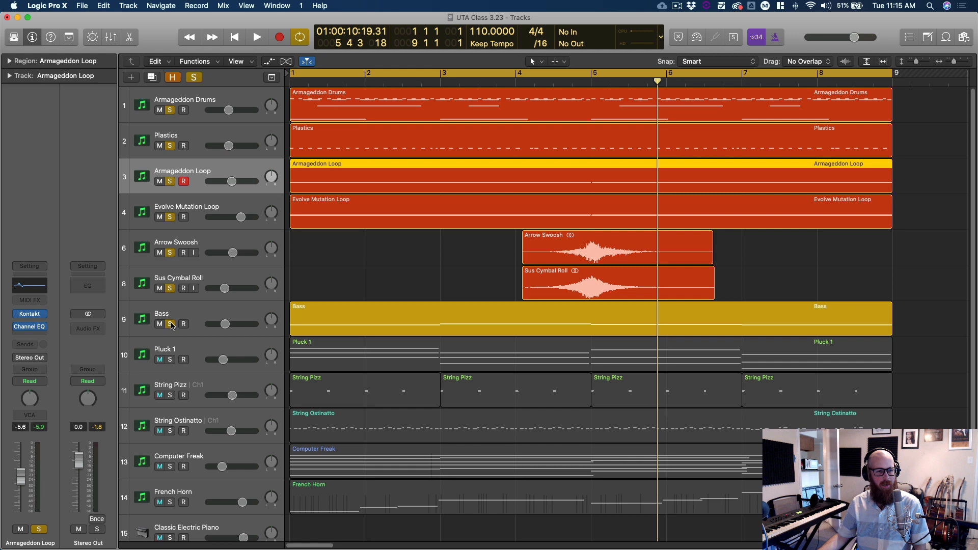
click(198, 308)
key(Return)
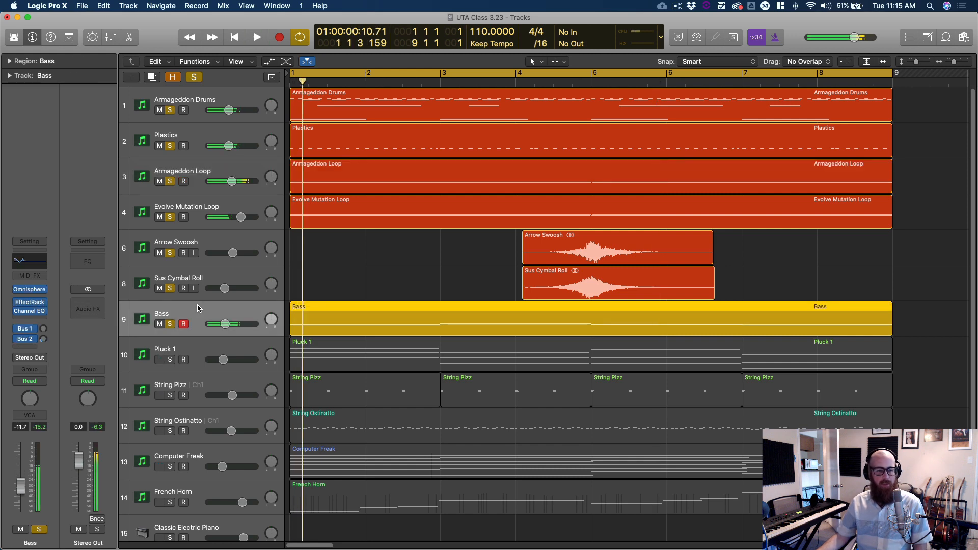
key(space)
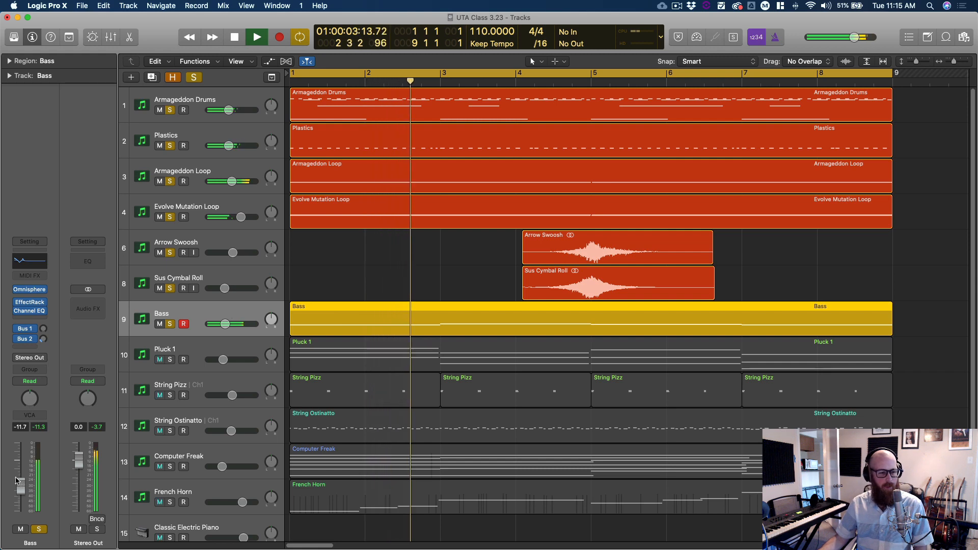
drag(17, 477, 18, 504)
drag(22, 538, 21, 490)
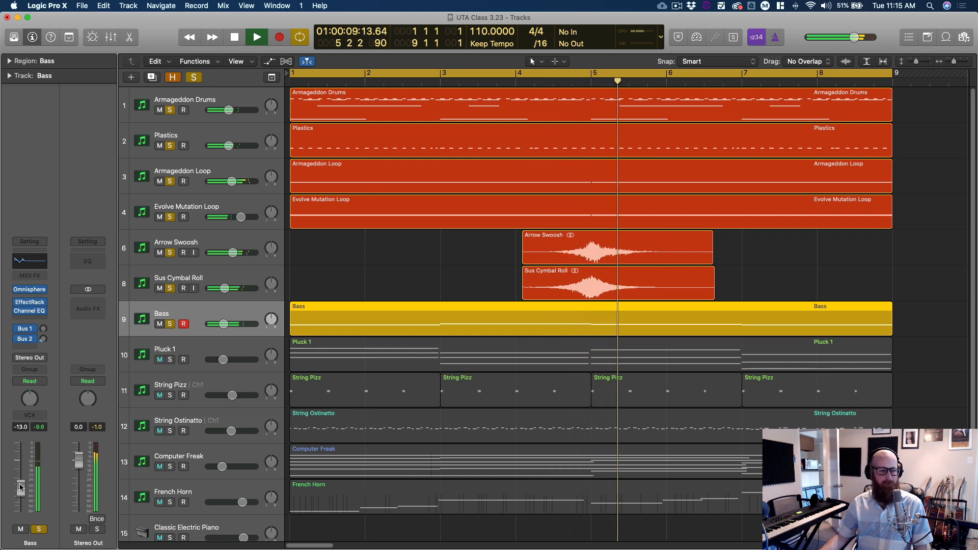
key(space)
Step: Clear the existing solos, solo and select the Pluck 1 track, and play it from the beginning
alt+click(170, 323)
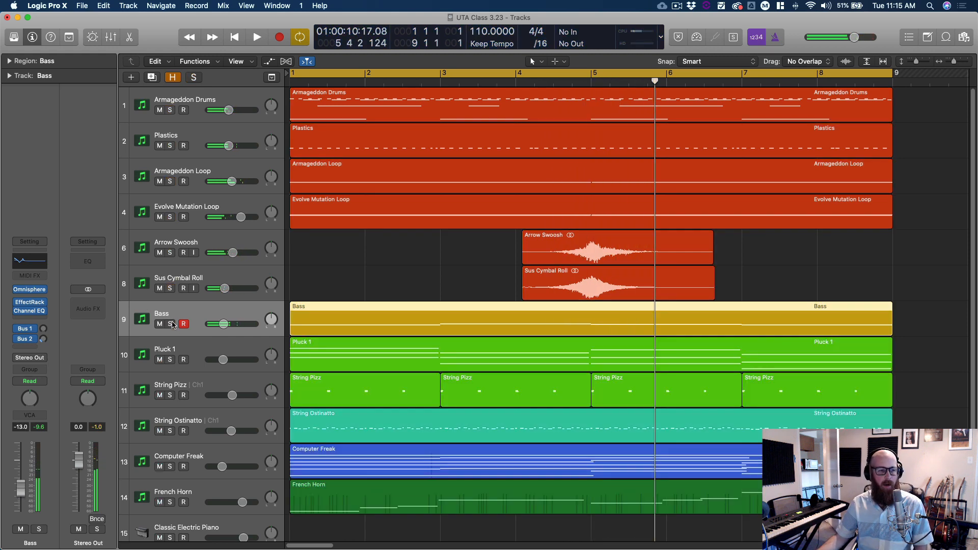
click(170, 360)
click(234, 342)
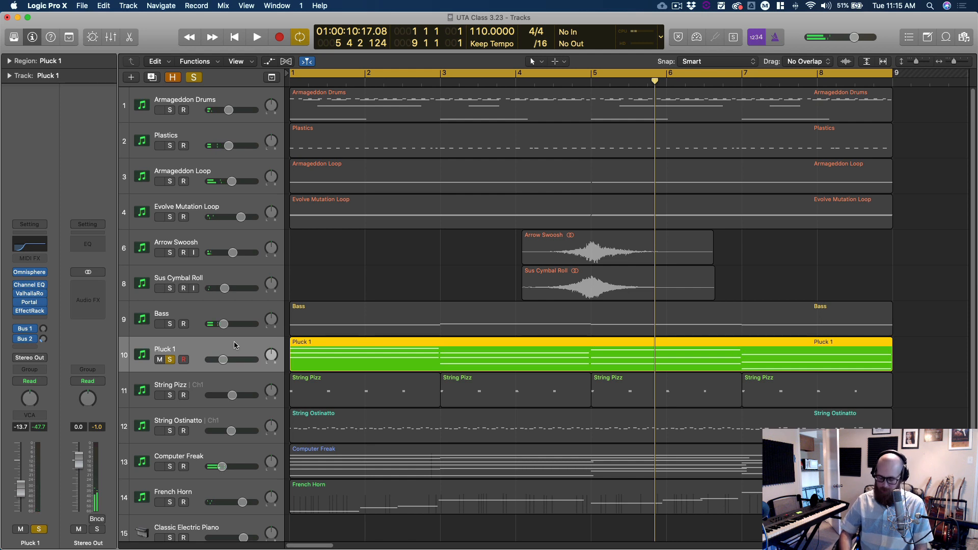
key(Return)
key(space)
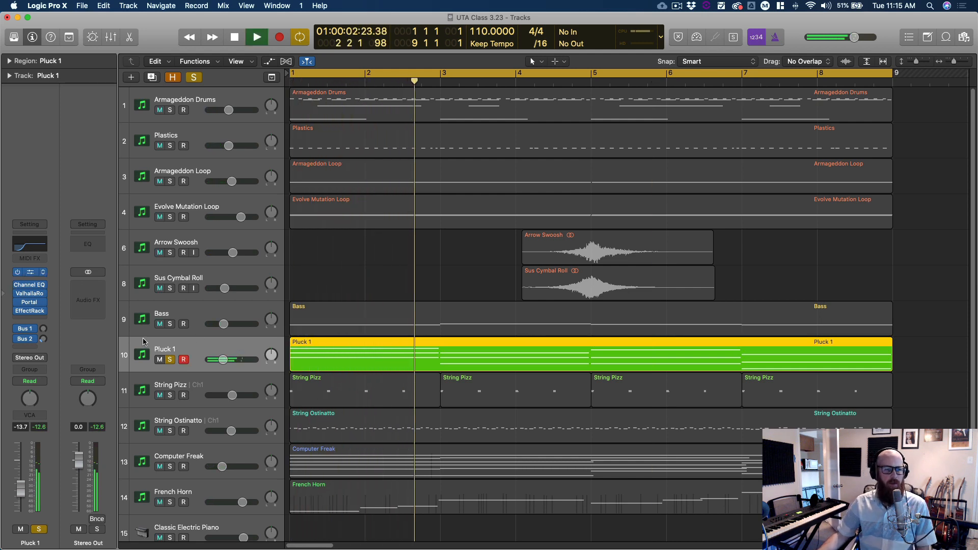
Step: Open Pluck 1's Omnisphere instrument and examine its layer A and arpeggiator settings
click(30, 272)
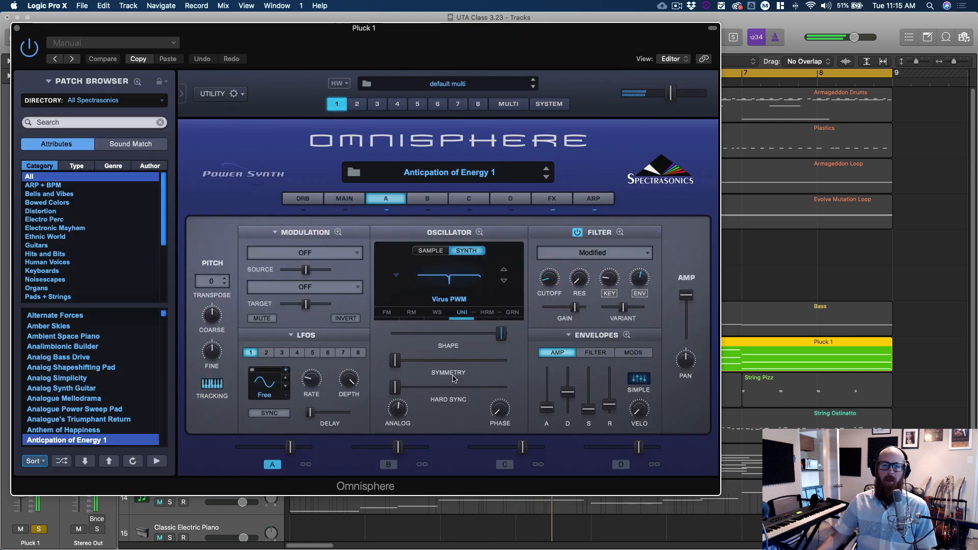
click(386, 199)
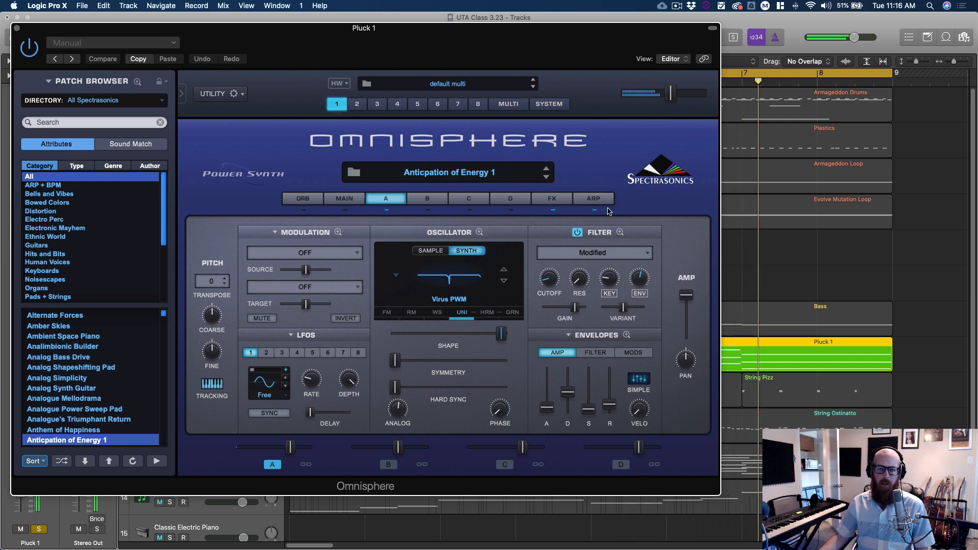
click(593, 198)
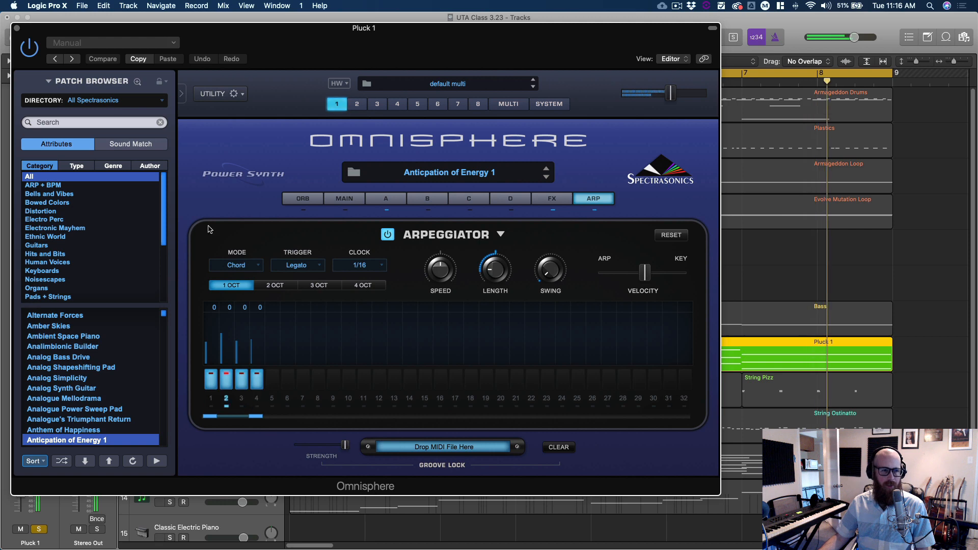
Step: Close Omnisphere and compare Pluck 1 with its ValhallaRoom reverb on and bypassed, examining the reverb's settings
click(16, 28)
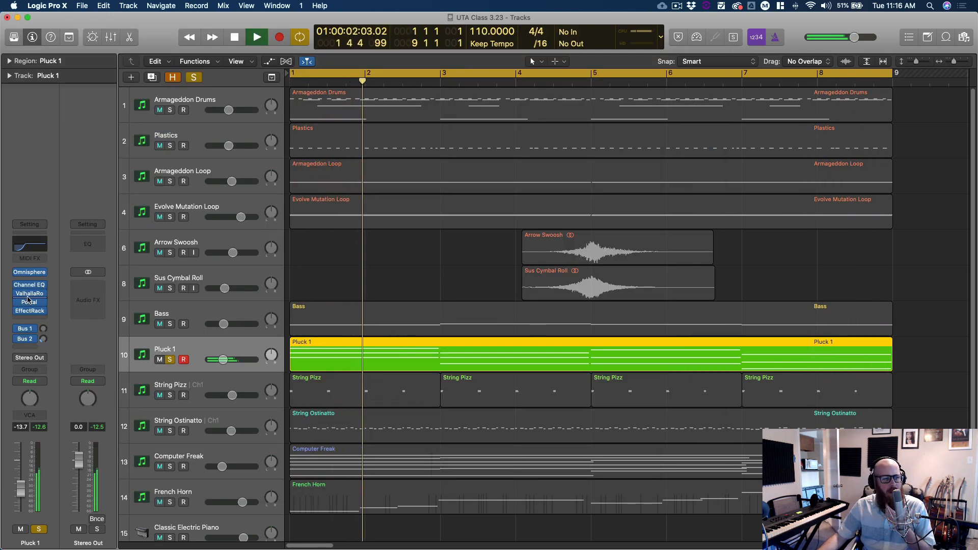
click(18, 294)
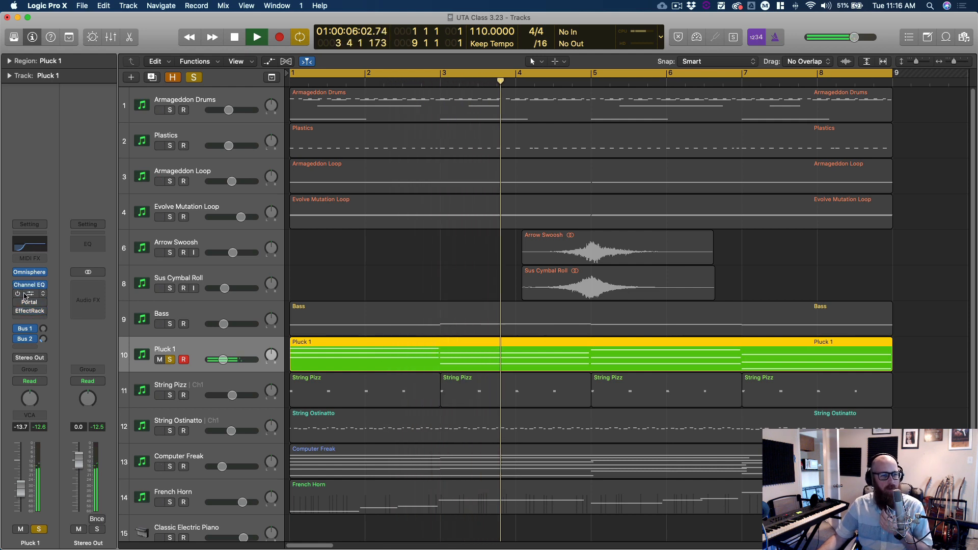
click(27, 293)
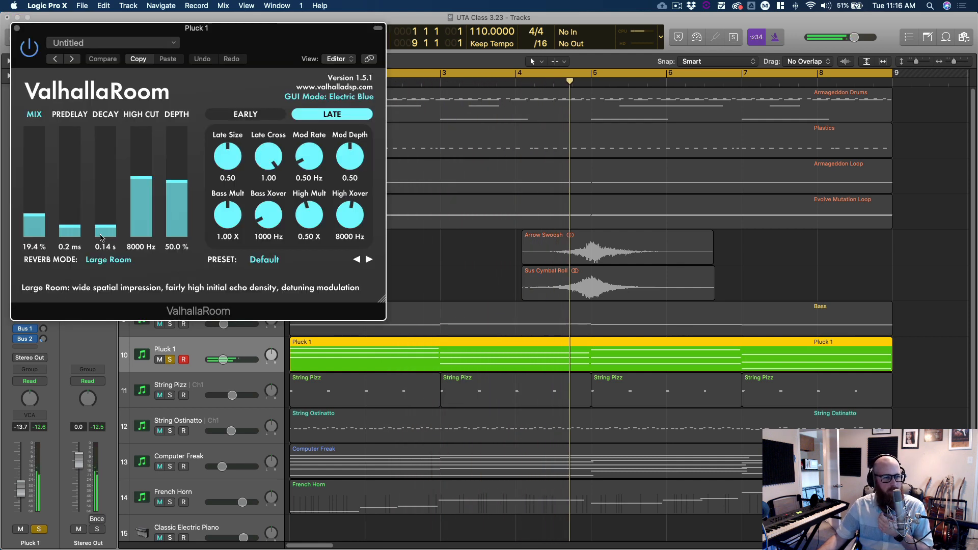
click(30, 48)
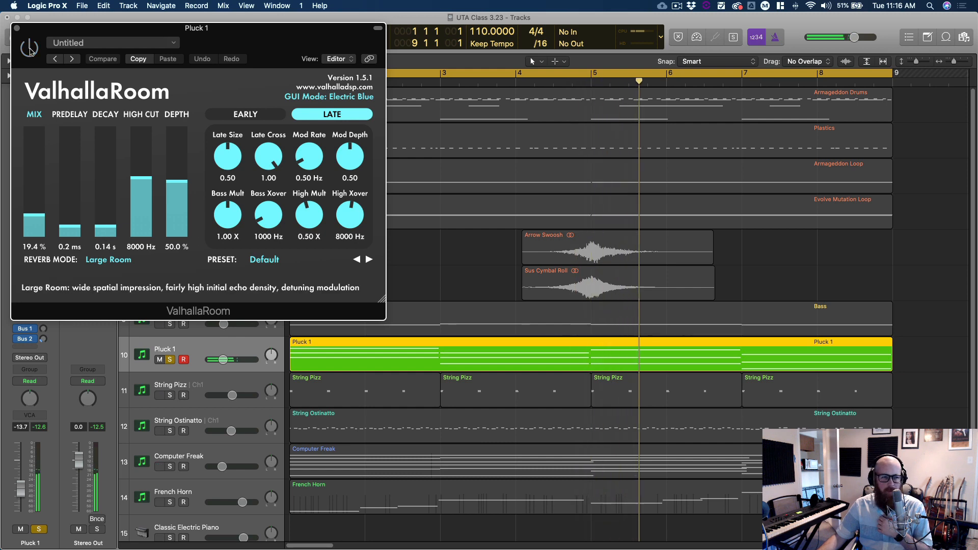
click(29, 51)
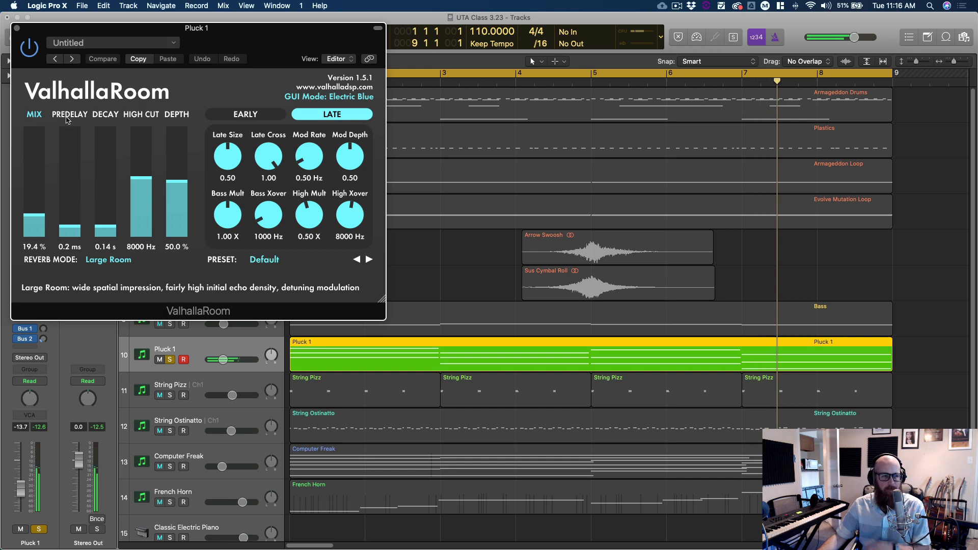
click(17, 28)
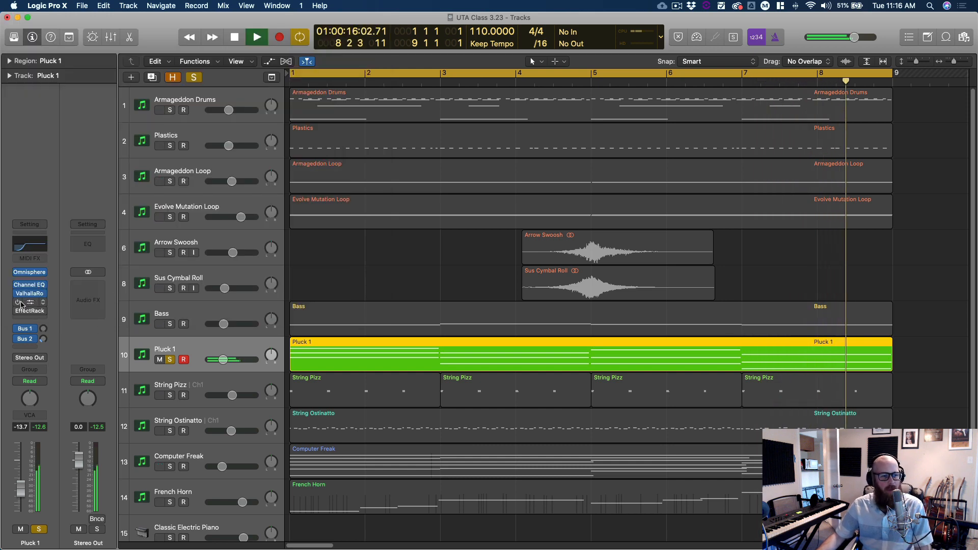
Step: Compare Pluck 1 with Portal bypassed, view the effect's grain controls, and set its Dry/Wet to 37 percent
click(18, 302)
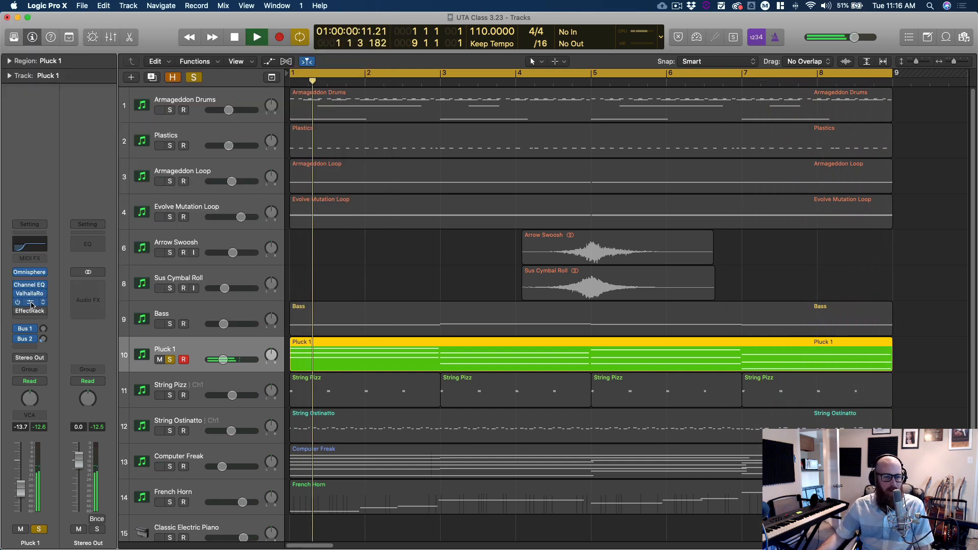
click(29, 302)
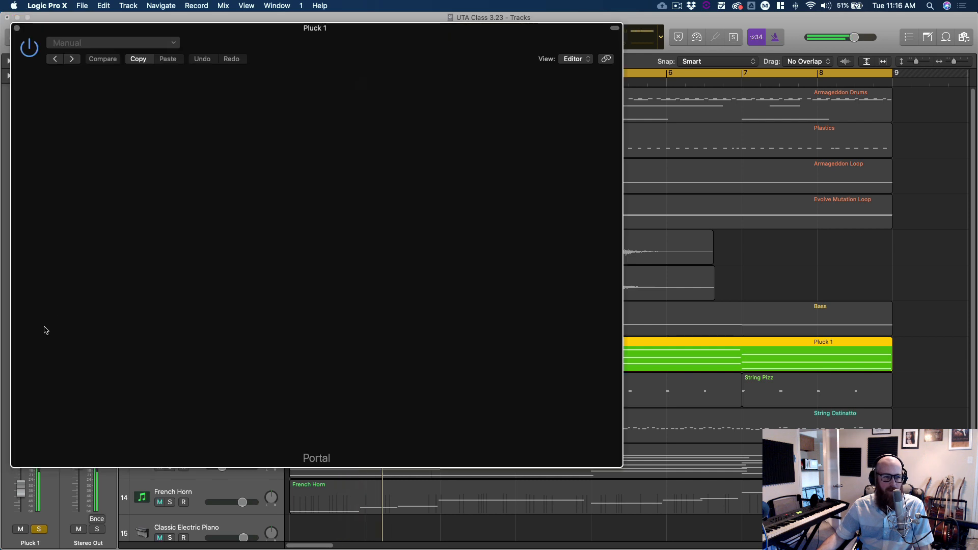
drag(305, 20, 572, 56)
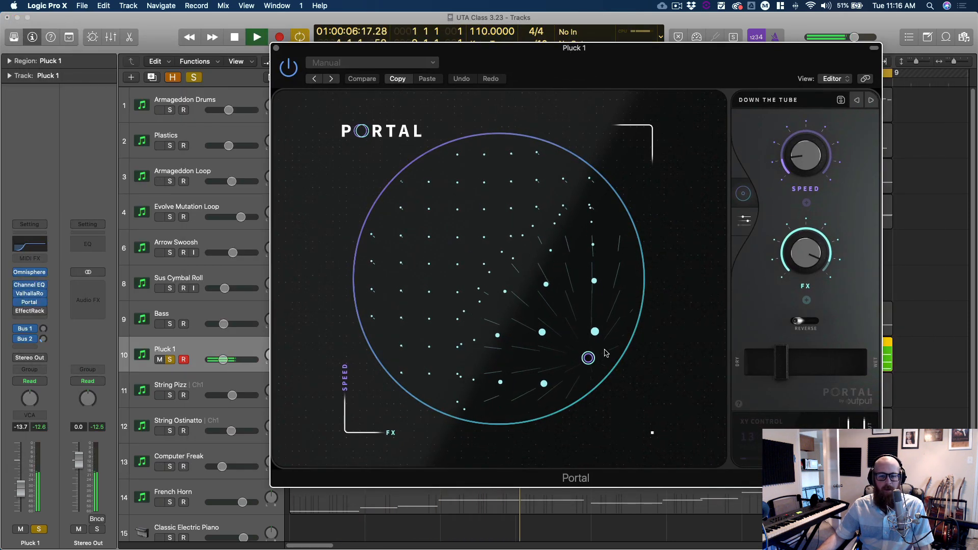
click(746, 224)
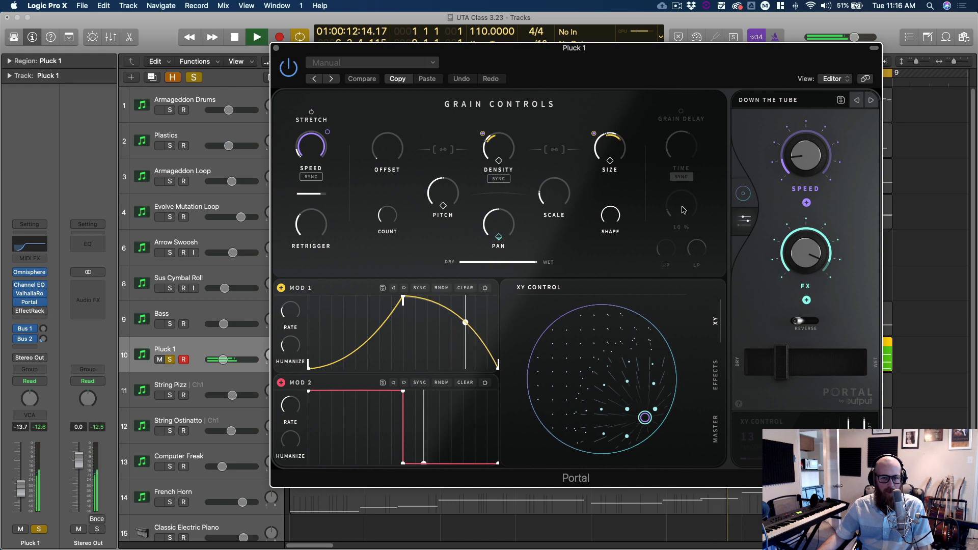
click(743, 194)
drag(781, 361, 792, 358)
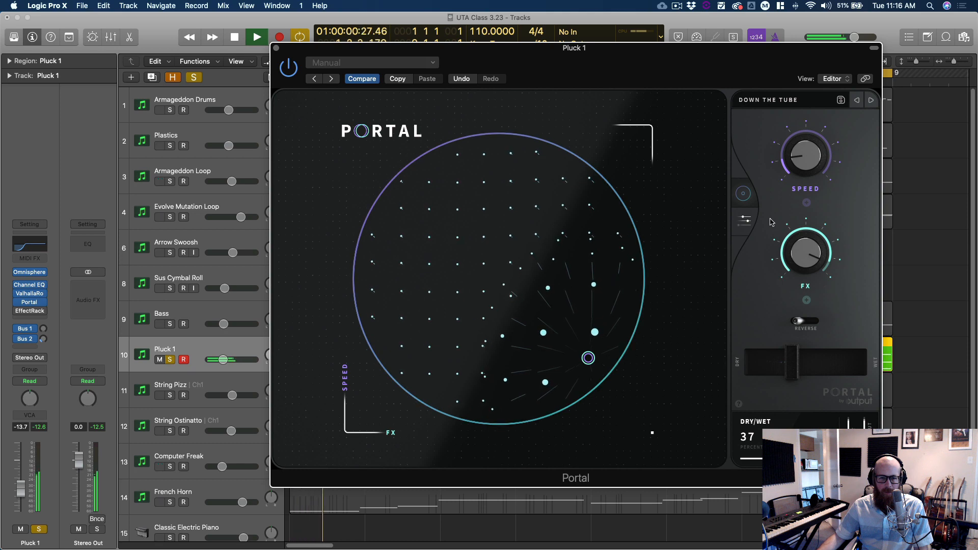
Step: Review Portal's grain controls and toggle Pluck 1's solo to hear it against the full mix
click(743, 218)
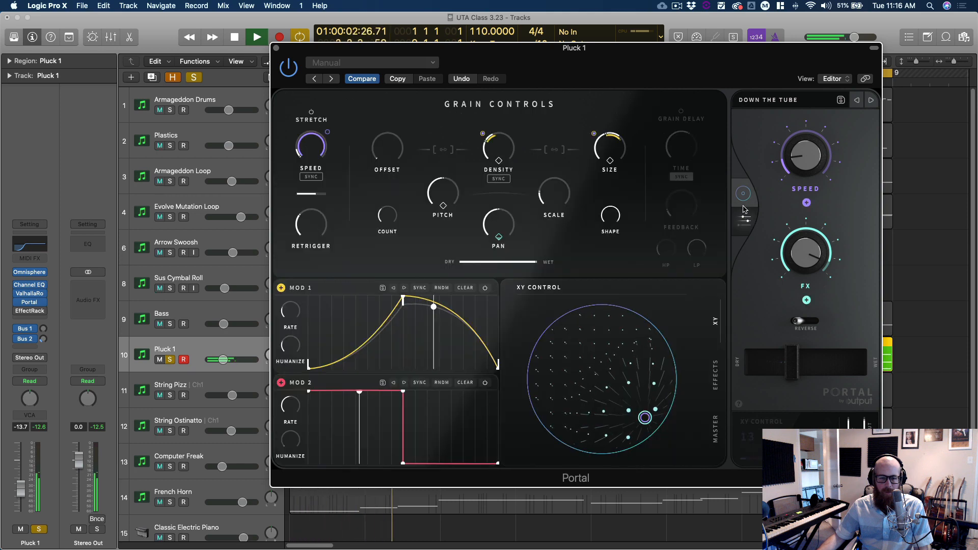
click(170, 359)
click(170, 359)
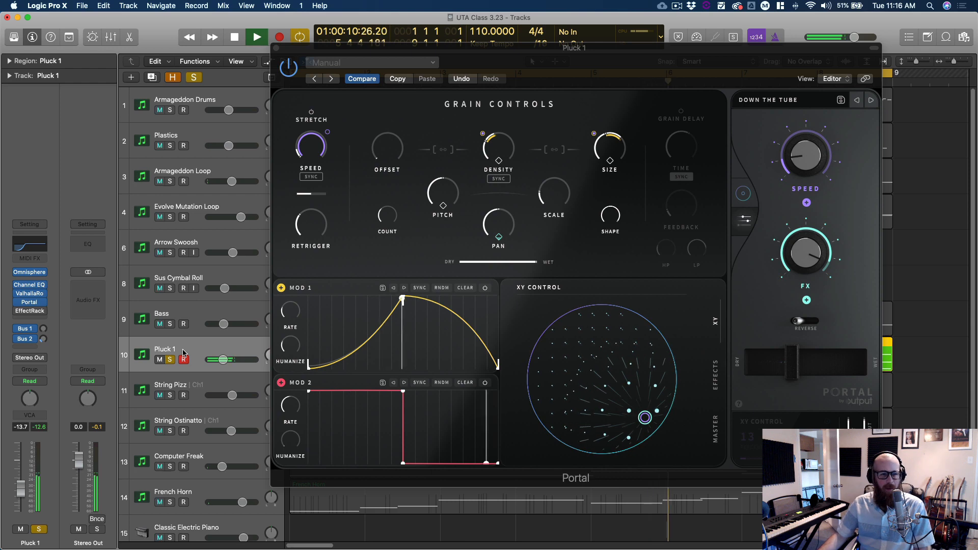
Step: Close Portal, open Pluck 1's EffectRack, and compare the sound with Decapitator bypassed and active, leaving FilterFreak off
mouse_move(17, 313)
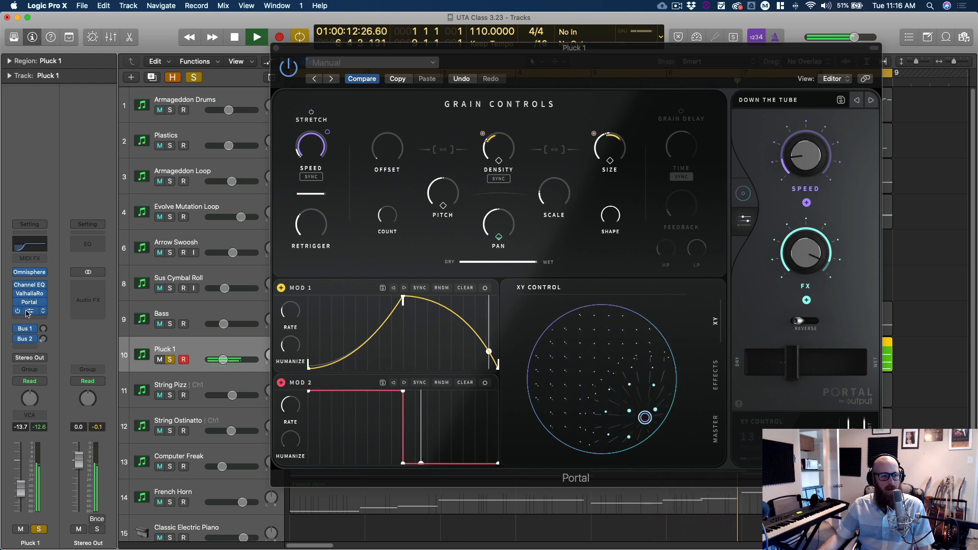
click(274, 81)
click(274, 46)
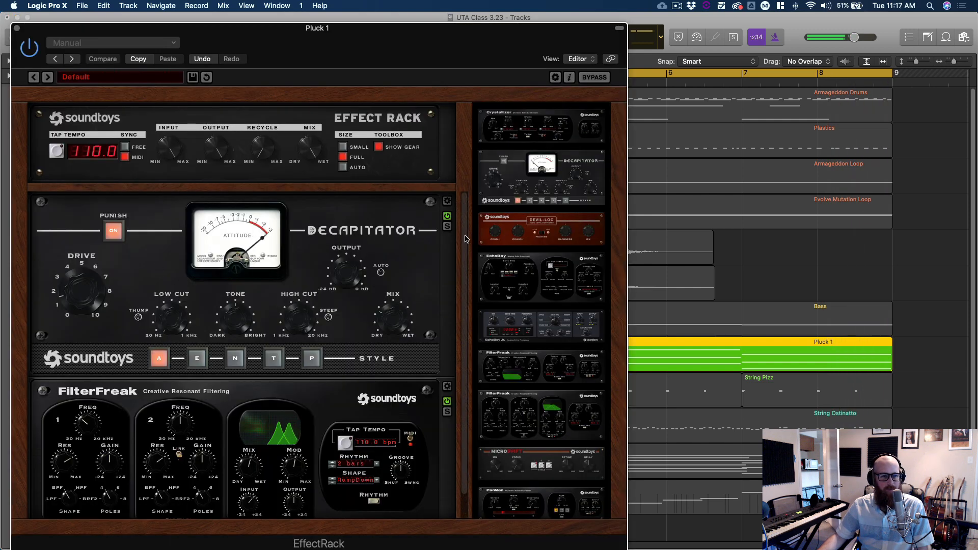
click(447, 216)
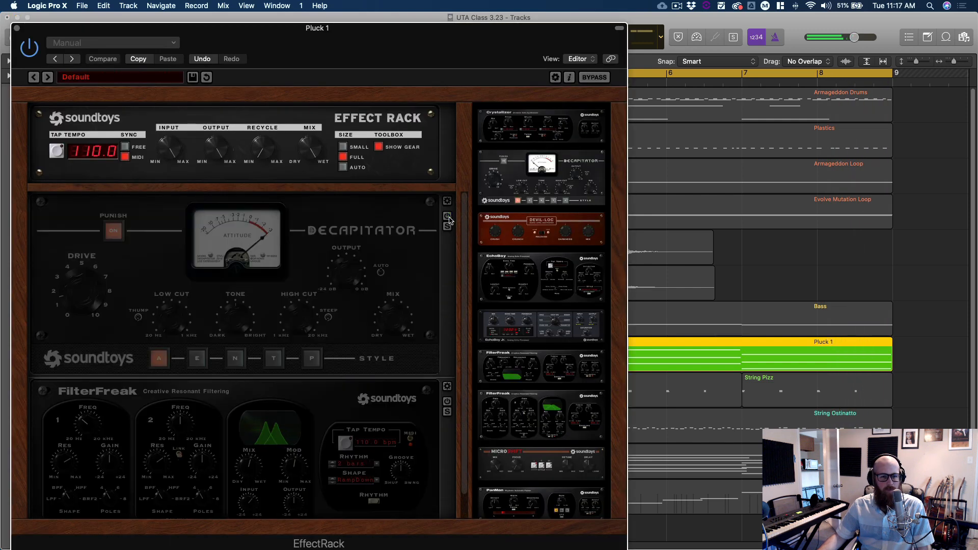
click(447, 217)
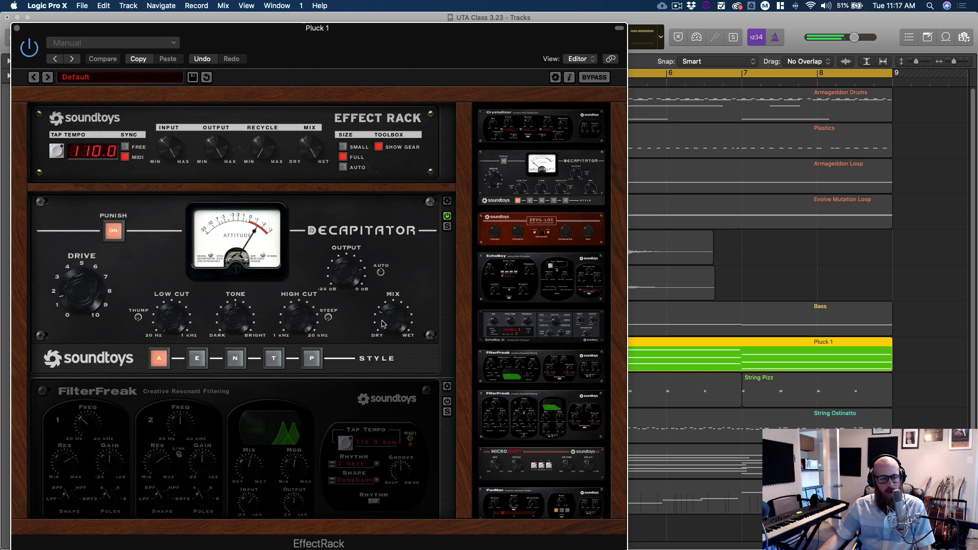
Step: Adjust the Decapitator's Drive while listening, and compare the distortion on and off
drag(72, 287, 71, 240)
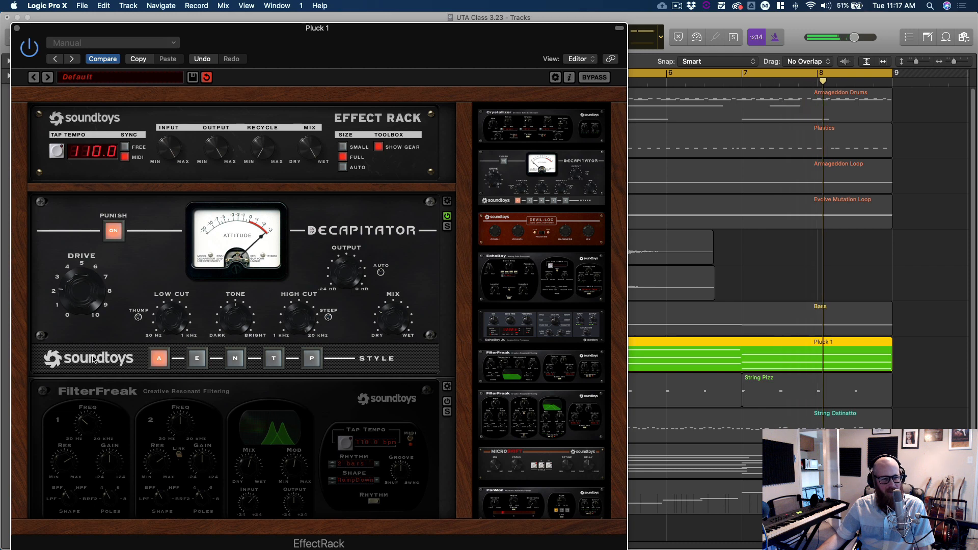
click(448, 217)
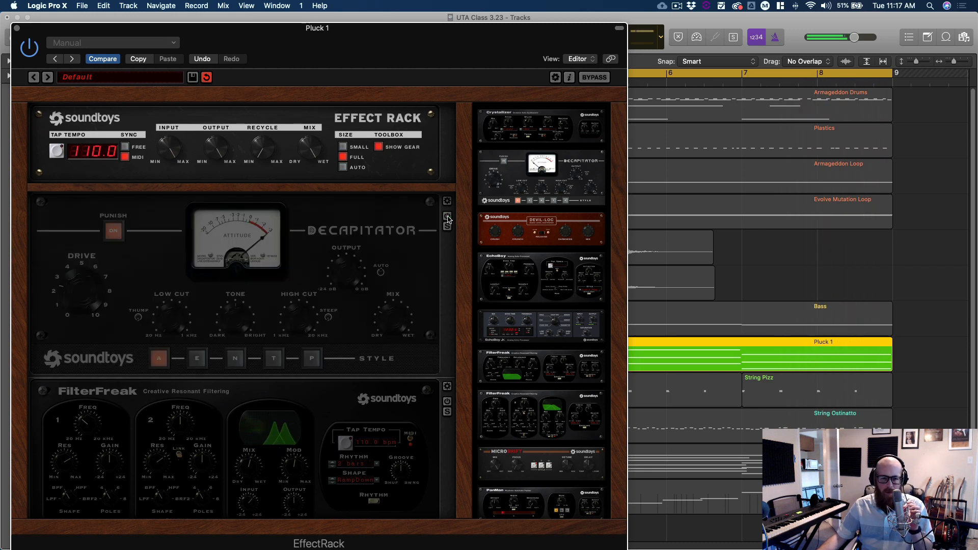
click(447, 217)
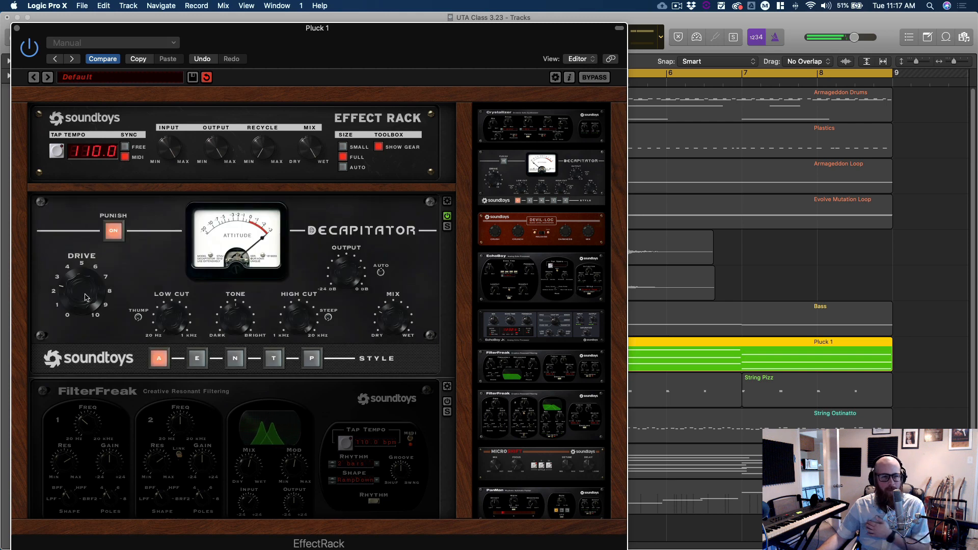
Step: Switch FilterFreak back on in the rack and close the EffectRack
scroll(393, 444, down, 3)
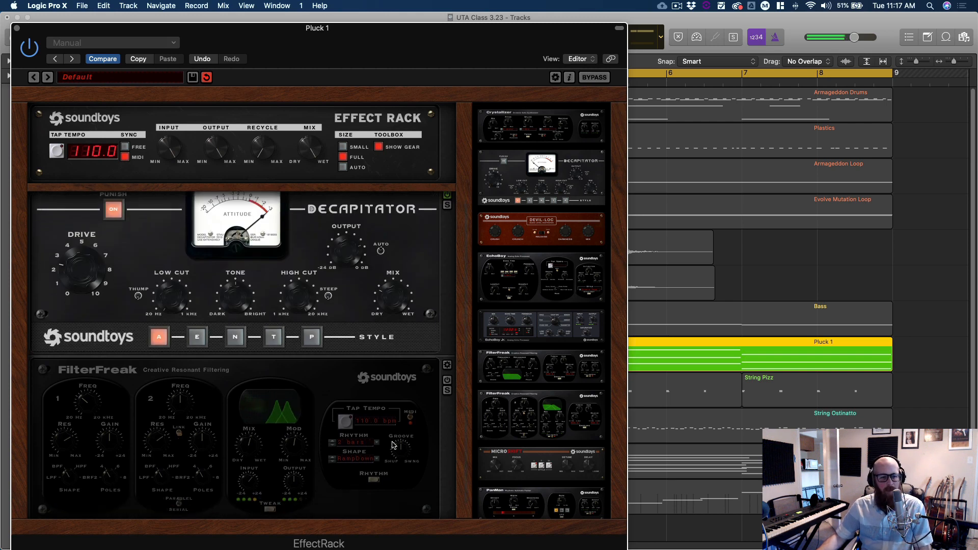
click(447, 379)
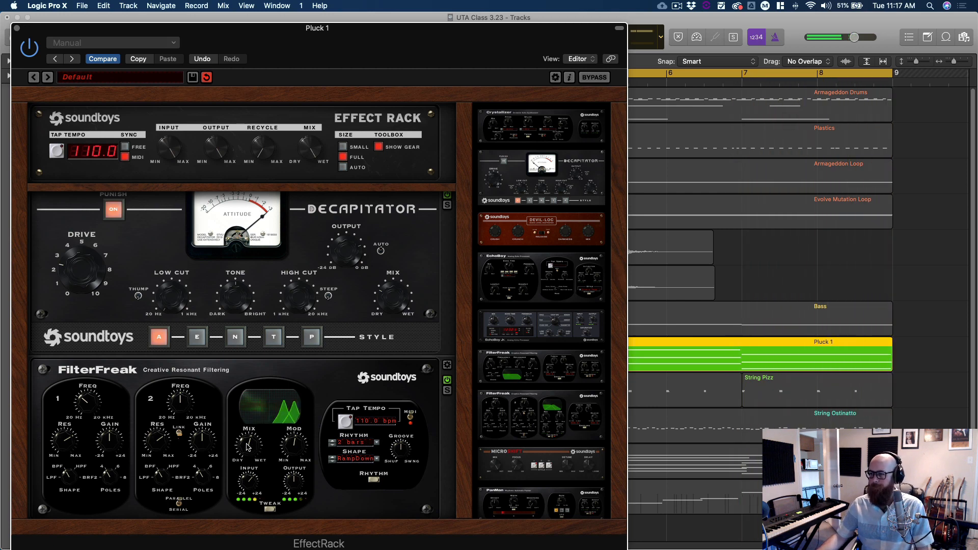
click(17, 28)
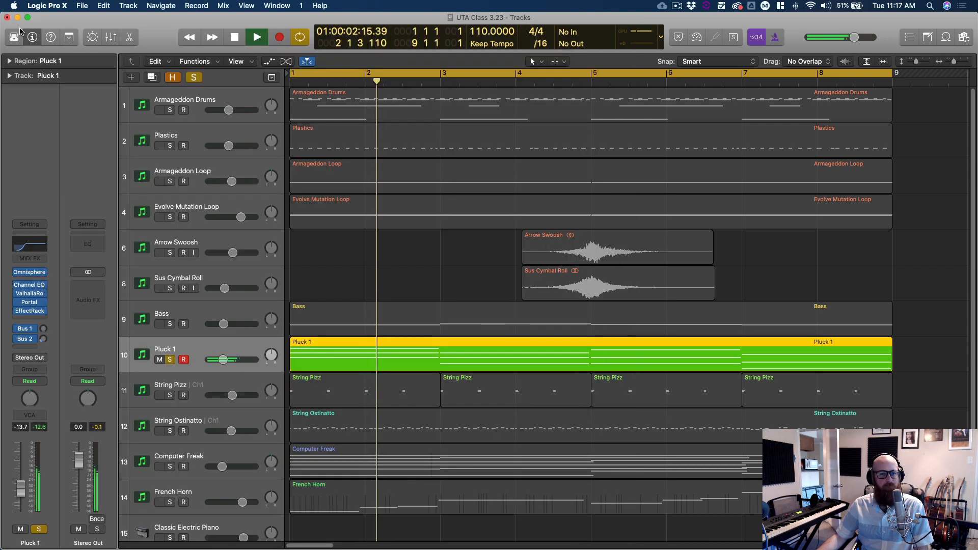
Step: Replace Pluck 1's solo with String Pizz, play it from the beginning, and select the String Pizz track
click(455, 255)
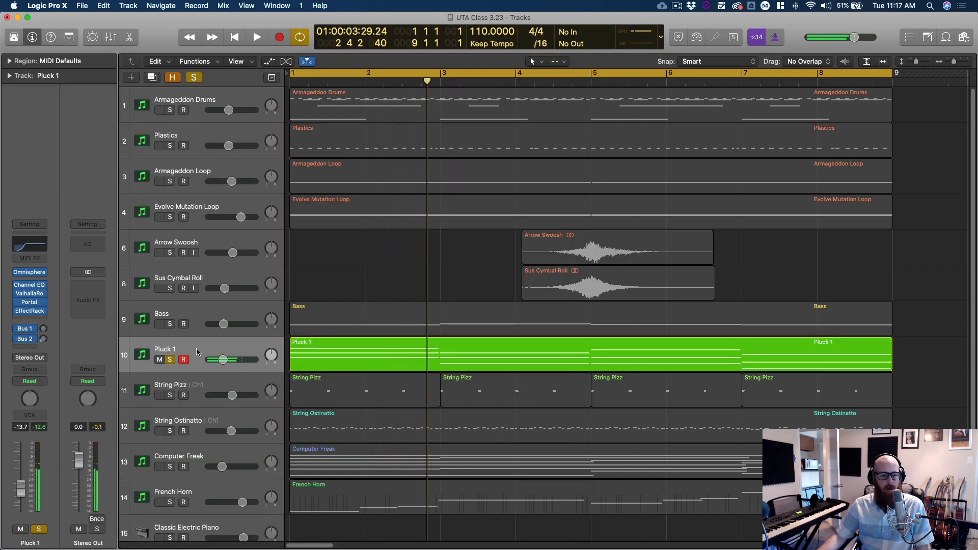
click(173, 359)
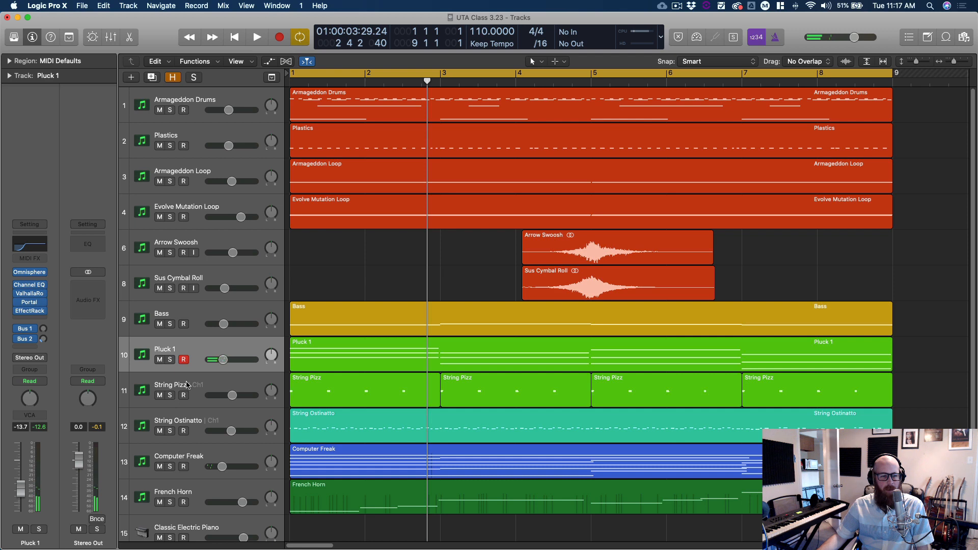
click(170, 395)
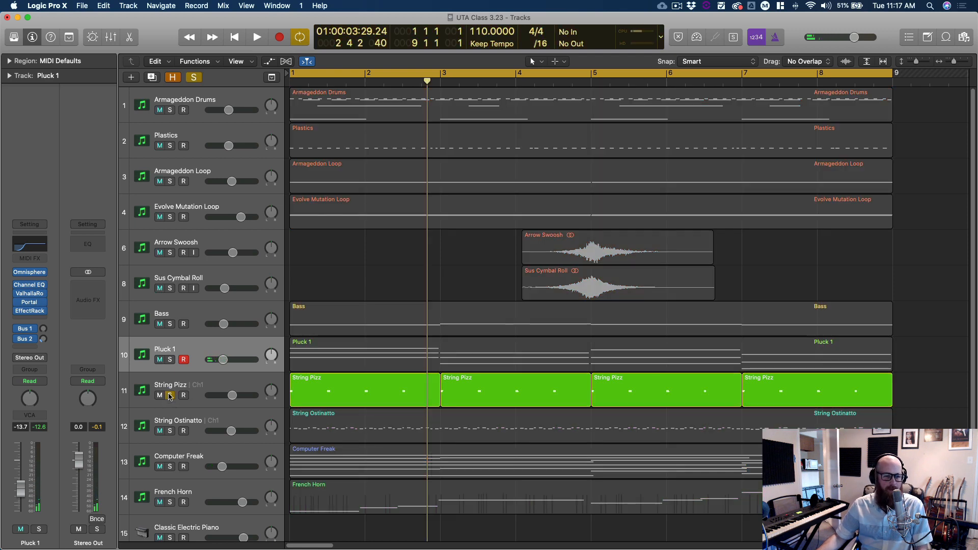
key(Return)
key(space)
click(180, 386)
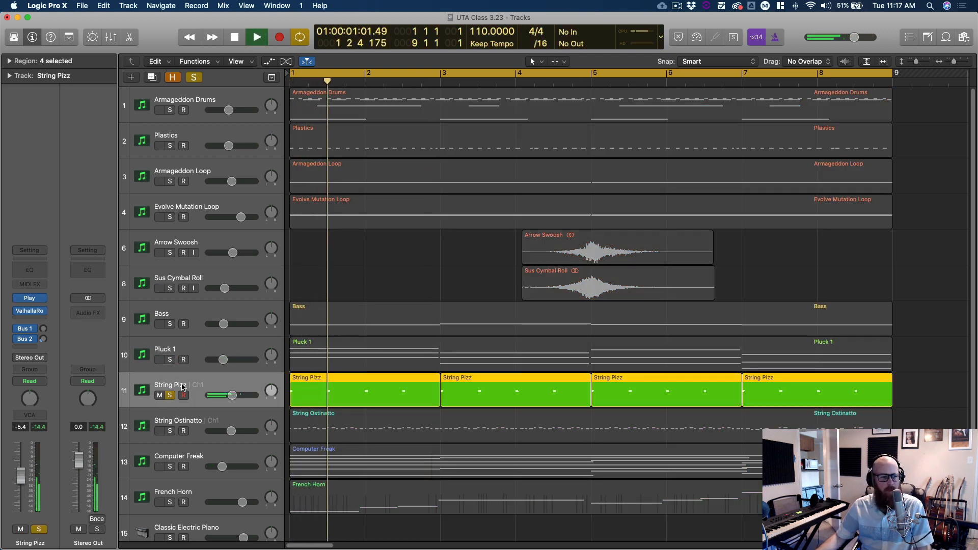
Step: Add a Channel EQ to String Pizz and cut its low frequencies with the high-pass band
click(29, 270)
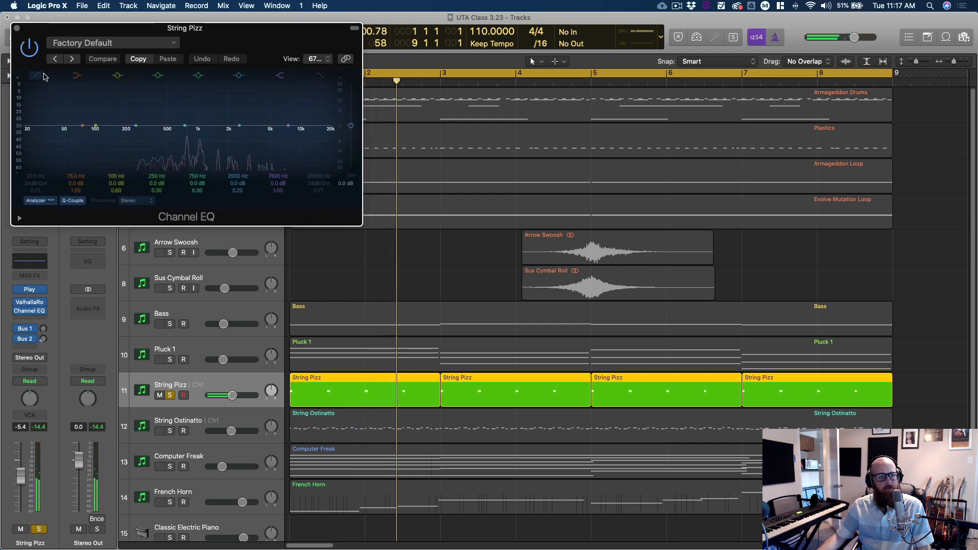
drag(44, 148, 157, 141)
click(16, 28)
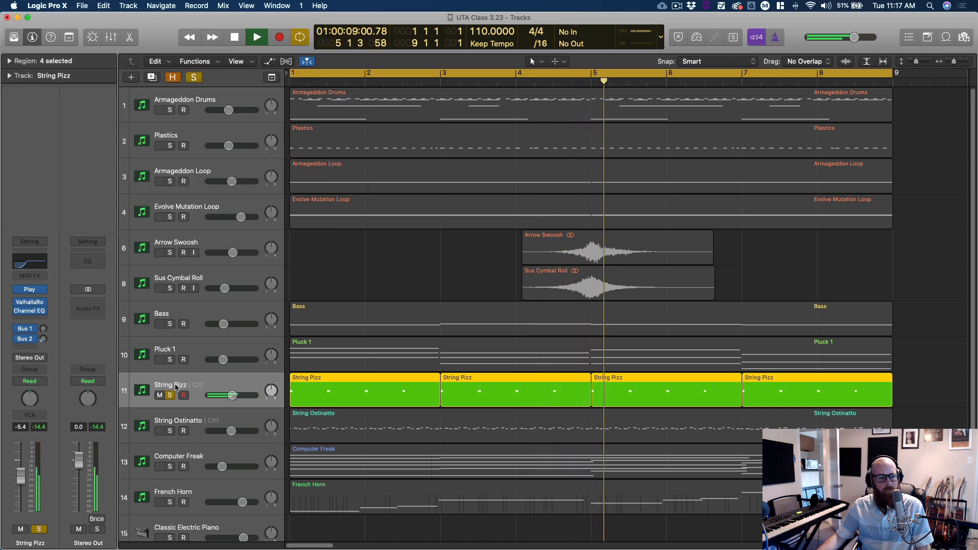
Step: Solo Pluck 1 alongside String Pizz and raise the Ricochet and Bartok Pizz gains to 12.0 dB in Play's mixer
click(170, 360)
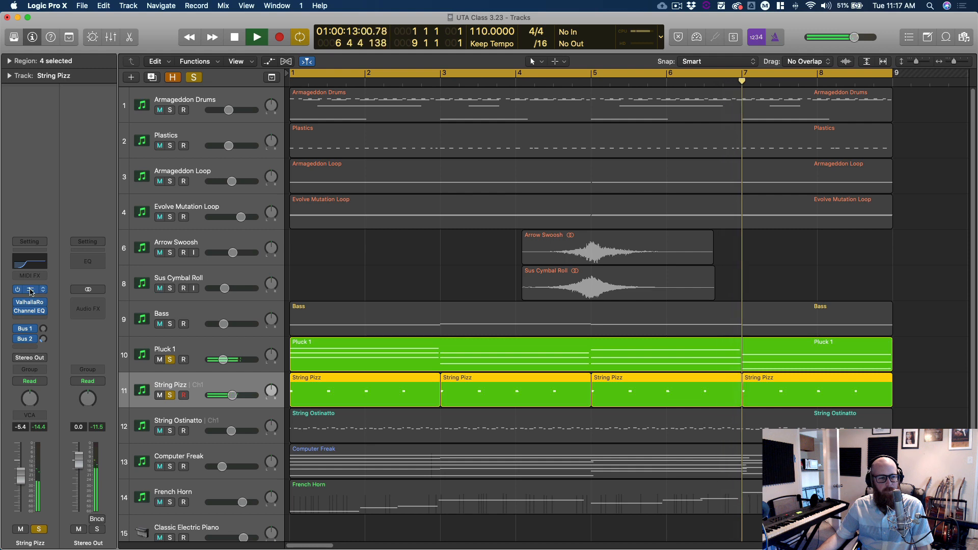
click(31, 291)
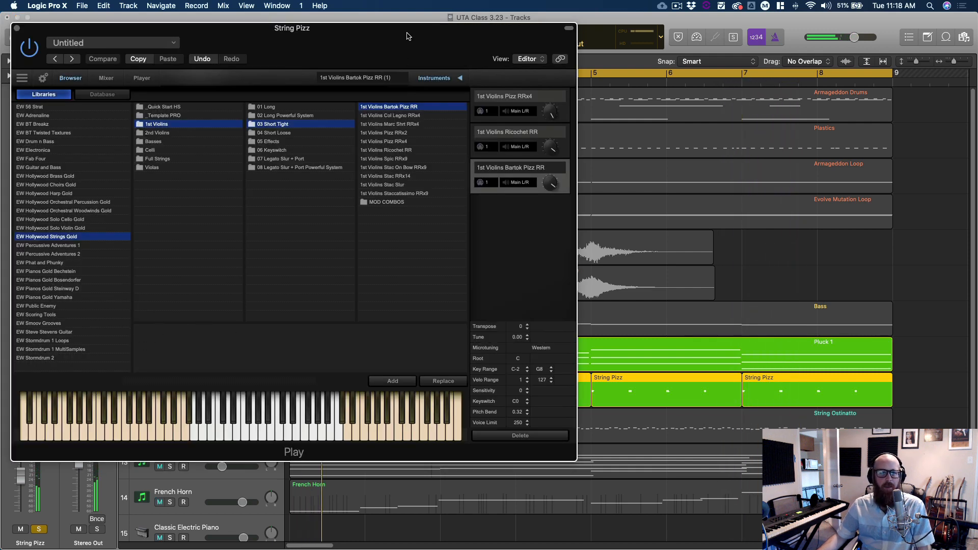
drag(407, 36, 508, 37)
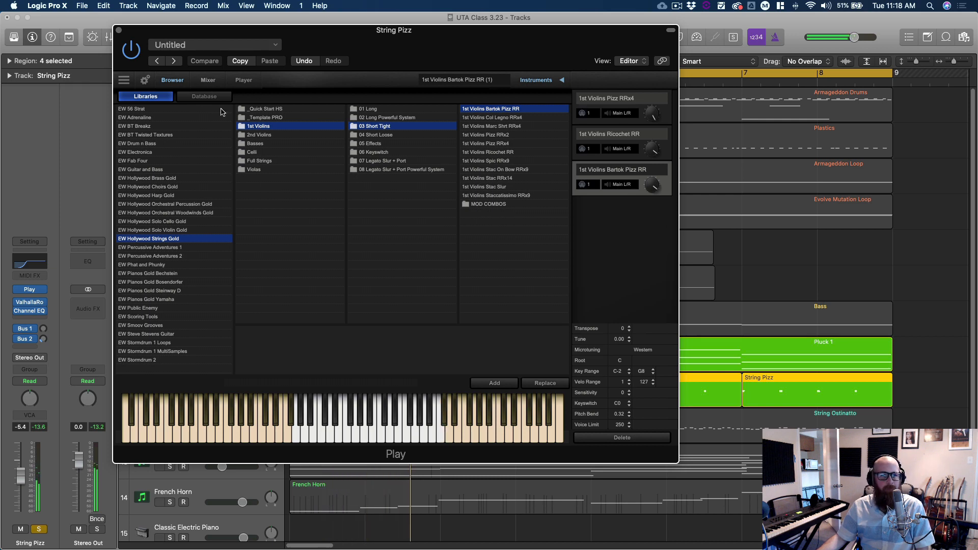
click(207, 80)
drag(252, 178, 252, 161)
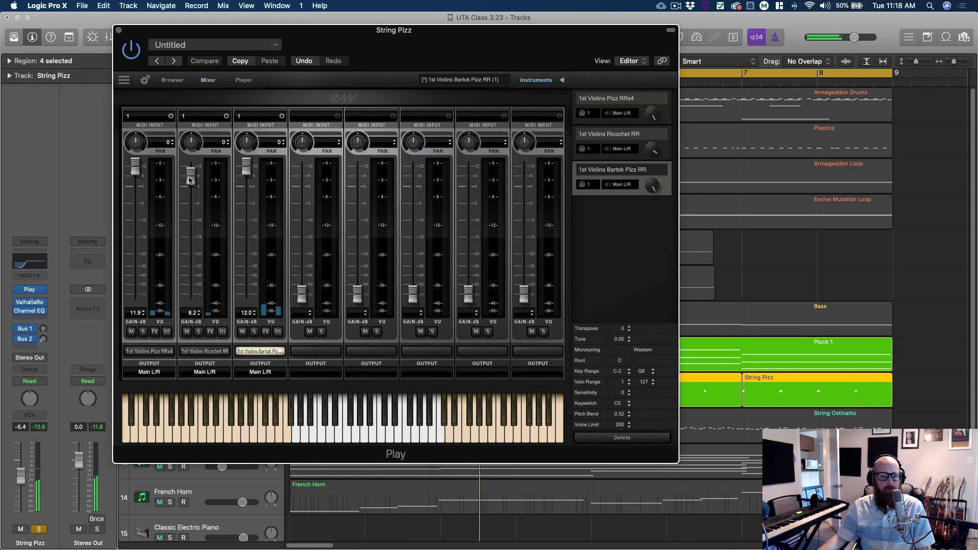
drag(190, 180, 196, 164)
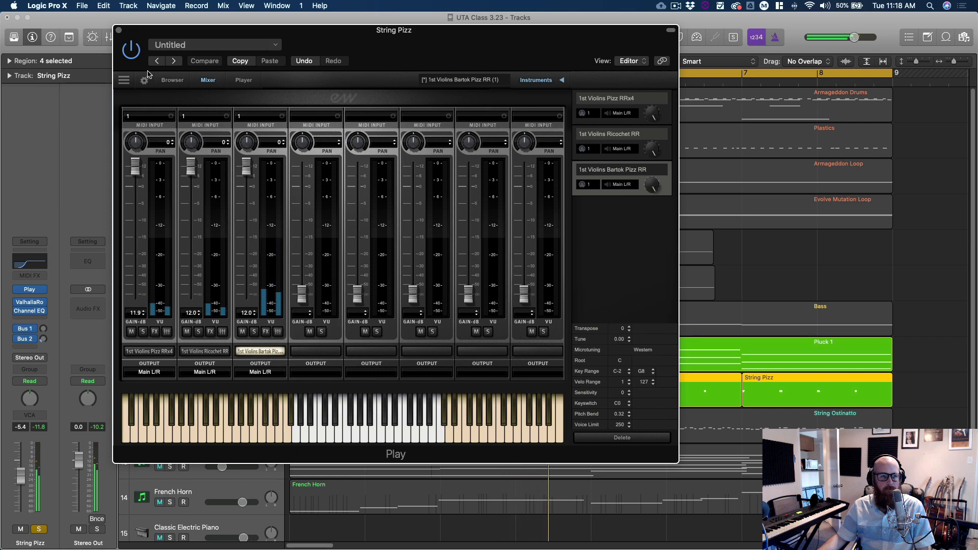
click(119, 31)
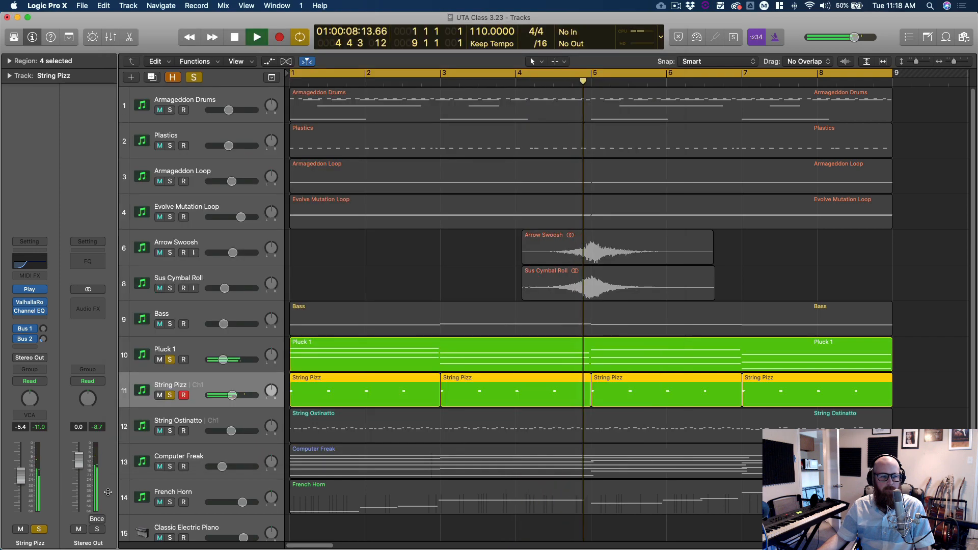
Step: Clear all solos, mute String Ostinatto, Computer Freak and French Horn, and audition the remaining tracks before returning to the start
alt+click(169, 359)
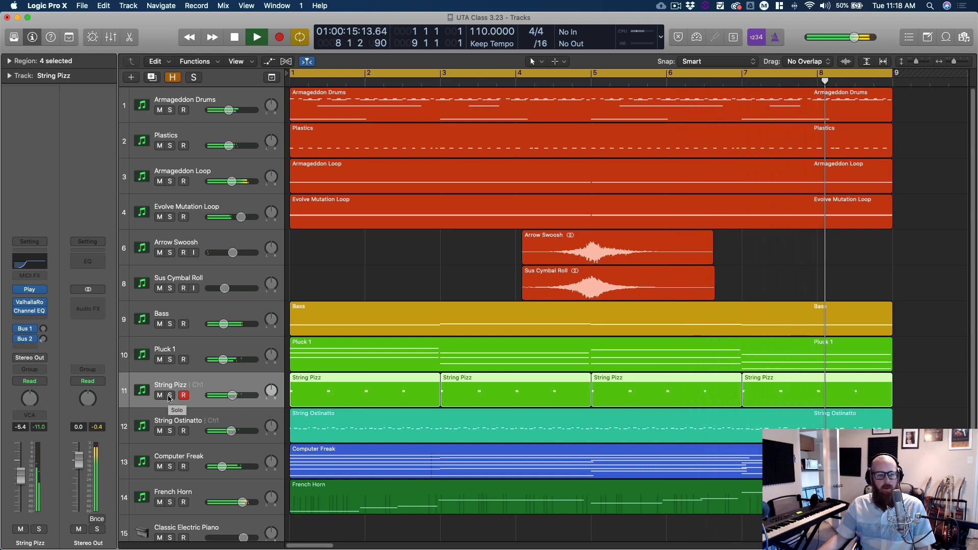
key(space)
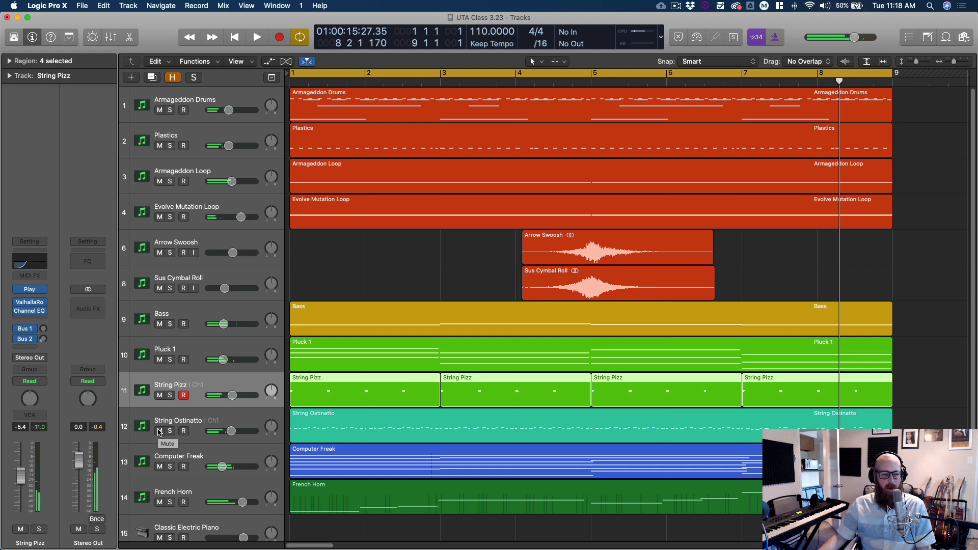
drag(159, 431, 159, 502)
key(space)
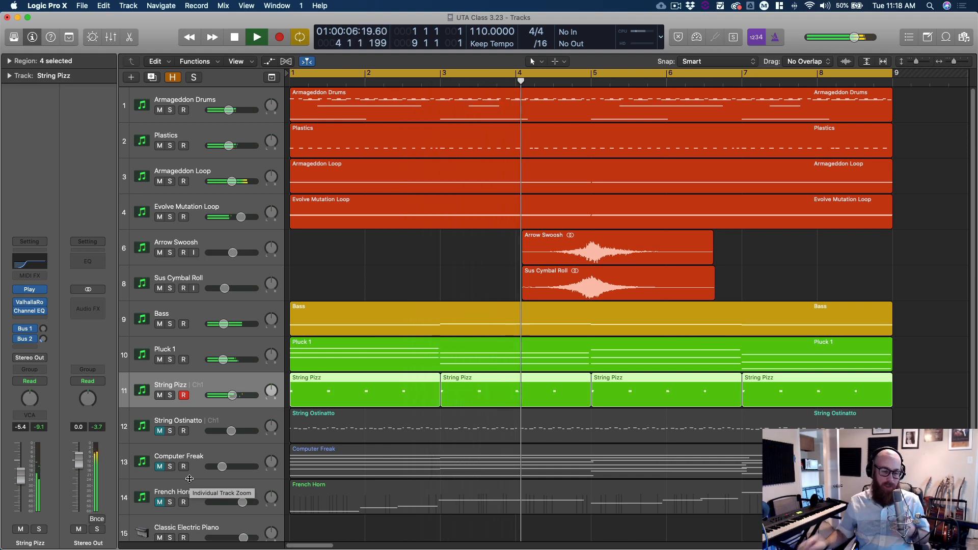
key(space)
key(Return)
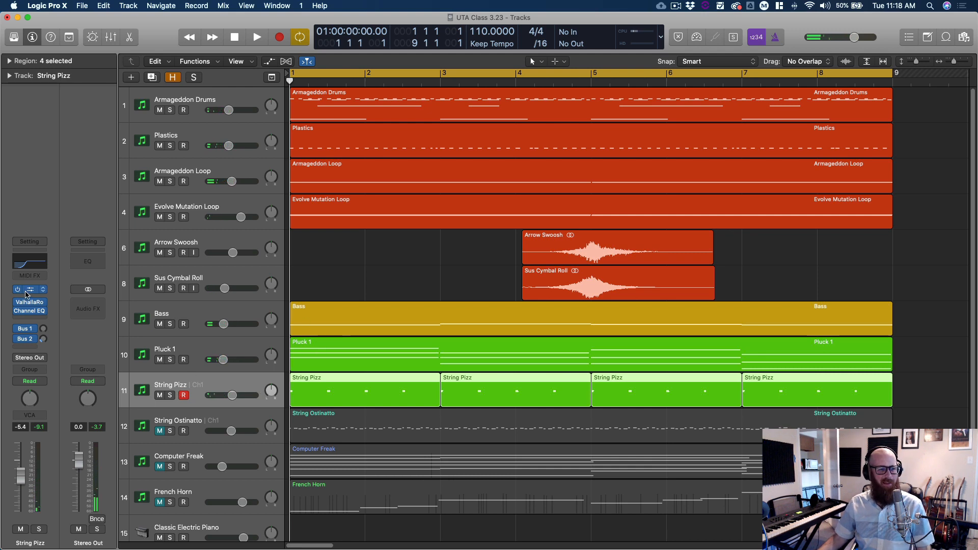
Step: Open the Channel EQ on String Pizz
click(41, 265)
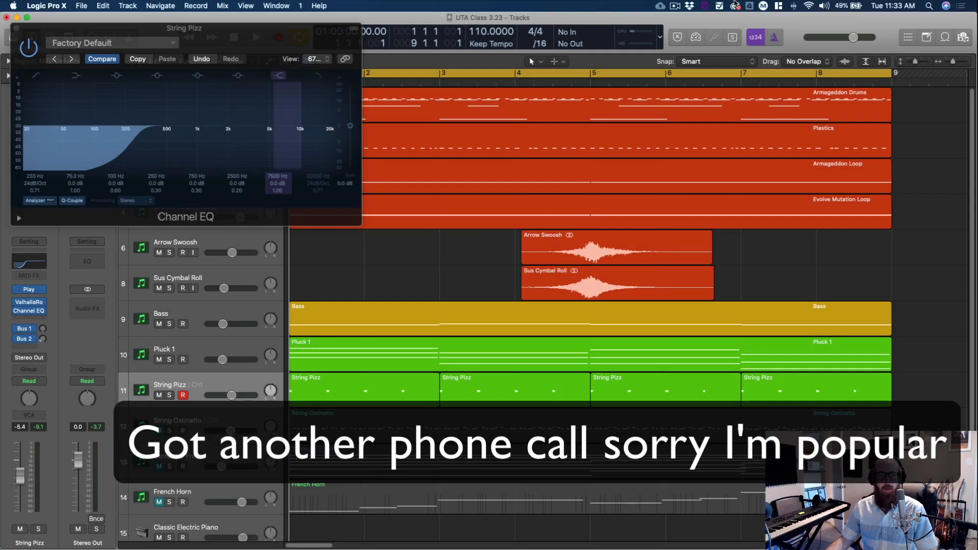
click(675, 5)
click(711, 79)
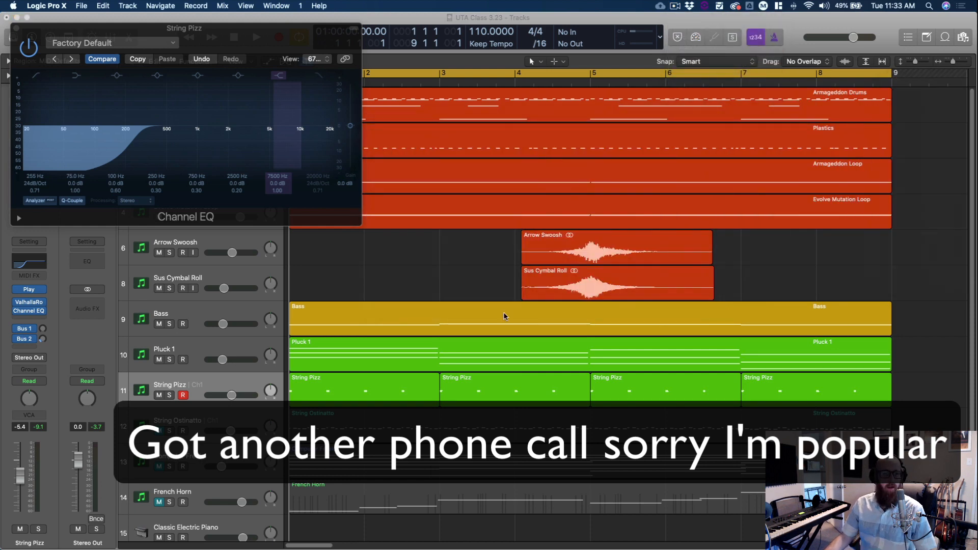
Step: Unmute and solo the String Ostinatto track and play it, moving the Channel EQ window clear of the track list
click(176, 419)
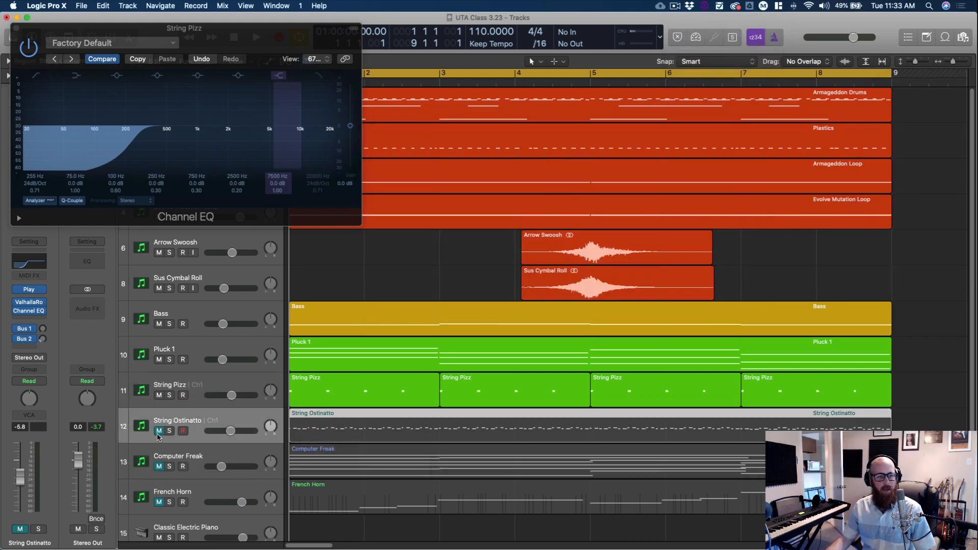
click(160, 431)
click(170, 431)
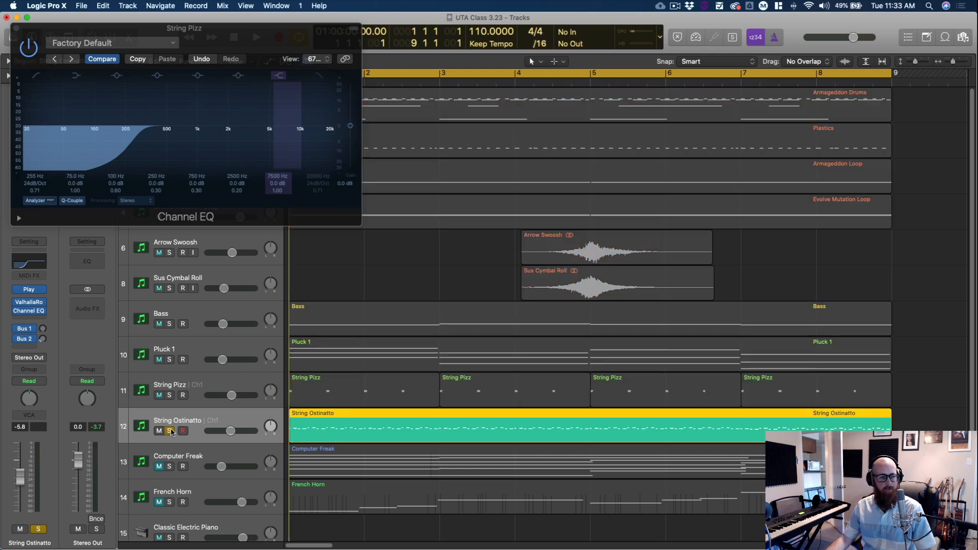
key(space)
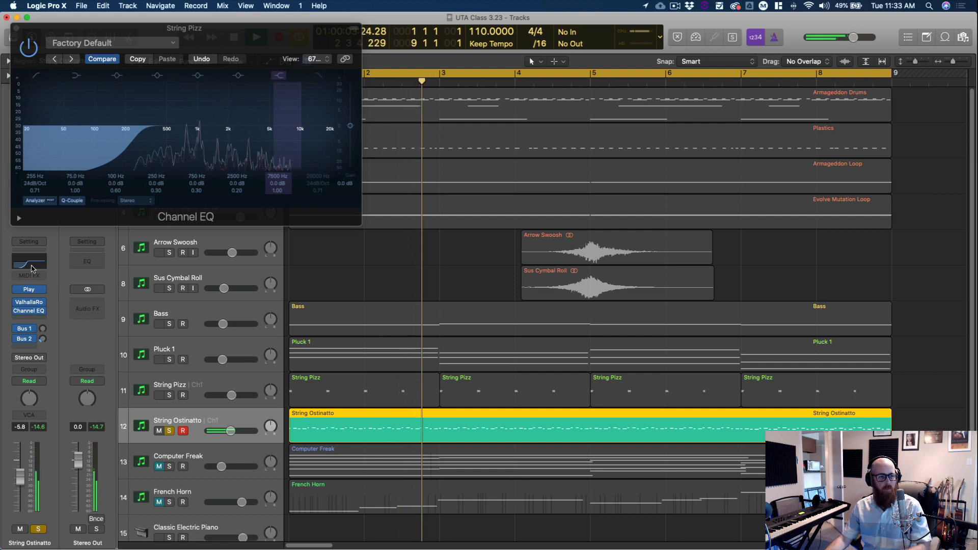
drag(156, 30, 572, 74)
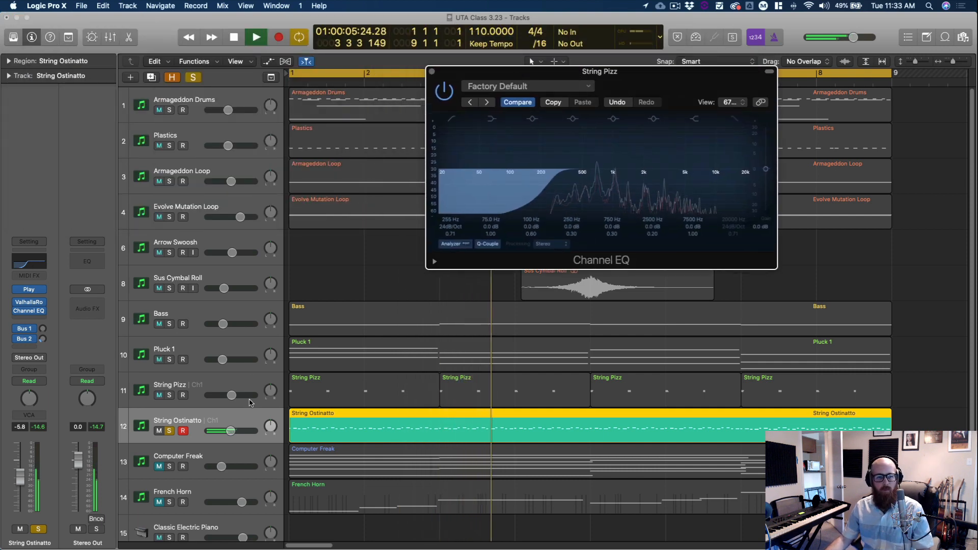
Step: Open String Ostinatto's Play instrument and raise the 1st Violins Stac On Bow gain to 4.6 dB
click(336, 419)
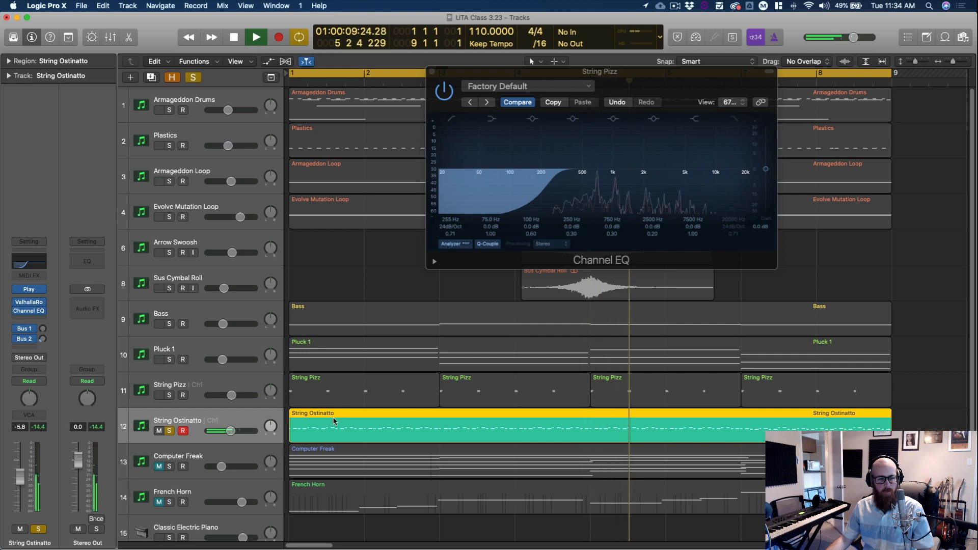
click(30, 293)
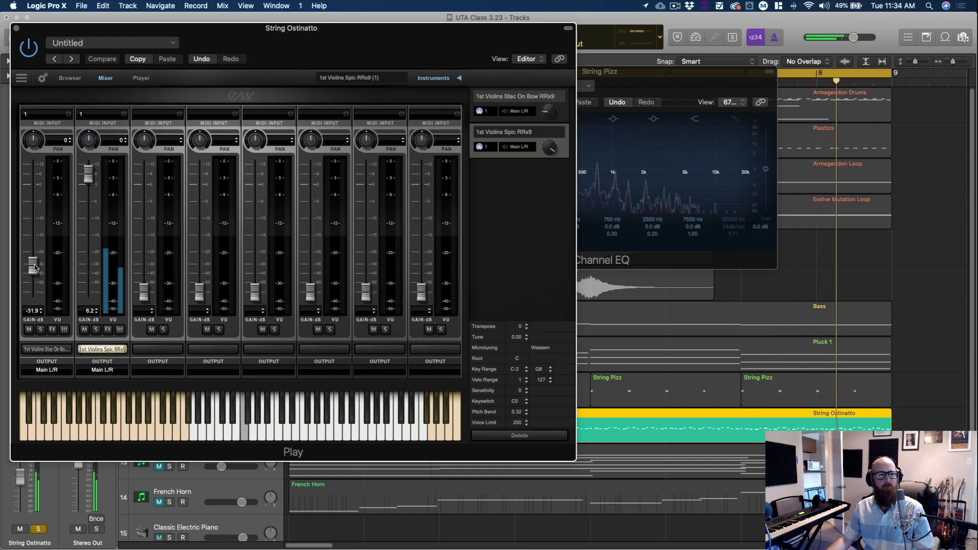
drag(33, 265, 43, 178)
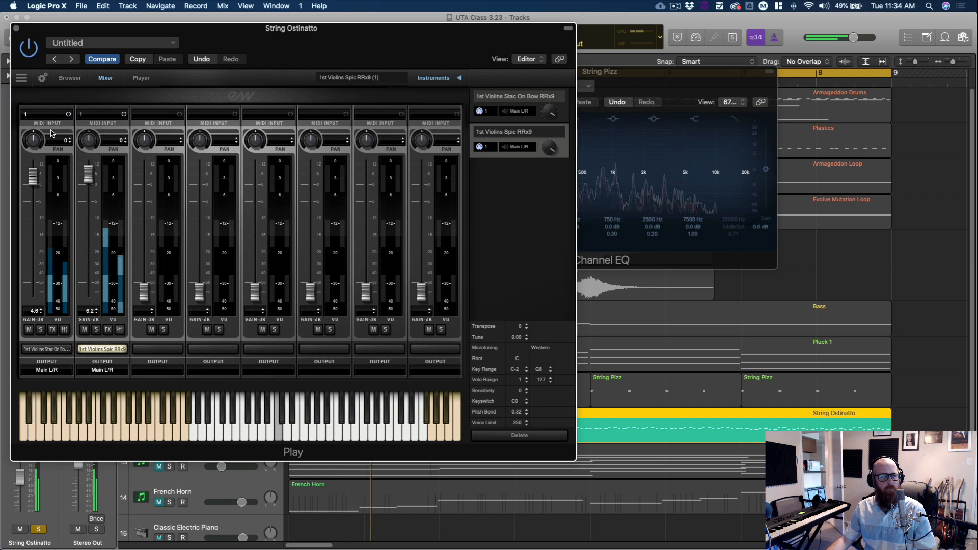
Step: Look over Play's audio settings and its browser's instrument libraries and database
click(43, 77)
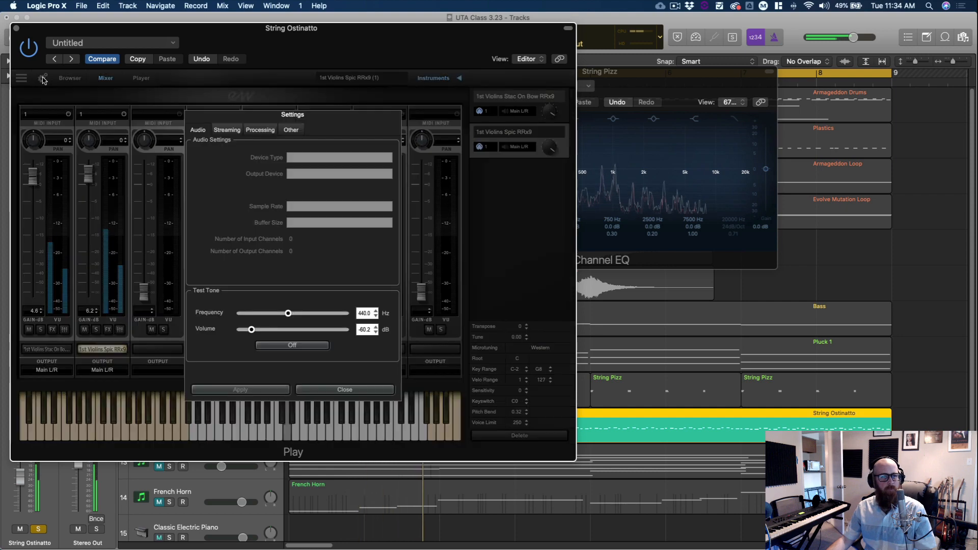
click(344, 390)
click(70, 78)
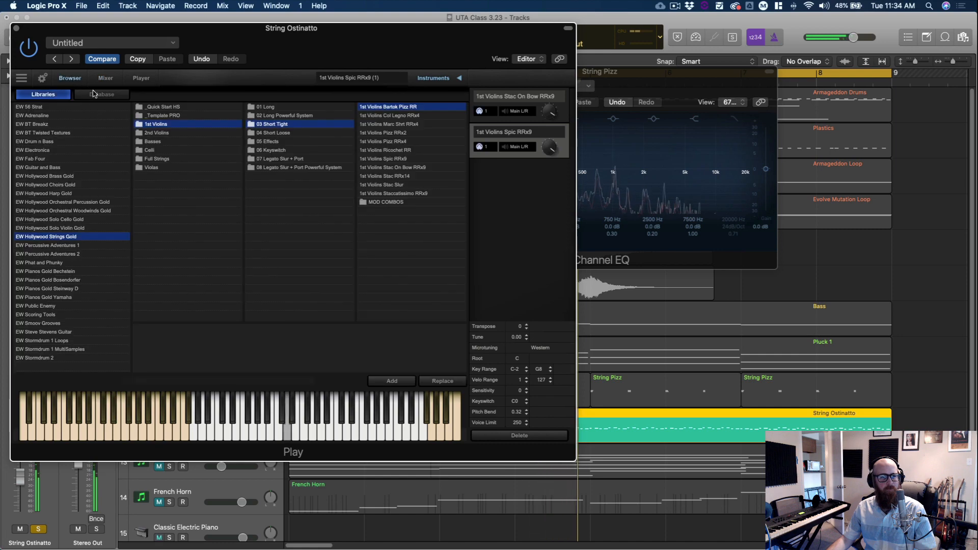
click(103, 96)
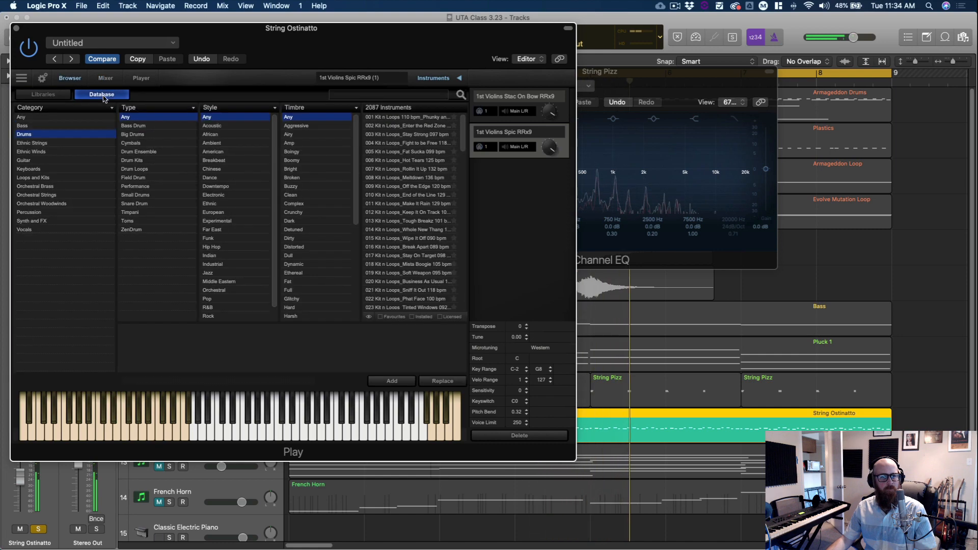
click(63, 96)
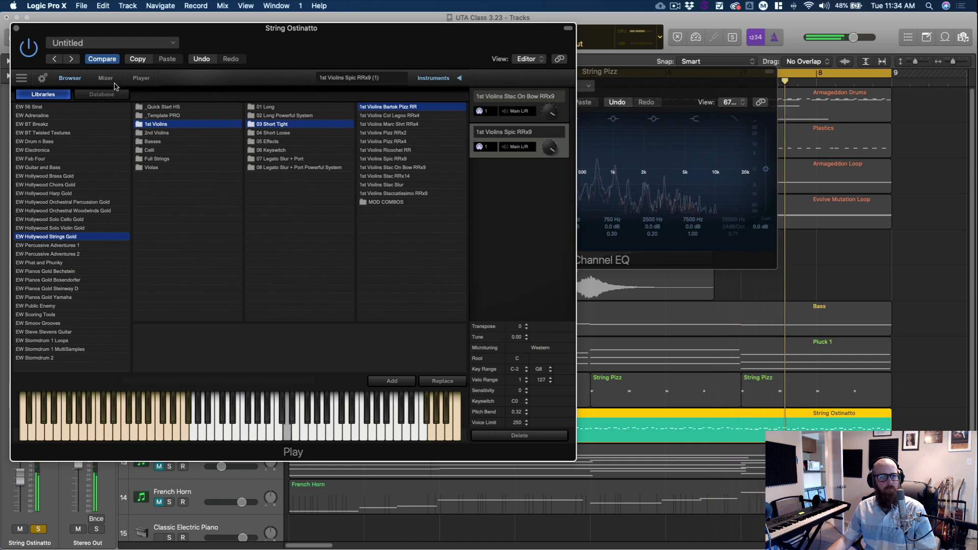
Step: Set the master tuning of 1st Violins Spic RRx9 to 0 coarse and 23 fine, and close Play
click(141, 78)
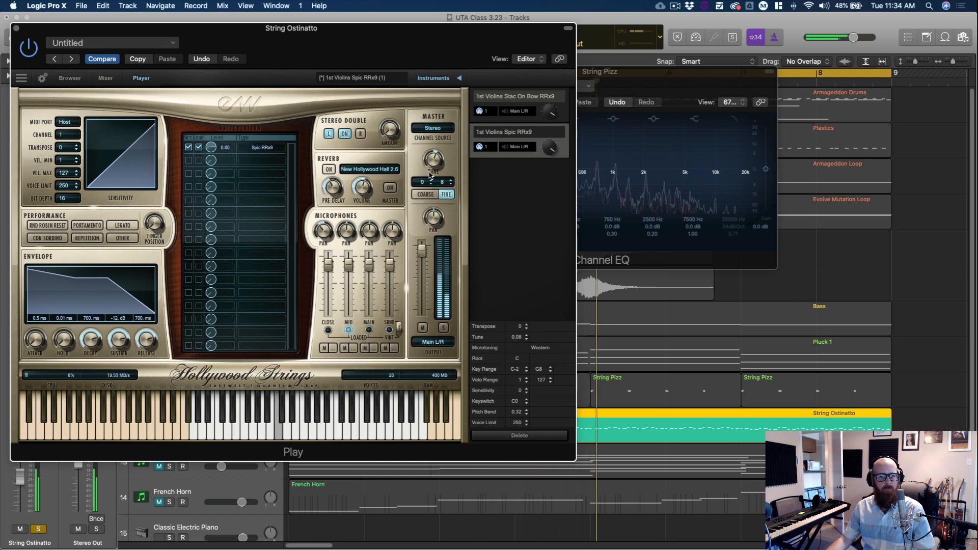
click(426, 194)
drag(432, 161, 433, 164)
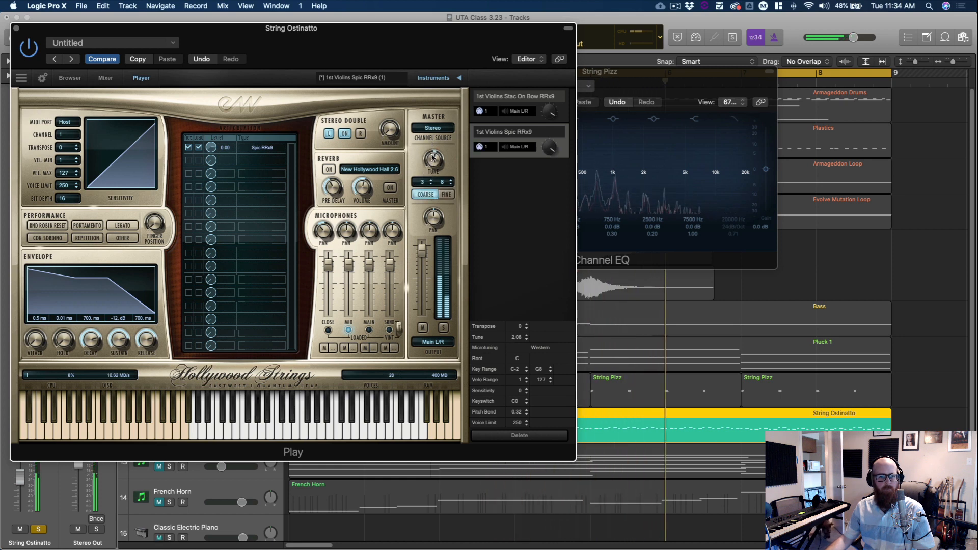
click(446, 195)
drag(433, 161, 434, 145)
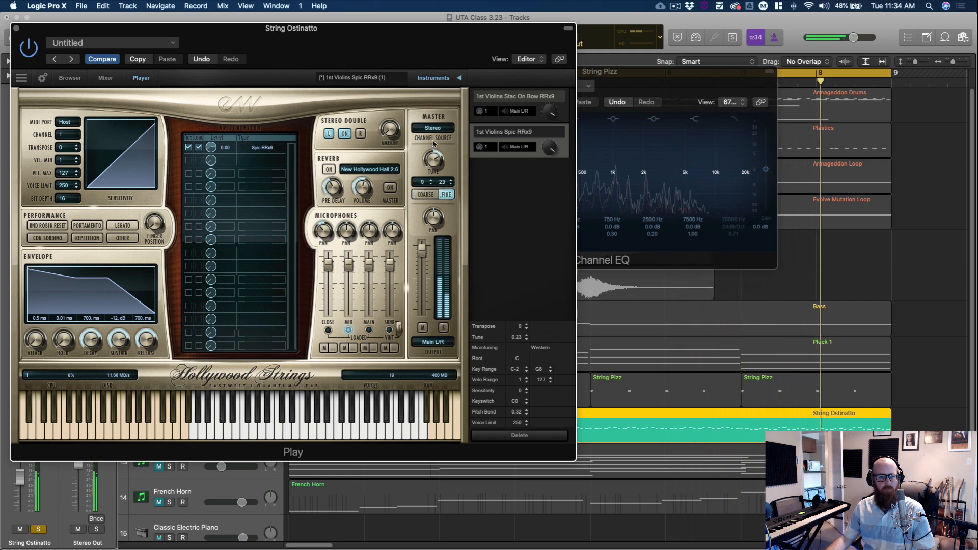
click(16, 29)
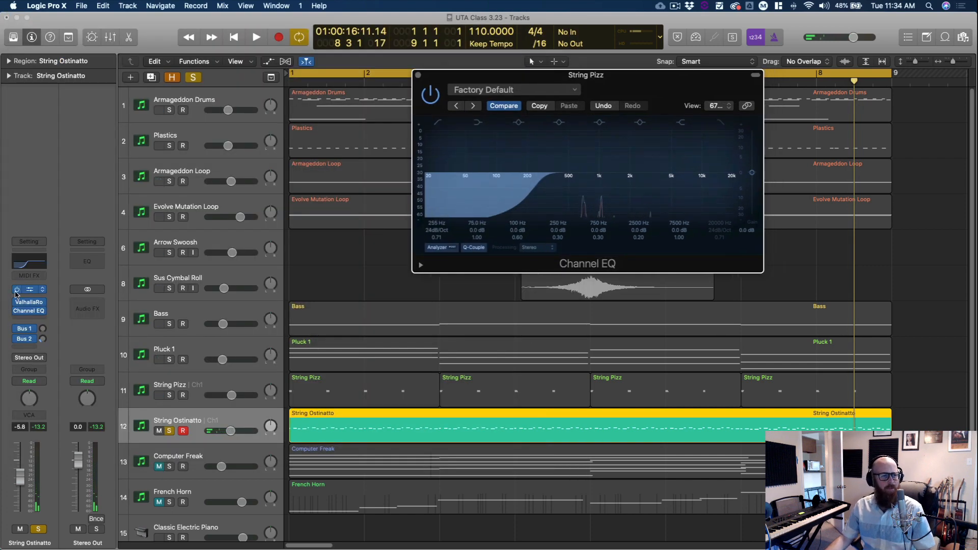
Step: Reopen String Ostinatto's Play instrument to review the two violin channels in its mixer, and close it
click(34, 290)
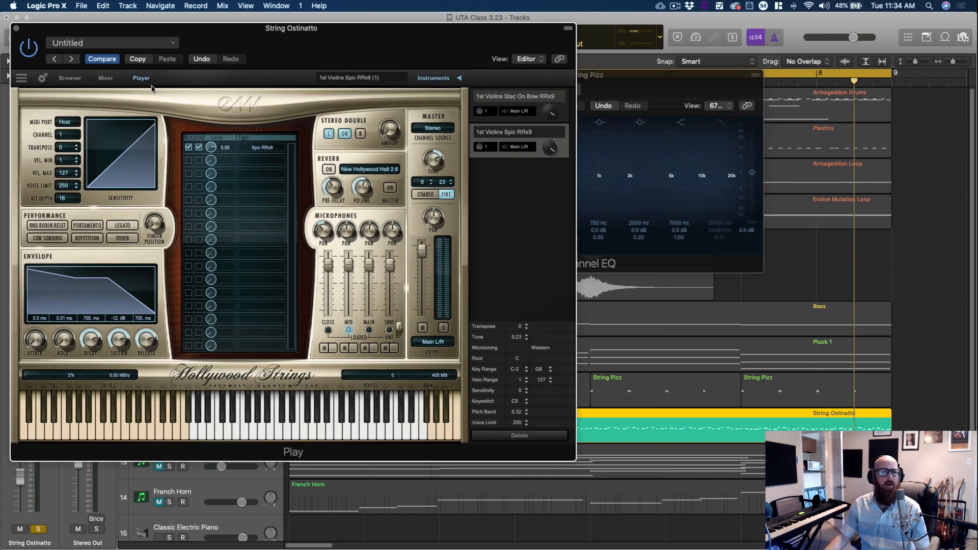
click(106, 79)
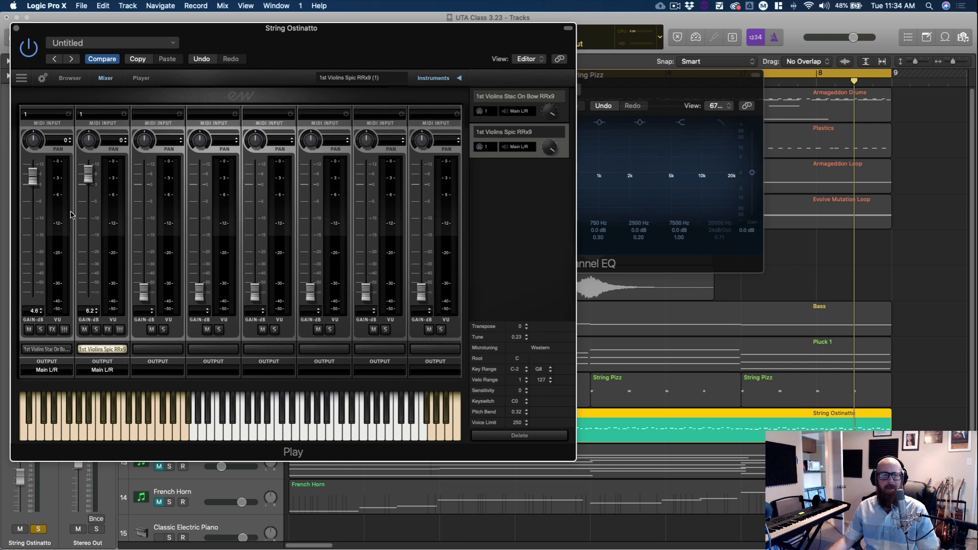
click(16, 29)
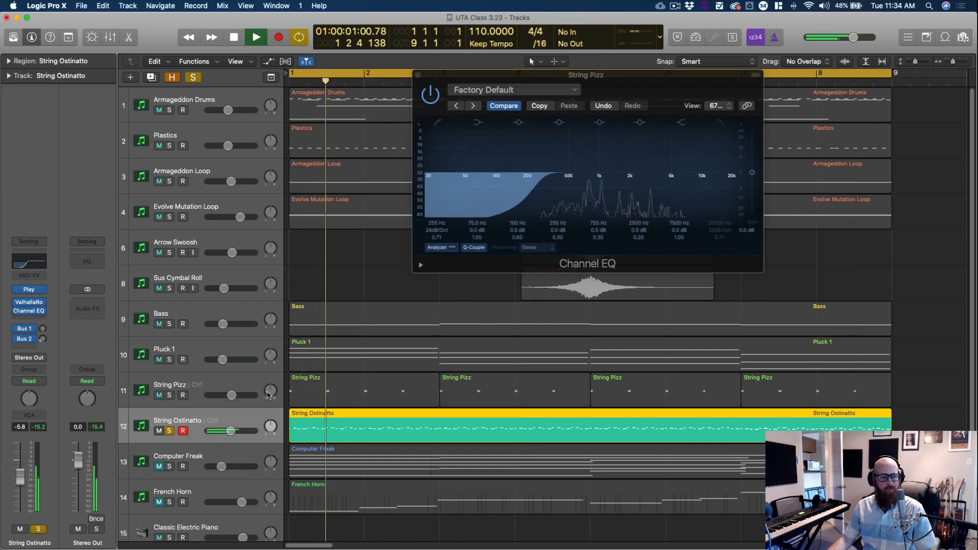
Step: Open the String Ostinatto region in the Piano Roll, examine its notes in bar 7, and place the playhead there
double_click(355, 427)
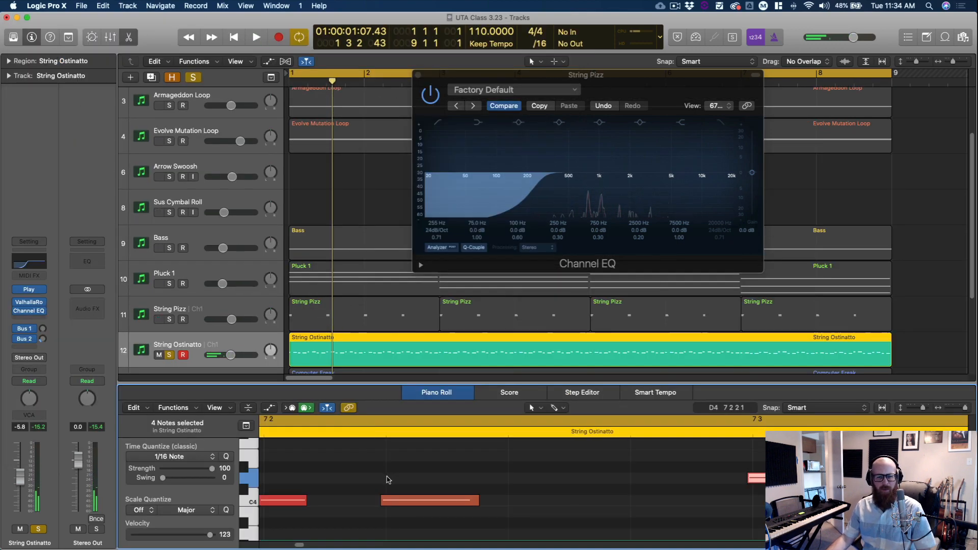
click(528, 487)
scroll(529, 487, left, 3)
scroll(529, 488, right, 3)
scroll(530, 488, up, 3)
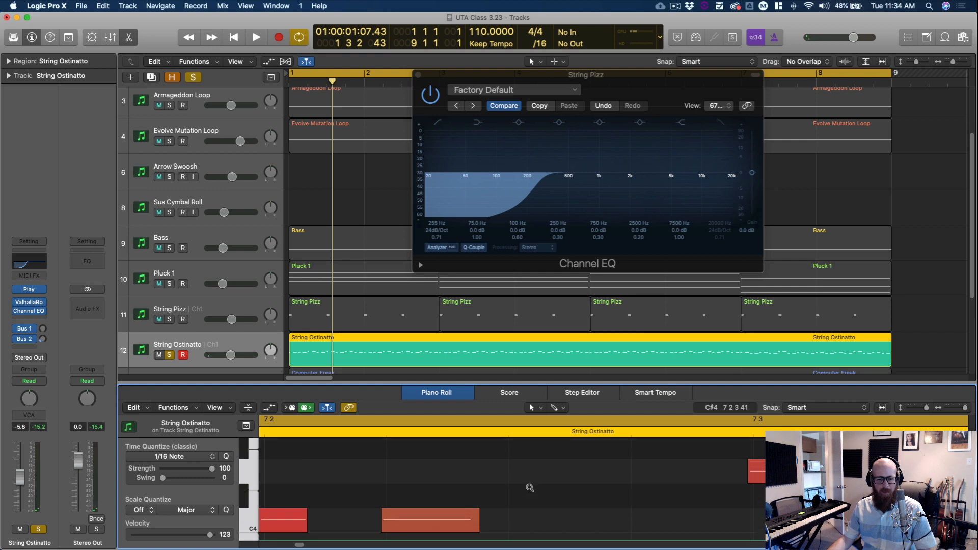
scroll(508, 507, left, 3)
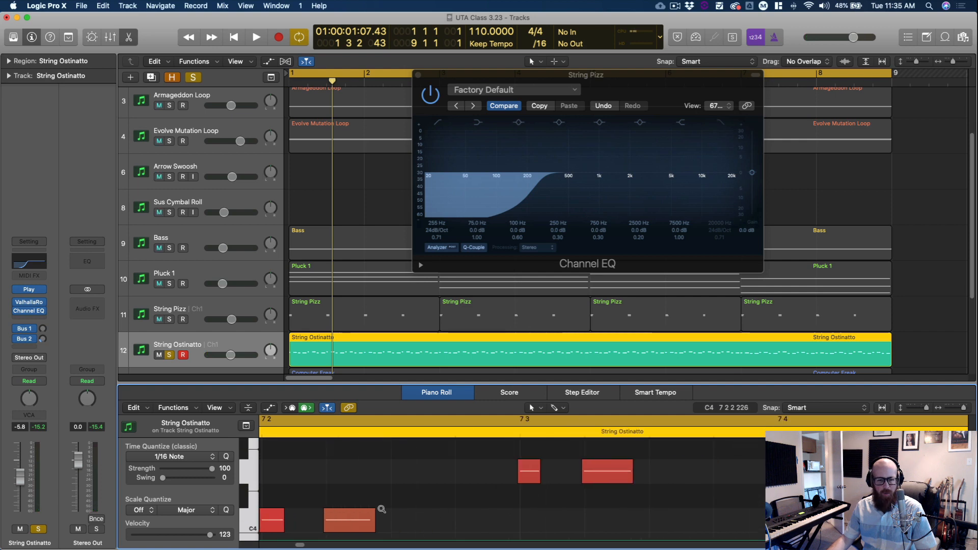
scroll(332, 506, right, 3)
click(385, 432)
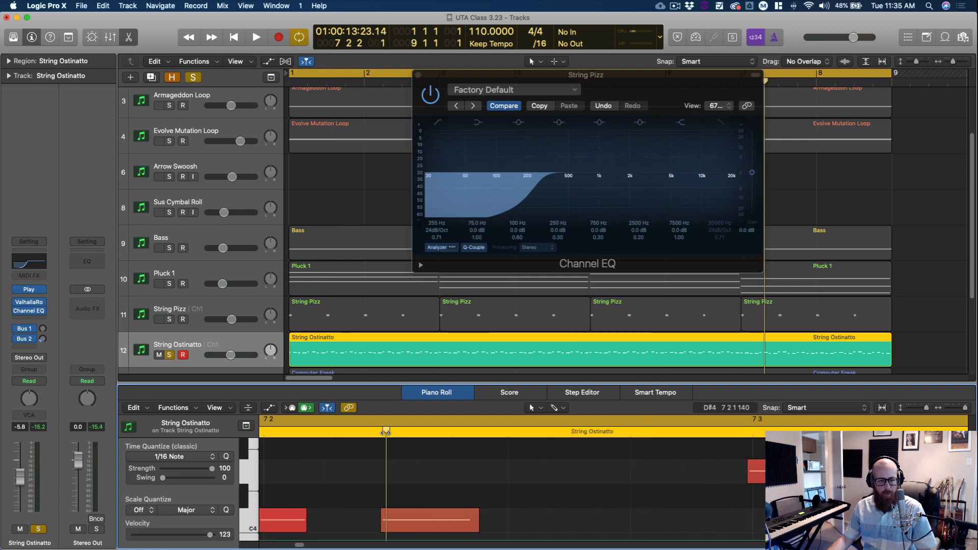
Step: Play String Ostinatto from the beginning and select all its notes to check their velocity
key(Return)
key(space)
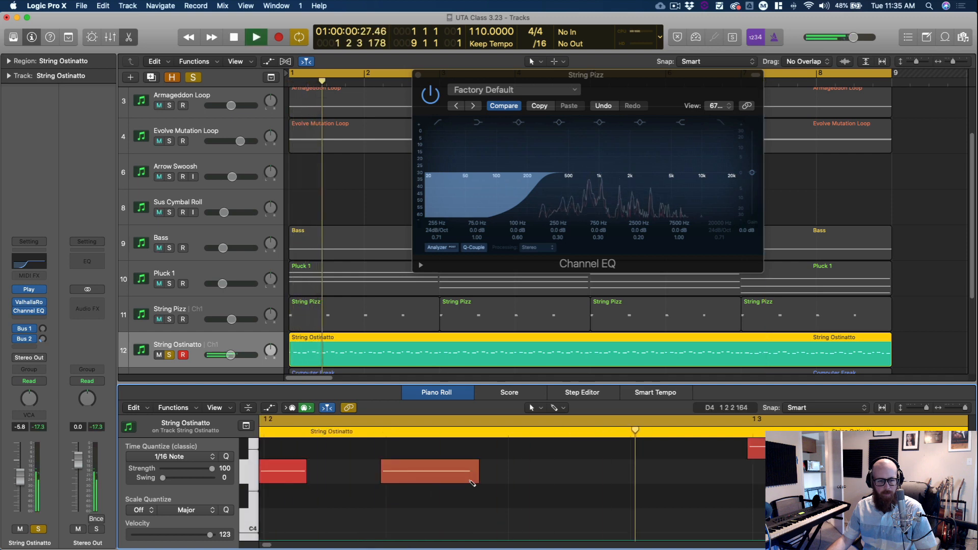
key(super+a)
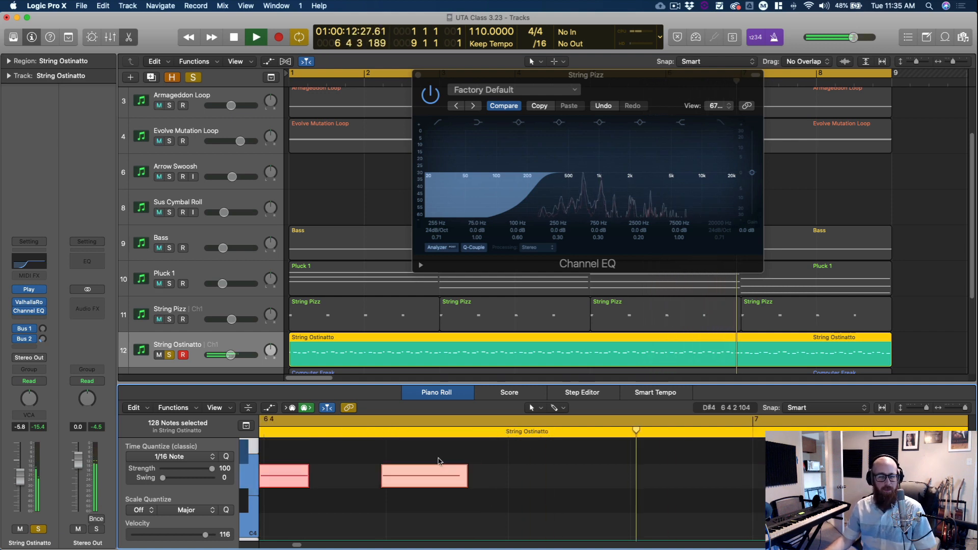
key(space)
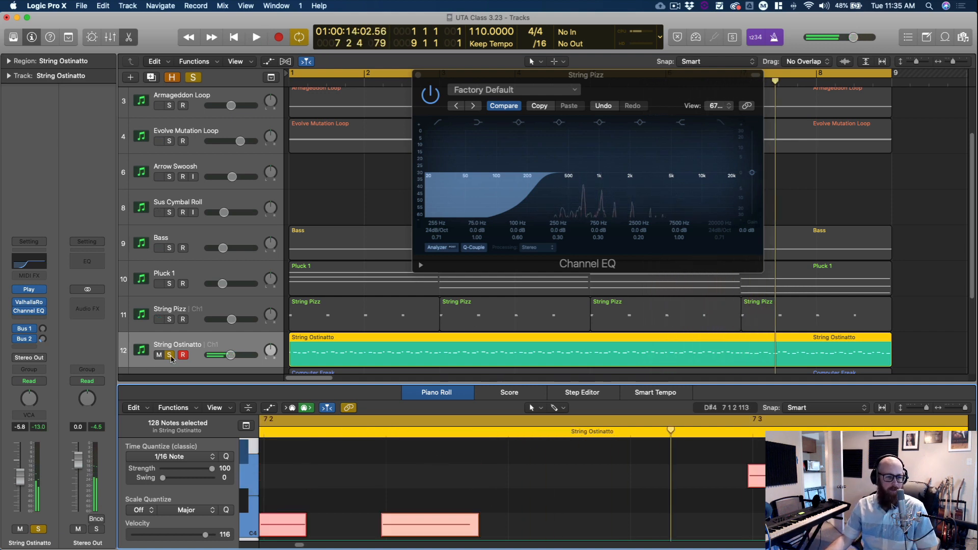
Step: Unsolo String Ostinatto and close the Piano Roll and String Pizz's Channel EQ window
click(170, 354)
key(x)
key(x)
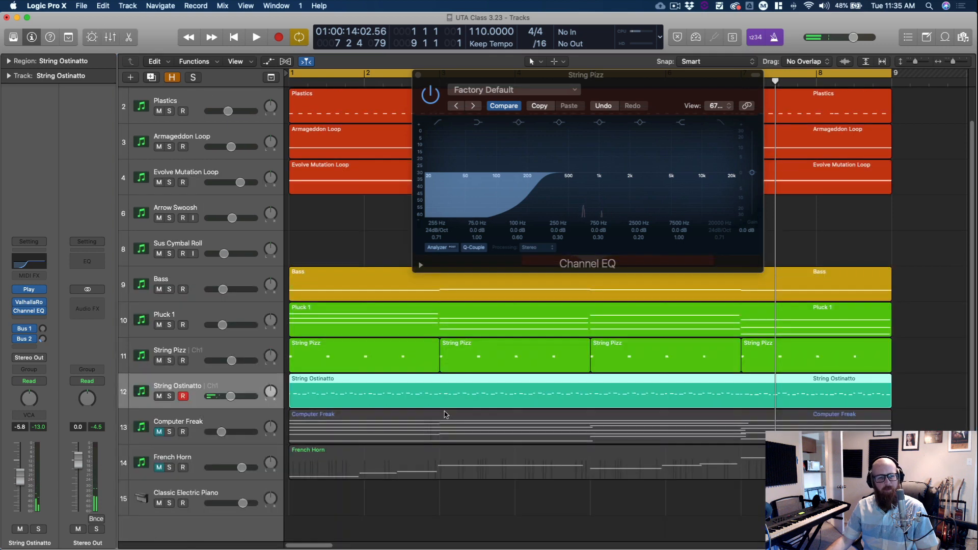
click(384, 511)
click(417, 75)
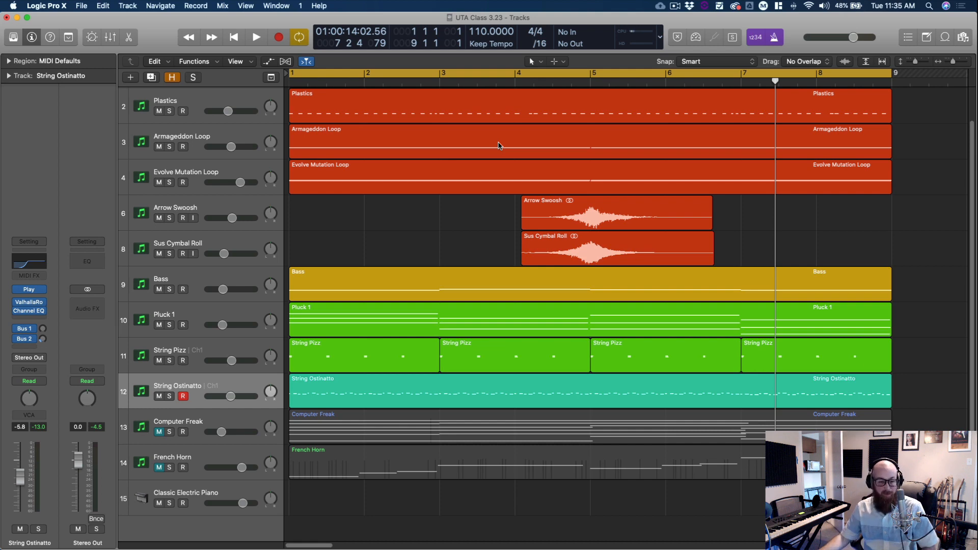
Step: Open String Ostinatto's Channel EQ and solo the track during playback
click(31, 258)
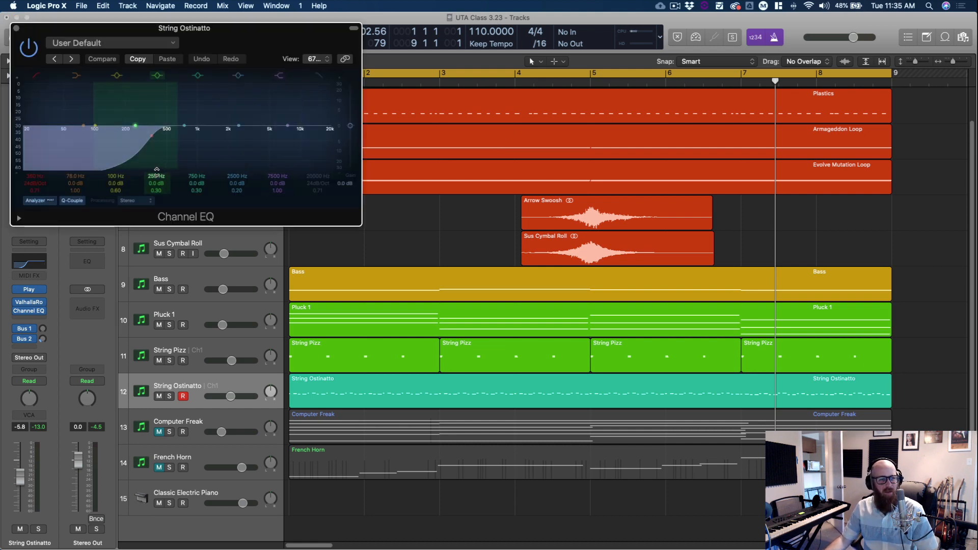
key(space)
key(s)
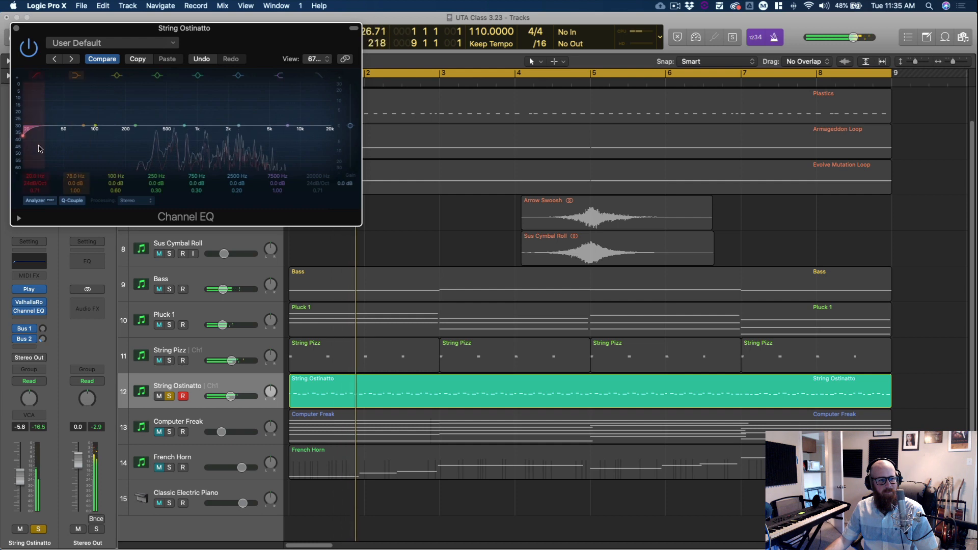
Step: Set the low cut in String Ostinatto's Channel EQ to 250 Hz and unsolo the track
drag(39, 145, 159, 155)
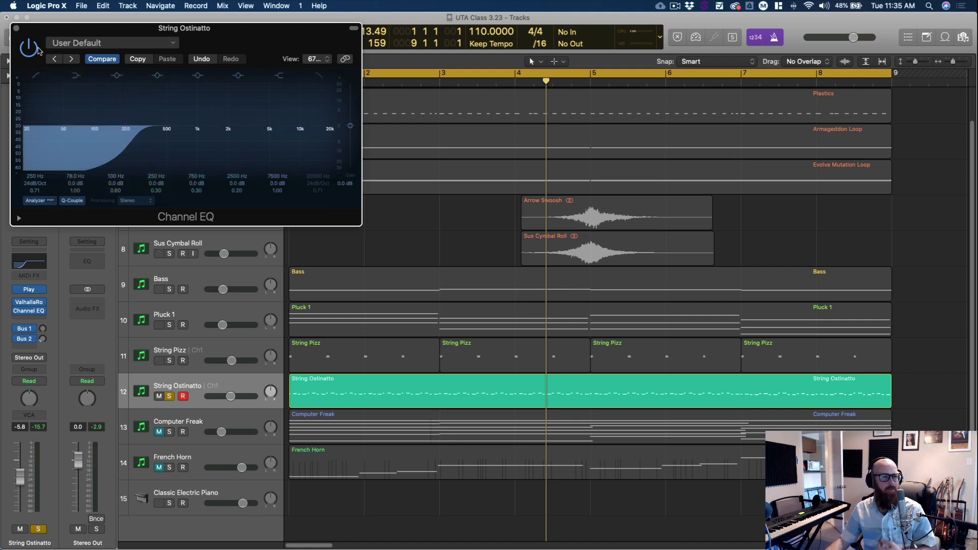
click(16, 28)
click(169, 396)
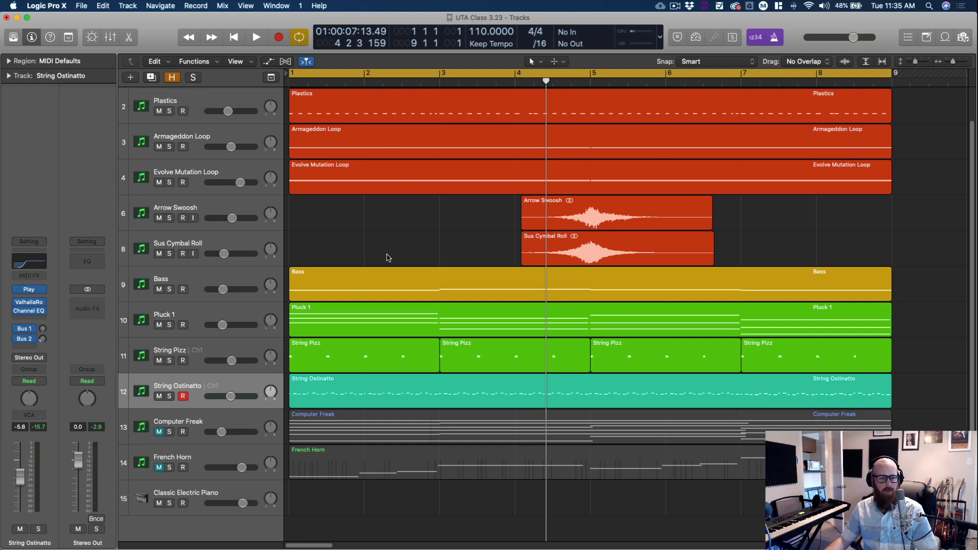
Step: Select and solo the Computer Freak track and play it from the beginning
click(177, 422)
click(169, 432)
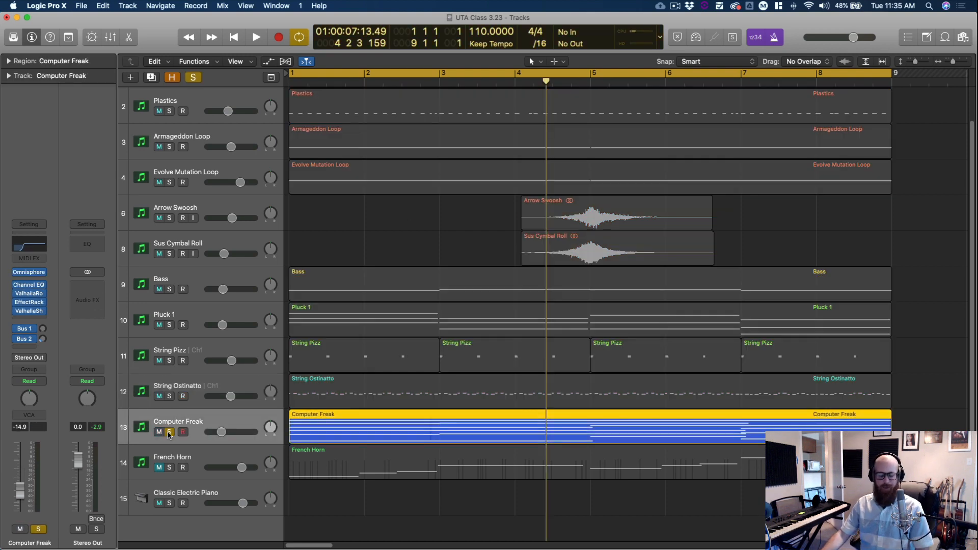
key(Return)
key(space)
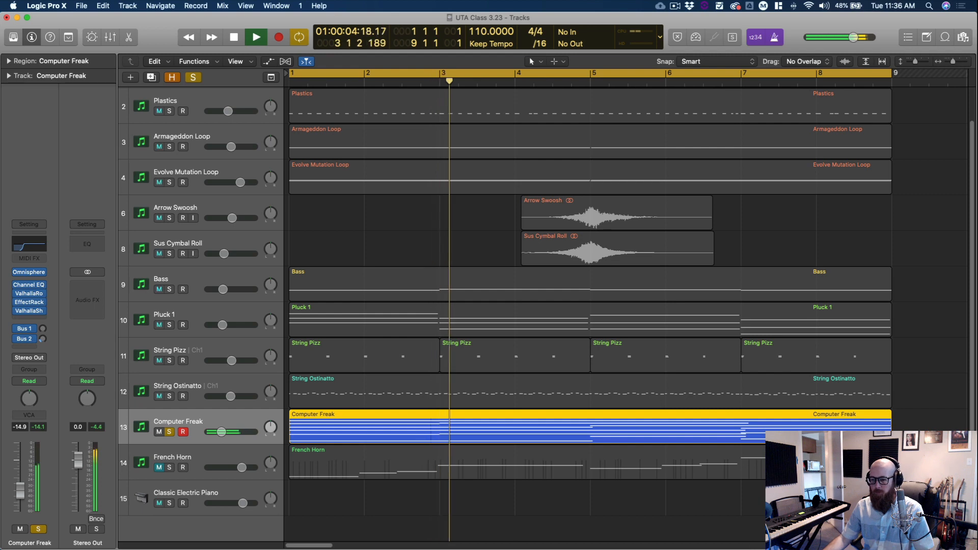
Step: Return to the Tracks window and restart Computer Freak's soloed playback from the beginning
key(super+Tab)
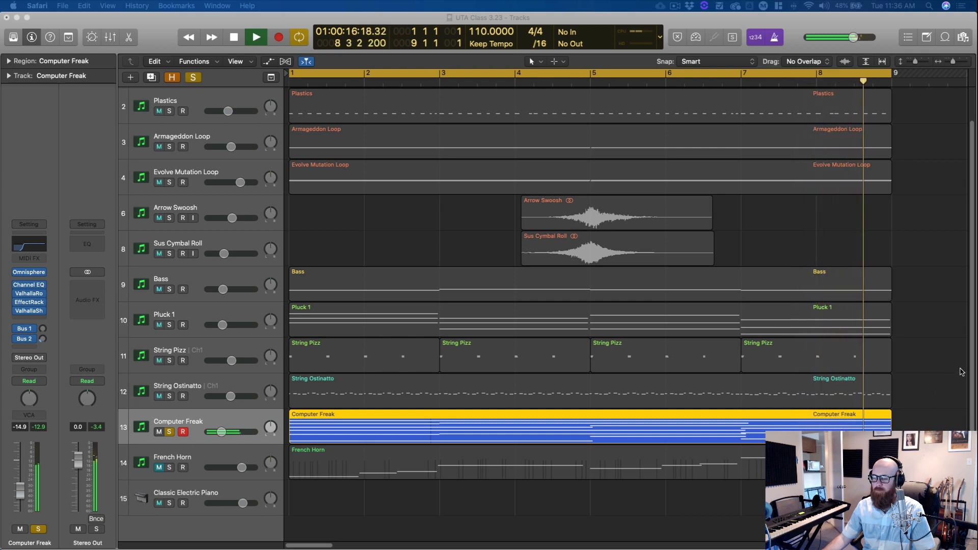
click(931, 429)
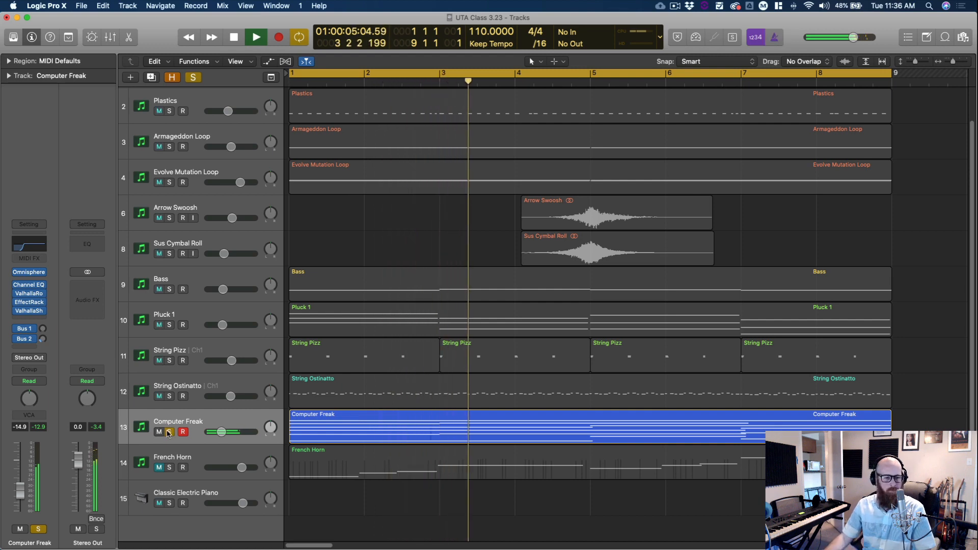
key(space)
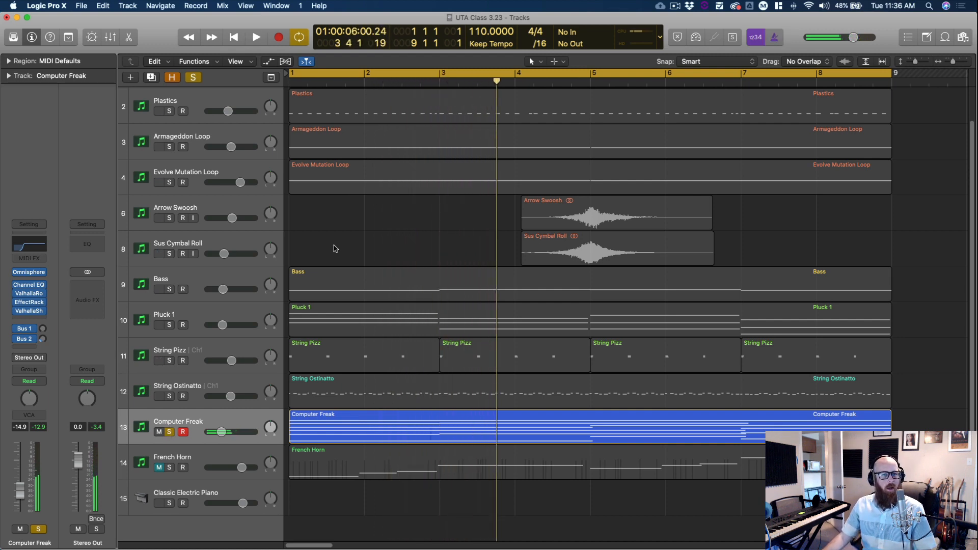
key(Return)
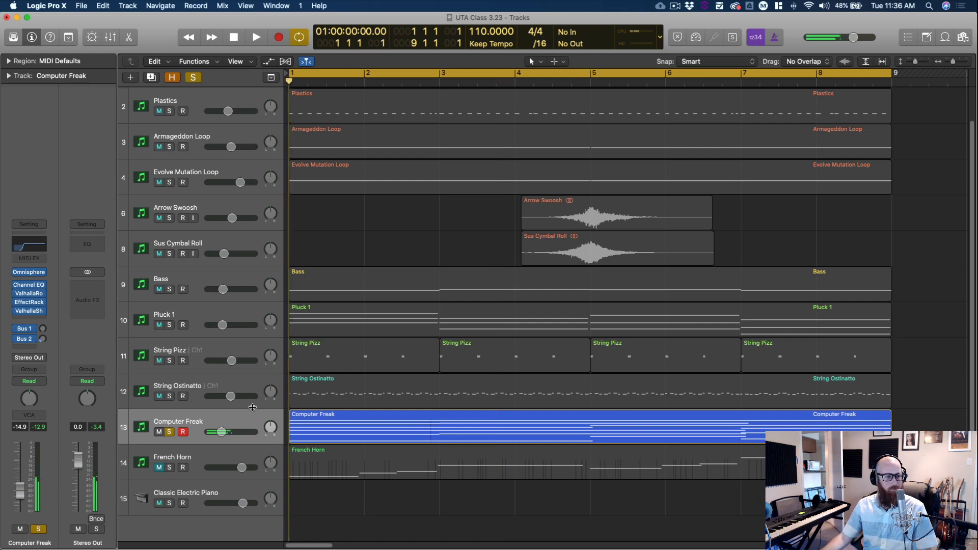
key(space)
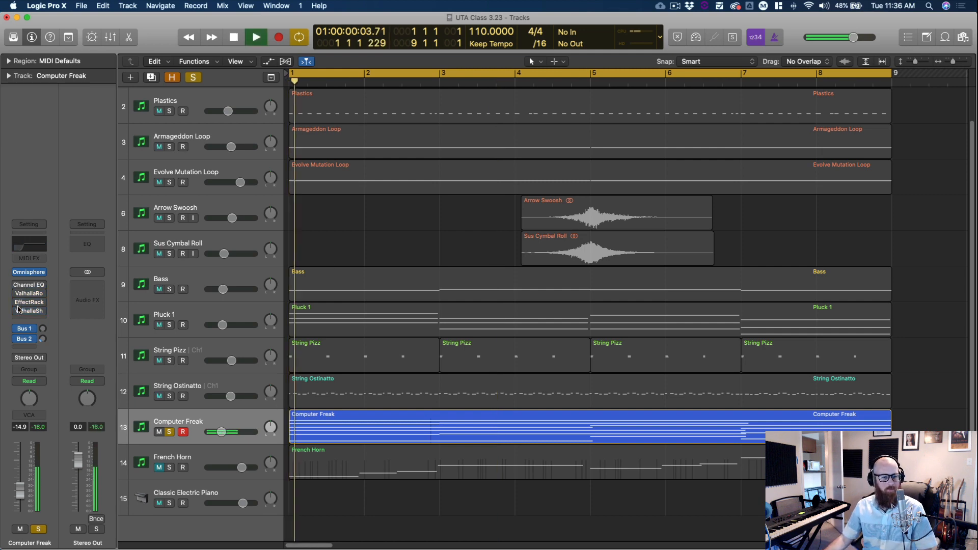
Step: Open Computer Freak's Omnisphere instrument, show its layer A settings during playback, and move the window clear of the track headers
mouse_move(31, 274)
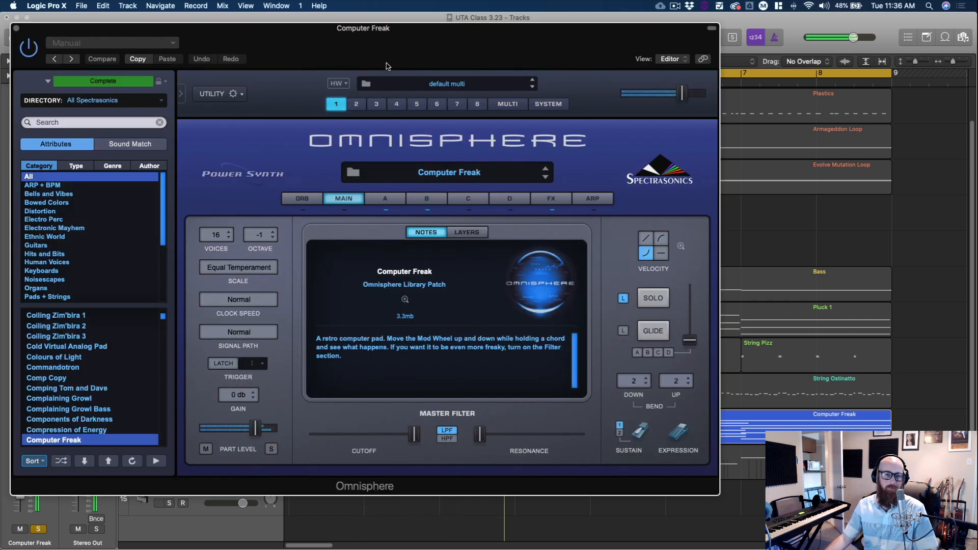
drag(388, 33, 505, 75)
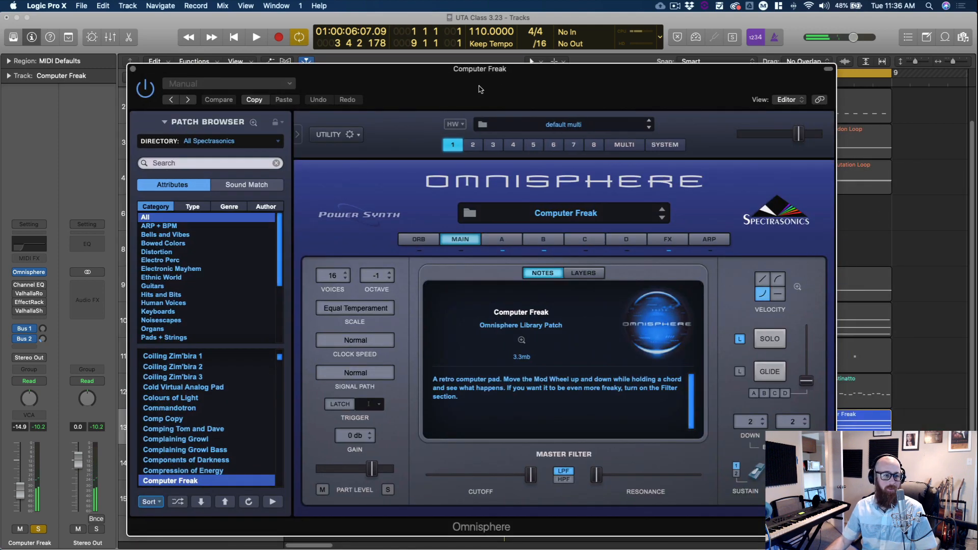
click(503, 240)
key(space)
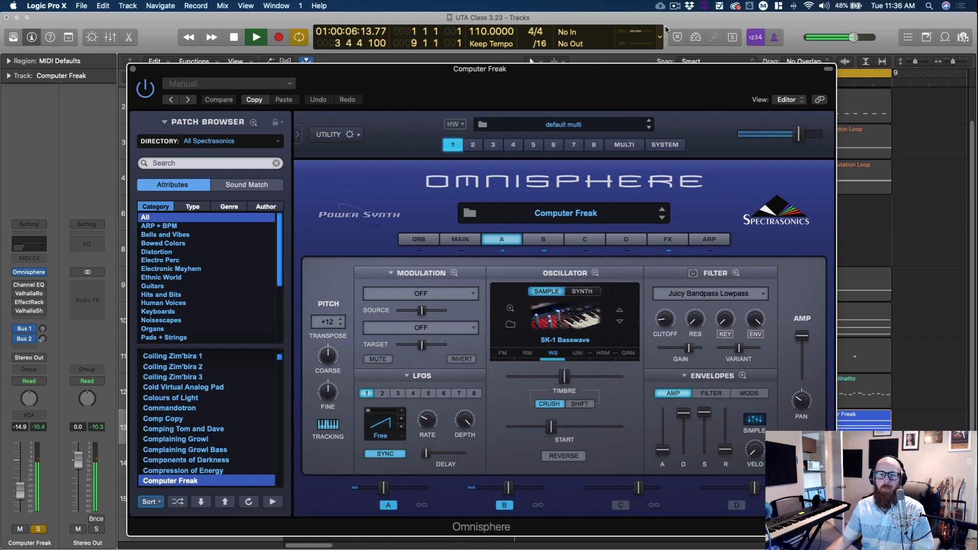
click(674, 6)
click(628, 78)
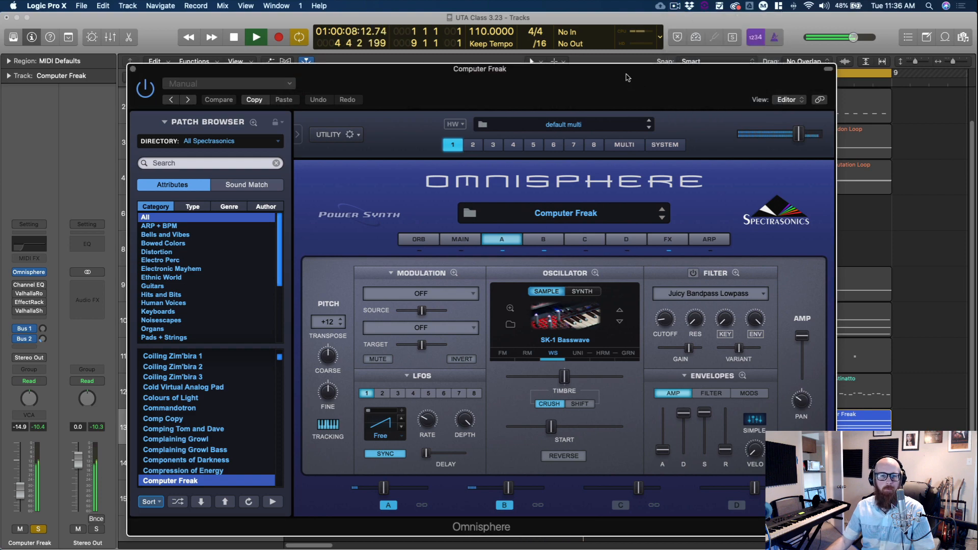
drag(627, 78, 614, 60)
drag(540, 71, 550, 46)
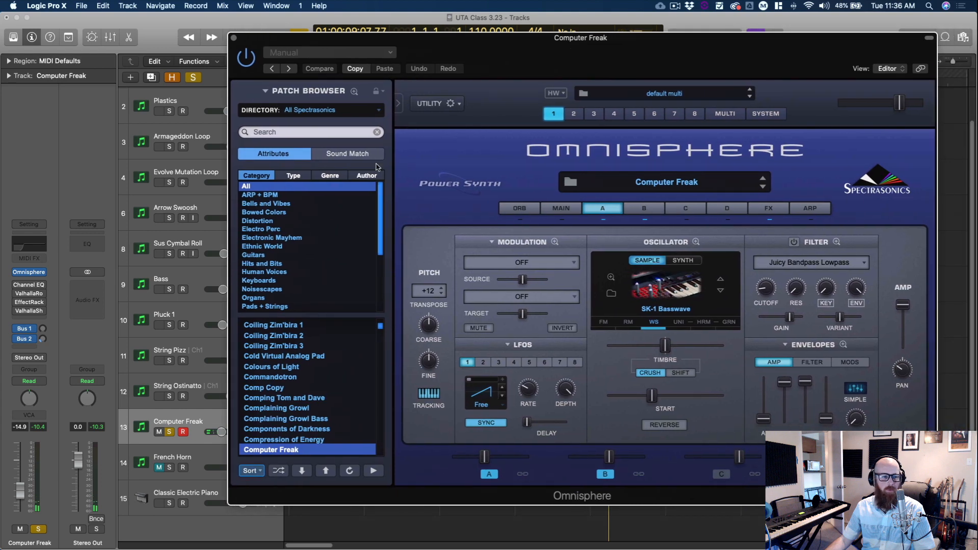
Step: Turn on only Computer Freak's Channel EQ insert and open its window while playing from the beginning
click(17, 285)
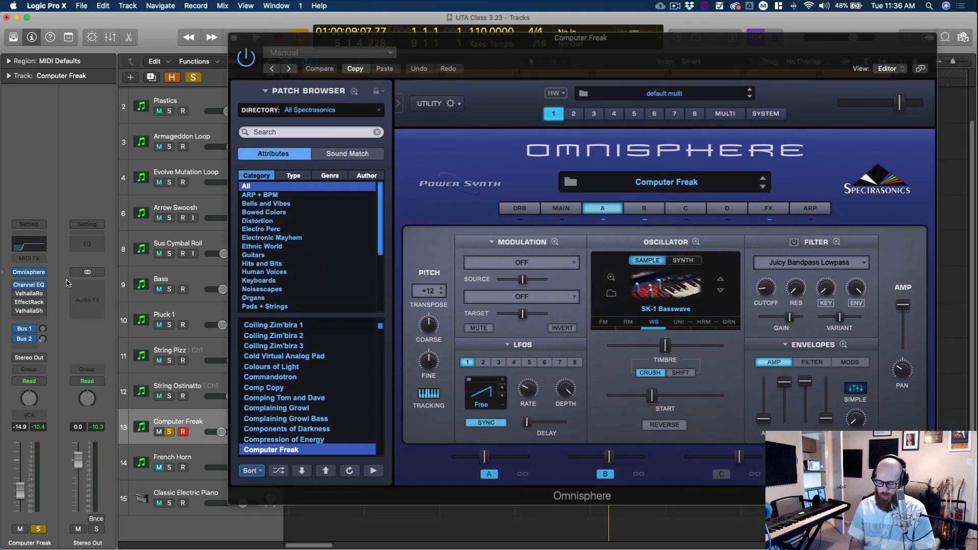
key(Return)
key(space)
click(28, 248)
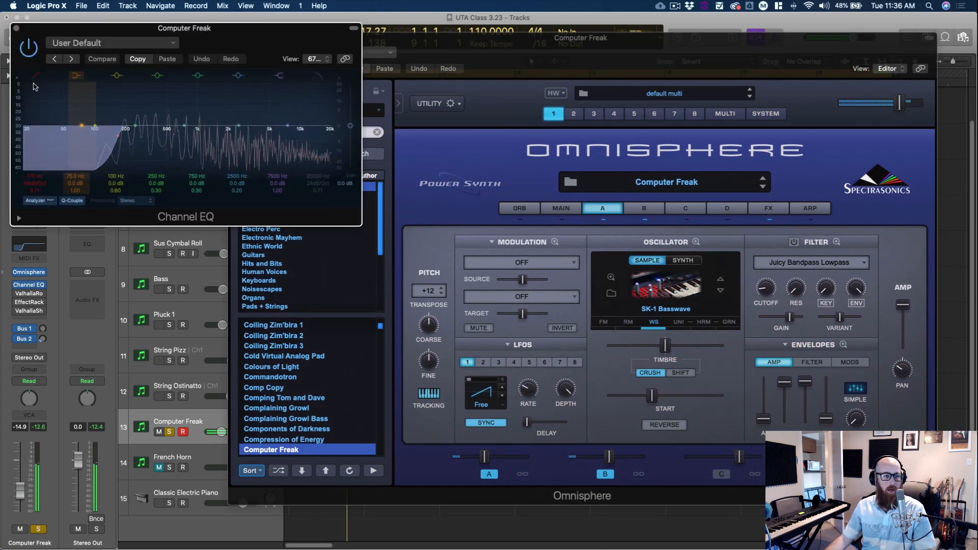
click(34, 51)
Step: Close the Omnisphere window and move Computer Freak's Channel EQ window over the arrangement area
drag(398, 39, 402, 41)
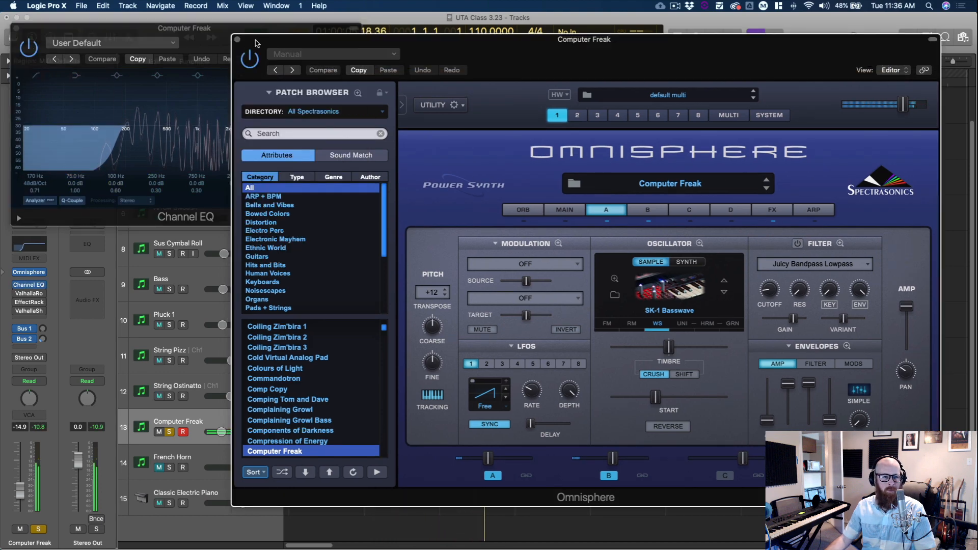
click(237, 39)
drag(183, 28, 527, 95)
Step: Solo Bass alongside Computer Freak and compare playback with Computer Freak's Channel EQ bypassed and enabled
click(170, 290)
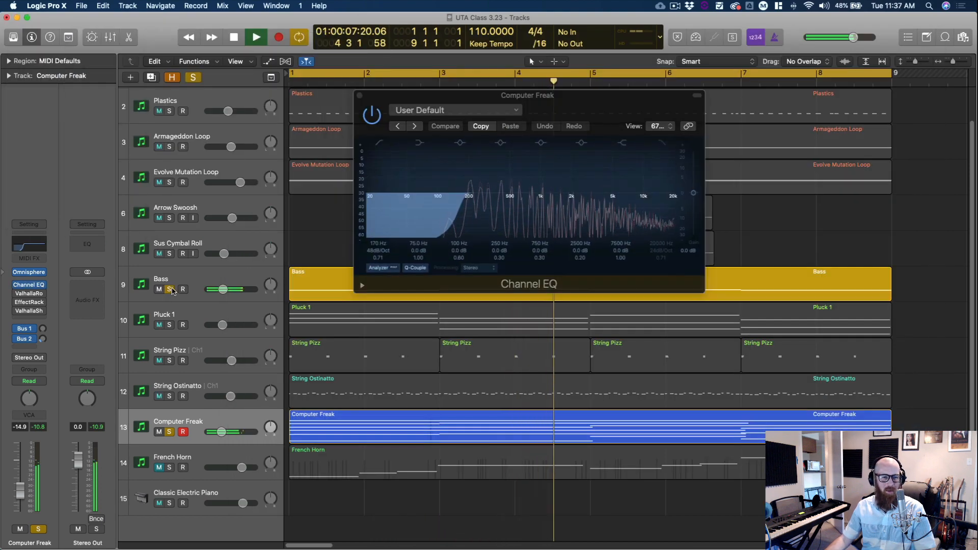
click(372, 115)
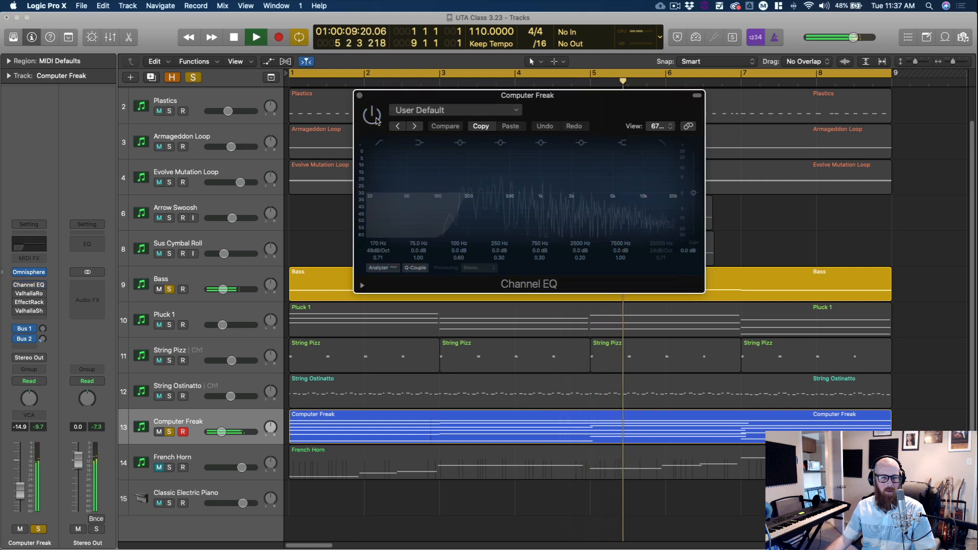
click(376, 118)
key(space)
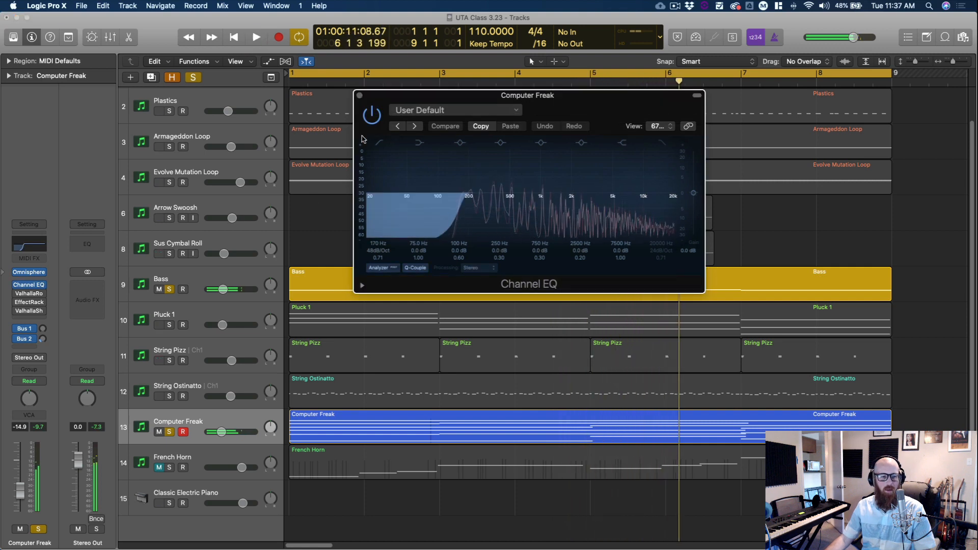
Step: Replay Bass and Computer Freak from the beginning, toggling Computer Freak's Channel EQ bypass to compare the low end
click(210, 279)
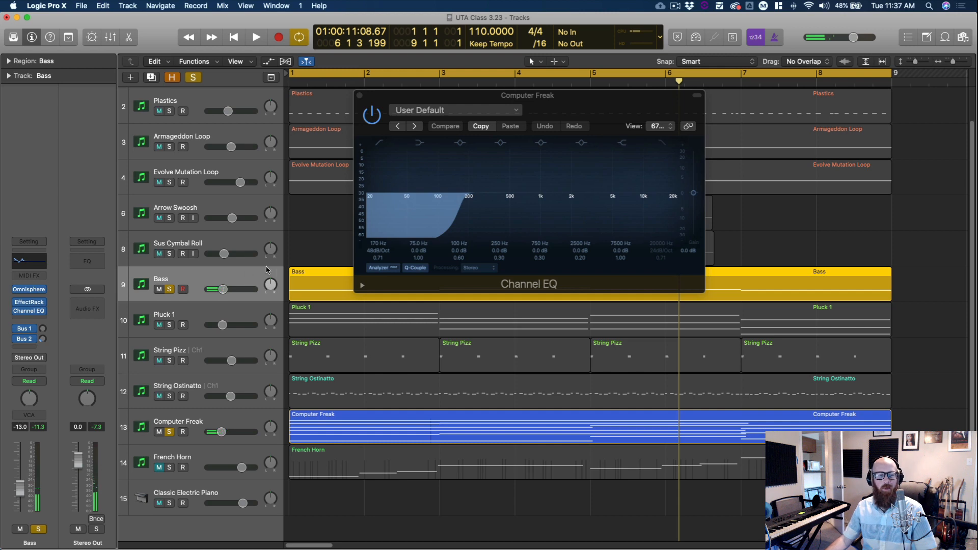
click(201, 417)
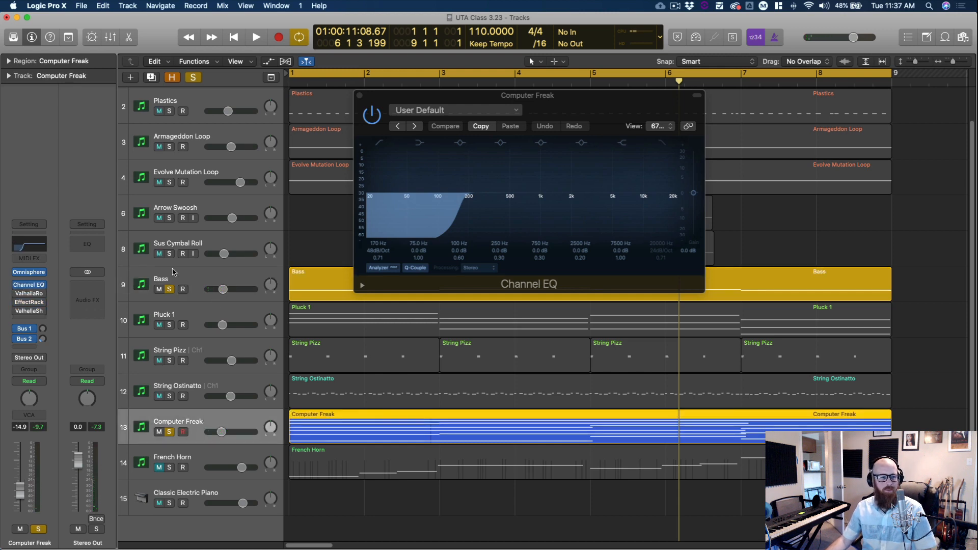
drag(385, 139, 422, 165)
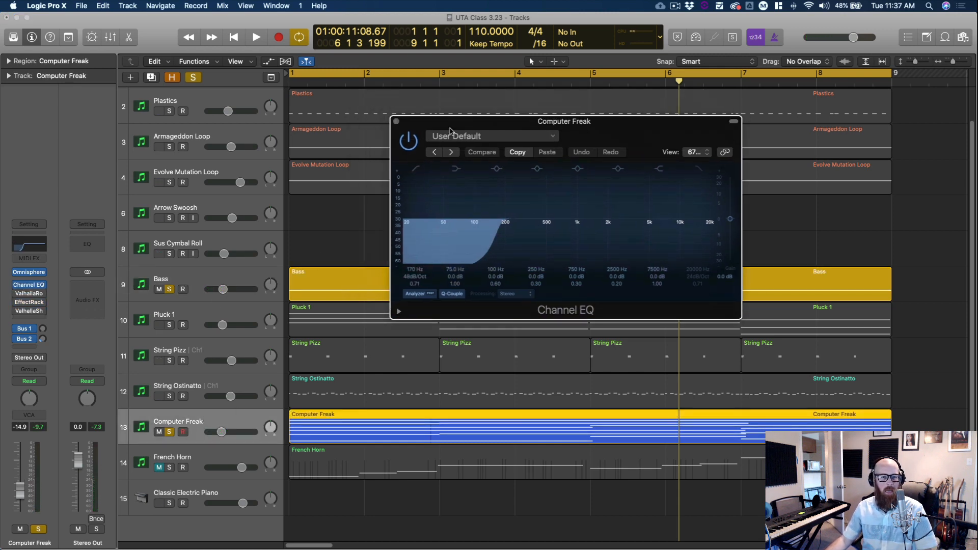
key(Return)
key(space)
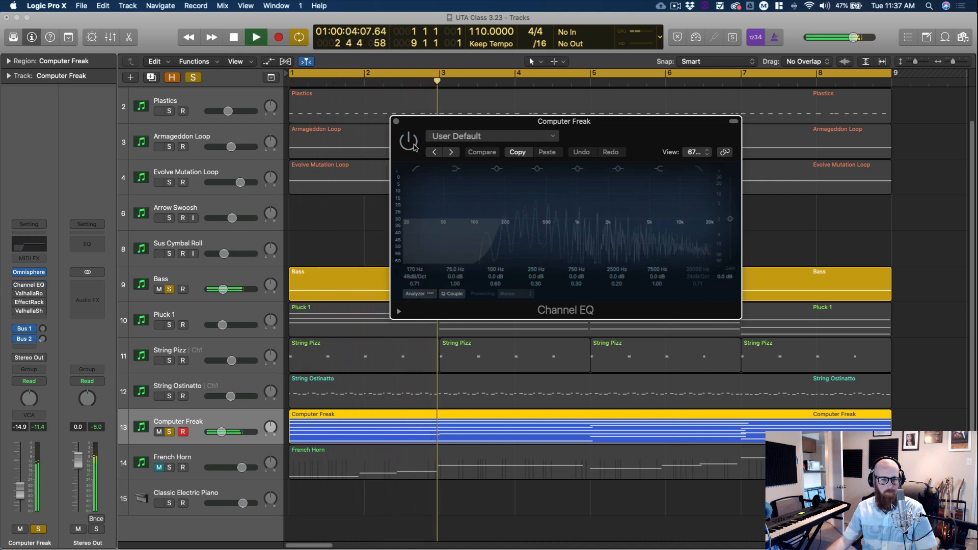
click(414, 146)
click(414, 146)
click(338, 247)
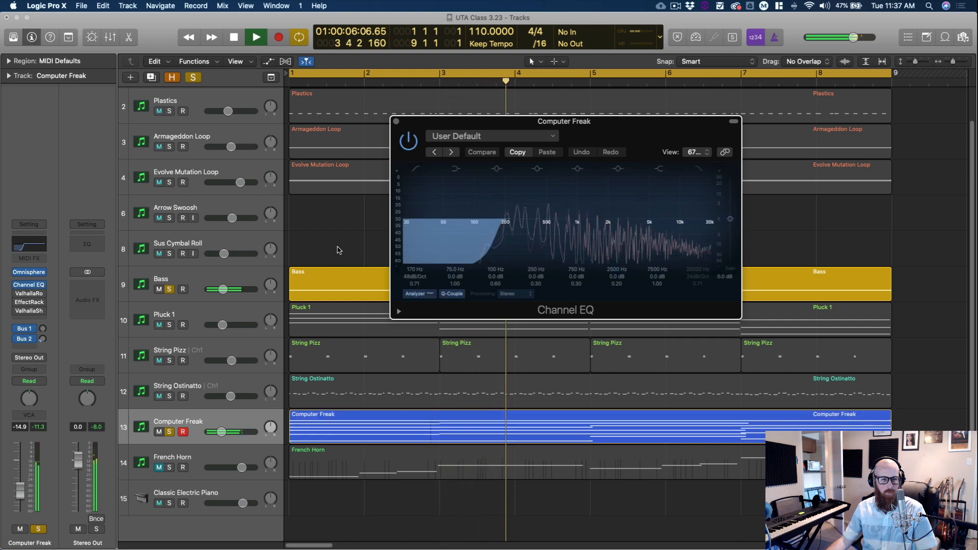
key(space)
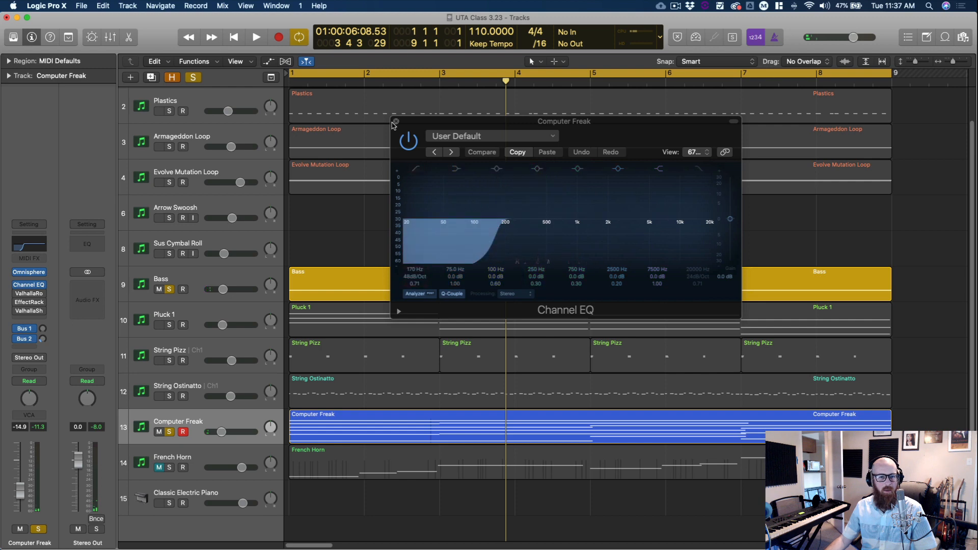
Step: Bypass Computer Freak's Channel EQ and listen again from the beginning alongside Bass
click(408, 141)
key(space)
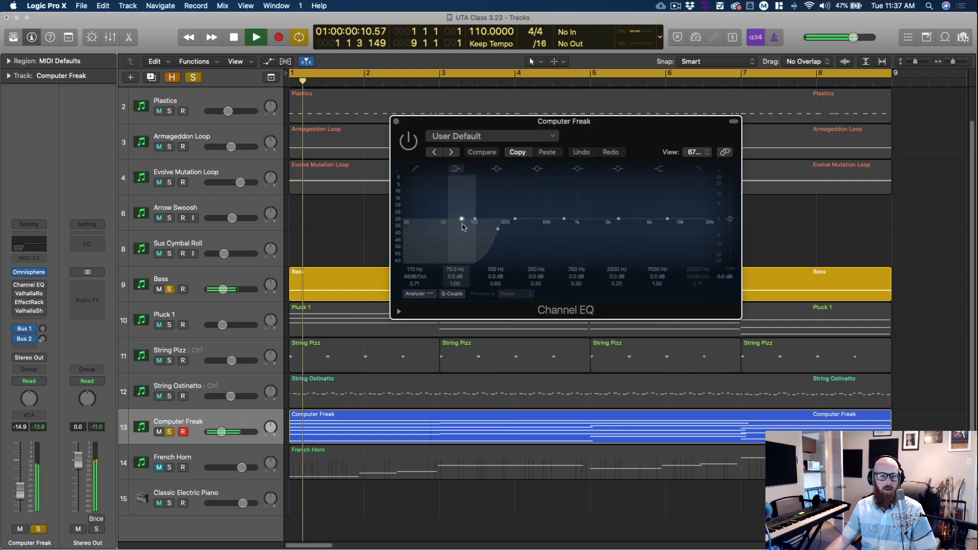
click(218, 421)
key(space)
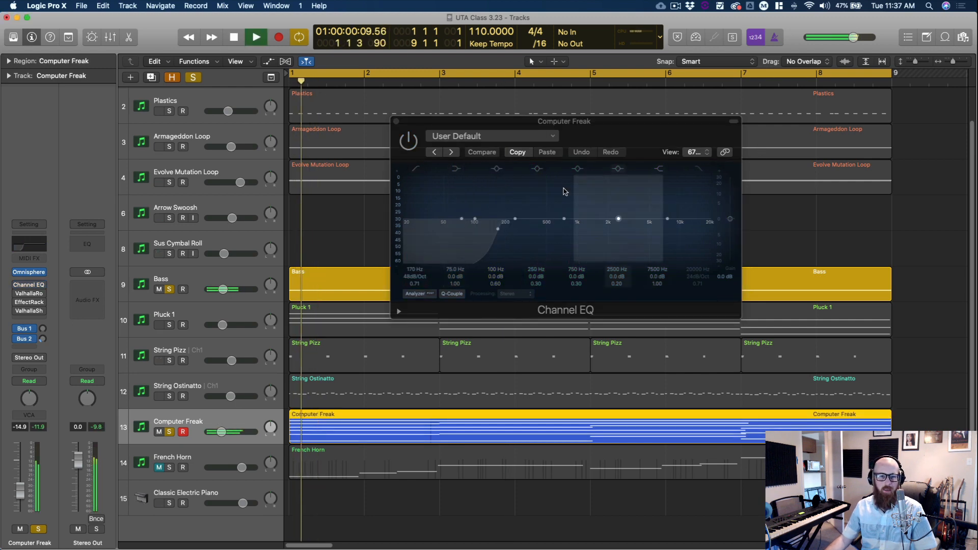
Step: Re-enable Computer Freak's Channel EQ and compare playback with its 170 Hz low cut off and on, leaving the low cut on
click(407, 141)
click(417, 169)
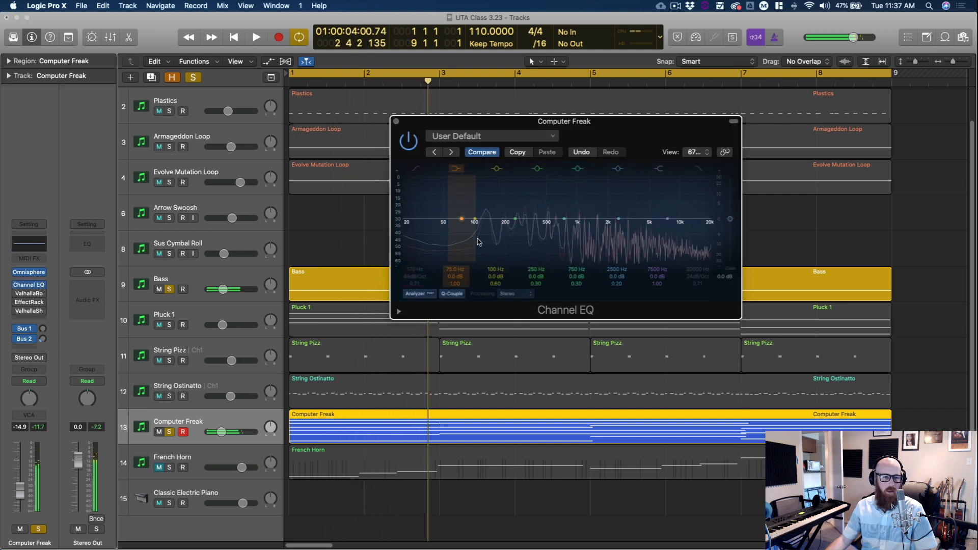
key(space)
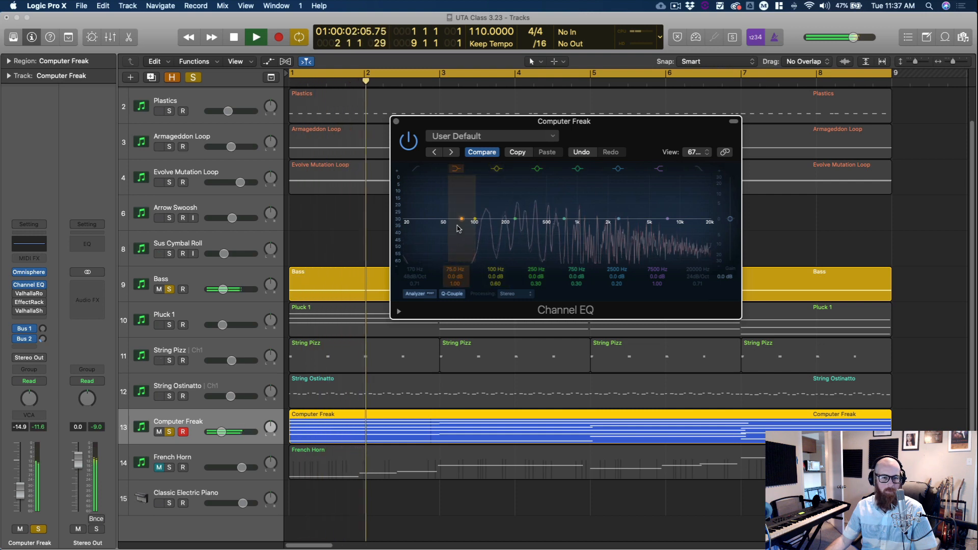
click(417, 169)
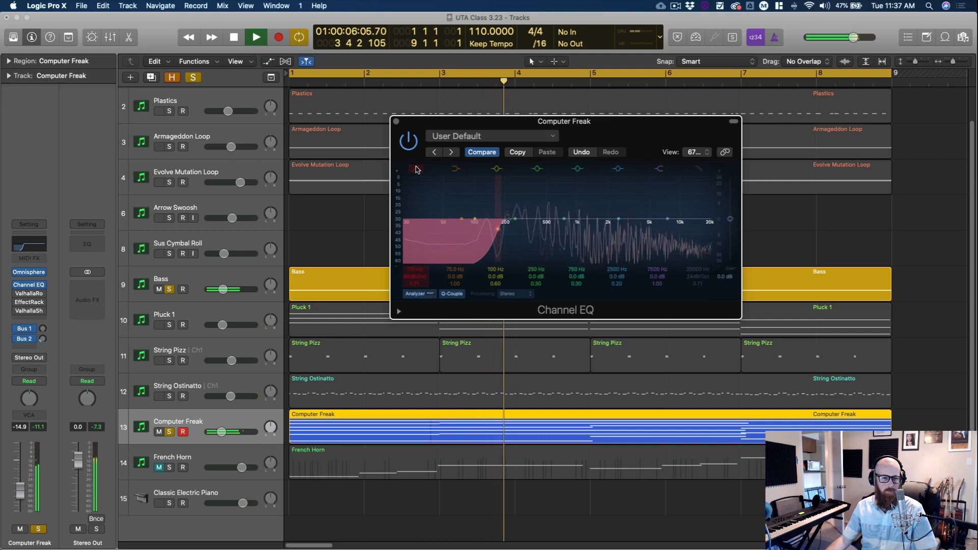
click(416, 169)
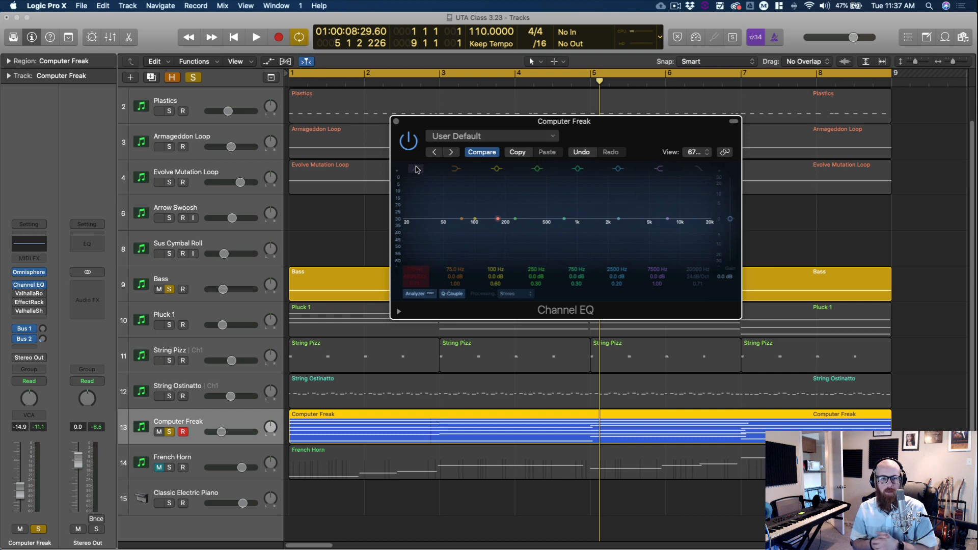
click(416, 169)
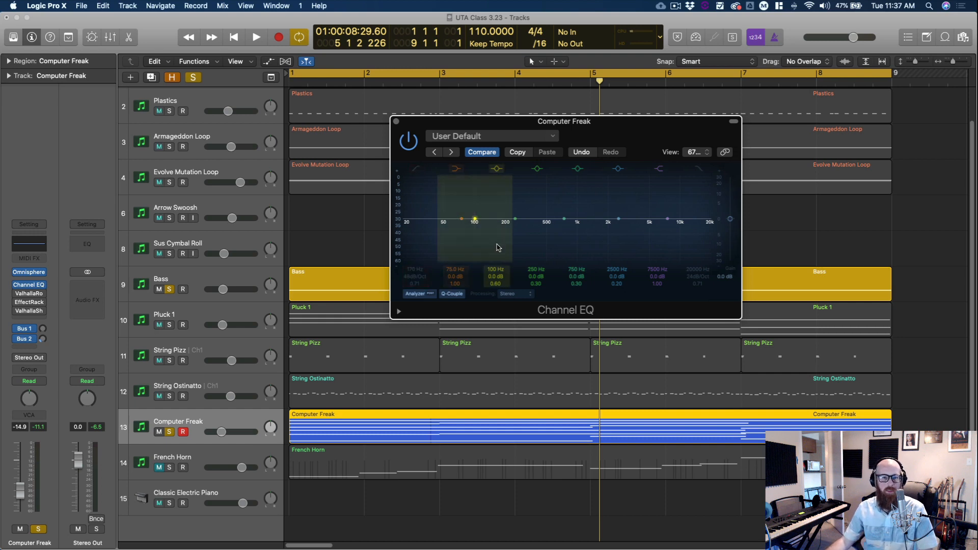
key(space)
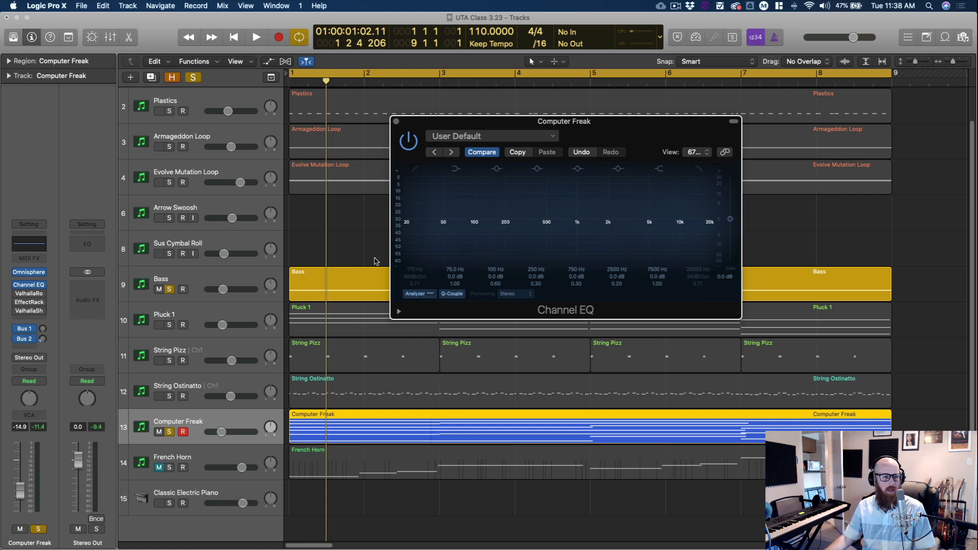
click(419, 172)
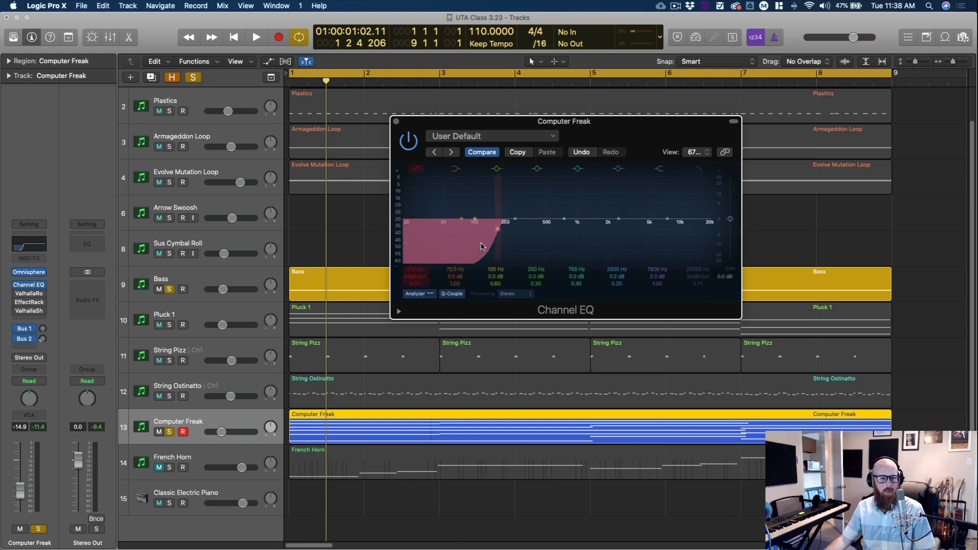
Step: Raise the low cut in Computer Freak's Channel EQ to about 186 Hz while listening alongside Bass, and leave only Computer Freak soloed
key(space)
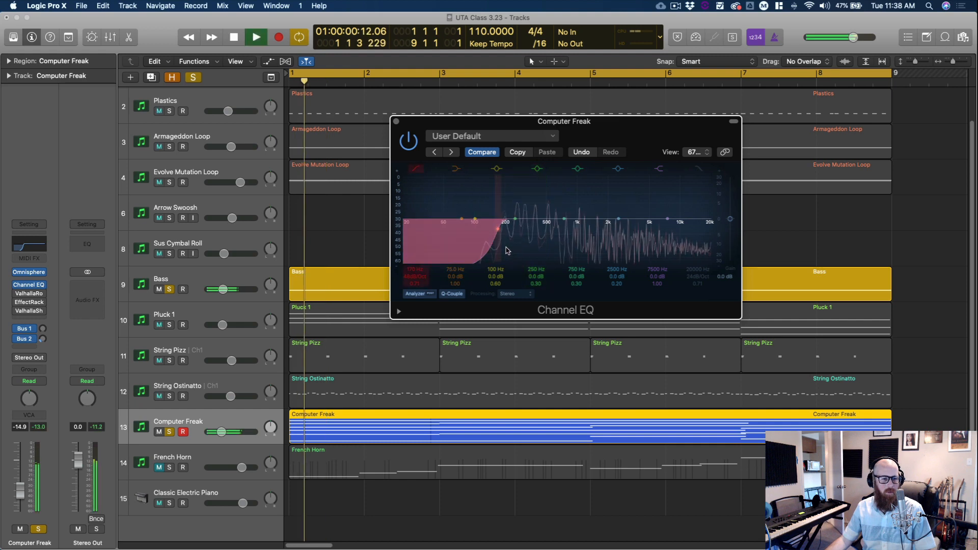
mouse_move(491, 256)
mouse_down()
mouse_move(409, 255)
mouse_move(496, 253)
mouse_up()
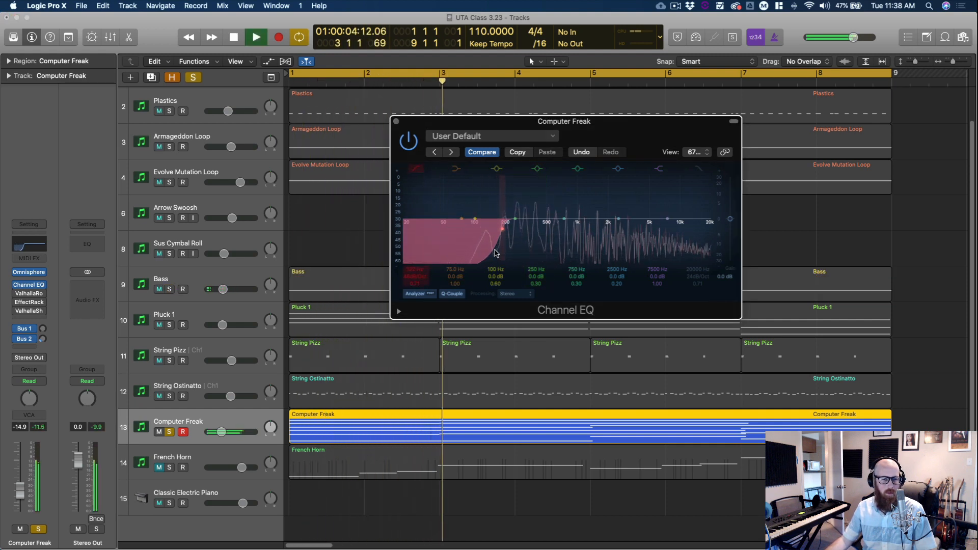
key(space)
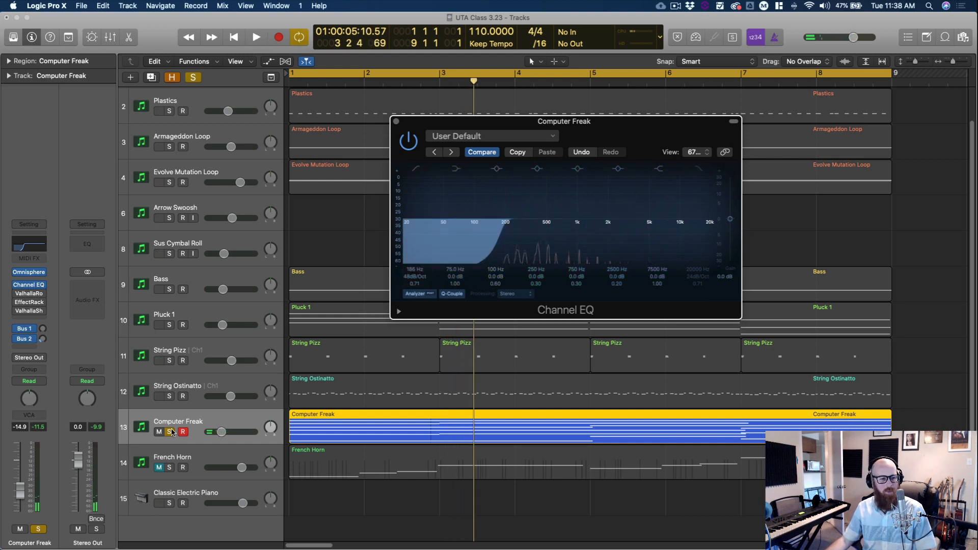
Step: Open Computer Freak's ValhallaRoom reverb and, during playback, set its decay to 1.26 s and predelay to 0.8 ms
click(18, 294)
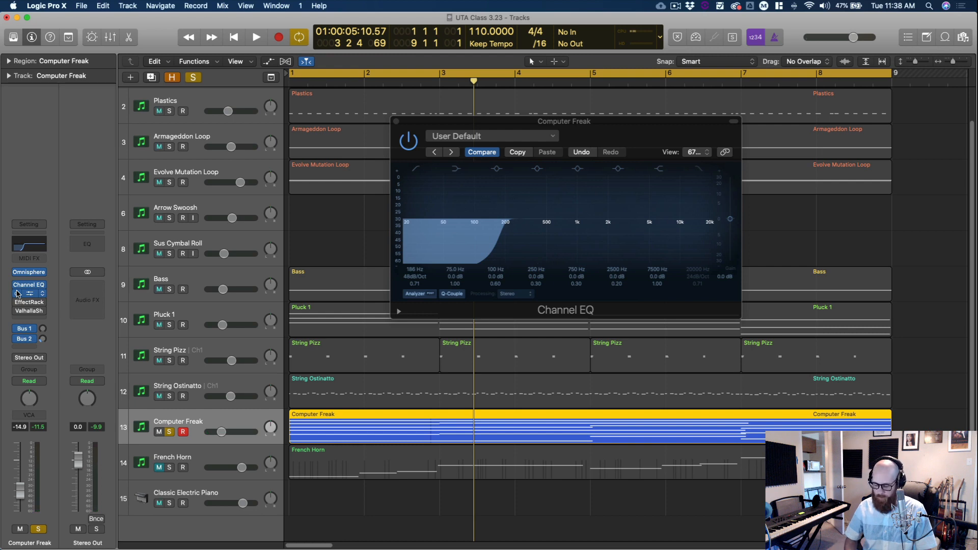
key(space)
click(18, 293)
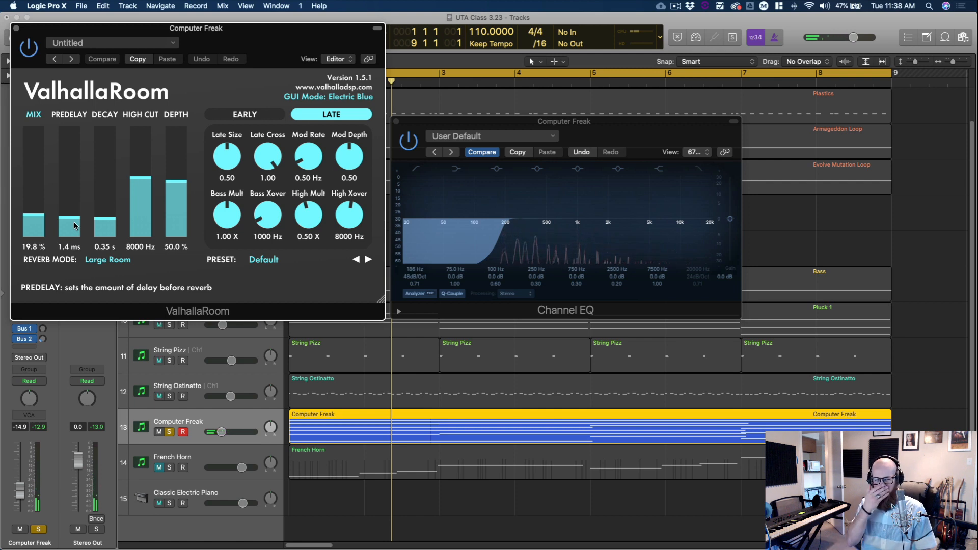
drag(107, 224, 66, 223)
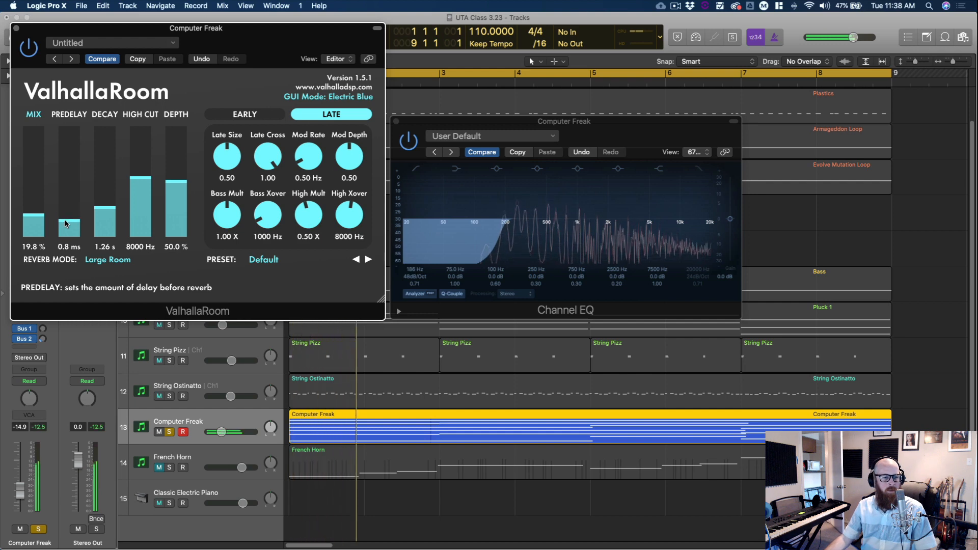
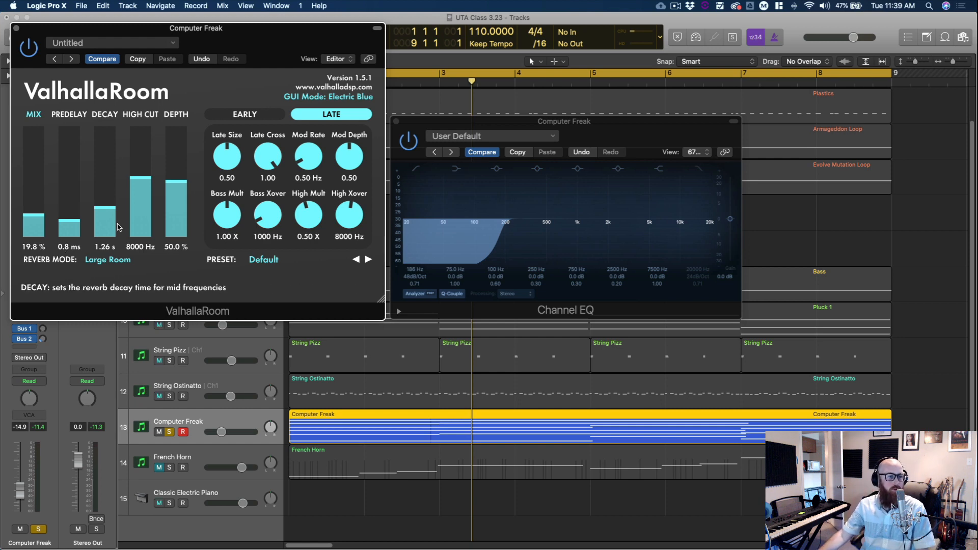
Step: Audition a long ValhallaRoom predelay of about 332.5 ms on Computer Freak, and bring the predelay back down to 0.7 ms
drag(61, 228, 60, 142)
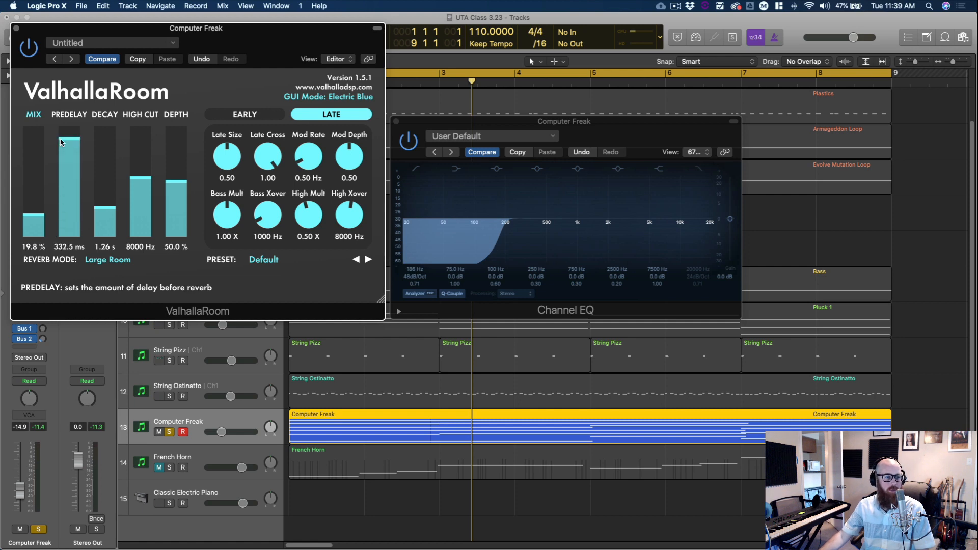
key(space)
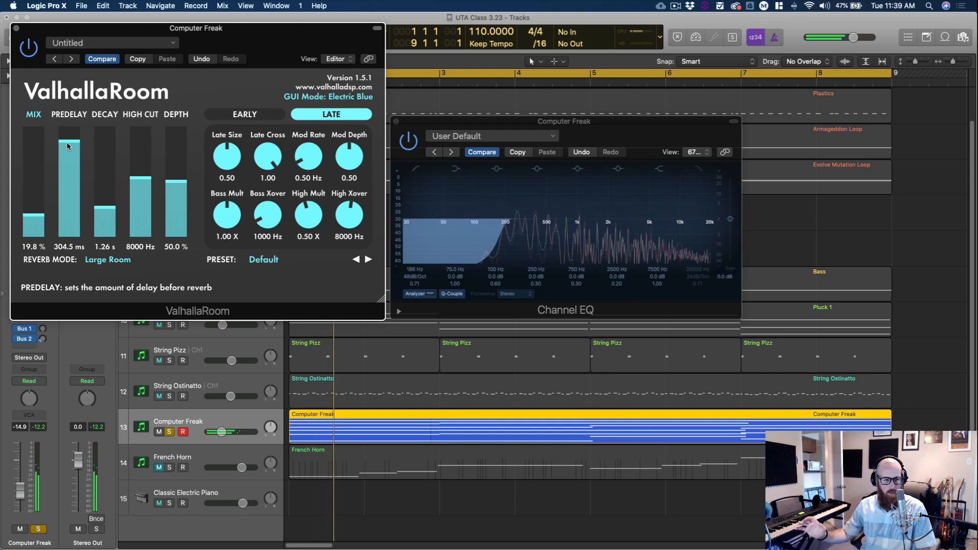
drag(69, 147, 73, 227)
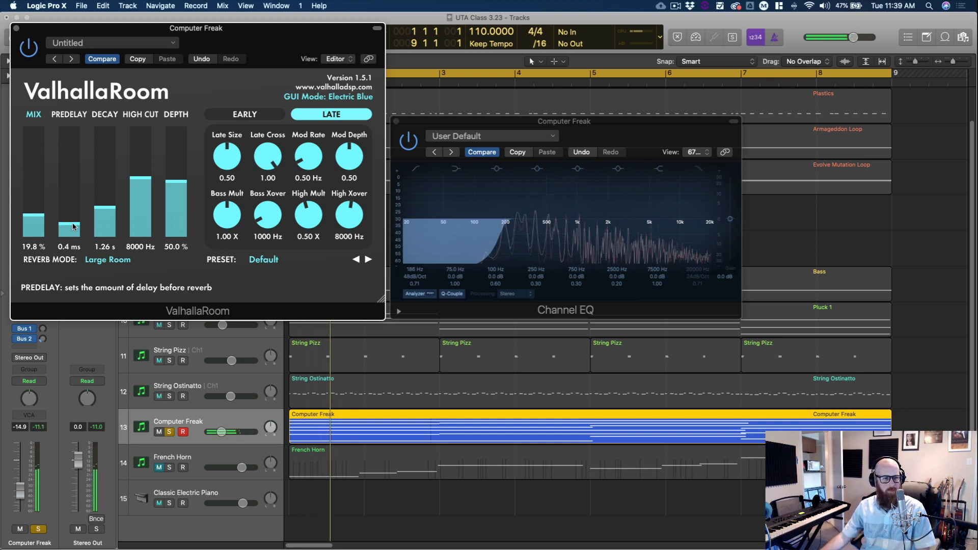
drag(72, 227, 71, 224)
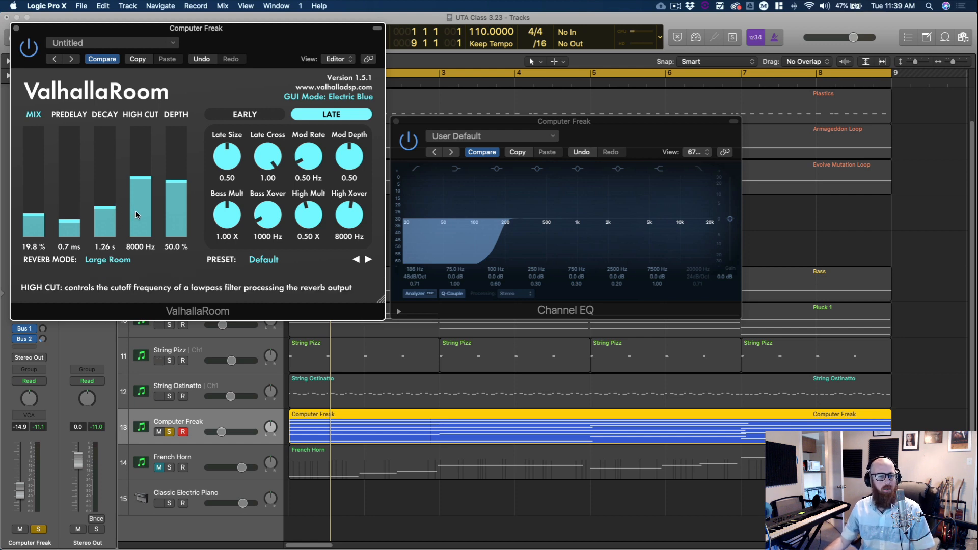
Step: Lower the ValhallaRoom high cut on Computer Freak to 7170 Hz while listening to the soloed track
key(space)
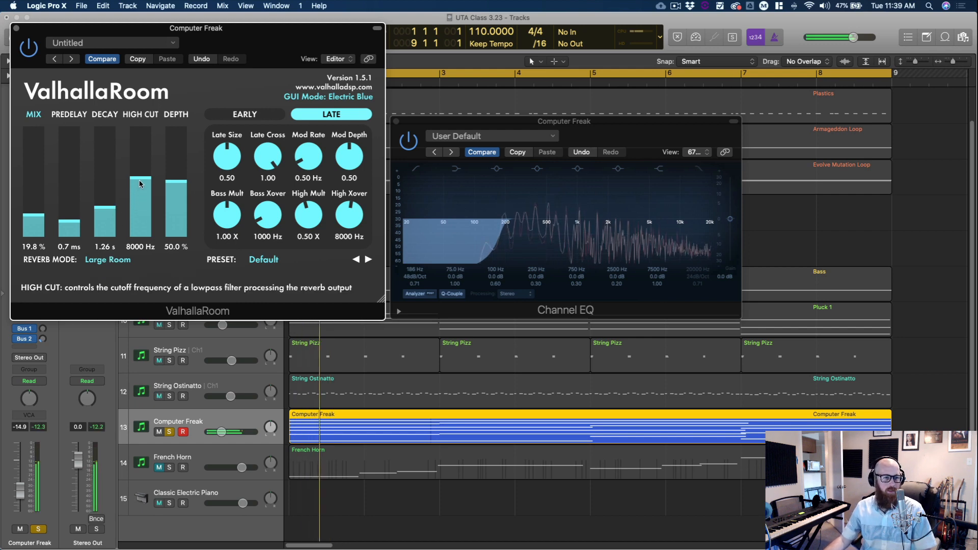
mouse_move(139, 179)
mouse_down()
mouse_move(142, 126)
mouse_move(142, 236)
mouse_move(141, 183)
mouse_up()
key(space)
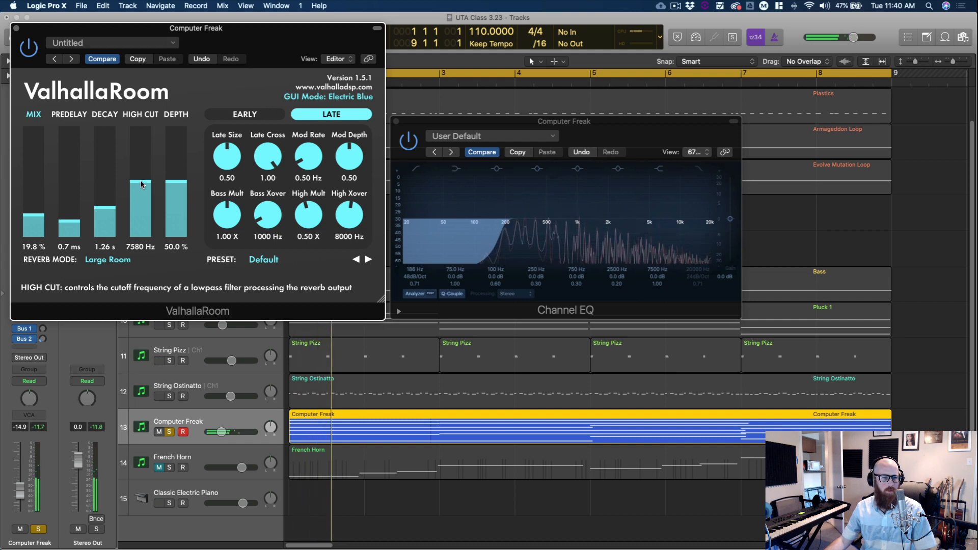
mouse_move(142, 185)
mouse_down()
mouse_move(138, 130)
mouse_move(146, 246)
mouse_move(142, 188)
mouse_up()
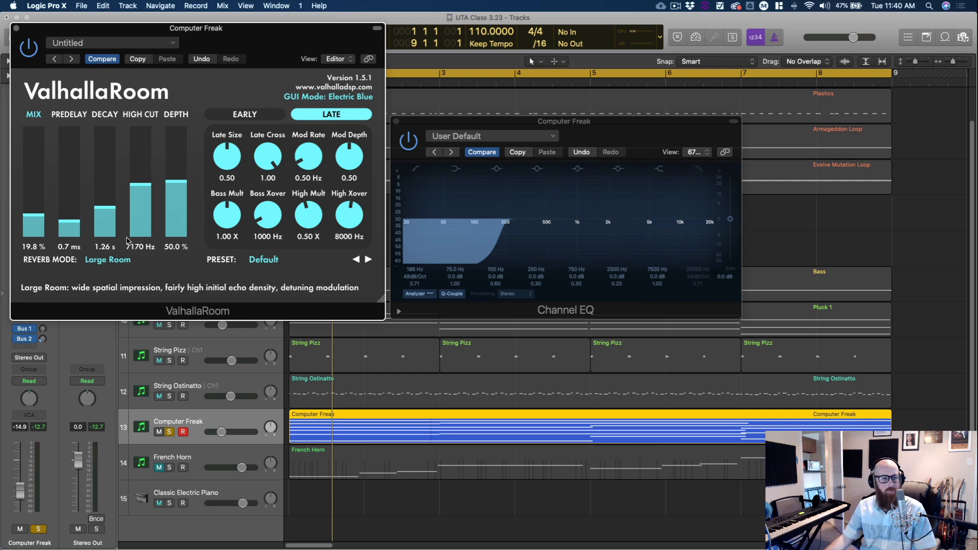
Step: Sweep ValhallaRoom's High Cut between 100 Hz and 15000 Hz while auditioning Computer Freak, leaving it at about 6690 Hz
click(708, 228)
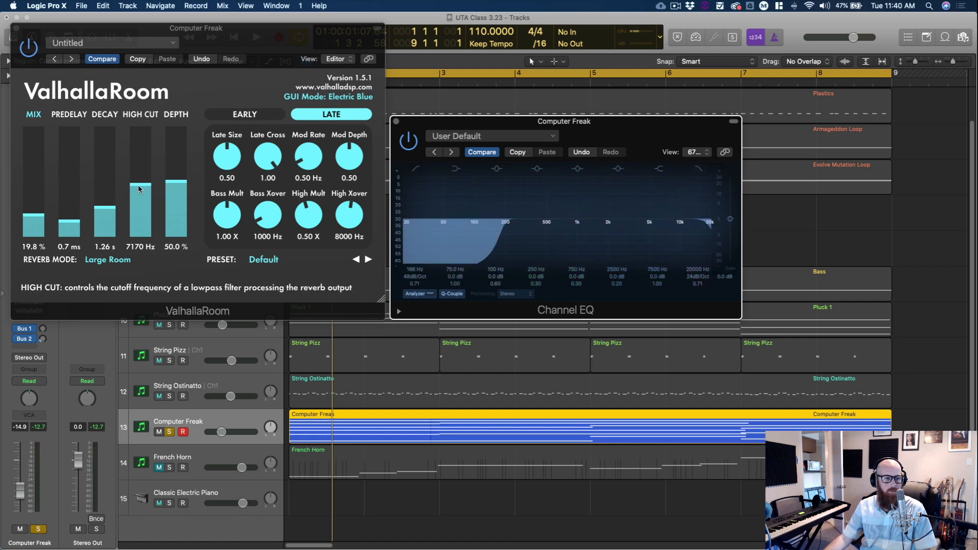
drag(139, 189, 140, 249)
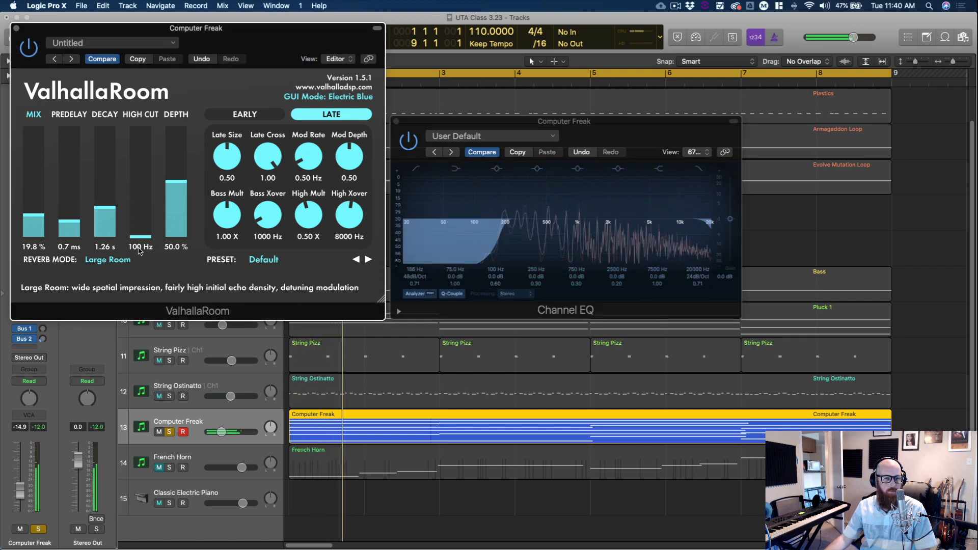
click(476, 267)
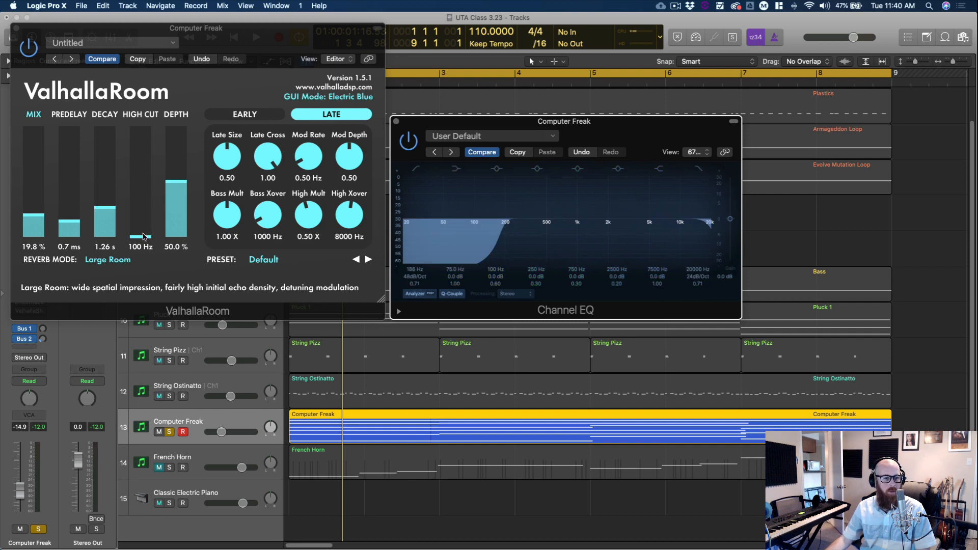
drag(143, 237, 140, 130)
key(space)
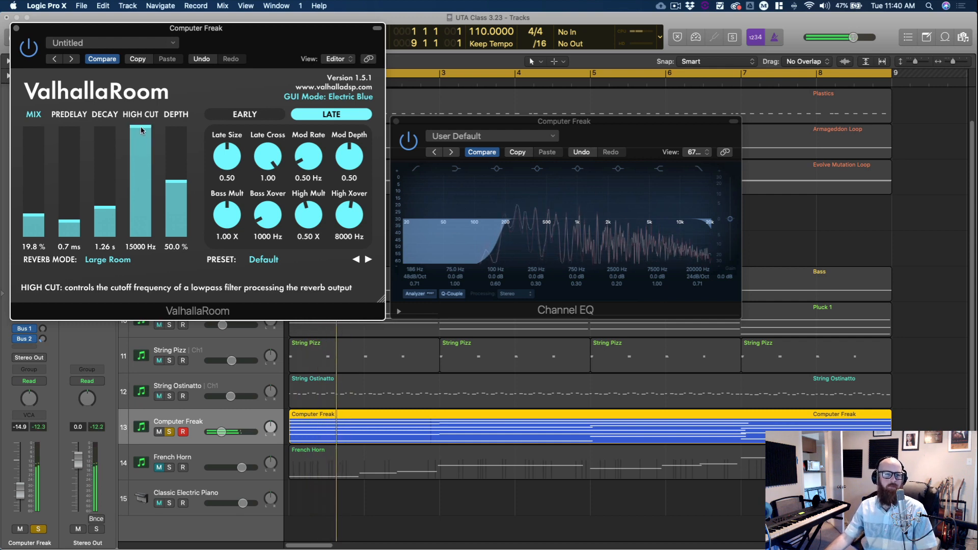
drag(141, 128, 142, 186)
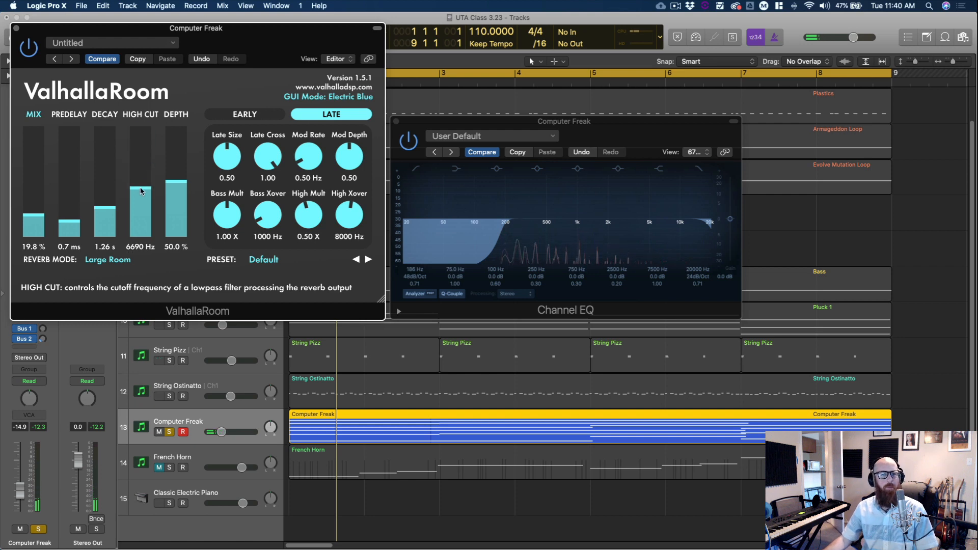
Step: Try gentler slopes and cutoffs on the Channel EQ, ending with the low cut at 174 Hz and 48 dB/Oct and the high cut at 20000 Hz
click(498, 256)
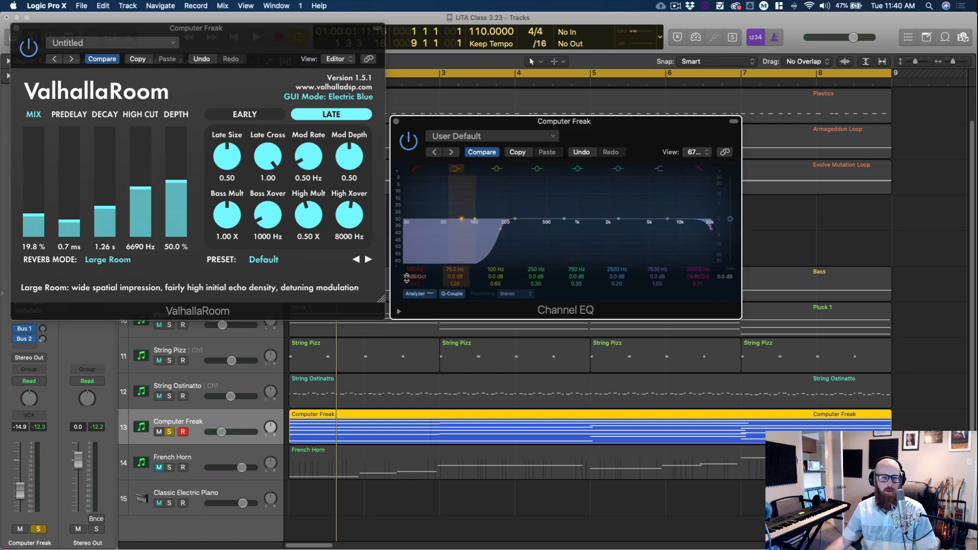
drag(407, 278, 406, 291)
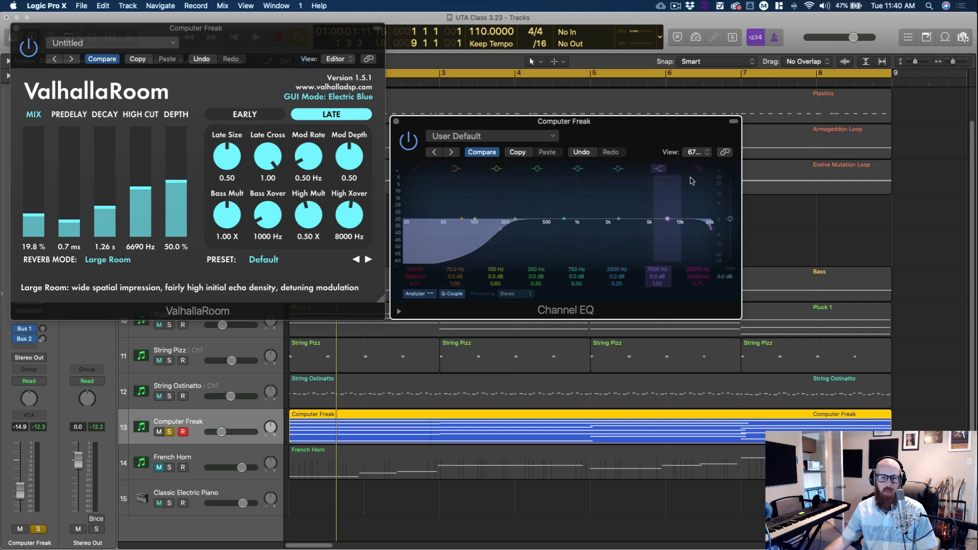
drag(697, 244, 619, 243)
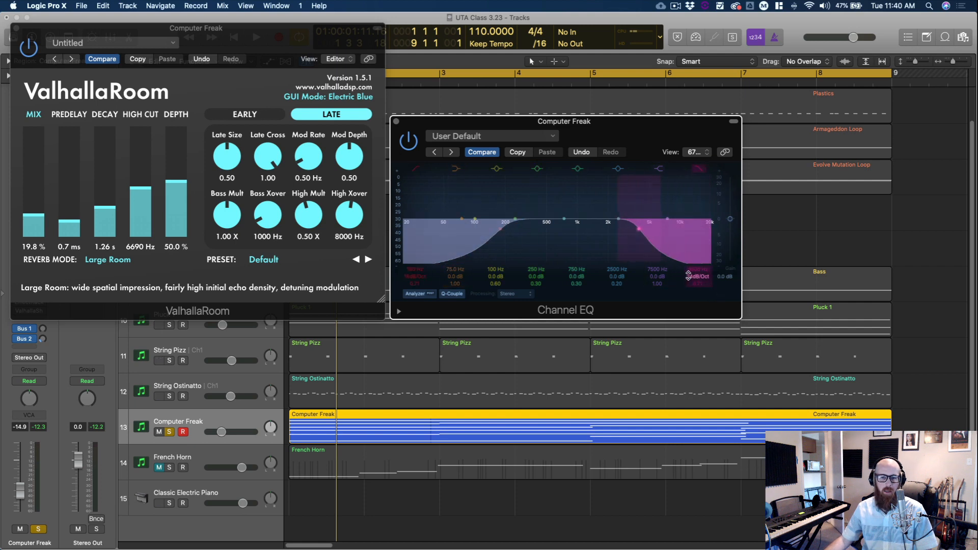
mouse_move(697, 278)
mouse_down()
mouse_move(697, 269)
mouse_move(697, 284)
mouse_up()
drag(509, 252, 478, 252)
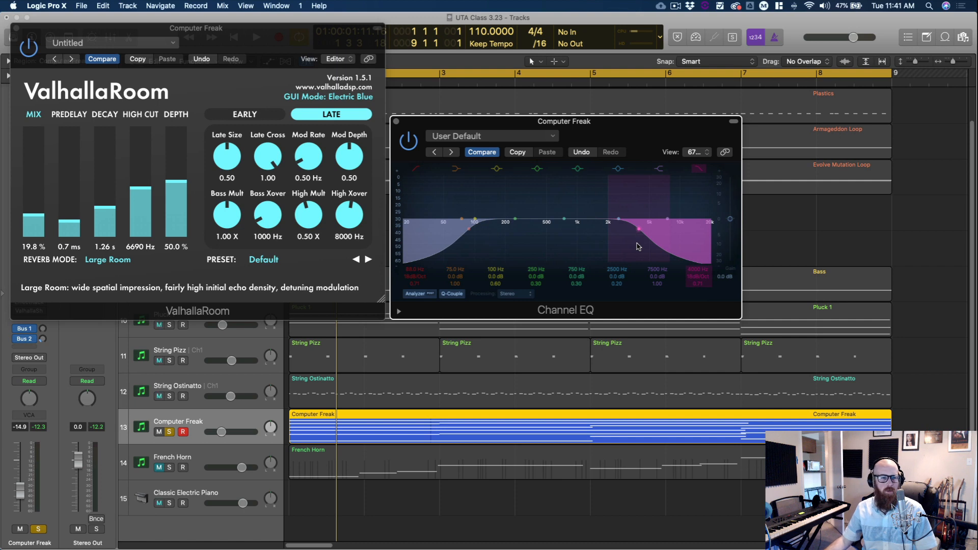
drag(638, 246, 710, 247)
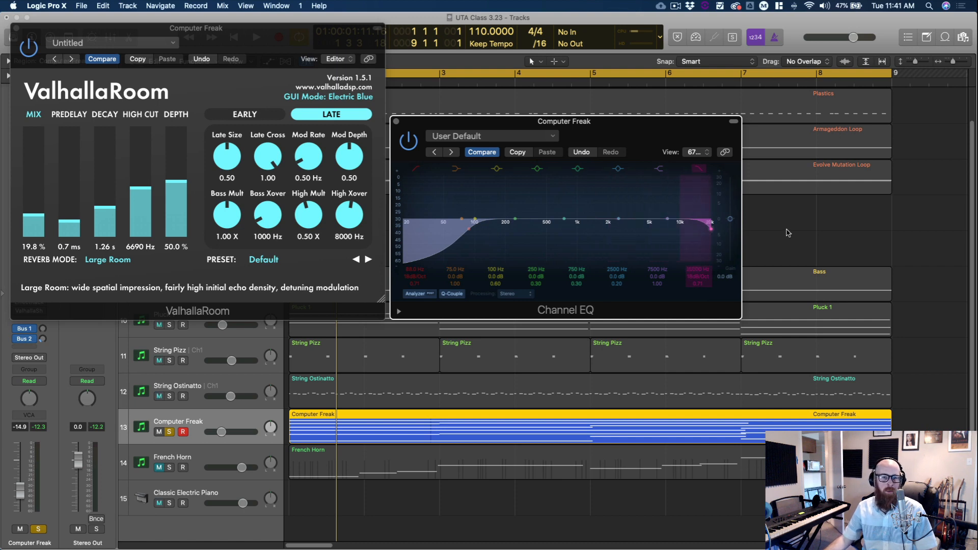
drag(469, 249, 492, 250)
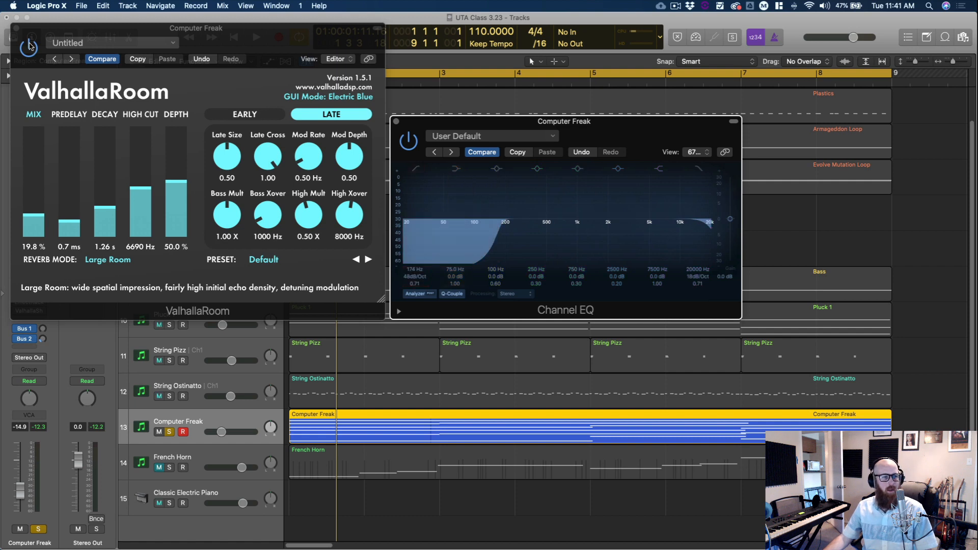
Step: Close ValhallaRoom and open Computer Freak's EffectRack plug-in, placing its window clear of the channel strip
click(16, 28)
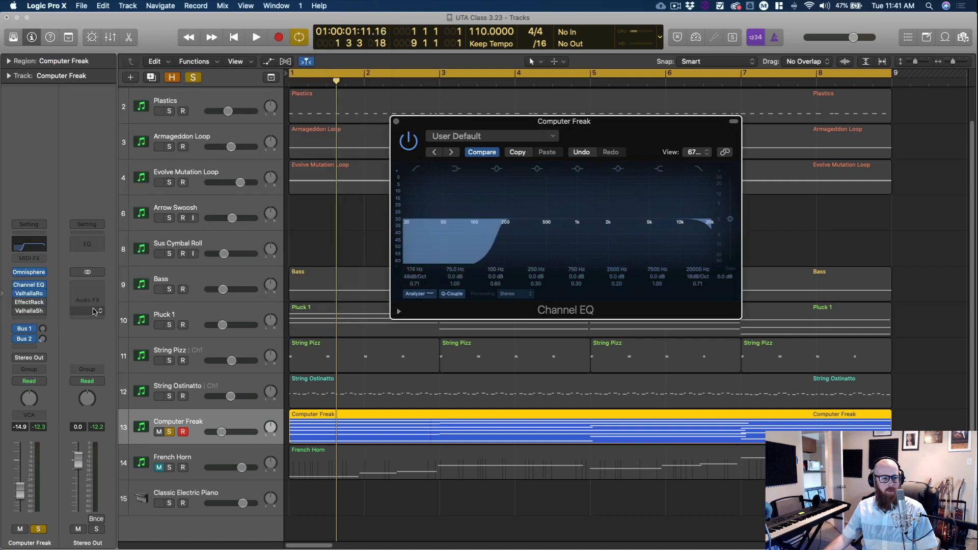
click(18, 303)
click(29, 302)
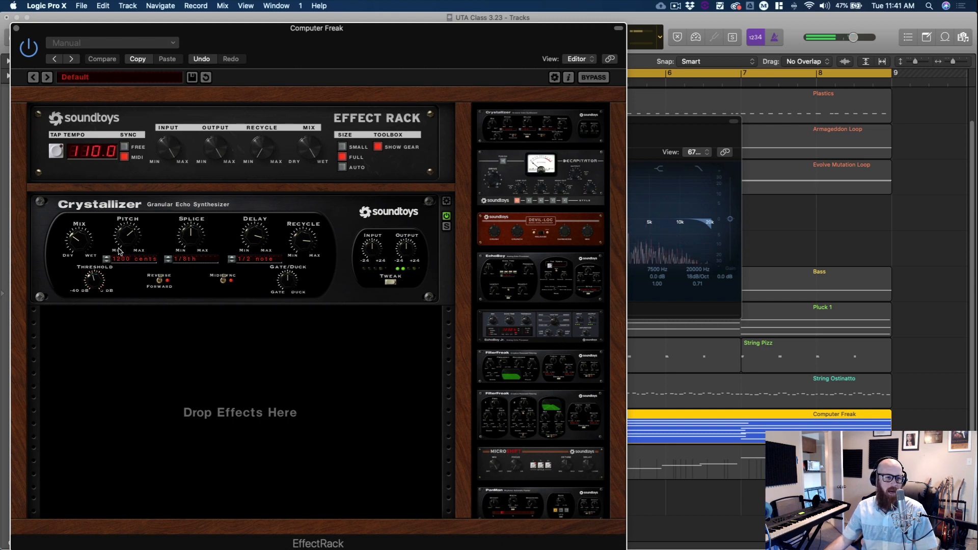
drag(315, 42, 400, 39)
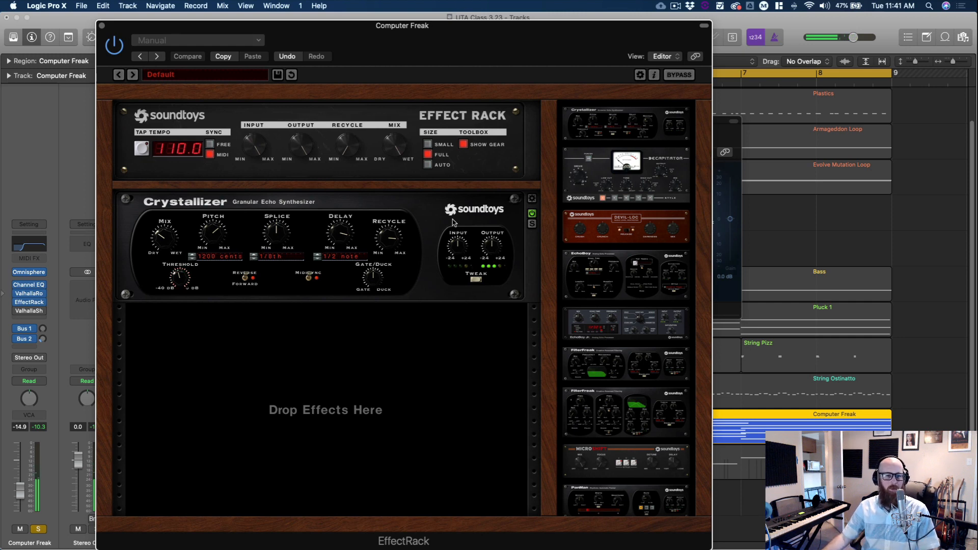
Step: Compare the sound with Crystallizer bypassed and enabled, and look over its Tweak controls
click(532, 213)
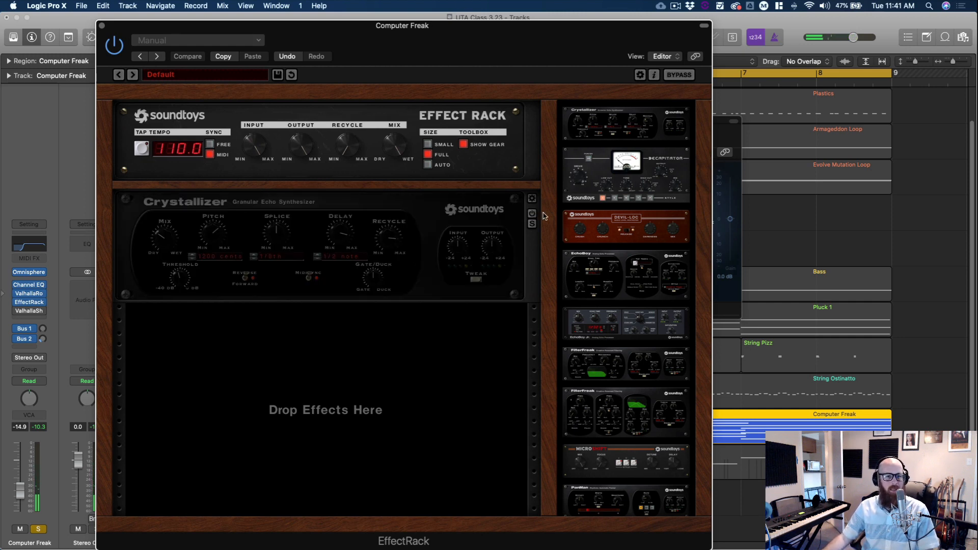
click(532, 214)
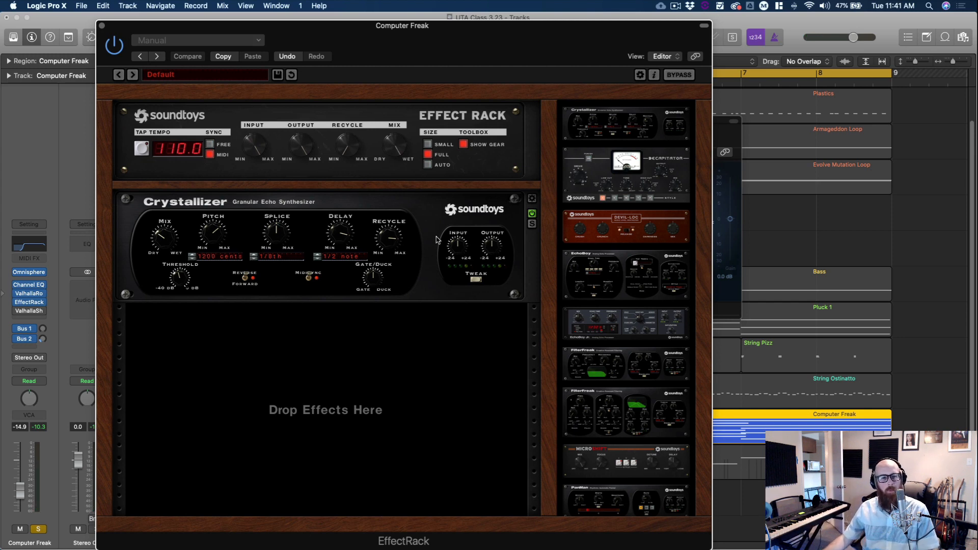
click(476, 279)
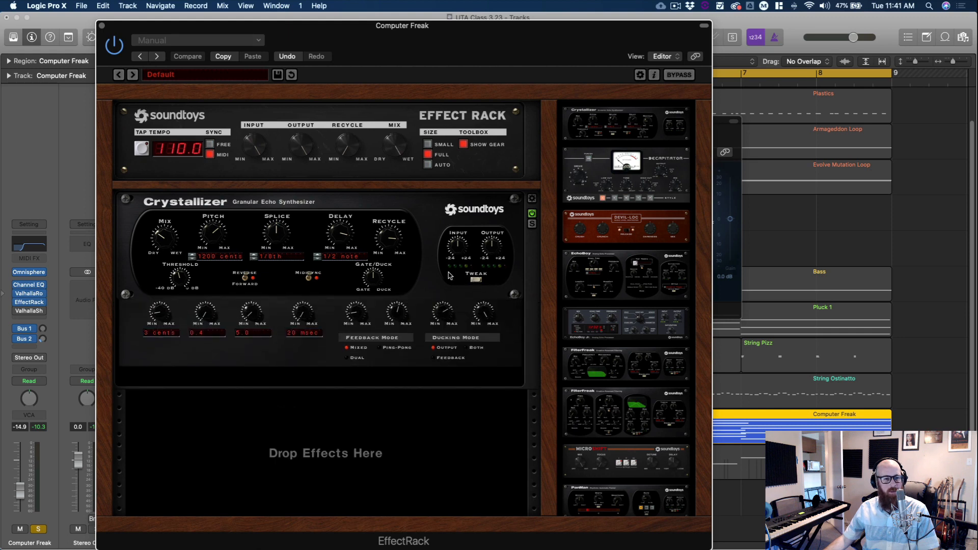
click(477, 280)
Step: Show Crystallizer's preset bar and browse its preset categories, keeping Original Crystals loaded
click(532, 199)
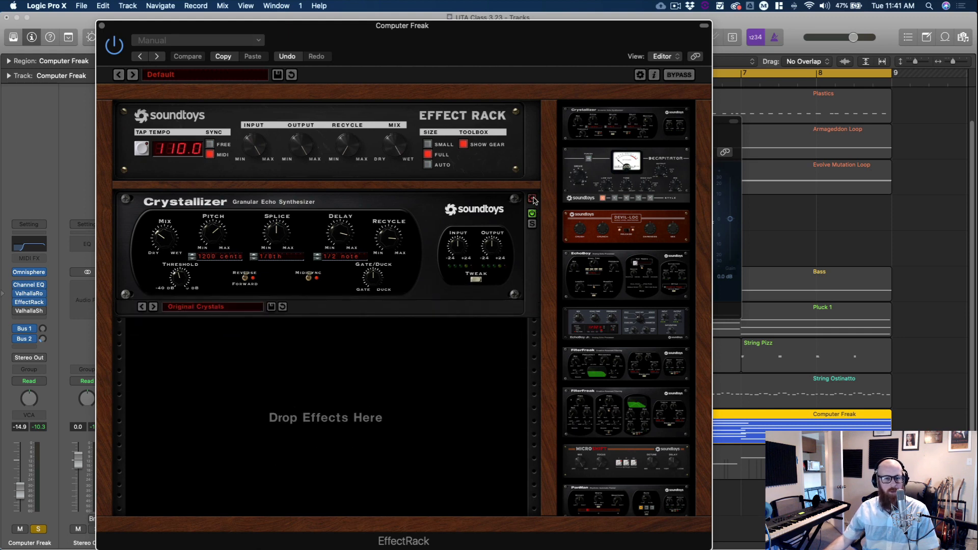
click(186, 310)
mouse_move(181, 151)
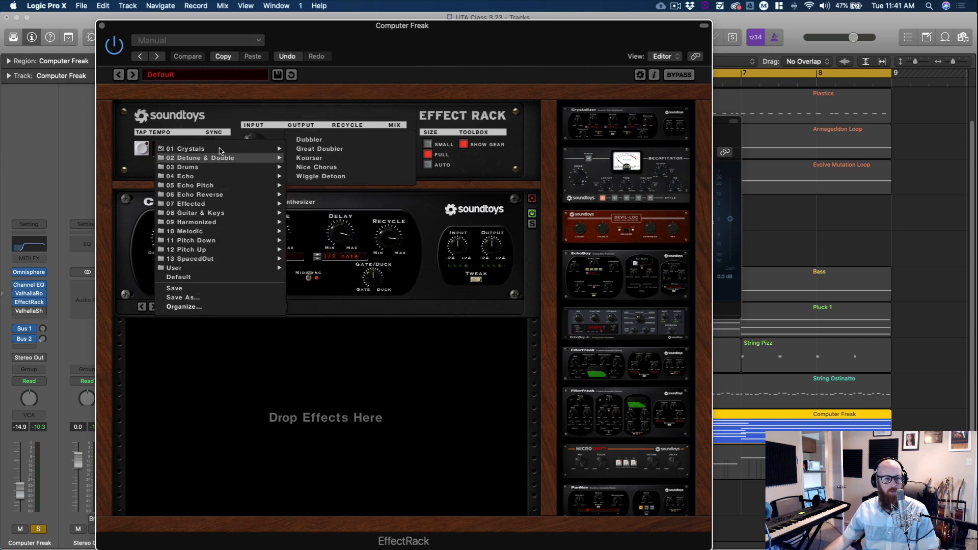
click(340, 344)
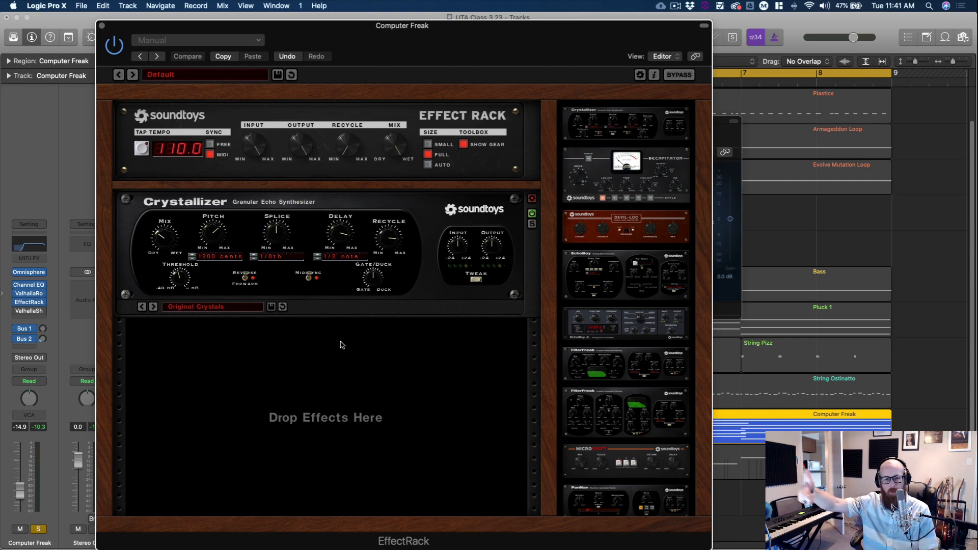
Step: Reveal Crystallizer's Tweak controls and raise its LowCut slightly while auditioning the Computer Freak track
key(space)
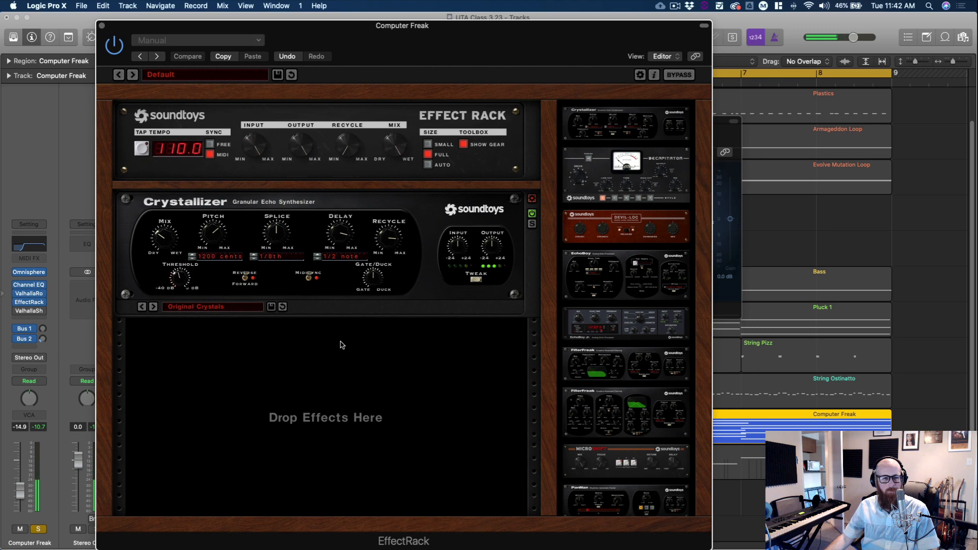
click(475, 280)
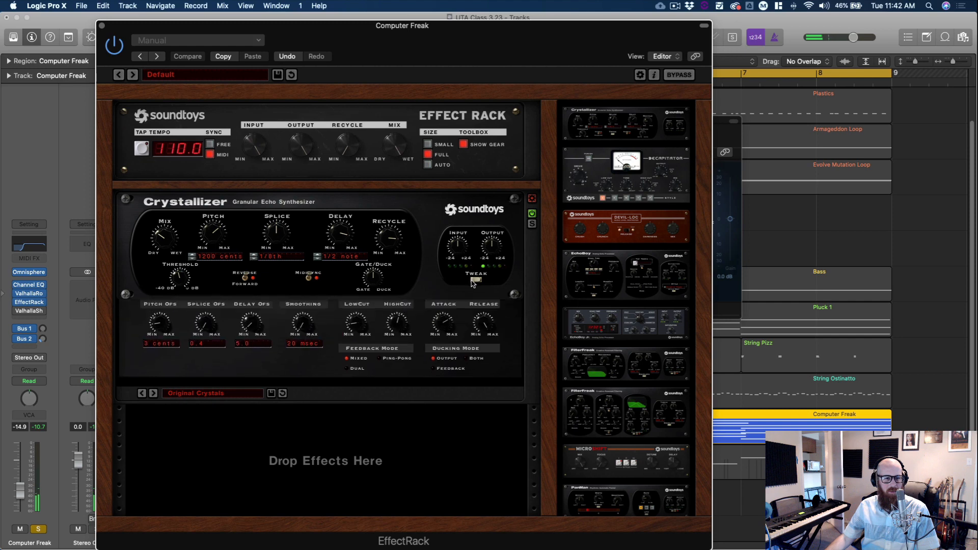
drag(355, 333, 355, 320)
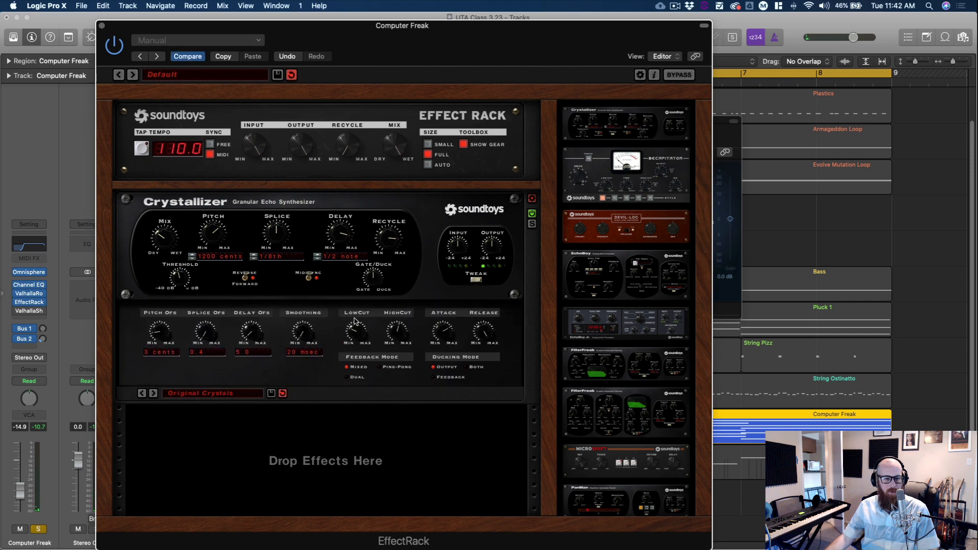
key(space)
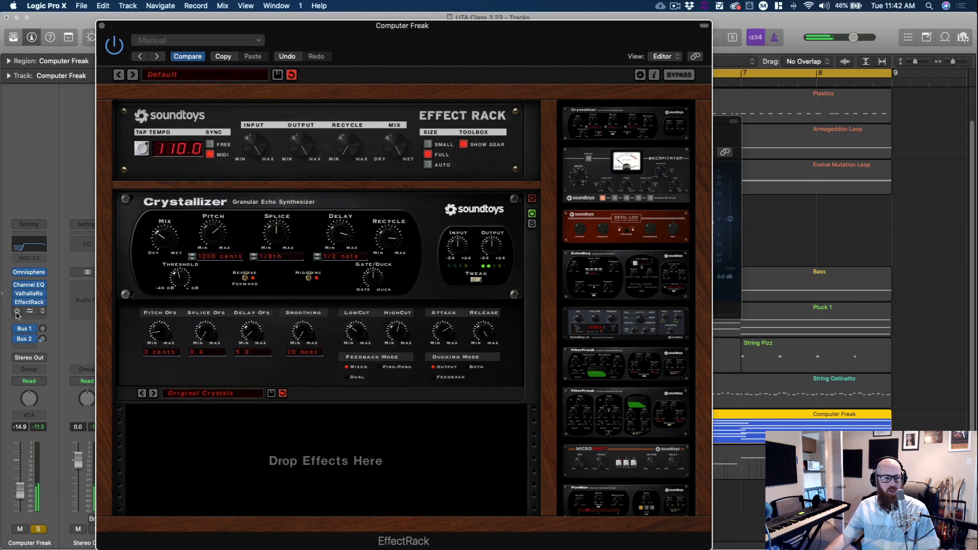
Step: Close the EffectRack and Channel EQ windows and open ValhallaShimmer, moving its window clear of the channel strip
click(103, 26)
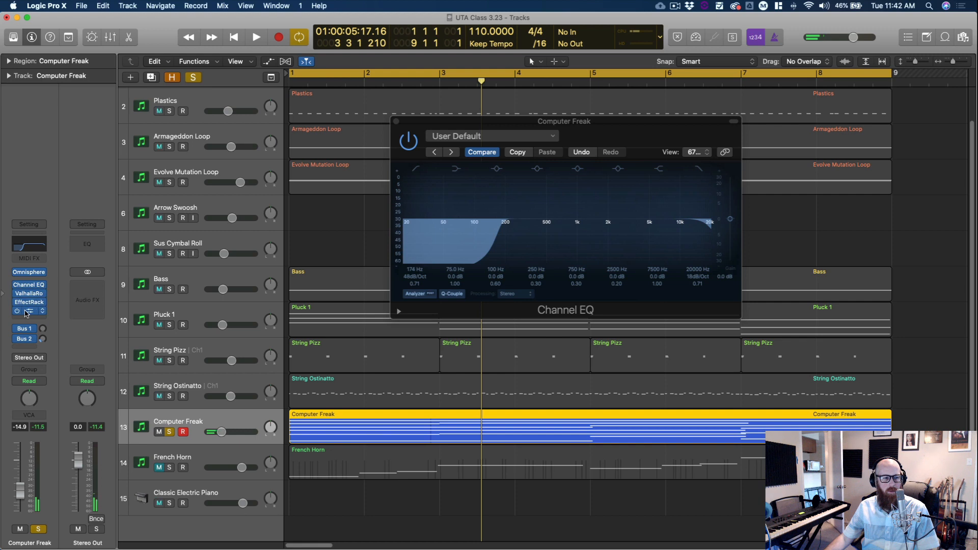
click(29, 311)
click(395, 121)
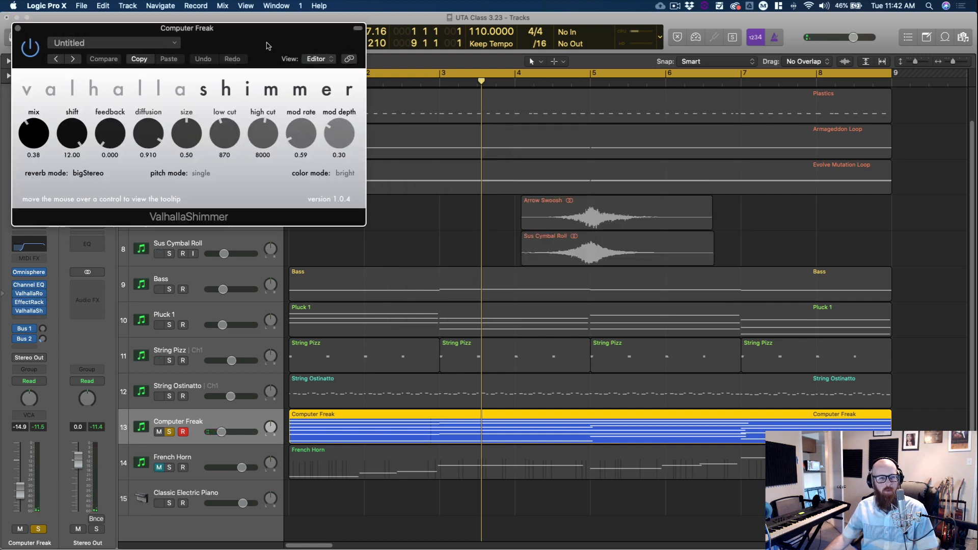
drag(260, 45, 304, 53)
Step: Audition Computer Freak with an exaggerated ValhallaShimmer mix and settle the mix at about 0.41
key(space)
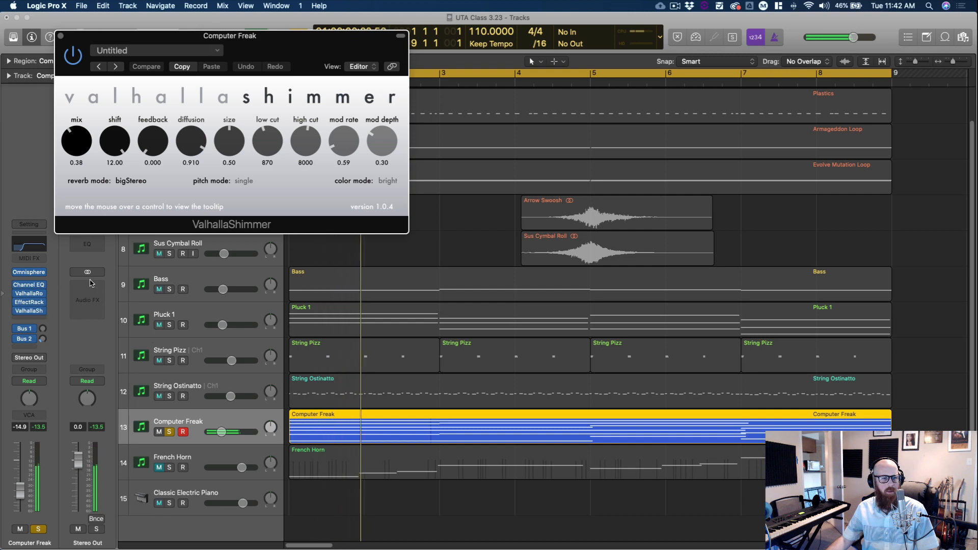
drag(82, 153, 77, 129)
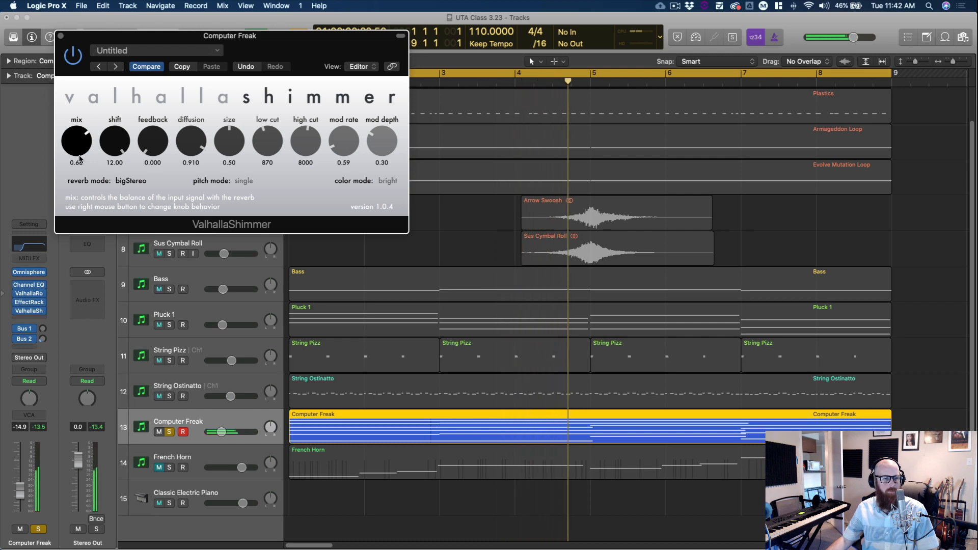
drag(77, 132, 84, 189)
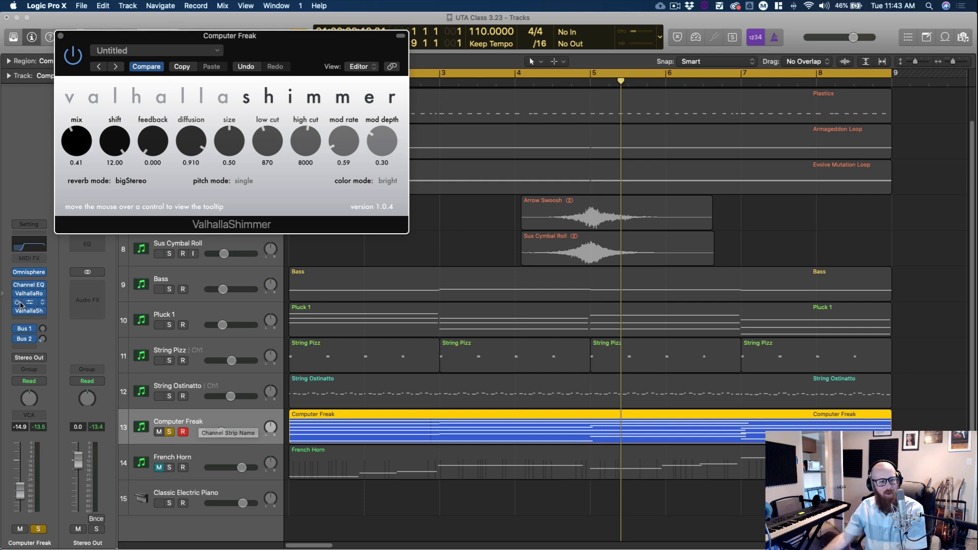
Step: Unsolo Computer Freak and compare it in the full arrangement with ValhallaRoom, EffectRack and ValhallaShimmer bypassed and re-enabled
key(space)
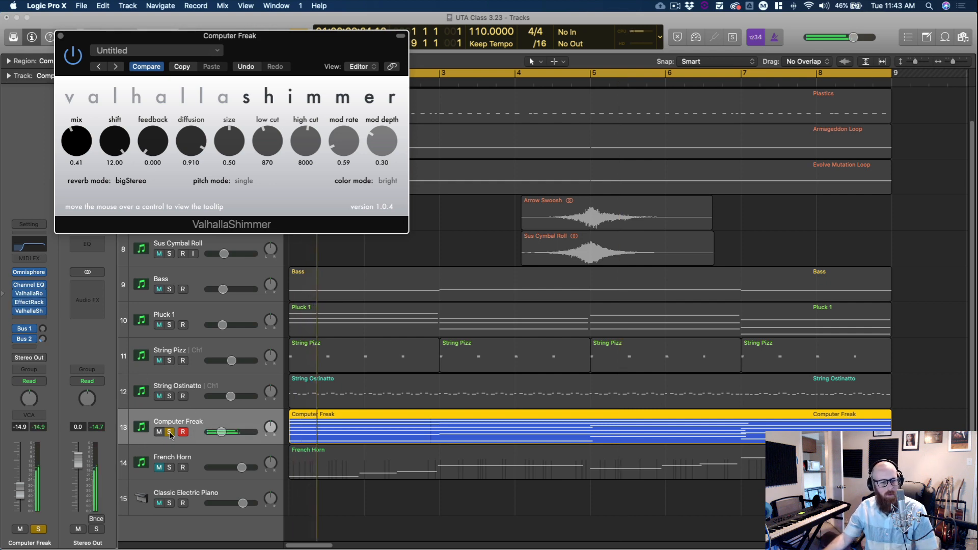
click(171, 433)
click(17, 302)
click(16, 294)
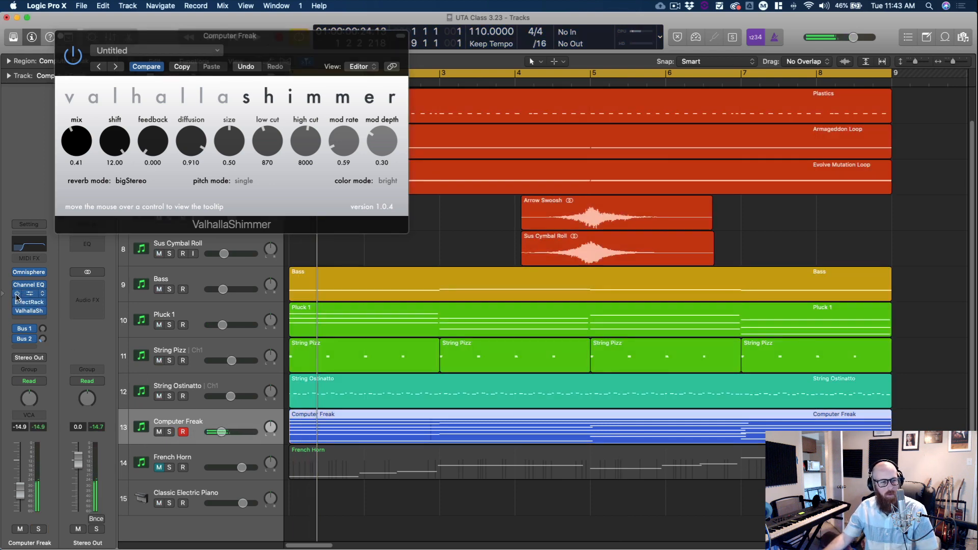
click(17, 311)
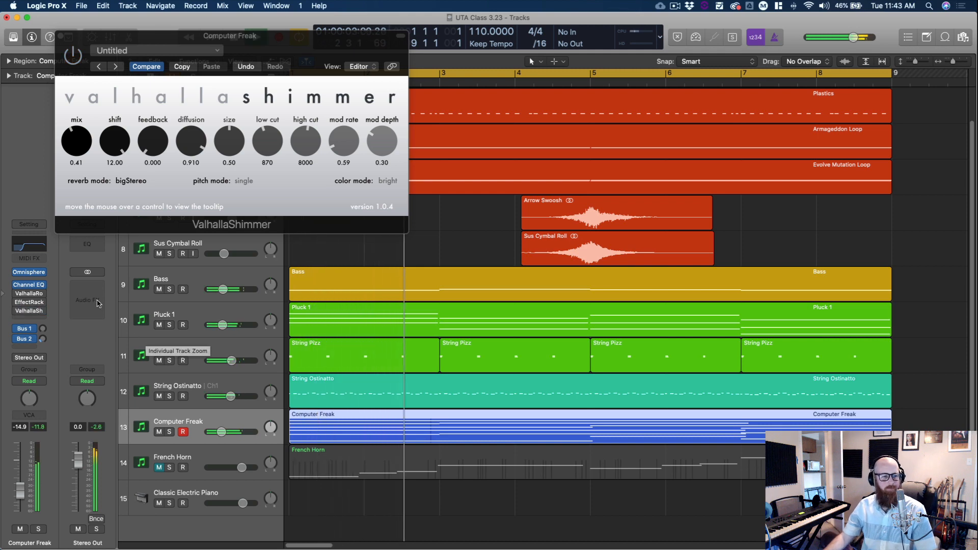
drag(16, 294, 17, 311)
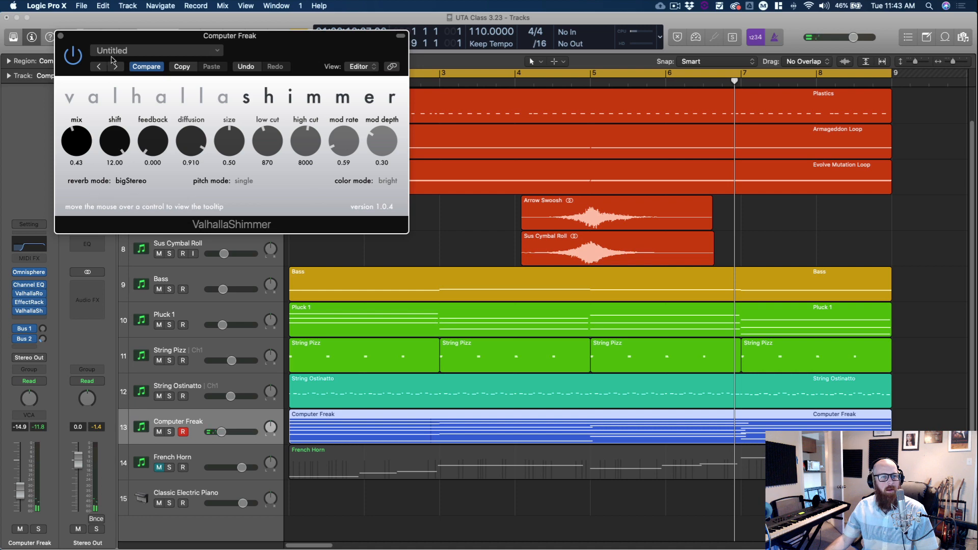
Step: Close the ValhallaShimmer window and deselect the Computer Freak region
click(60, 37)
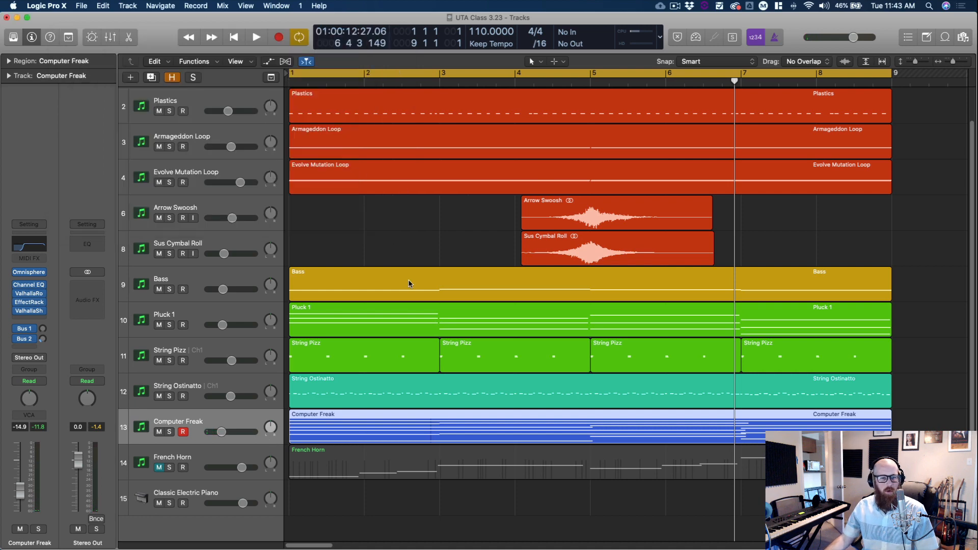
click(399, 249)
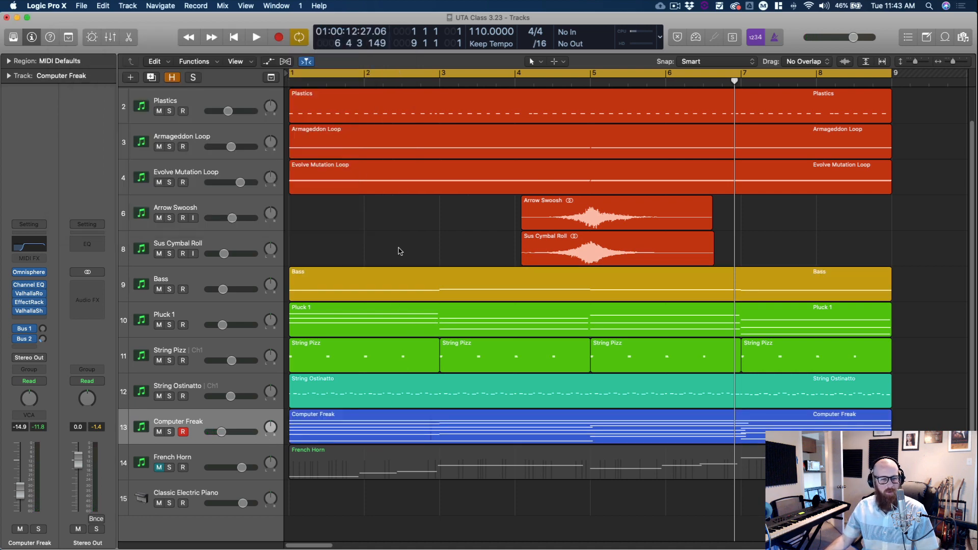
Step: Unmute and solo the French Horn track and play it from the start of the project
click(162, 474)
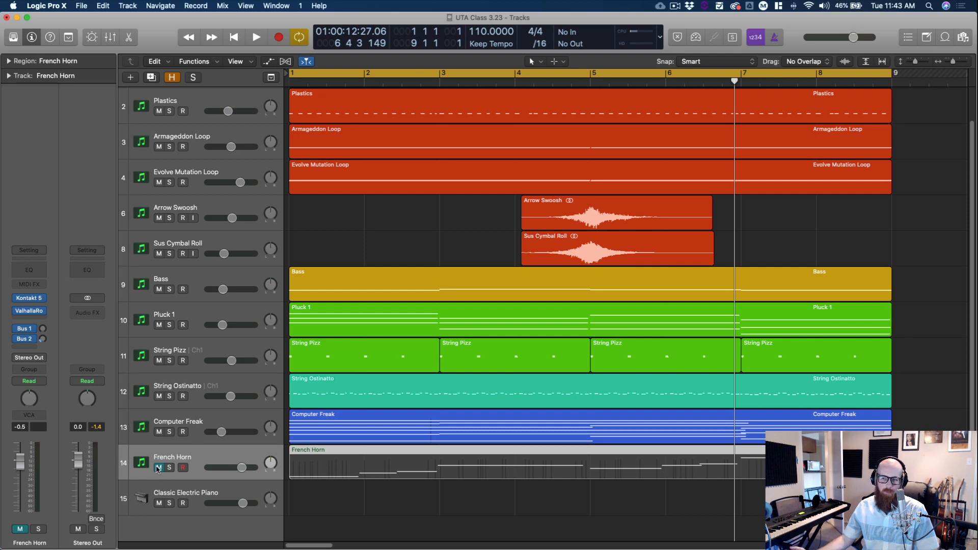
click(158, 468)
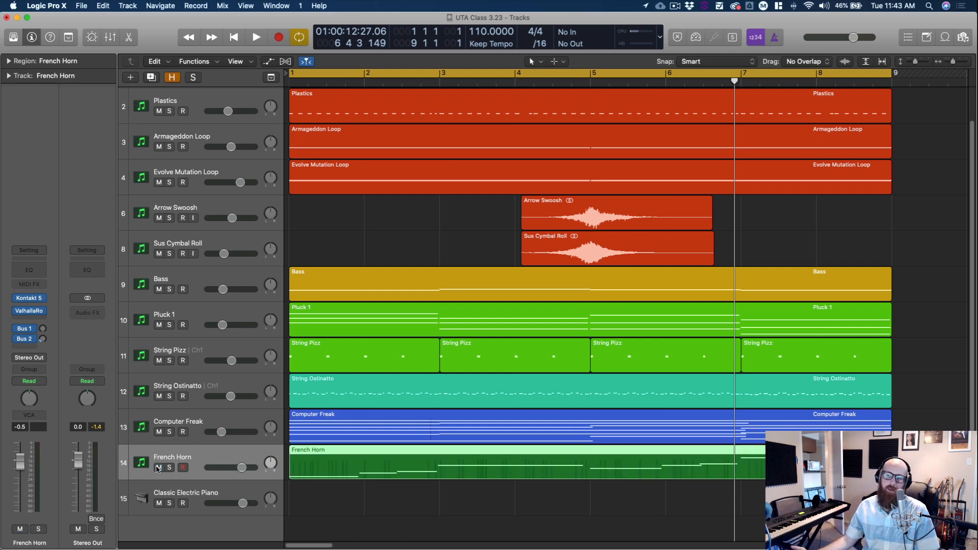
click(352, 505)
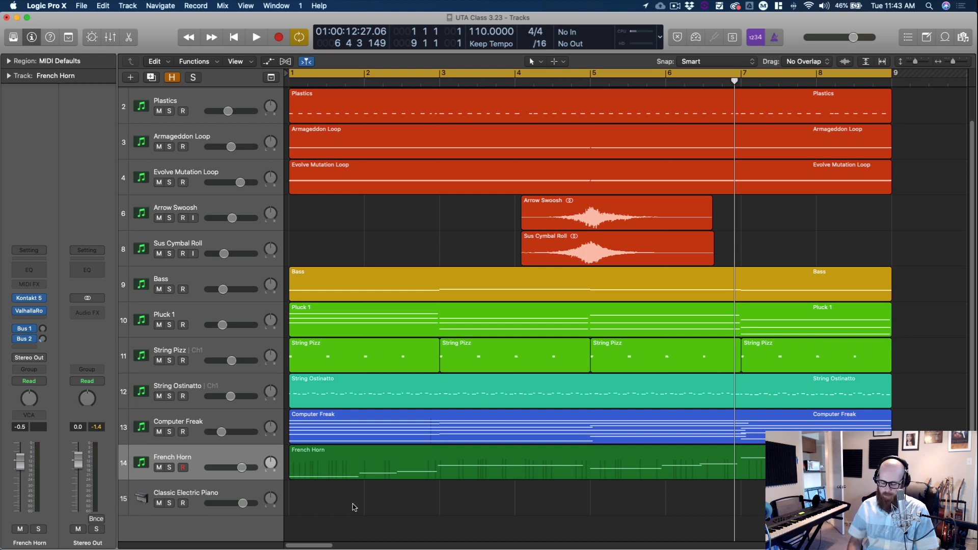
key(Return)
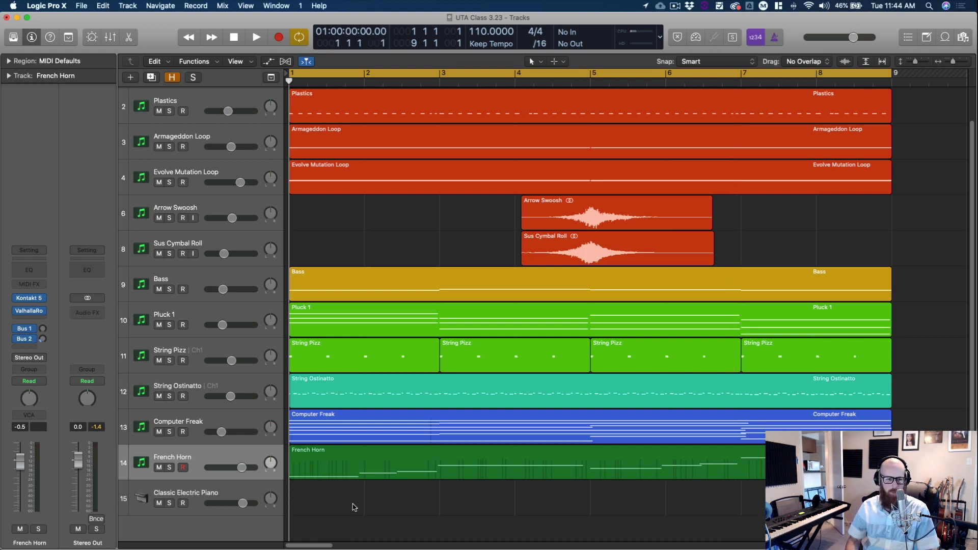
click(170, 469)
key(space)
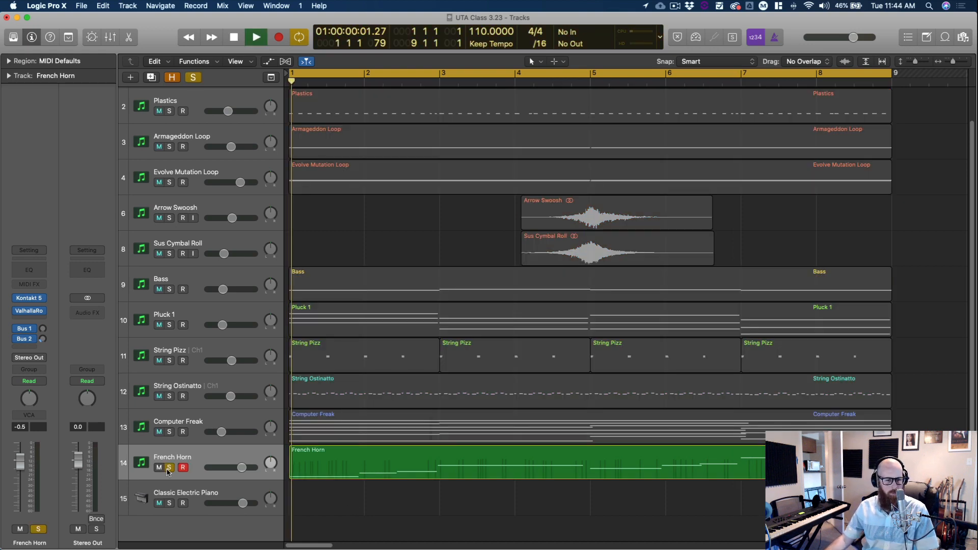
Step: Add a Channel EQ to the French Horn and look over its Kontakt instrument, closing both plug-in windows
click(30, 273)
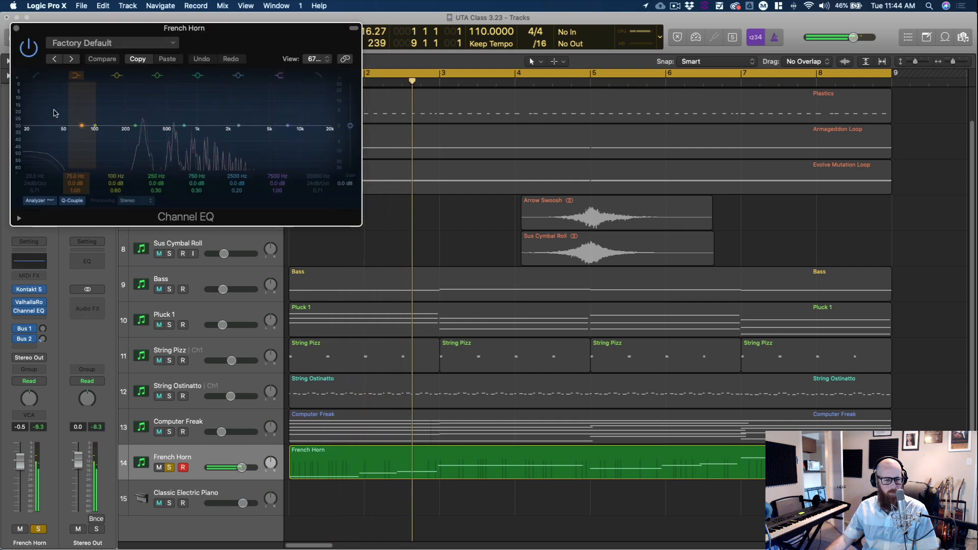
click(16, 28)
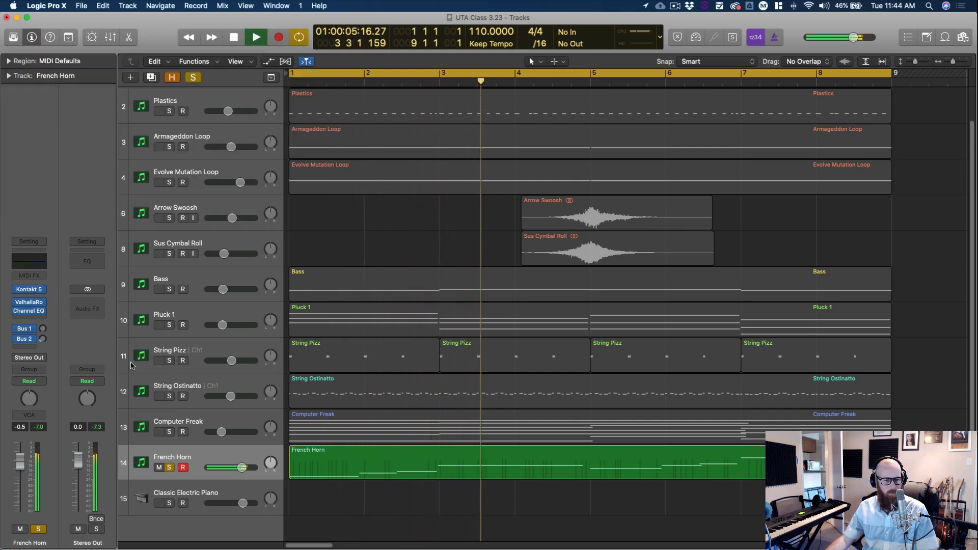
mouse_move(35, 291)
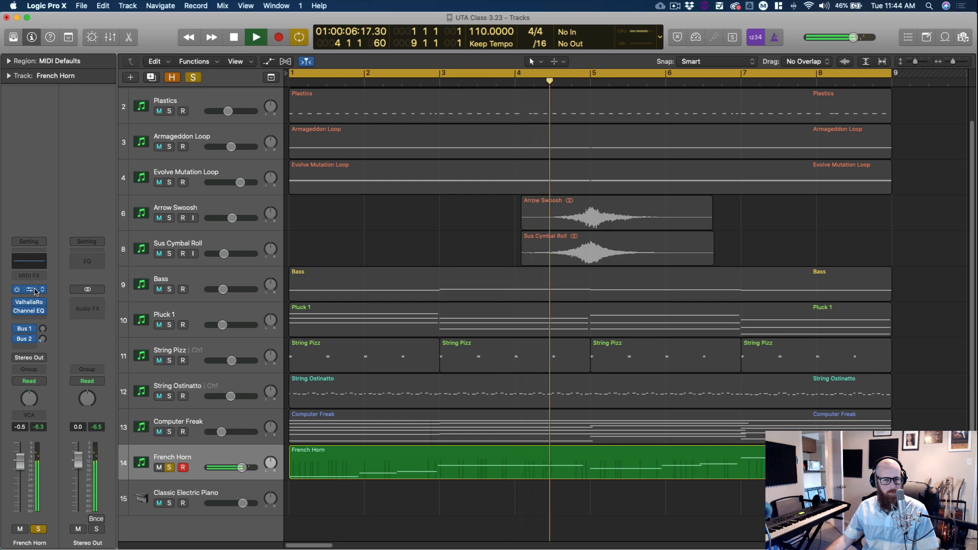
click(35, 291)
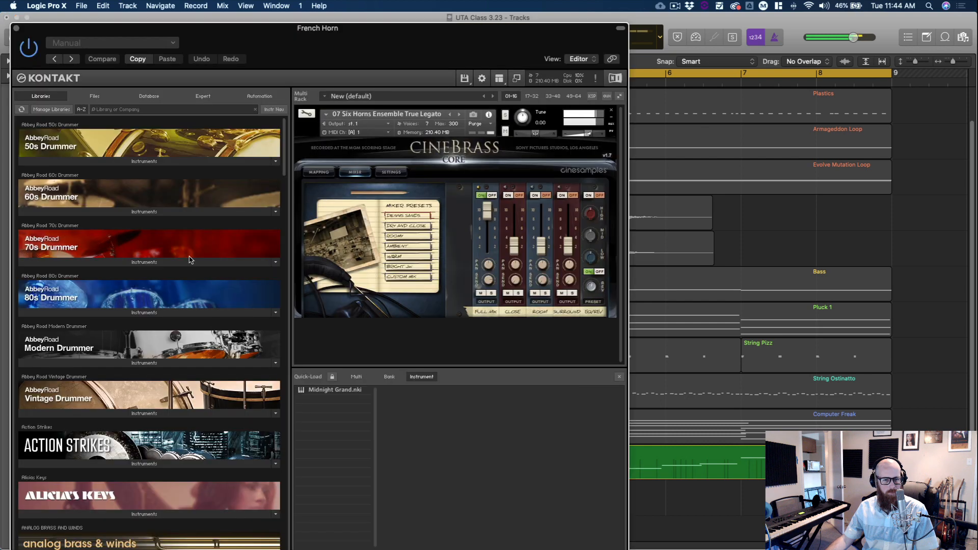
click(16, 28)
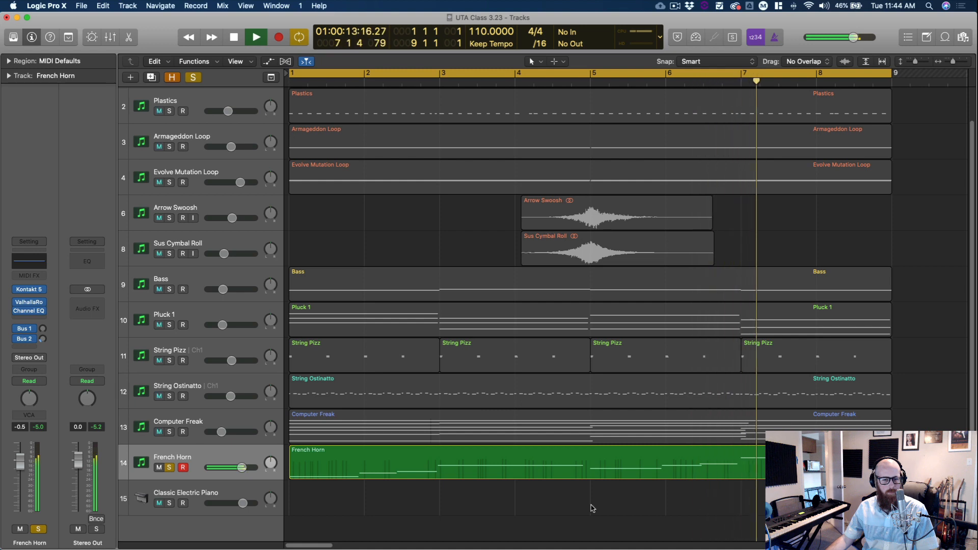
Step: Unsolo the French Horn to hear it in the full arrangement, return the playhead to the start and save the project
click(169, 467)
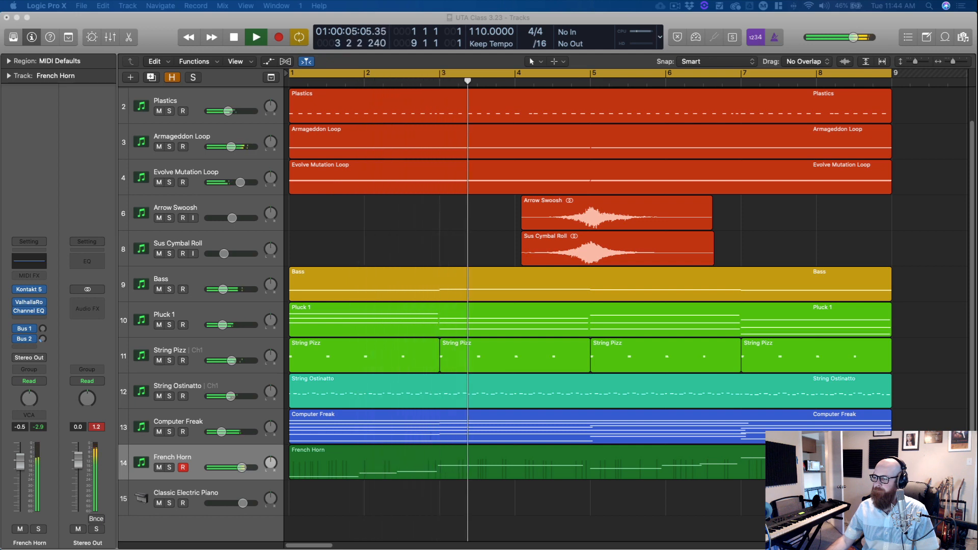
key(space)
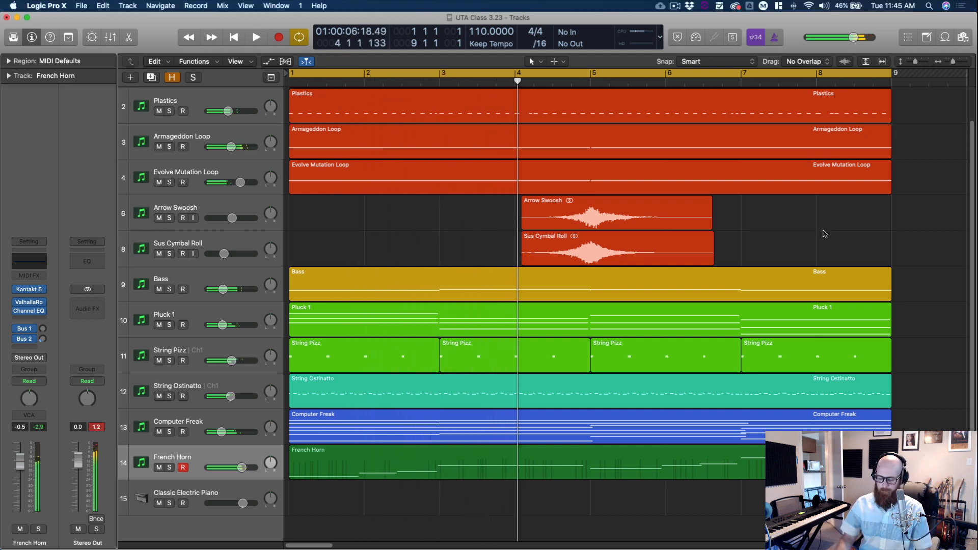
key(Return)
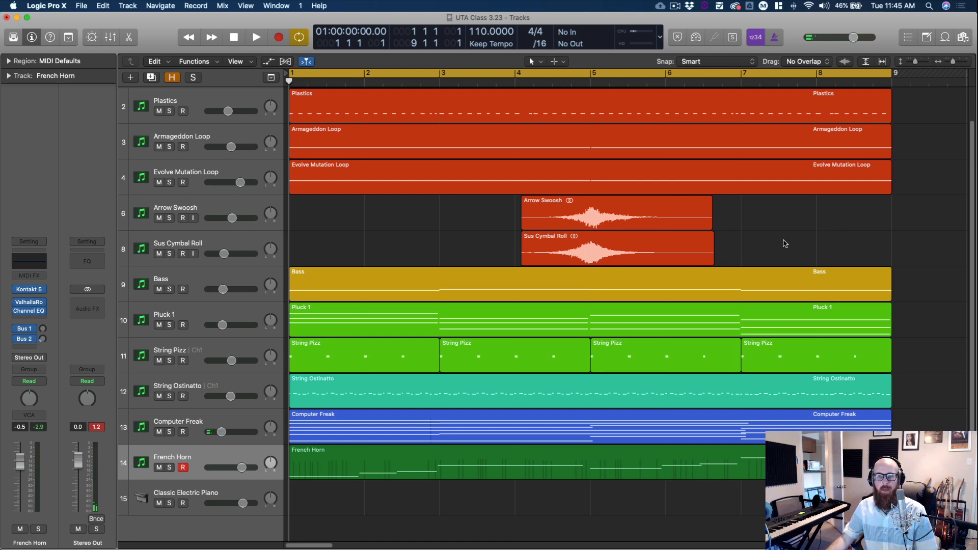
key(super+s)
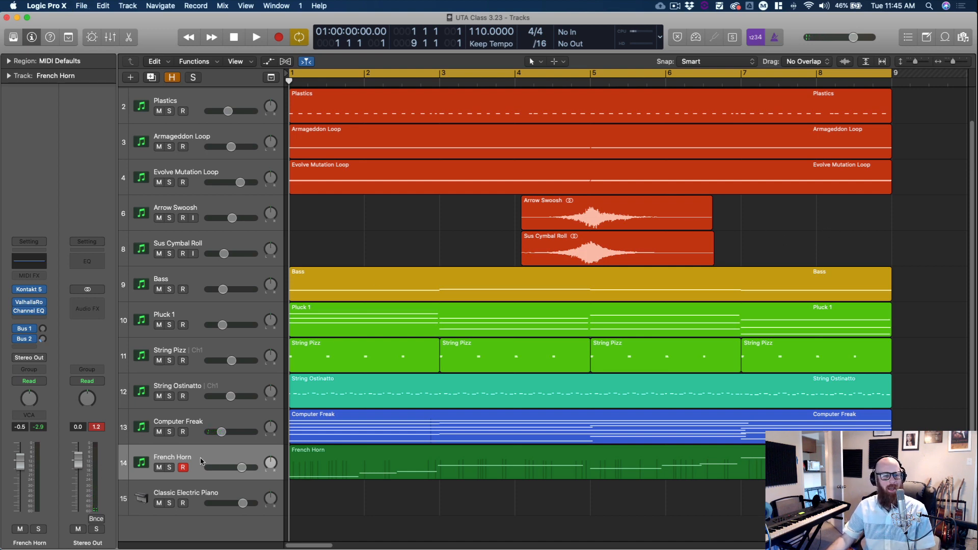
Step: Solo the French Horn while reviewing its ValhallaRoom reverb settings, and unsolo the track
click(192, 447)
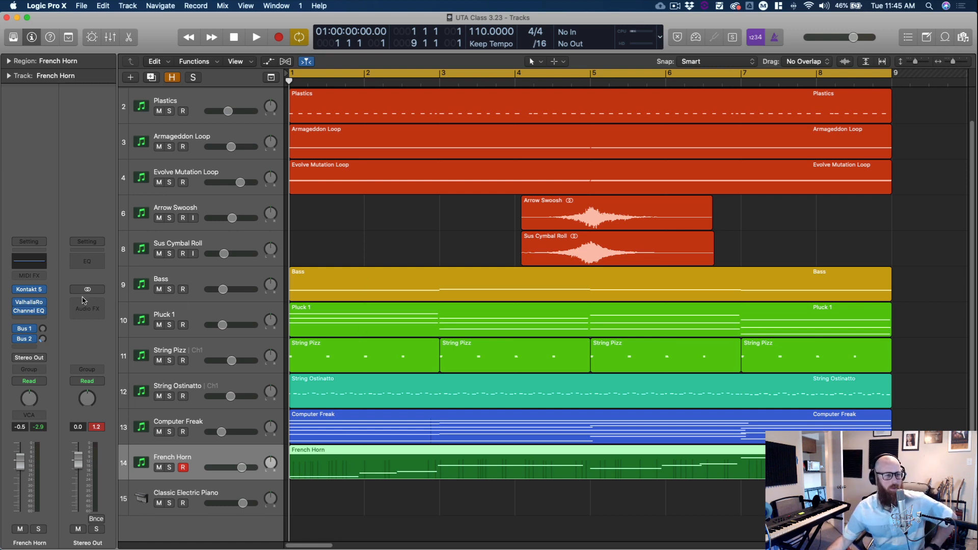
click(169, 467)
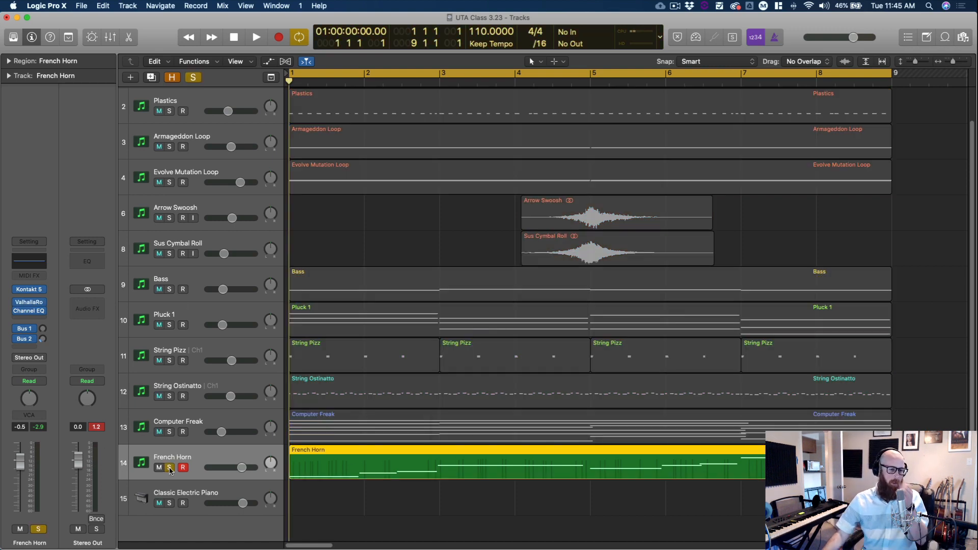
key(space)
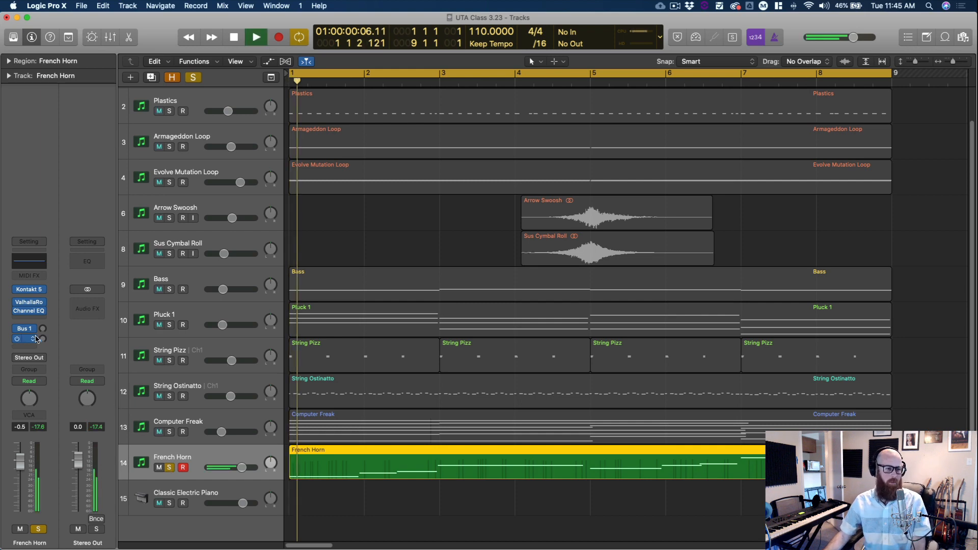
click(29, 306)
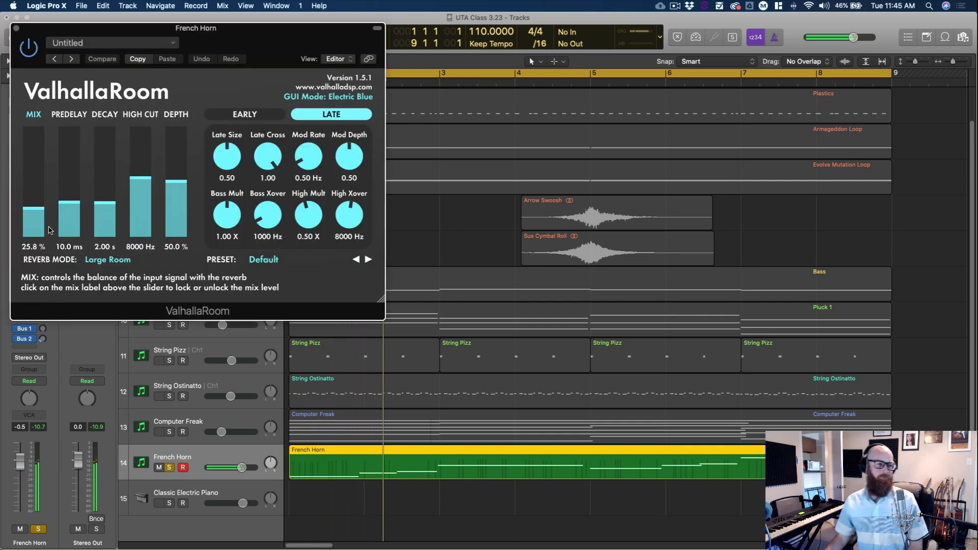
click(16, 29)
click(168, 467)
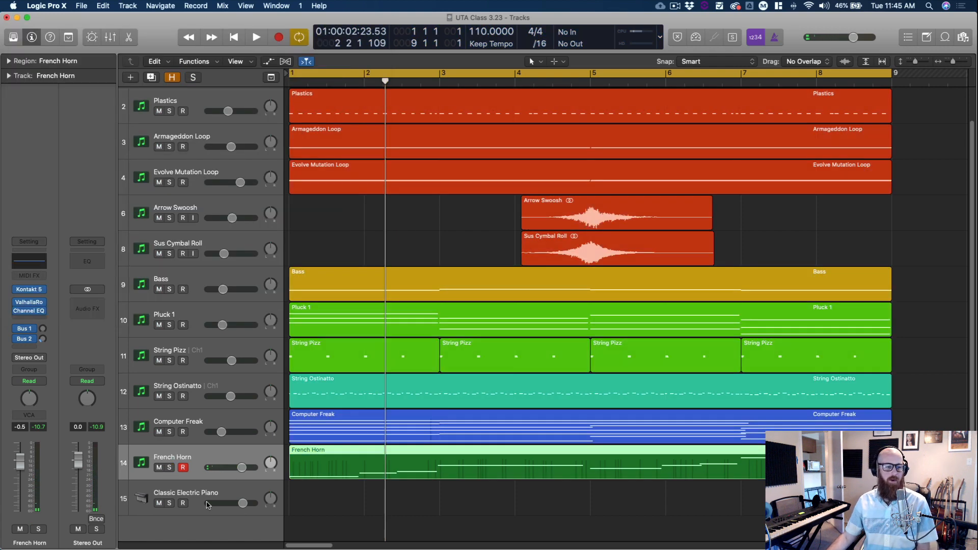
Step: Delete the empty Classic Electric Piano track and create a fresh software instrument track below the French Horn
click(205, 492)
key(super+BackSpace)
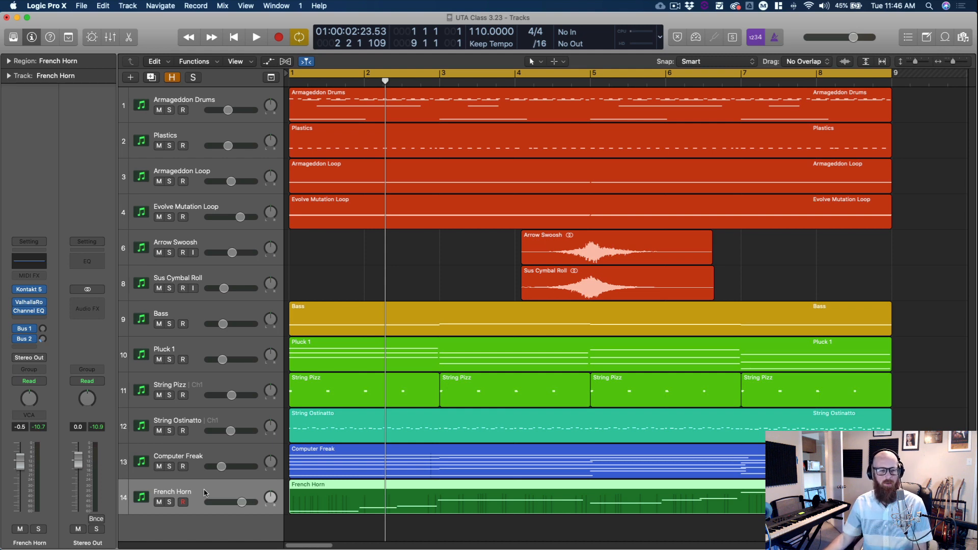
double_click(195, 535)
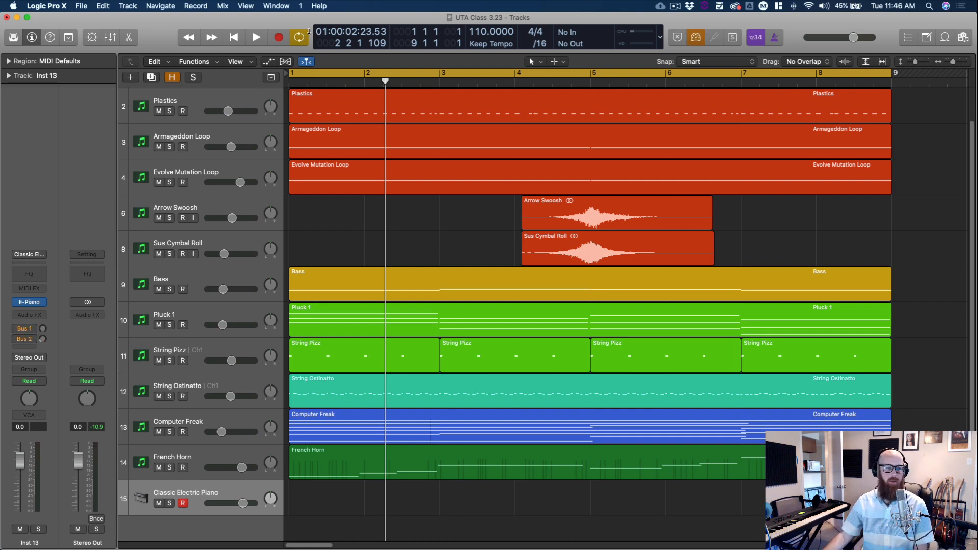
Step: Solo the new Classic Electric Piano track and record a melody across bars 1 to 4
click(170, 503)
key(space)
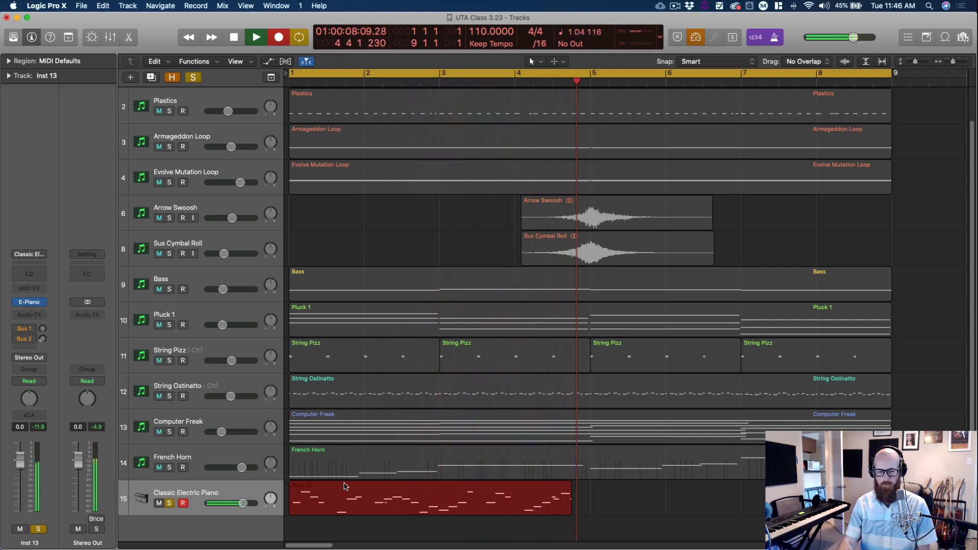
key(space)
Step: Open the recorded electric piano region in the Piano Roll and review its notes, playing from the start
double_click(364, 492)
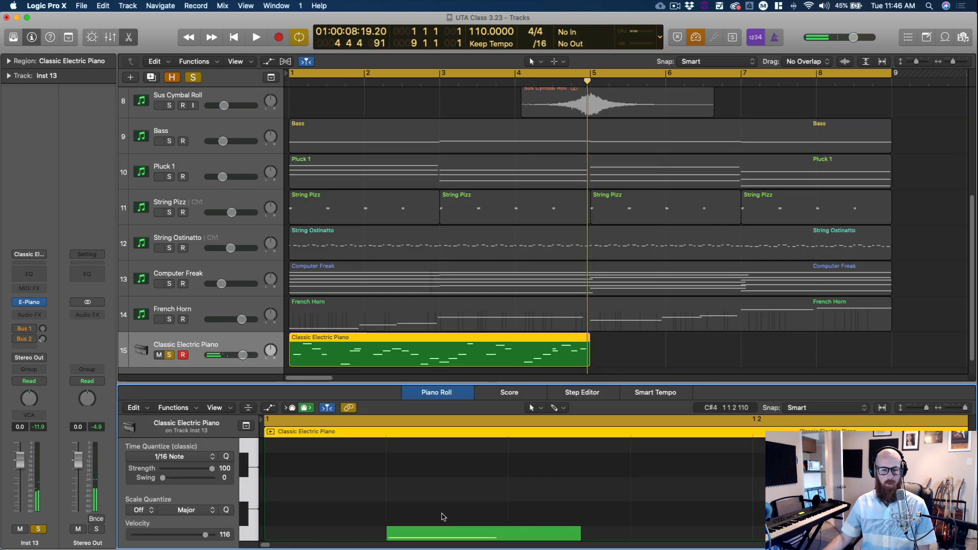
key(super+a)
scroll(451, 508, down, 4)
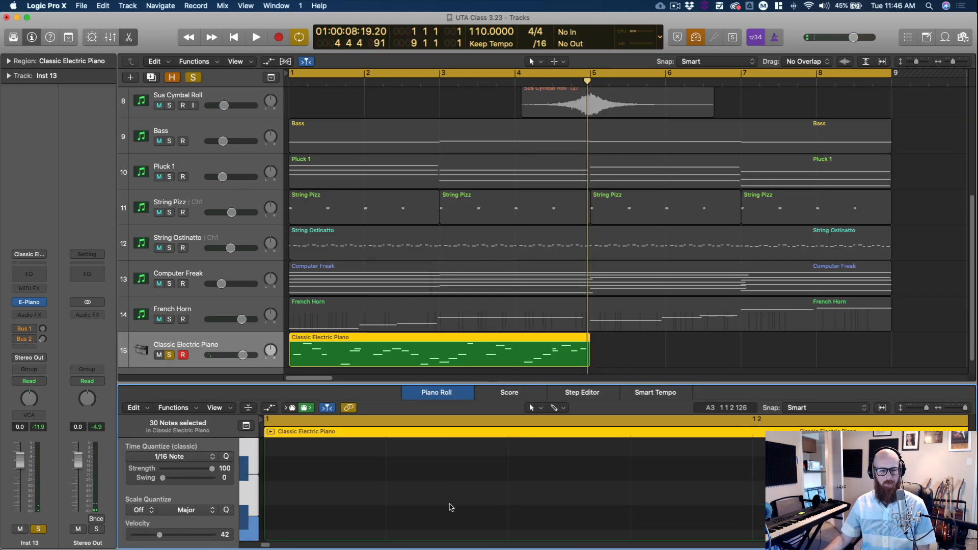
scroll(451, 508, up, 3)
scroll(451, 508, down, 10)
scroll(451, 507, up, 10)
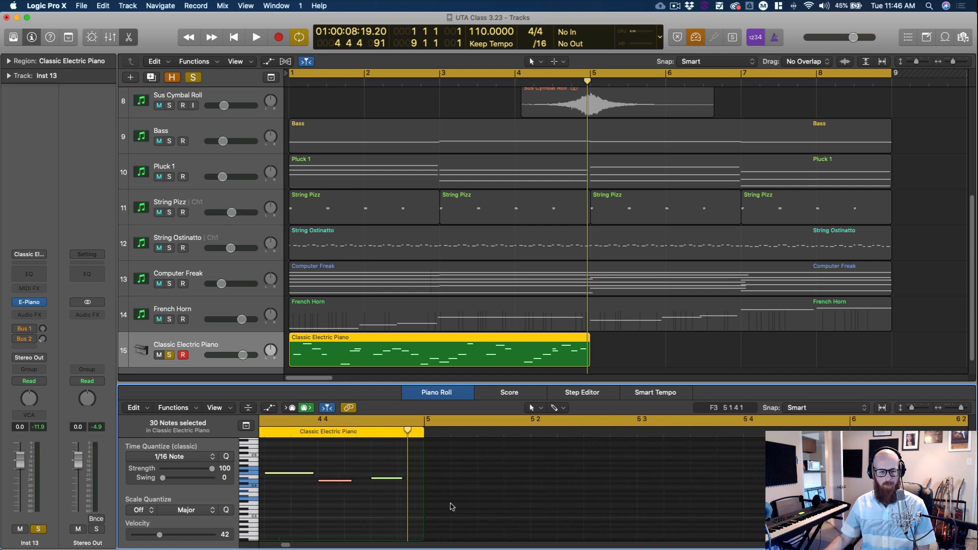
click(358, 512)
key(Return)
key(space)
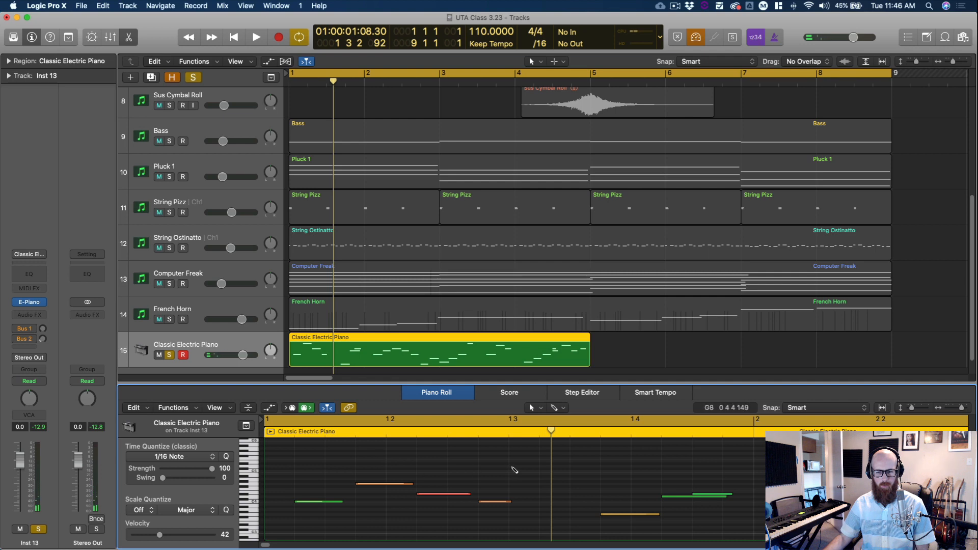
Step: Shift the first seven notes of the melody earlier together so the first one starts on bar 1, and resume playback
drag(761, 448, 324, 534)
scroll(334, 473, up, 5)
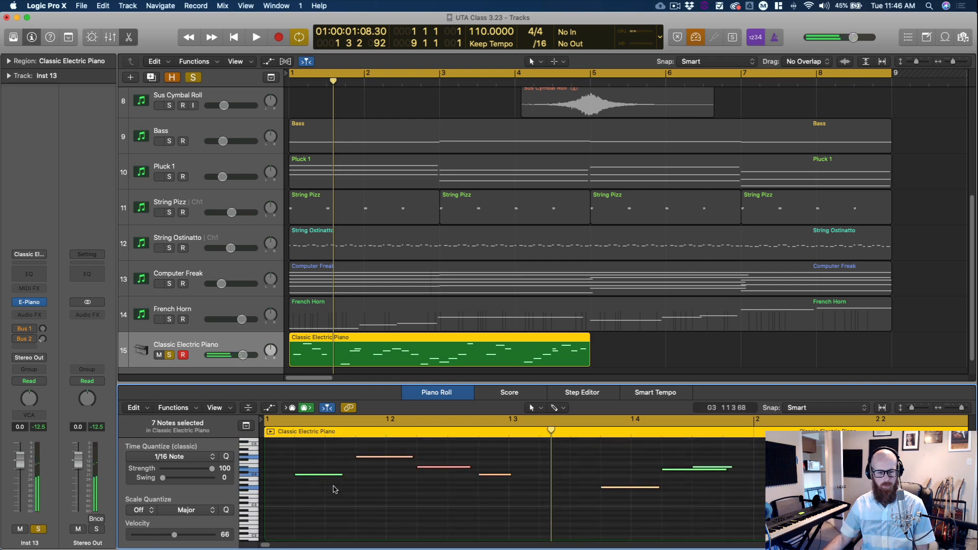
drag(319, 477, 299, 476)
key(space)
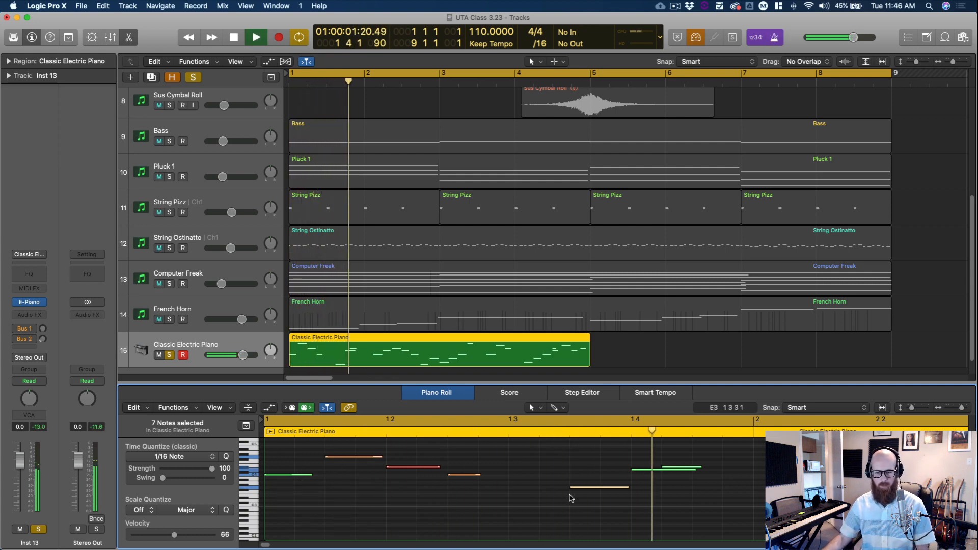
Step: Move the overlapping last note of bar 1 later so it follows the preceding note, and close the Piano Roll
key(super+Left)
key(super+Left)
key(super+Left)
drag(486, 468, 503, 469)
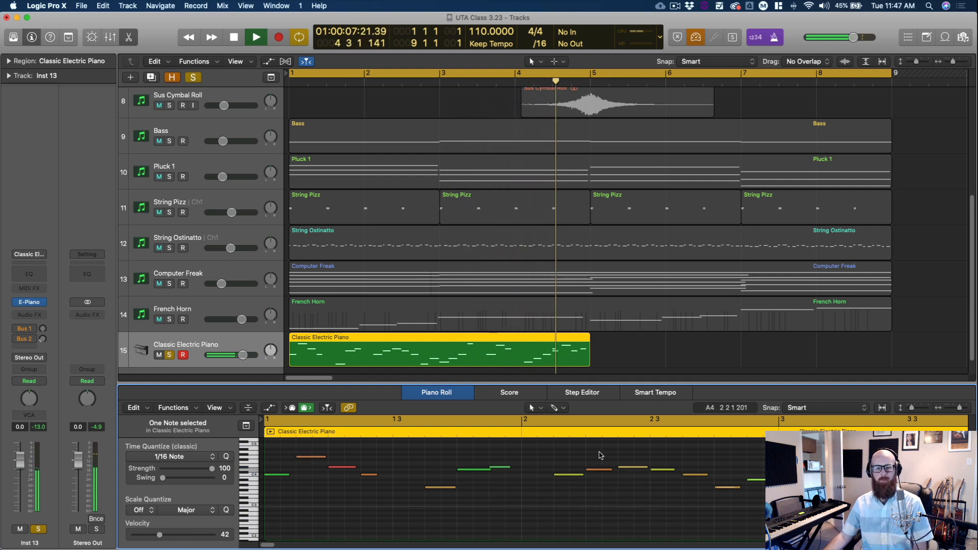
key(x)
key(x)
key(space)
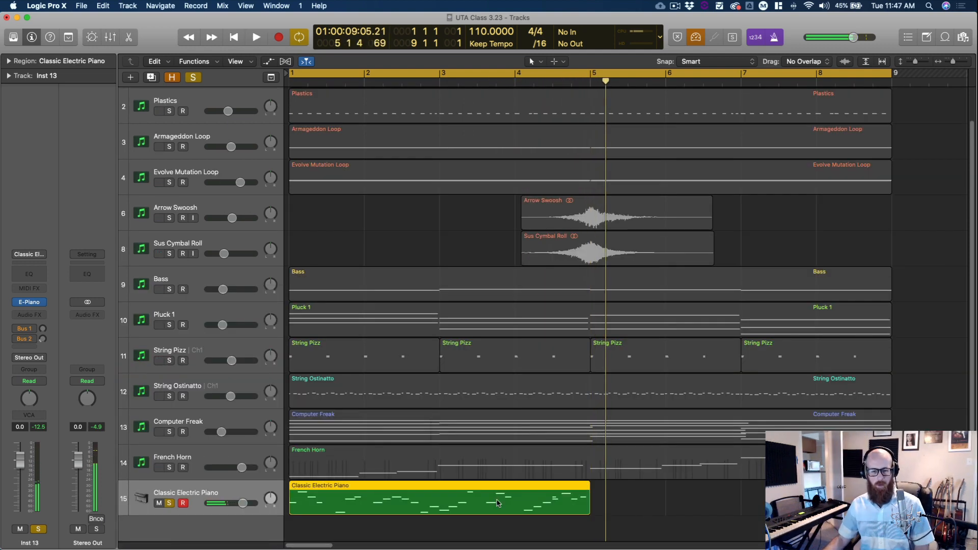
Step: Add and solo a second Classic Electric Piano track and record a part against the melody over bars 1 to 4
double_click(198, 529)
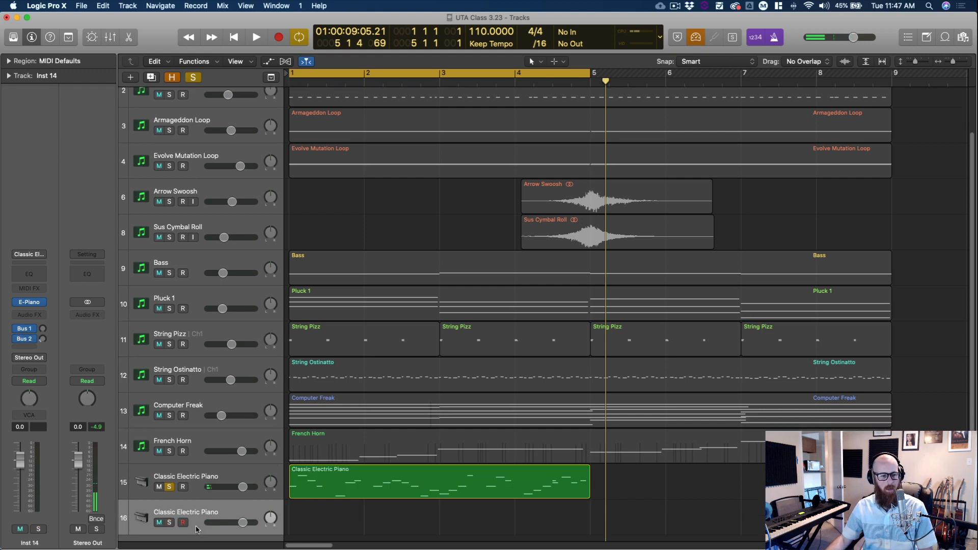
click(184, 504)
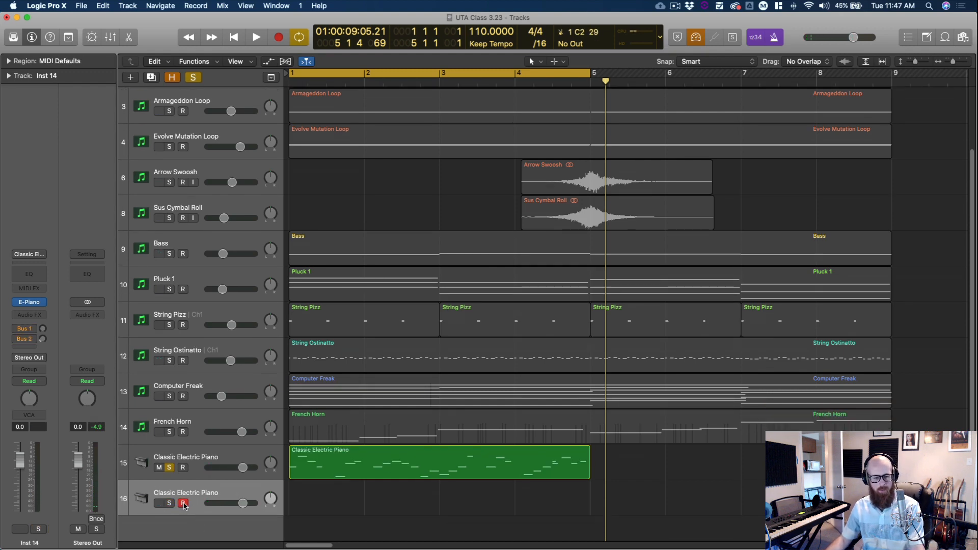
click(171, 503)
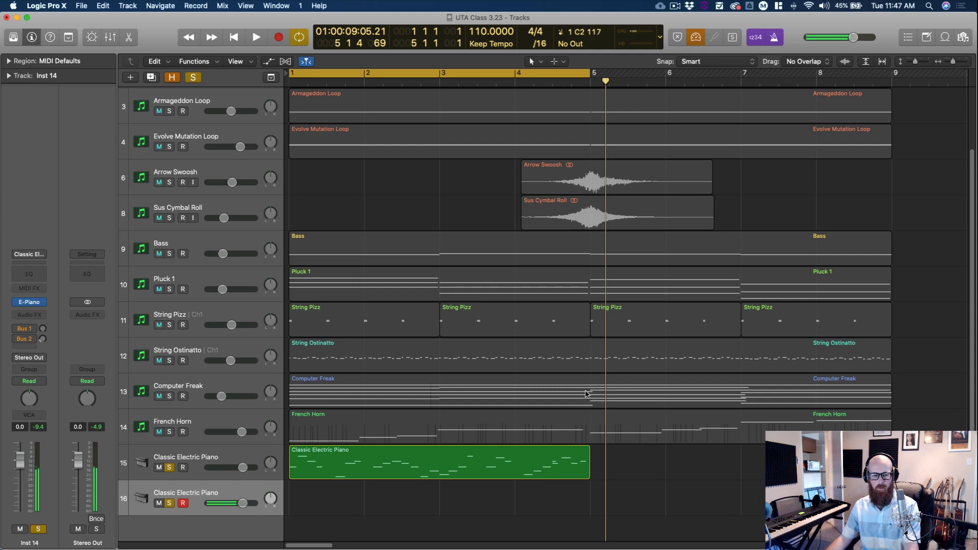
key(r)
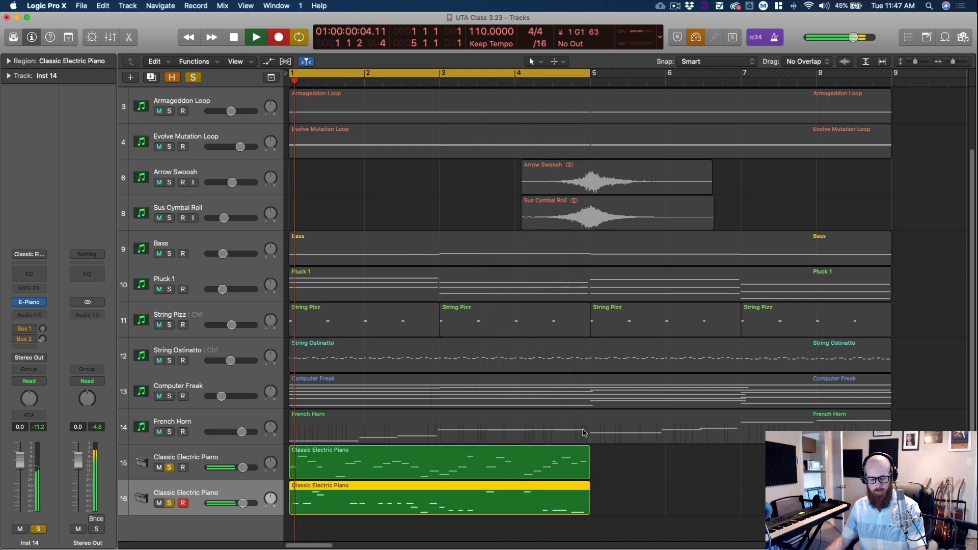
key(space)
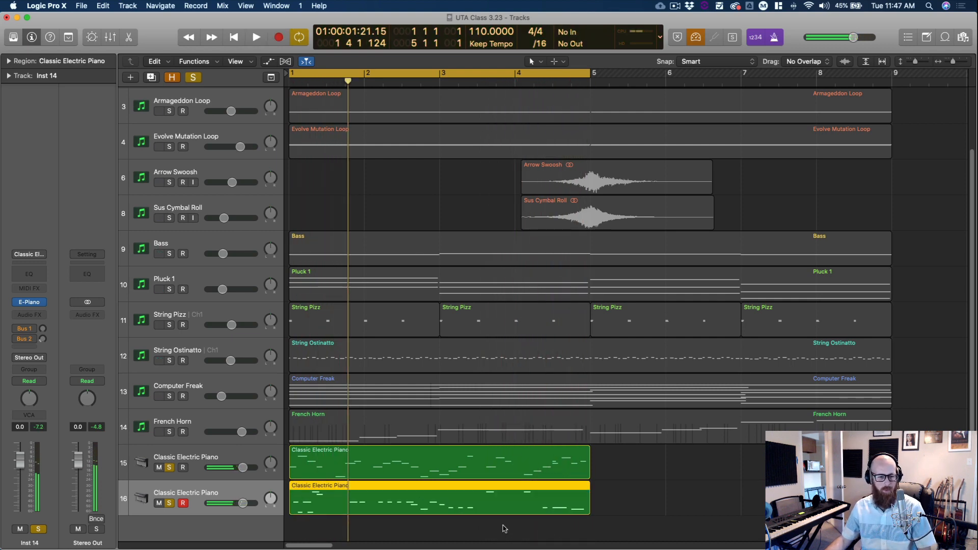
Step: Open the second electric piano region in the Piano Roll and delete the two low notes at the start of bar 1
key(space)
double_click(404, 501)
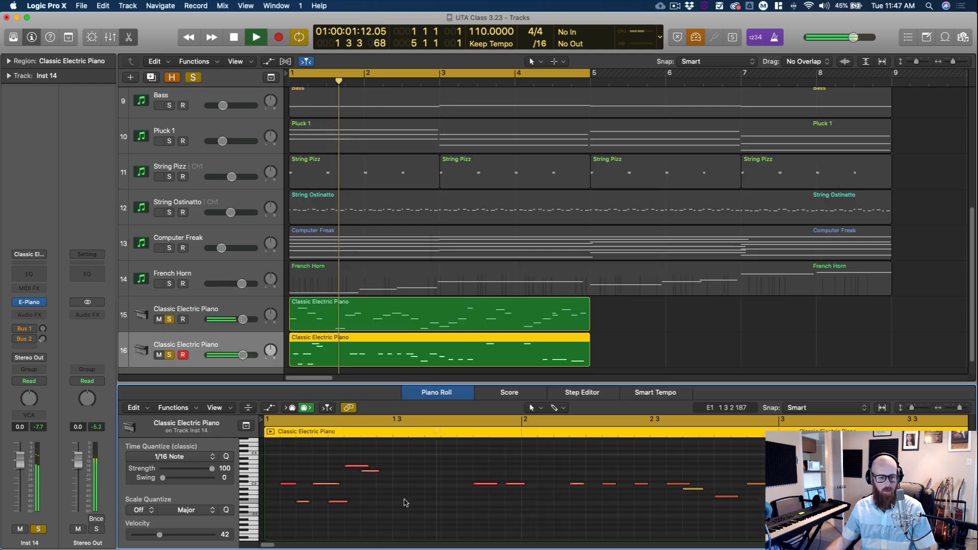
key(space)
key(super+Left)
drag(291, 494, 342, 510)
key(Delete)
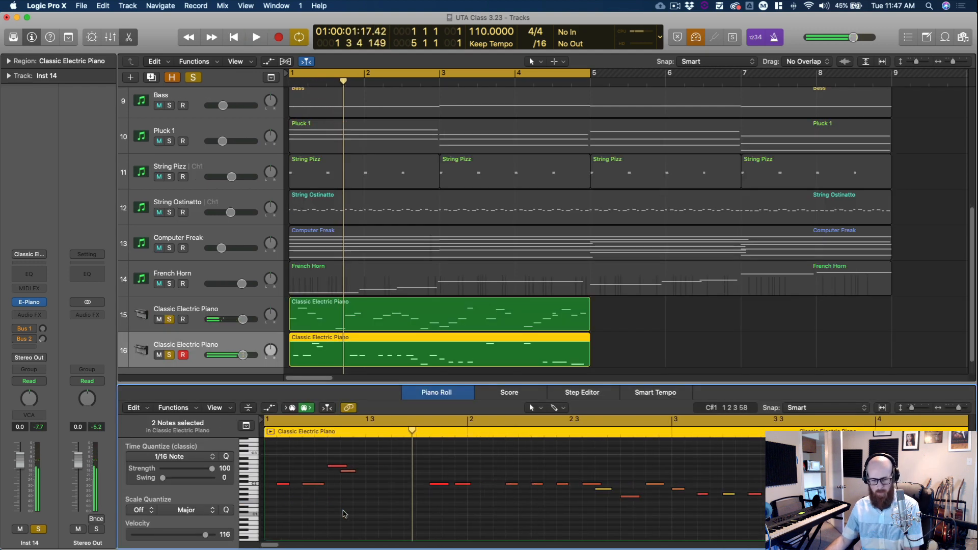
Step: Shift the two opening notes earlier so the first starts on bar 1, move the first high note earlier, and play from the start
key(Return)
key(super+a)
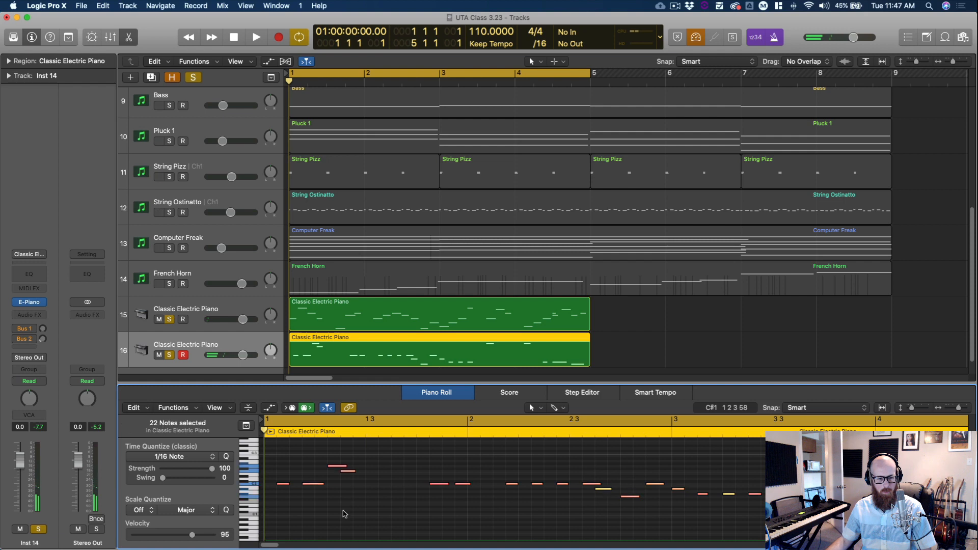
drag(331, 479, 270, 484)
drag(337, 465, 325, 465)
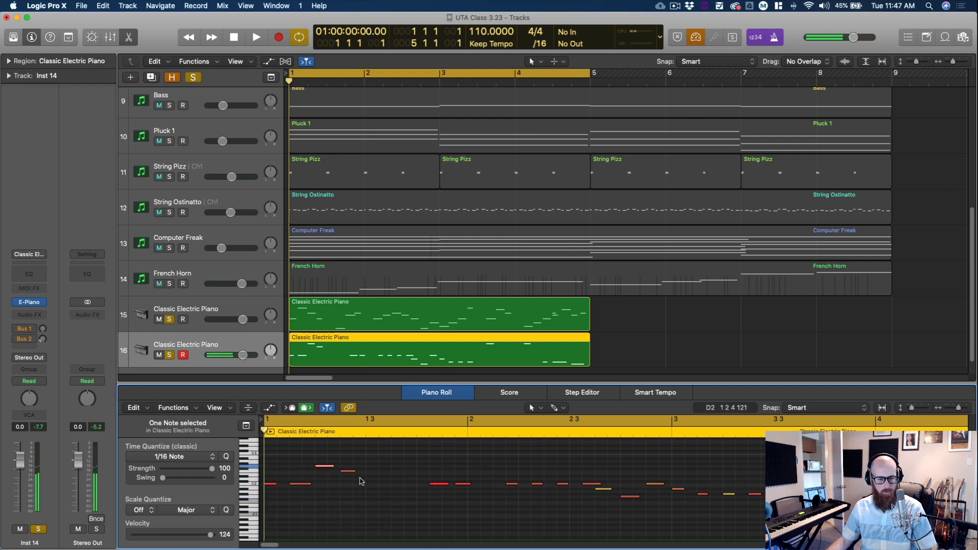
key(space)
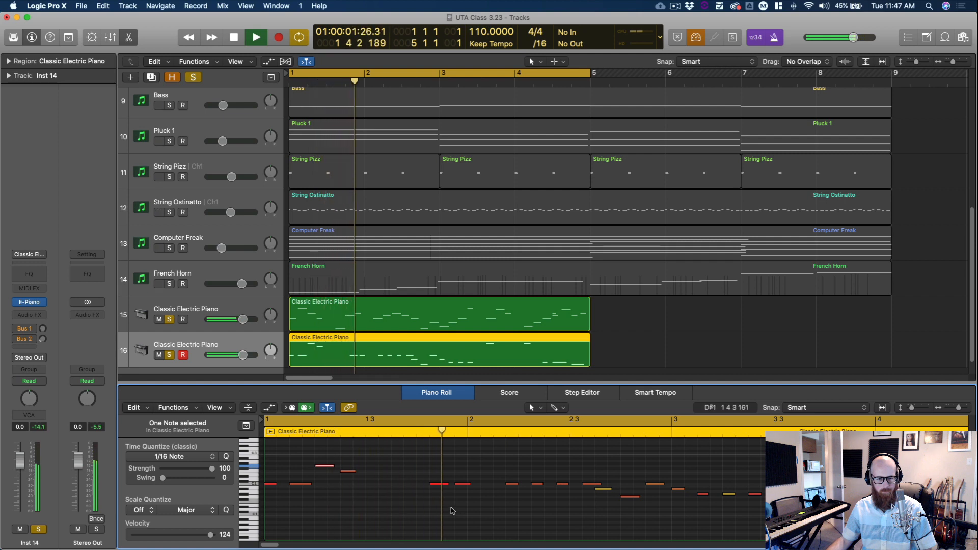
Step: Move the two notes just before bar 2 and the three notes following them slightly earlier during playback, and stop playback
drag(431, 472, 454, 485)
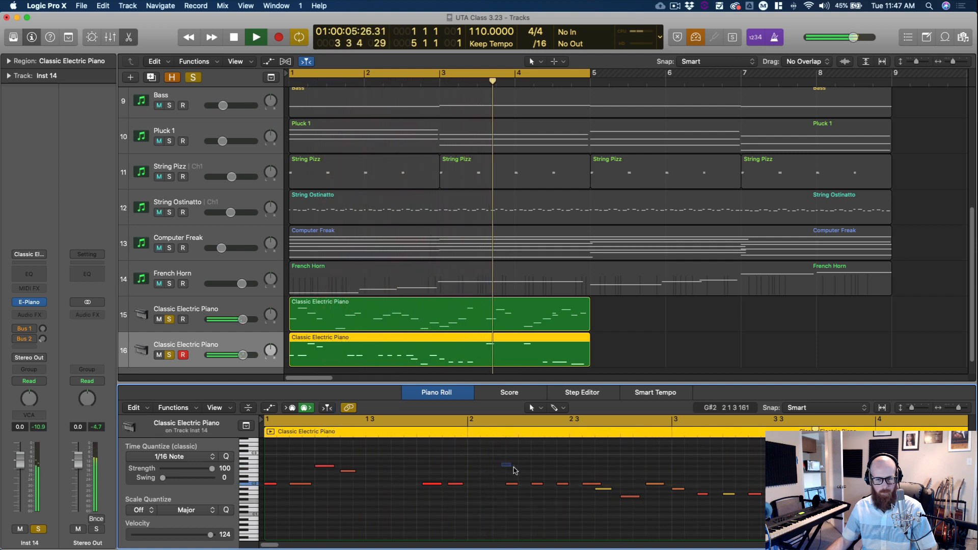
drag(501, 463, 550, 485)
click(554, 515)
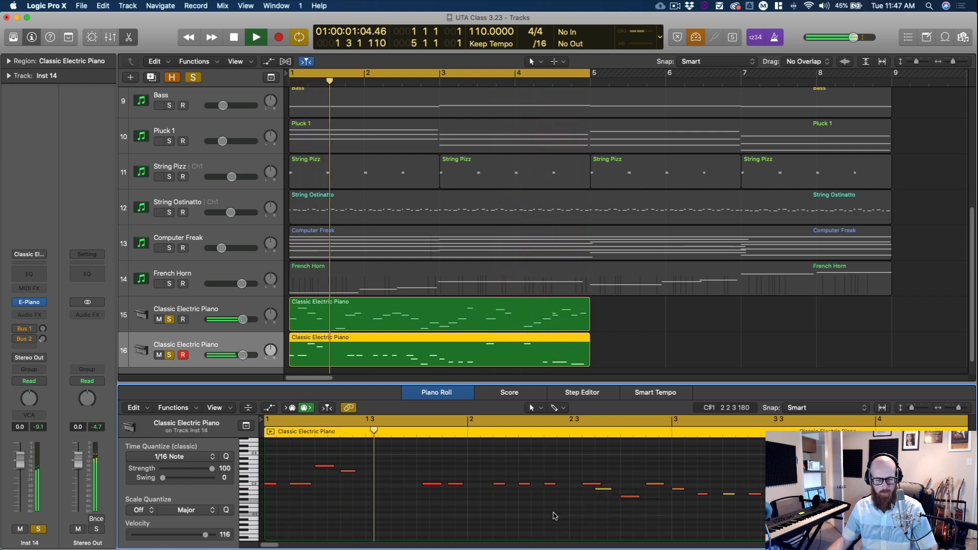
drag(433, 487, 449, 487)
click(443, 527)
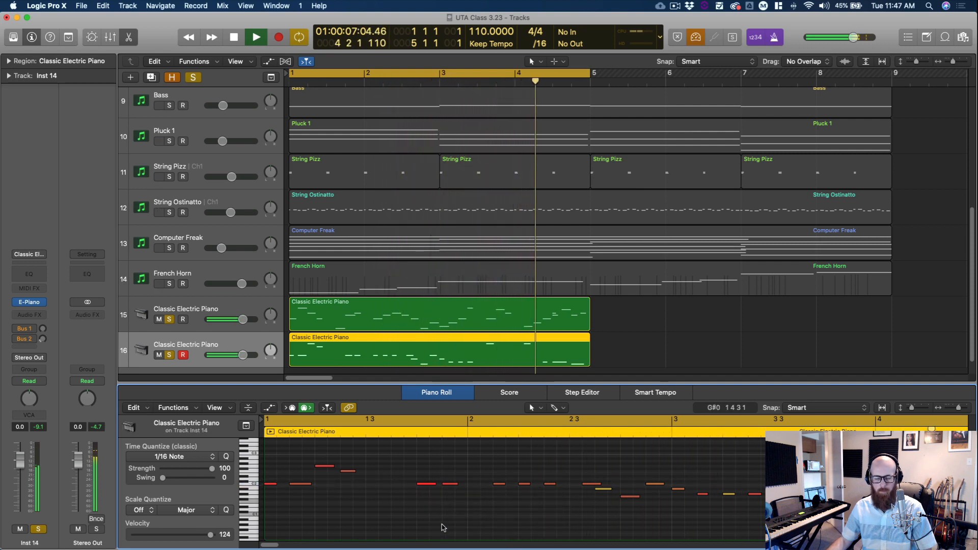
key(space)
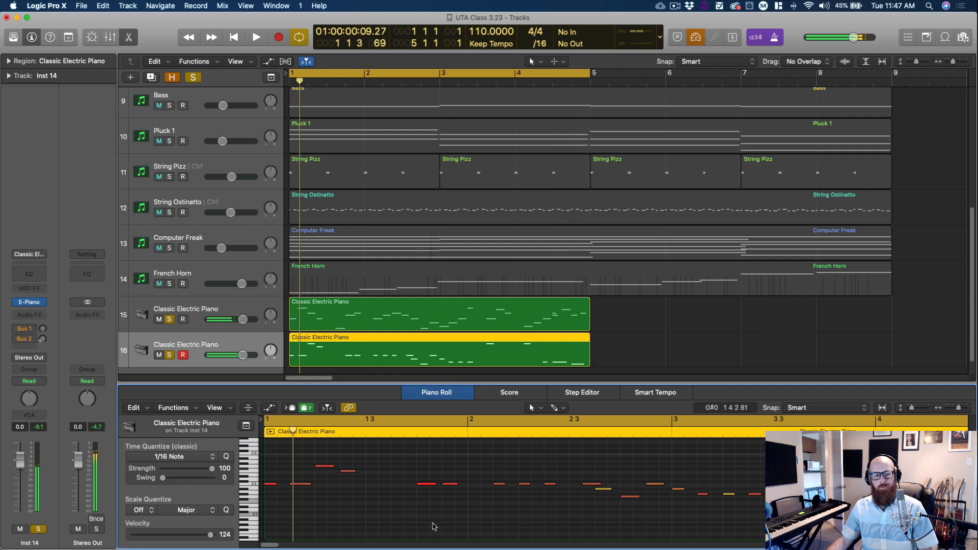
Step: Delete both recorded electric piano regions and remove the two Classic Electric Piano tracks
scroll(632, 328, down, 1)
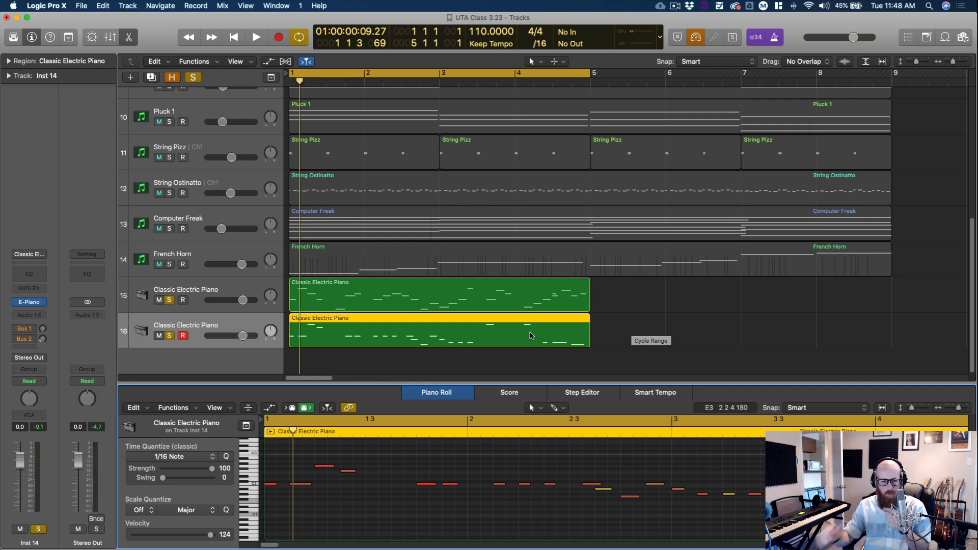
drag(610, 358, 310, 294)
key(Delete)
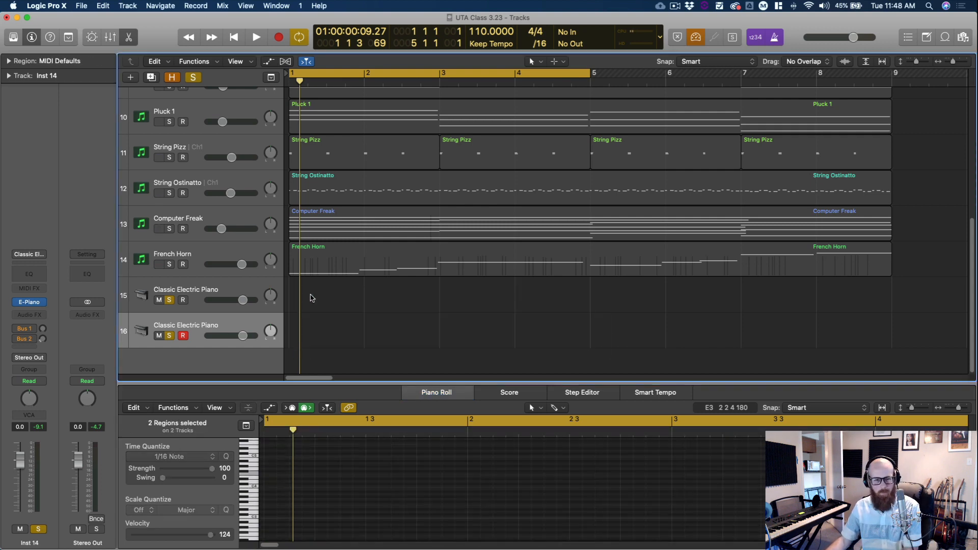
drag(340, 342, 201, 306)
key(super+BackSpace)
key(super+BackSpace)
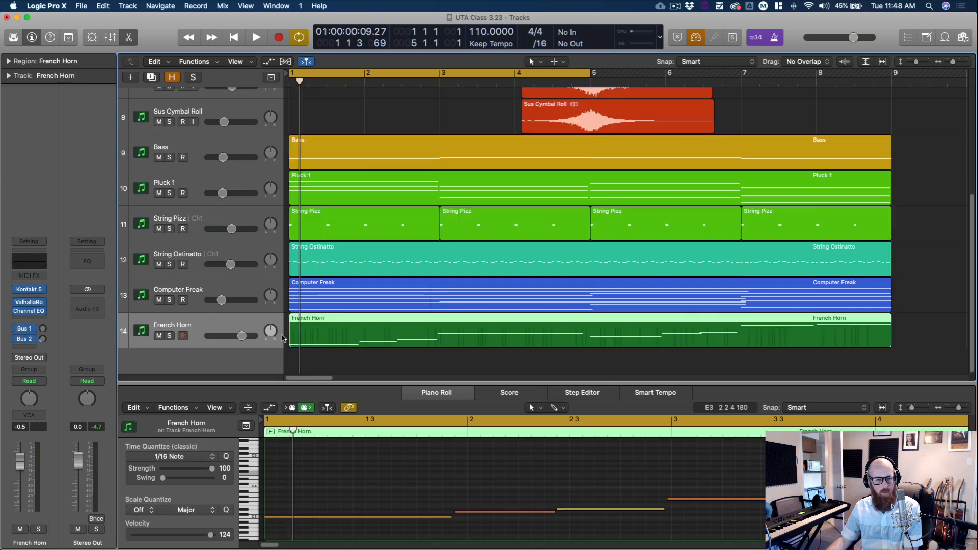
Step: Close the Piano Roll and set the cycle range to the French Horn region, covering bars 1 to 9
key(super+Left)
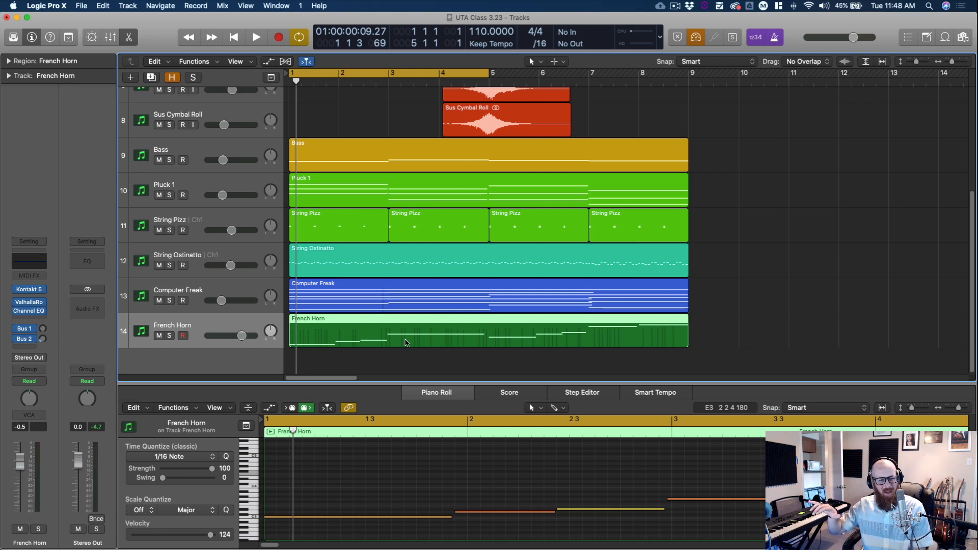
key(x)
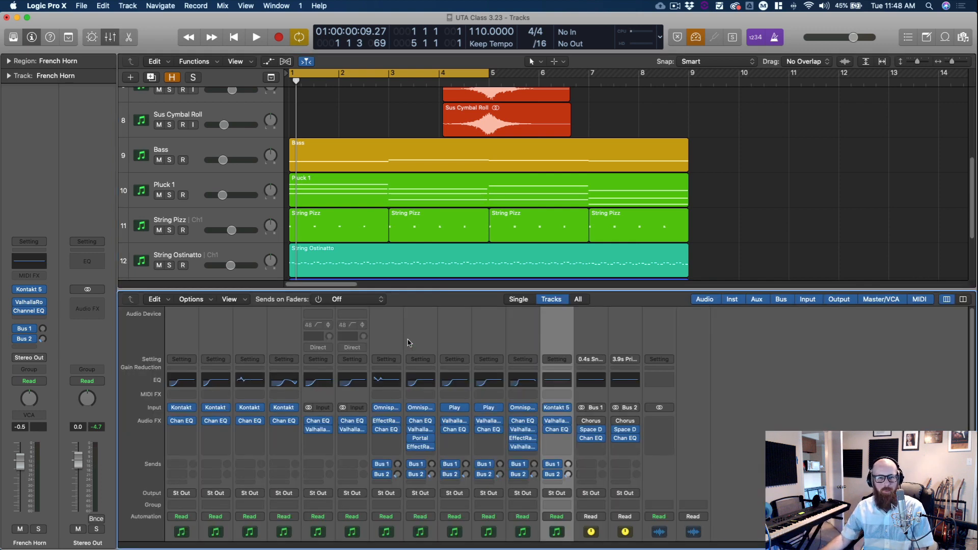
key(x)
key(super+u)
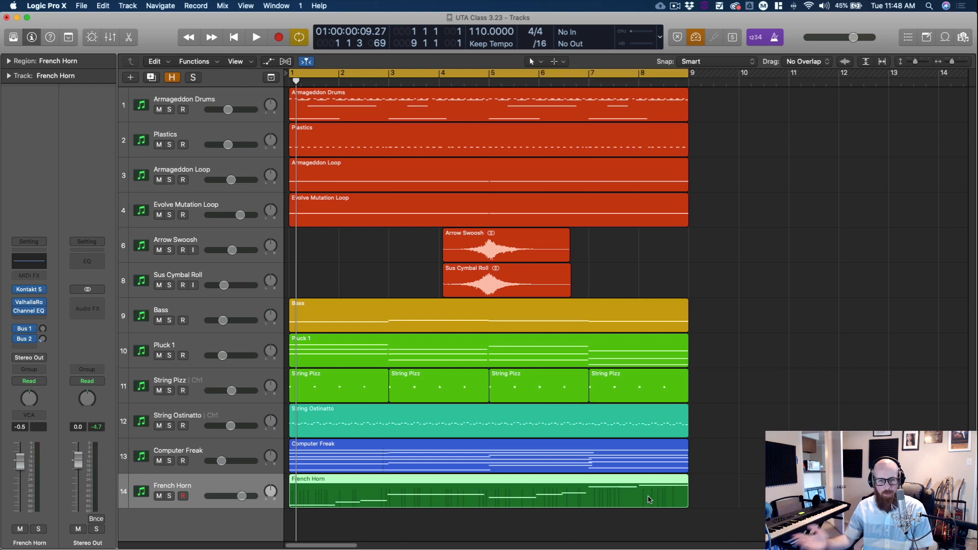
Step: Mute the French Horn track and play the arrangement to hear it without that part
click(159, 496)
key(space)
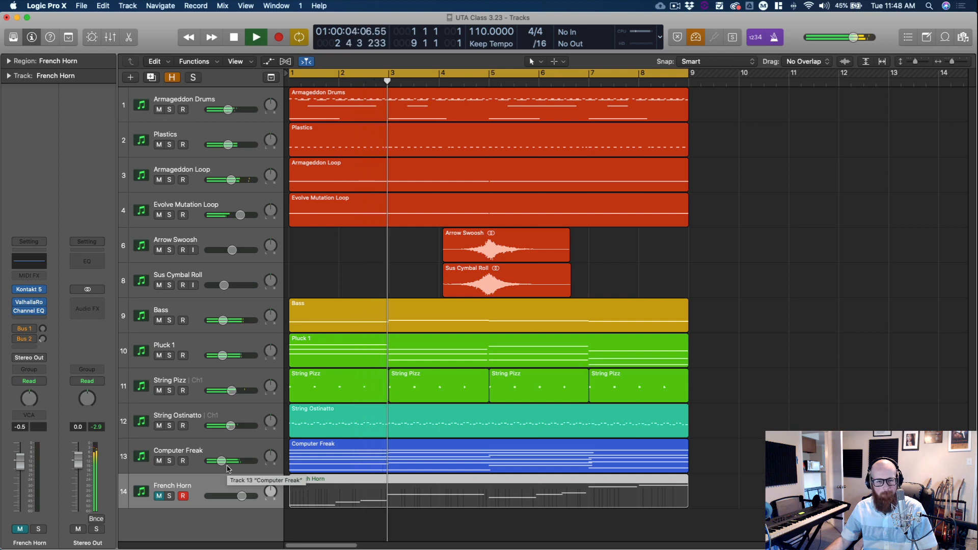
key(space)
click(772, 343)
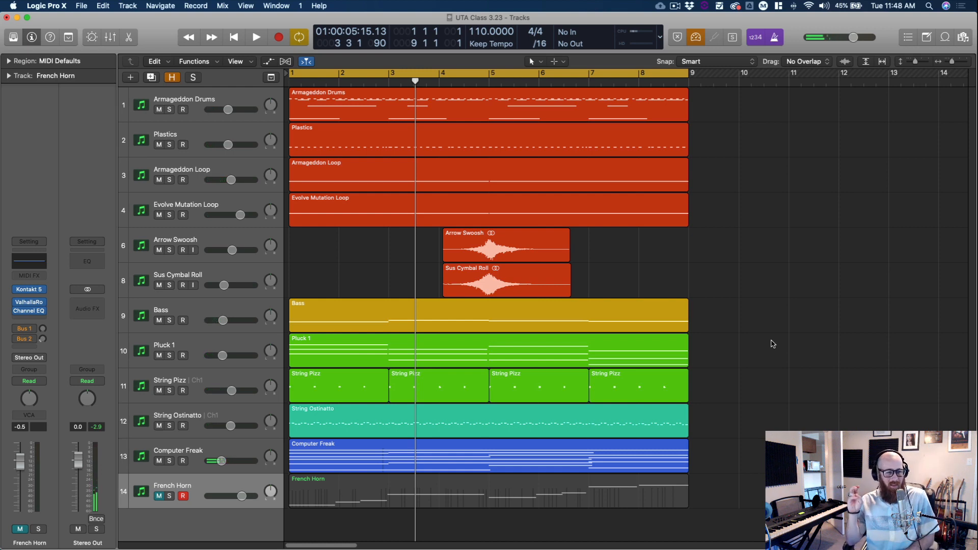
Step: Play the arrangement from the start, soloing Pluck 1 briefly before bringing the other tracks back in
key(Return)
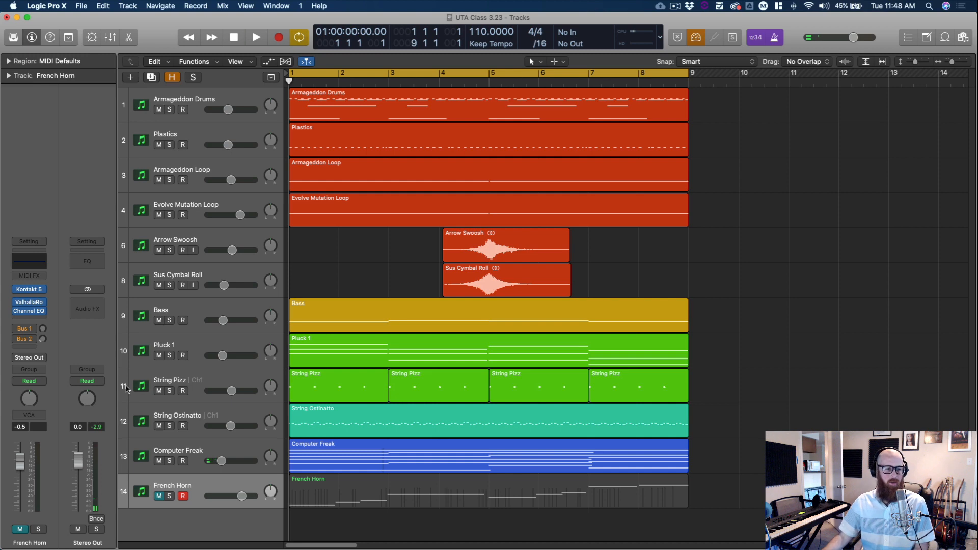
key(space)
click(193, 344)
click(170, 356)
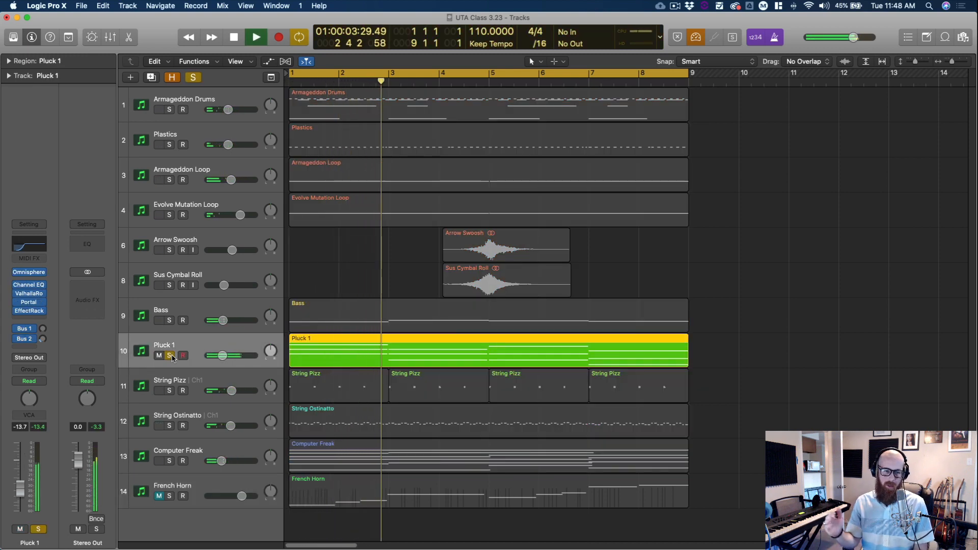
click(170, 356)
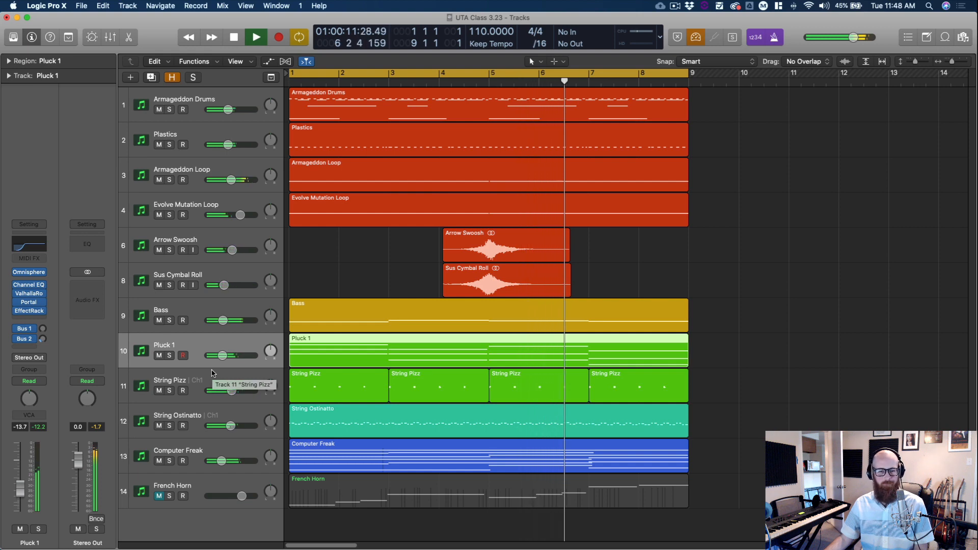
Step: Stop playback, unmute the French Horn track and save the project
key(space)
click(795, 393)
key(super+s)
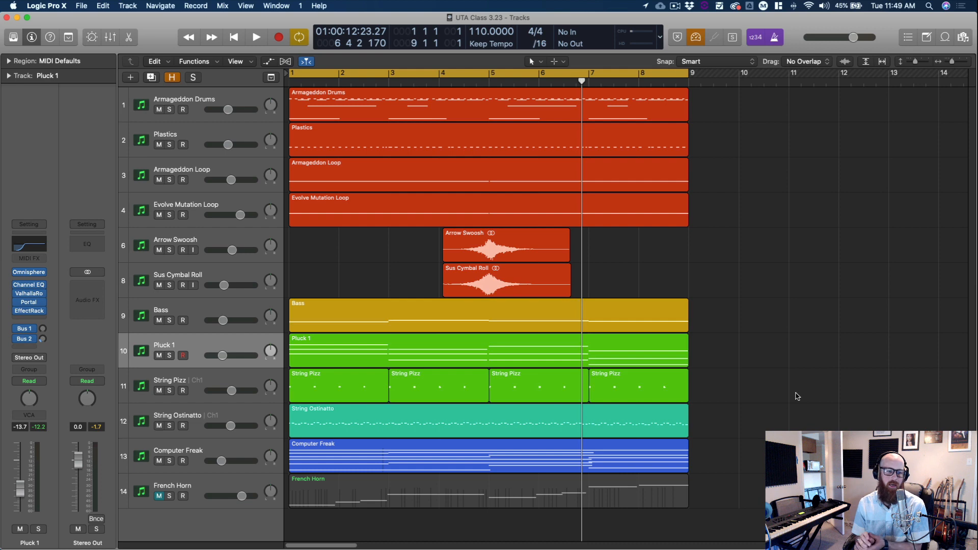
click(159, 497)
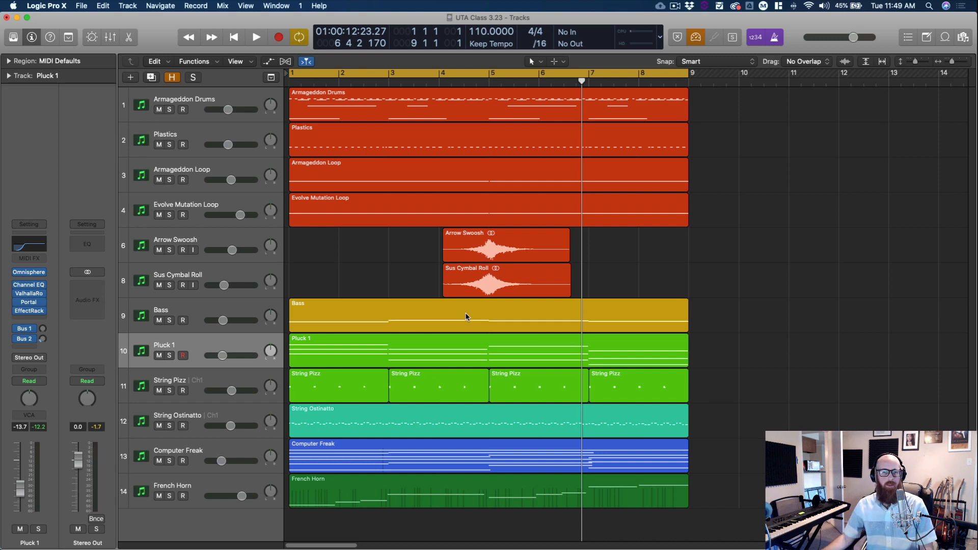
key(super+s)
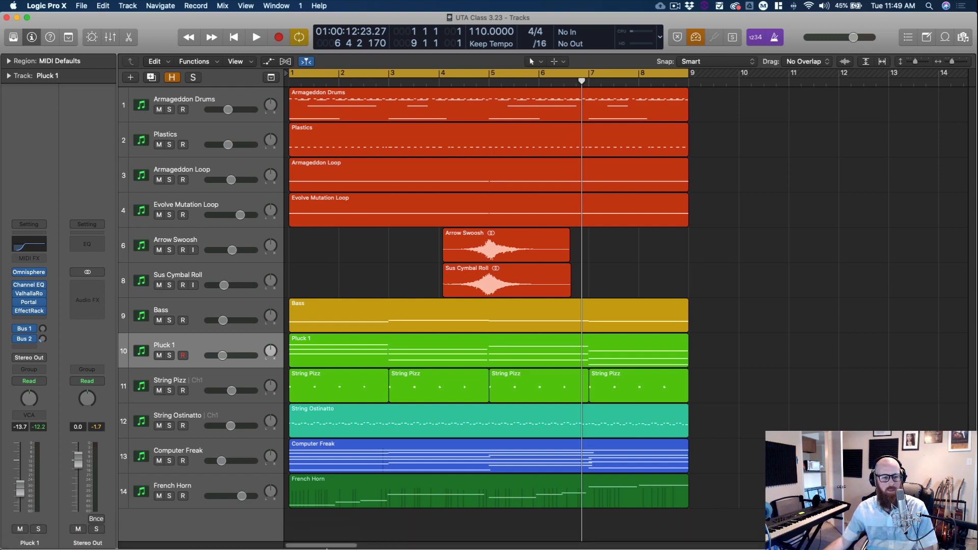
Step: Switch to FMOD Studio and start a new project
mouse_move(326, 549)
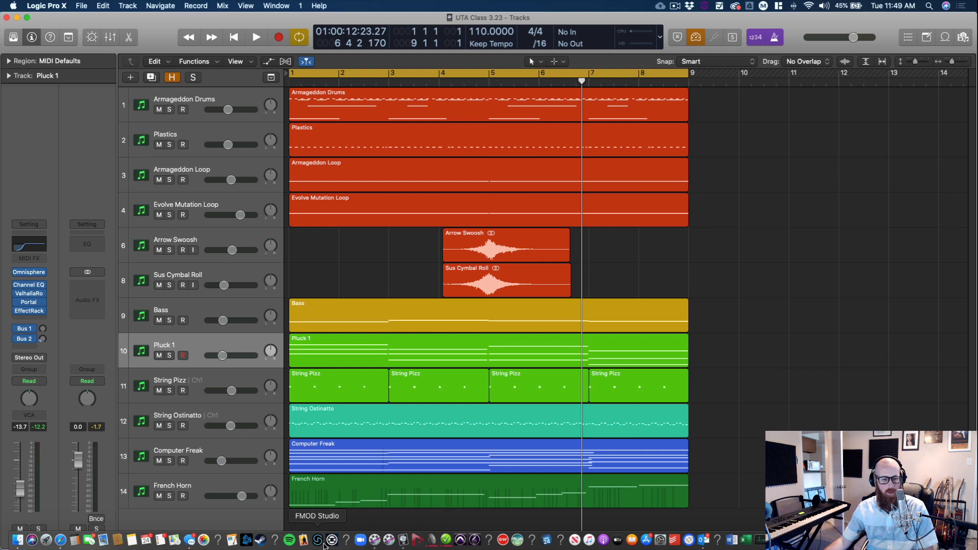
click(325, 545)
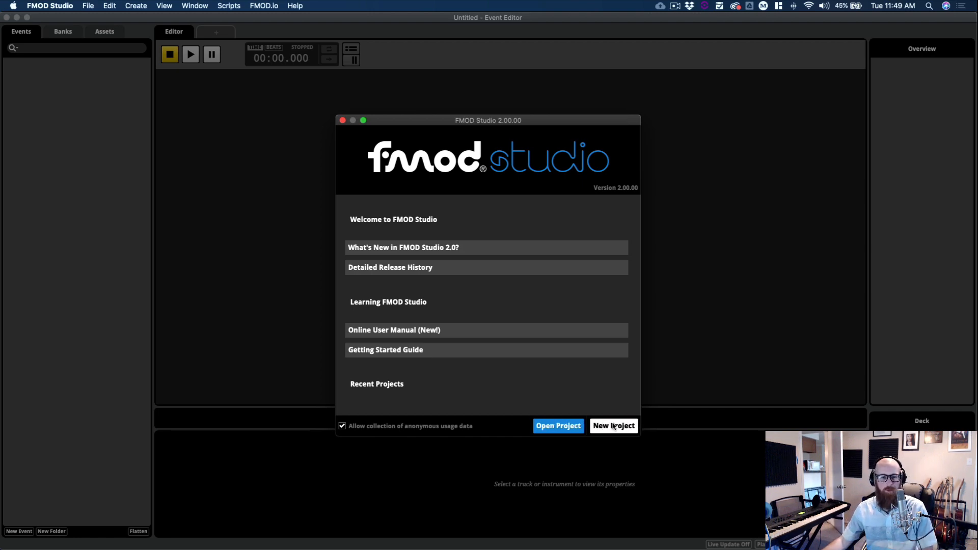
click(613, 426)
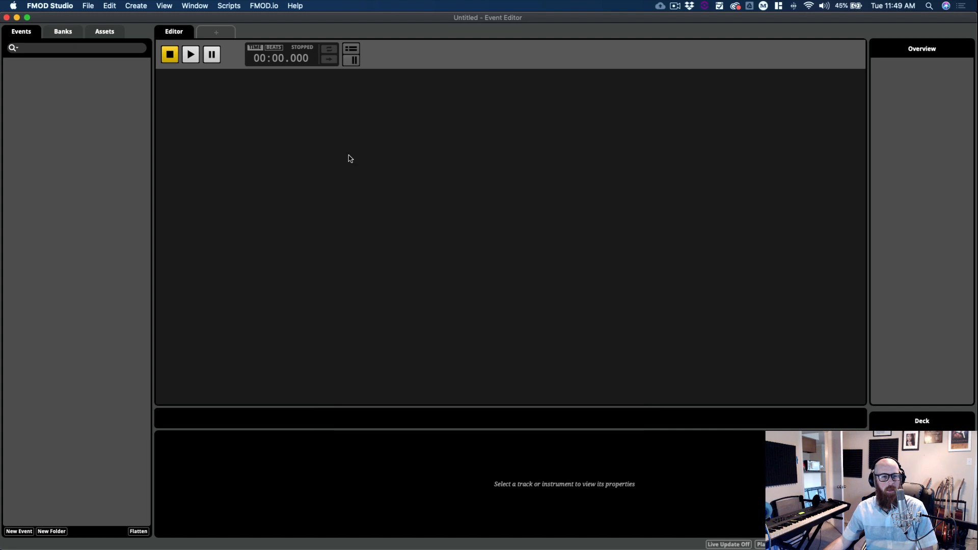
Step: Switch to Safari, open fmod.com and go to its download page
click(62, 545)
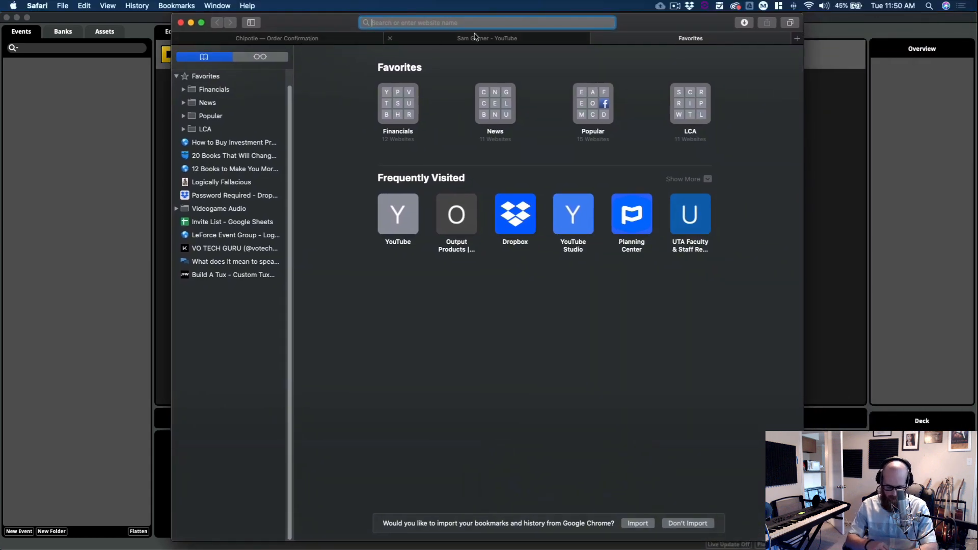
text(fmod.com)
key(Return)
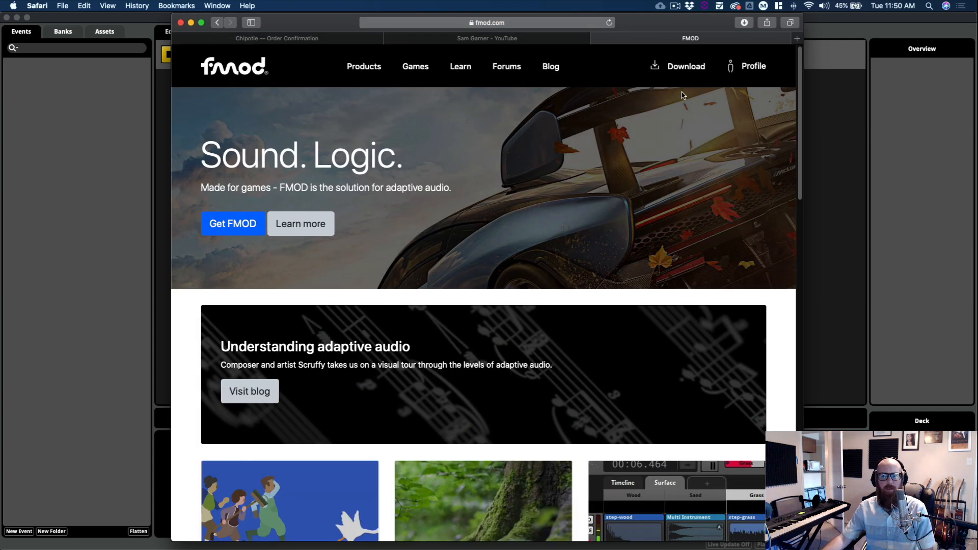
click(670, 68)
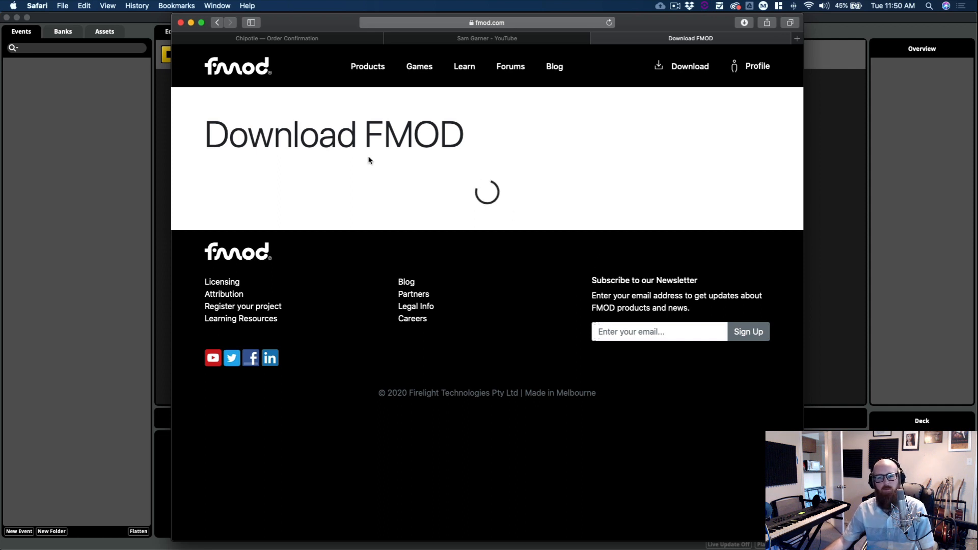
Step: Widen the browser window and reposition it on the screen
drag(172, 13, 125, 21)
drag(258, 31, 259, 25)
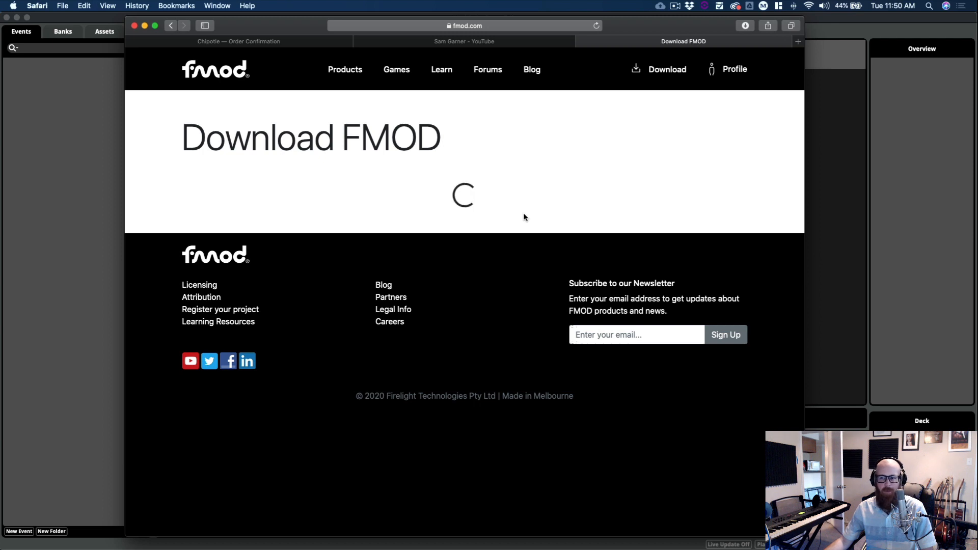
drag(685, 28, 699, 35)
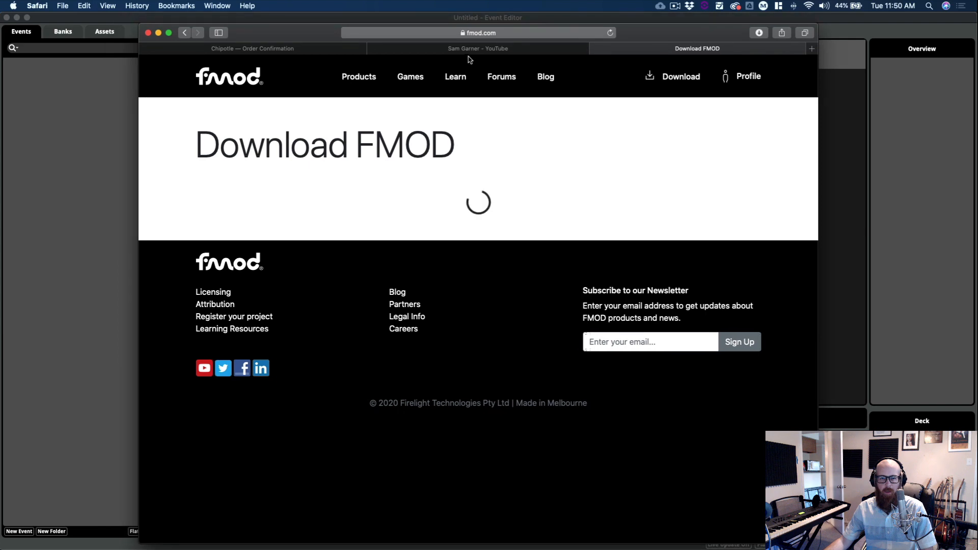
click(483, 49)
click(696, 48)
click(253, 48)
click(660, 48)
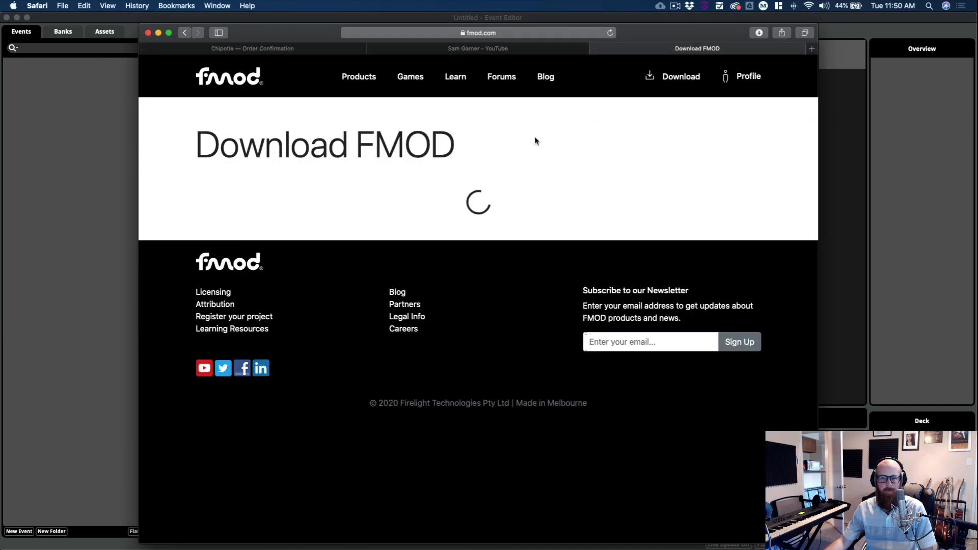
Step: Reload the FMOD download page and sign in by filling in the saved account e-mail and password
key(super+r)
click(258, 48)
click(734, 51)
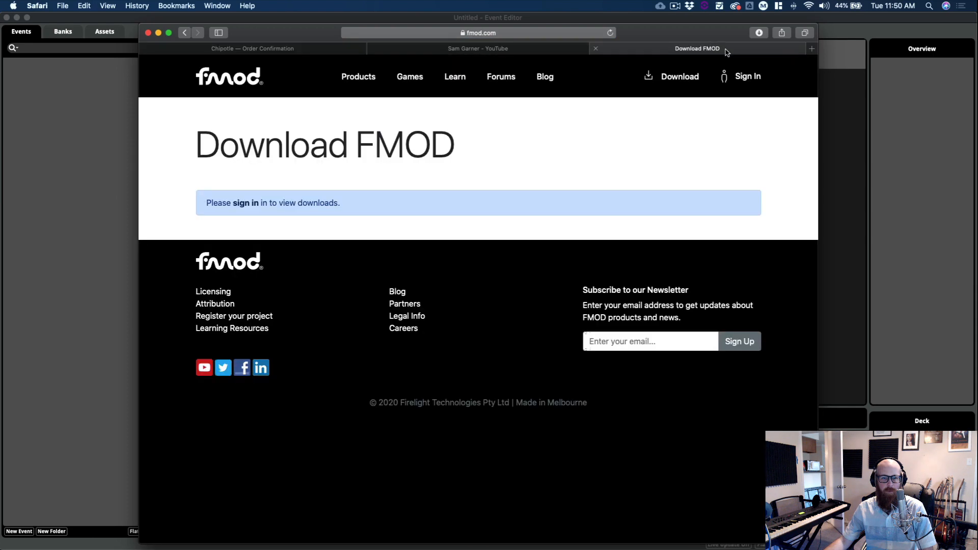
click(249, 205)
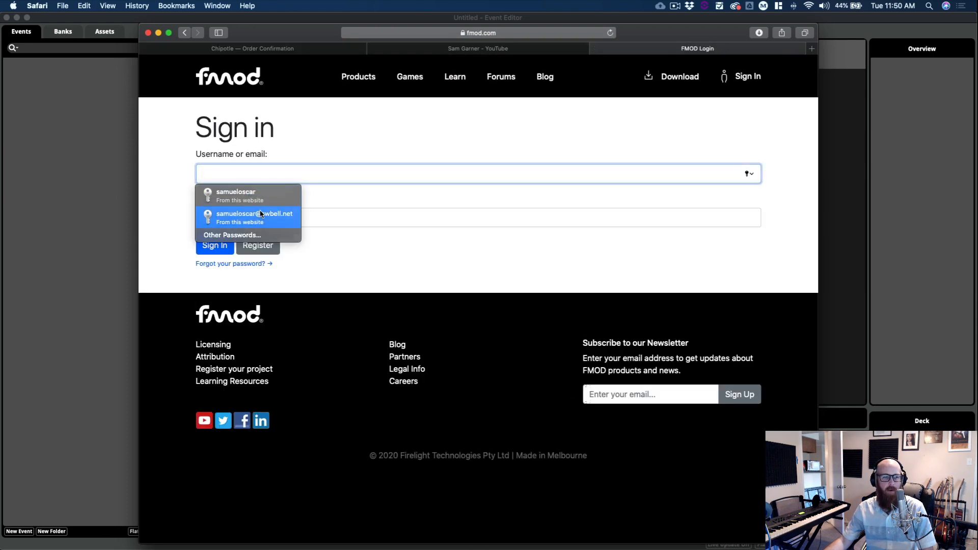
click(260, 214)
click(214, 246)
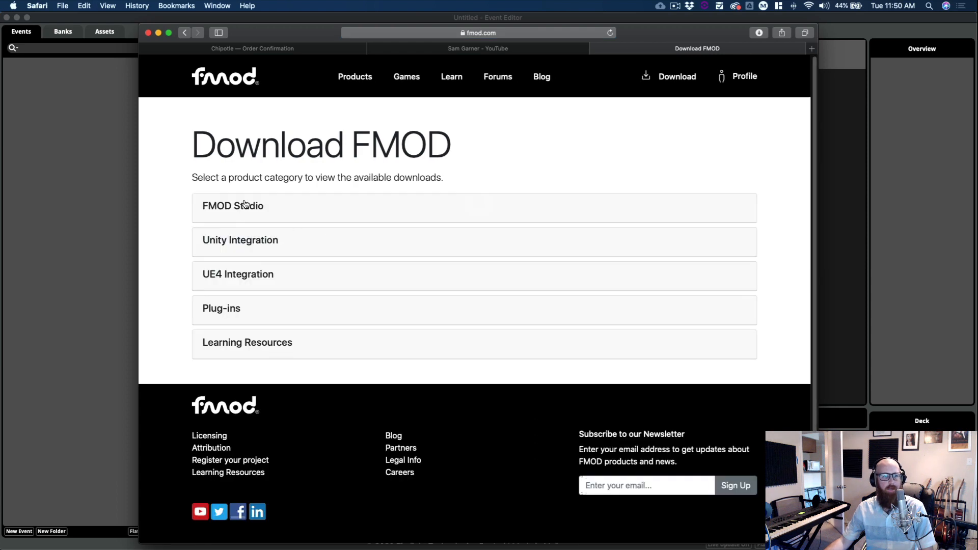
Step: Review the FMOD Studio download list and the Unity Integration section on the Download FMOD page
click(244, 205)
scroll(247, 205, down, 5)
scroll(247, 205, down, 10)
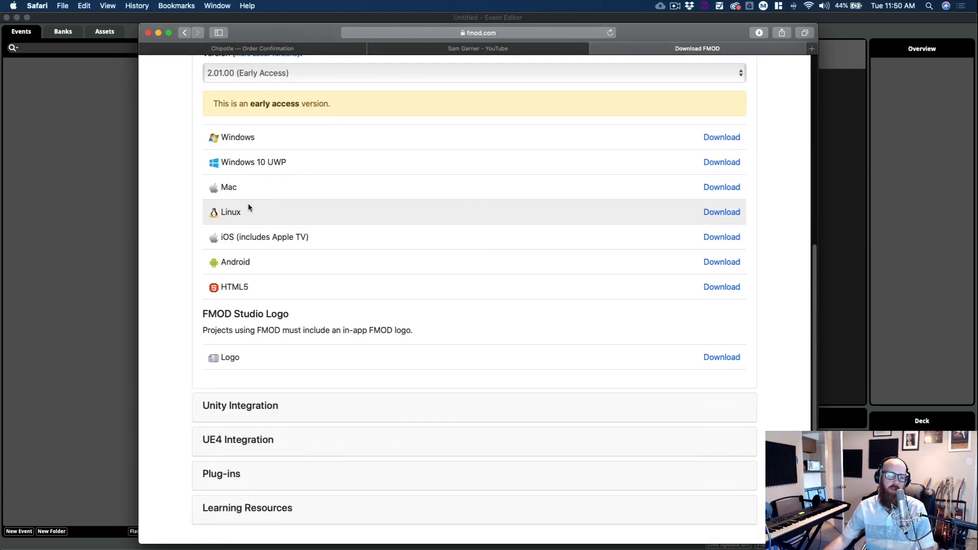
click(252, 223)
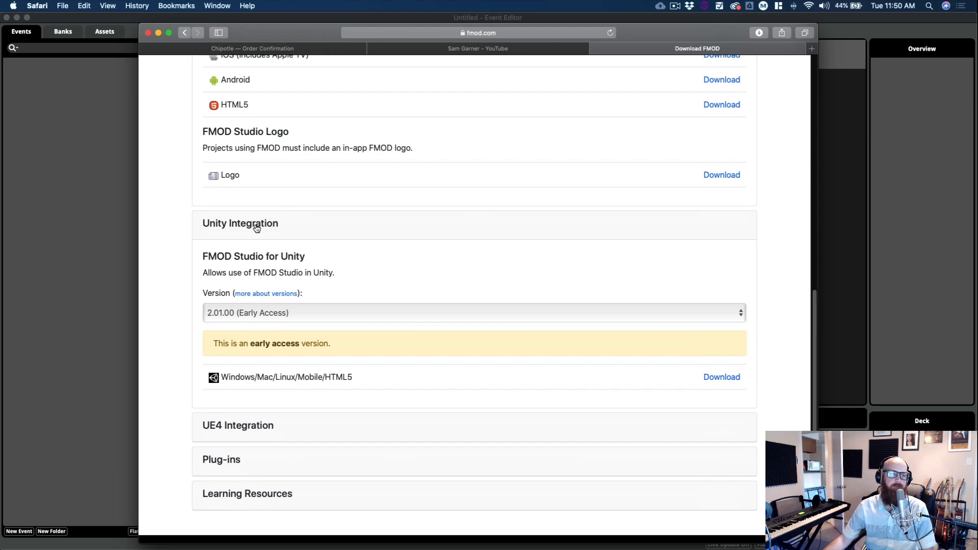
click(255, 224)
scroll(267, 252, up, 15)
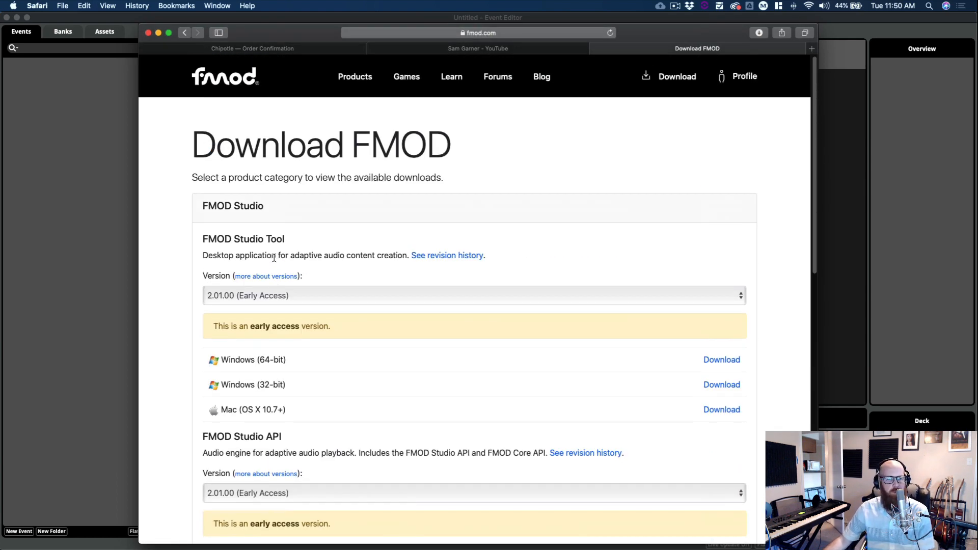
scroll(247, 275, down, 1)
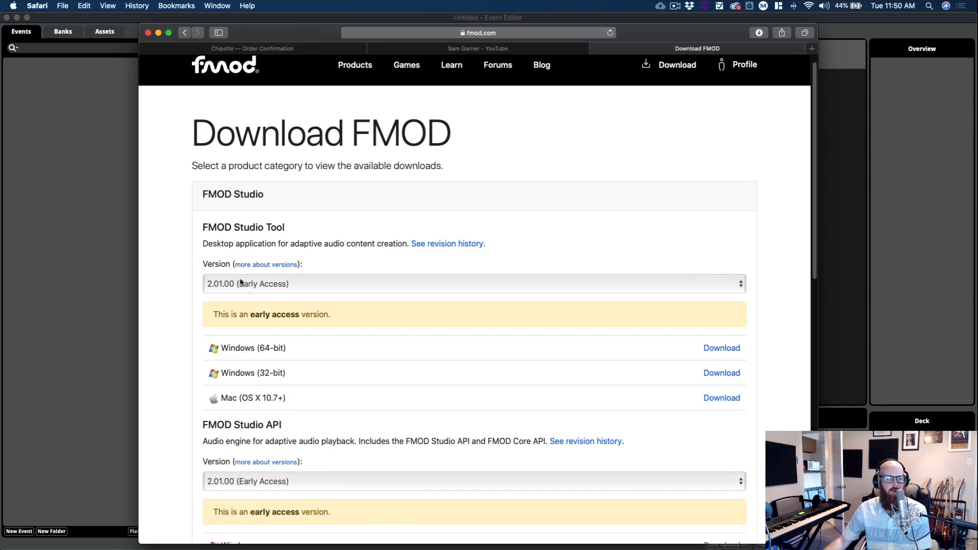
Step: Switch to FMOD Studio and check the installed version in its About window
click(87, 117)
click(50, 6)
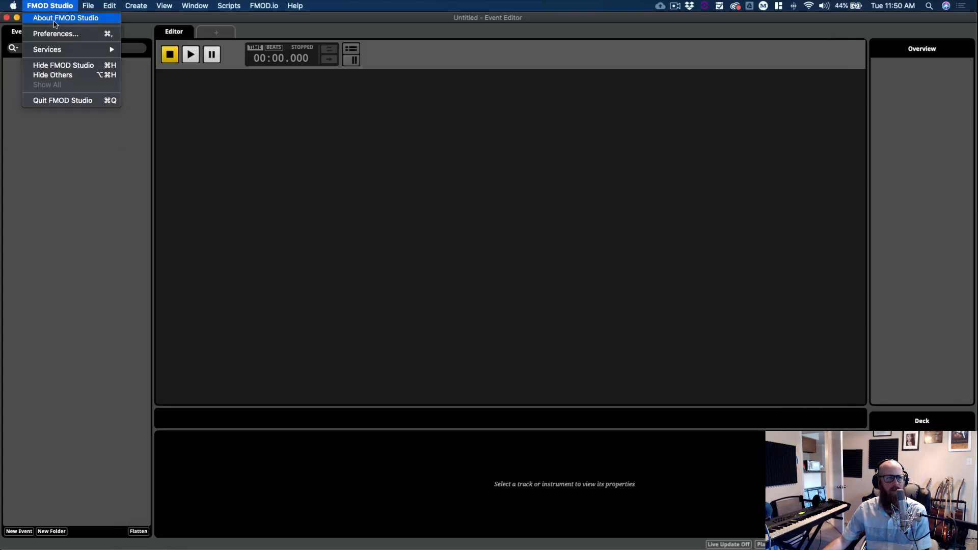
click(56, 19)
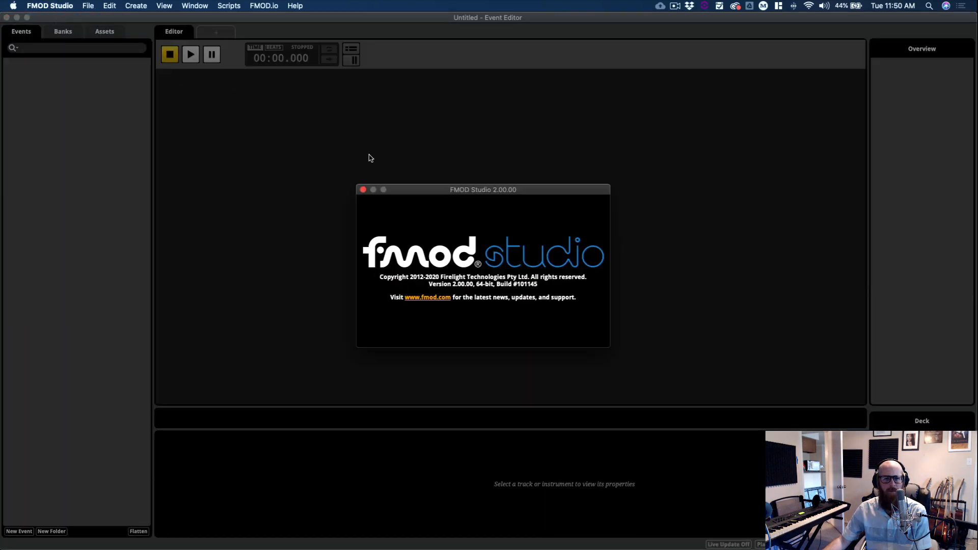
click(363, 189)
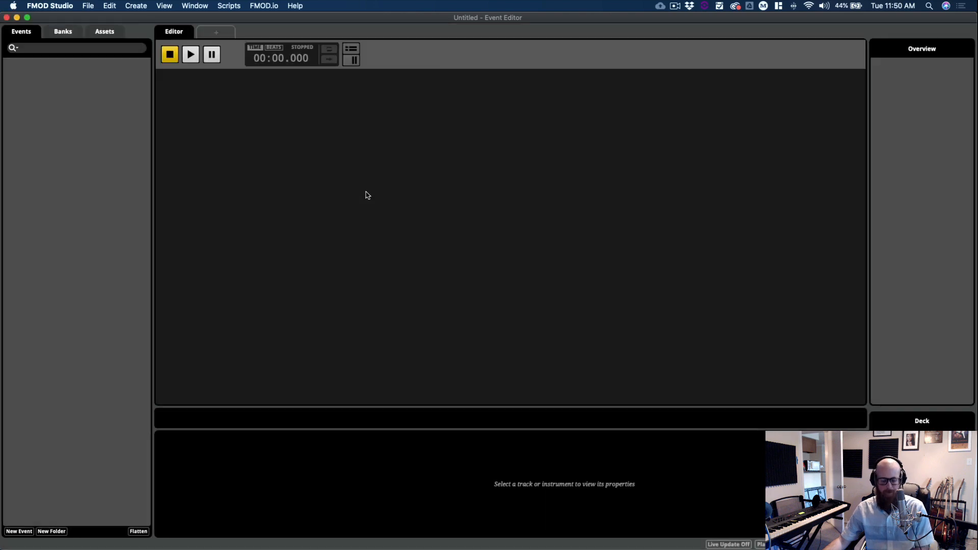
Step: Return to the Download FMOD page in Safari and look through its FMOD Studio listings and remaining product categories
key(super+Tab)
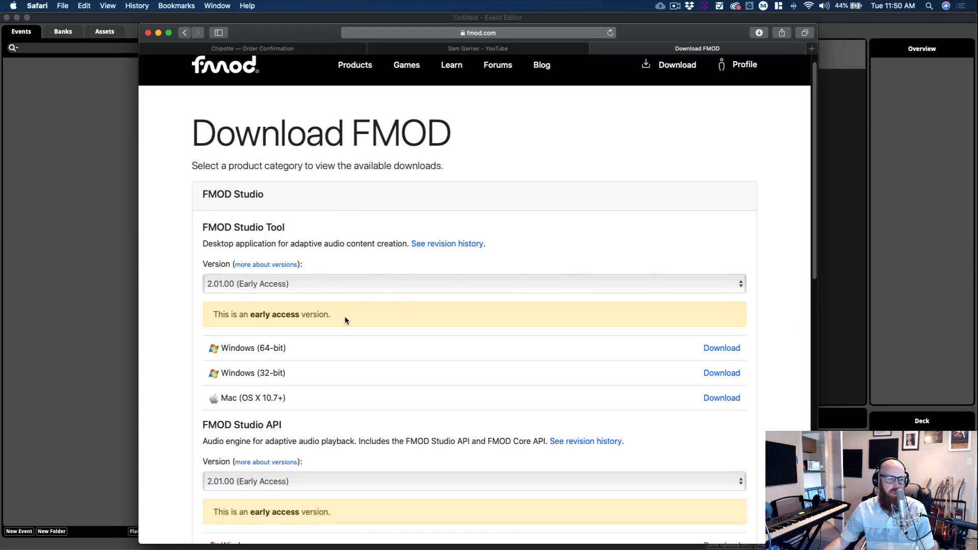
scroll(515, 373, down, 15)
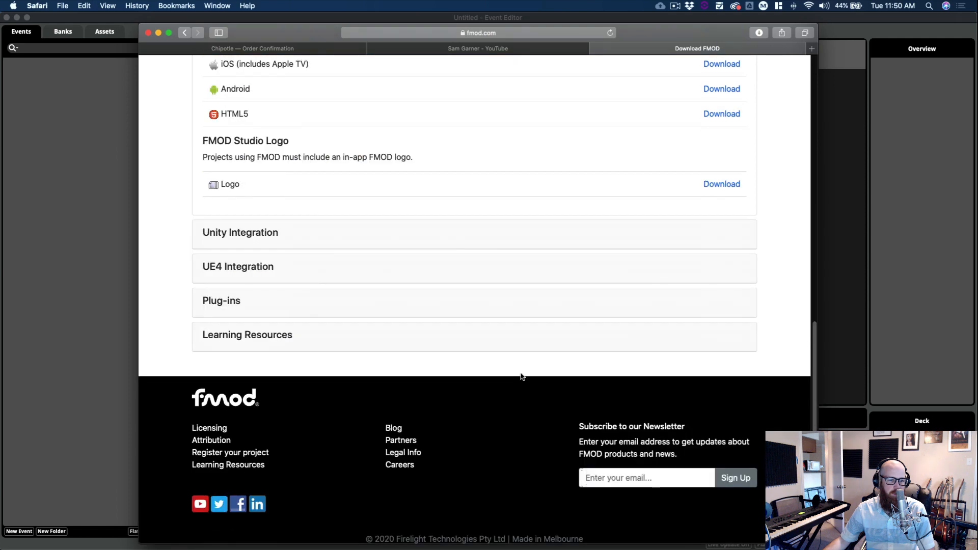
scroll(520, 377, up, 15)
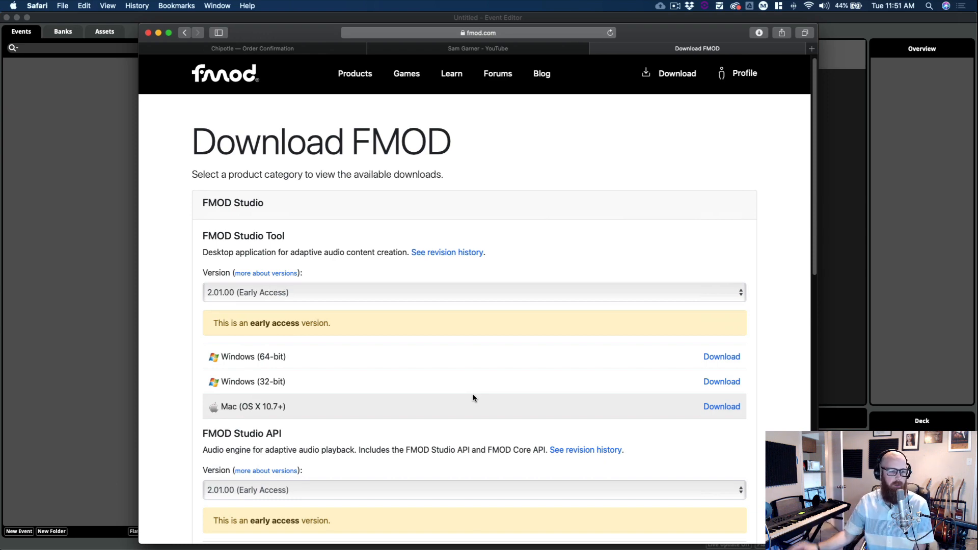
Step: Switch to FMOD Studio and create a new event, keeping the default name New Event
click(57, 219)
right_click(35, 72)
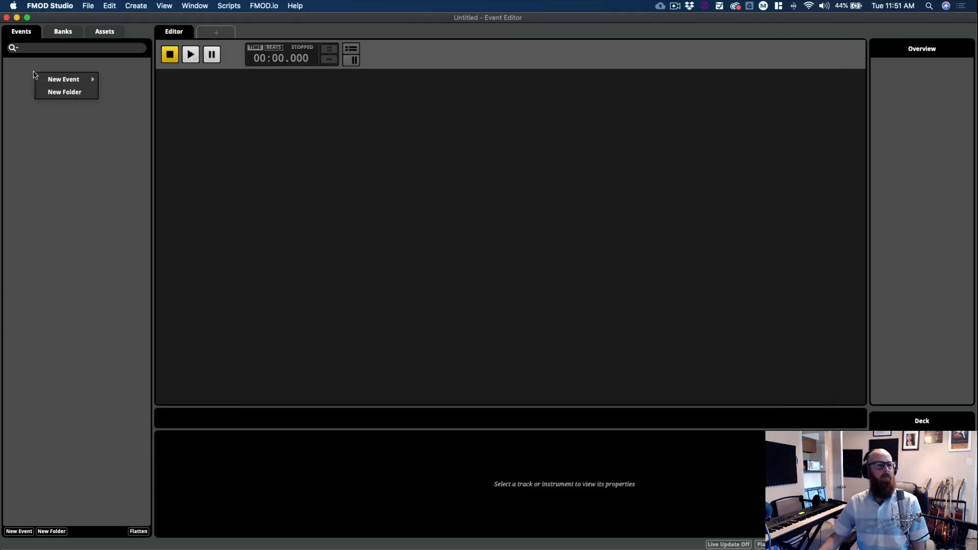
mouse_move(62, 82)
click(131, 93)
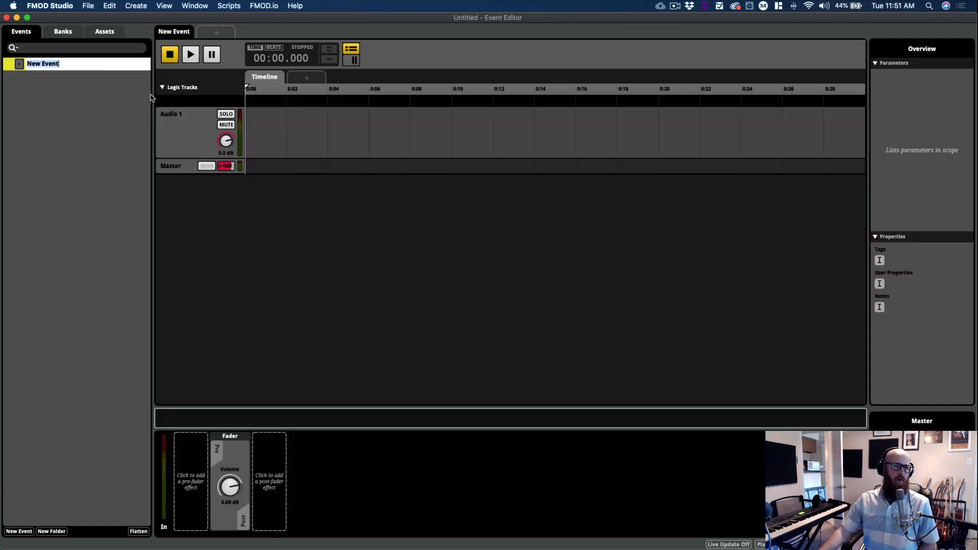
click(319, 207)
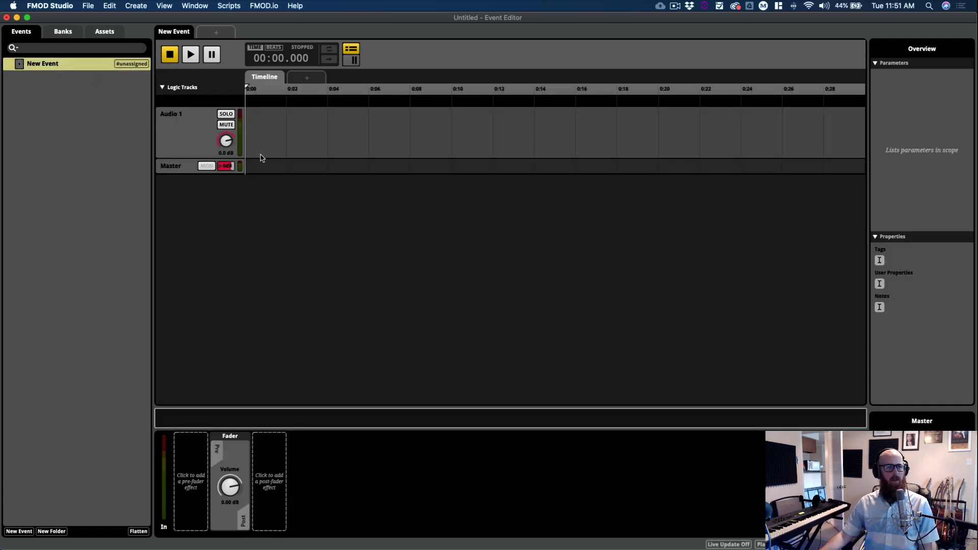
Step: Add six more audio tracks to the event alongside Audio 1
right_click(202, 131)
click(210, 135)
right_click(203, 135)
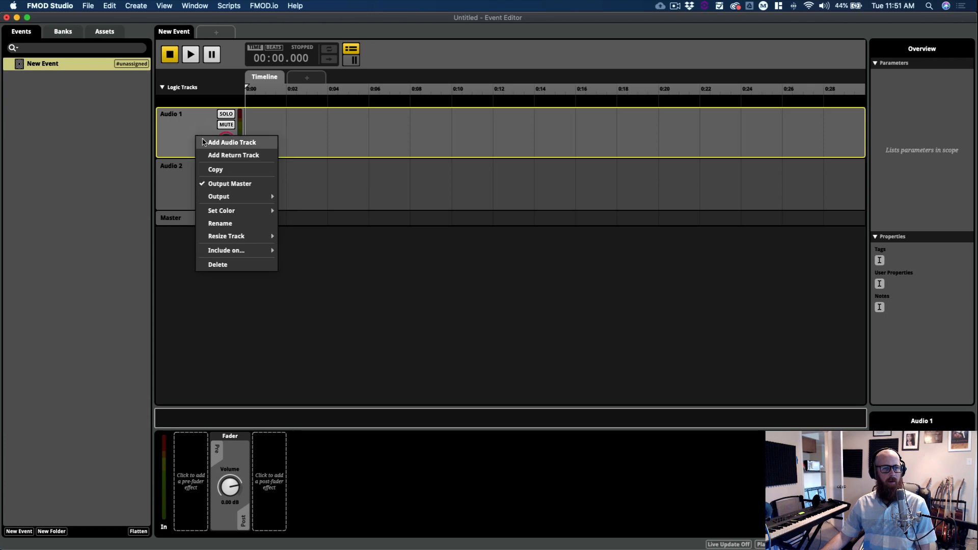
click(204, 136)
right_click(189, 134)
click(189, 135)
right_click(189, 134)
click(190, 135)
right_click(189, 134)
click(190, 135)
right_click(188, 134)
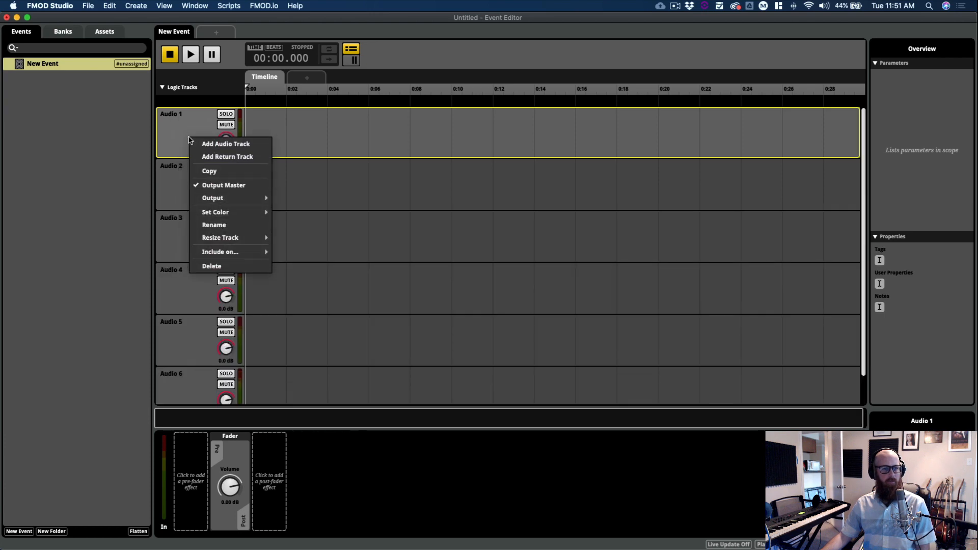
click(190, 135)
scroll(288, 296, down, 3)
scroll(288, 298, up, 3)
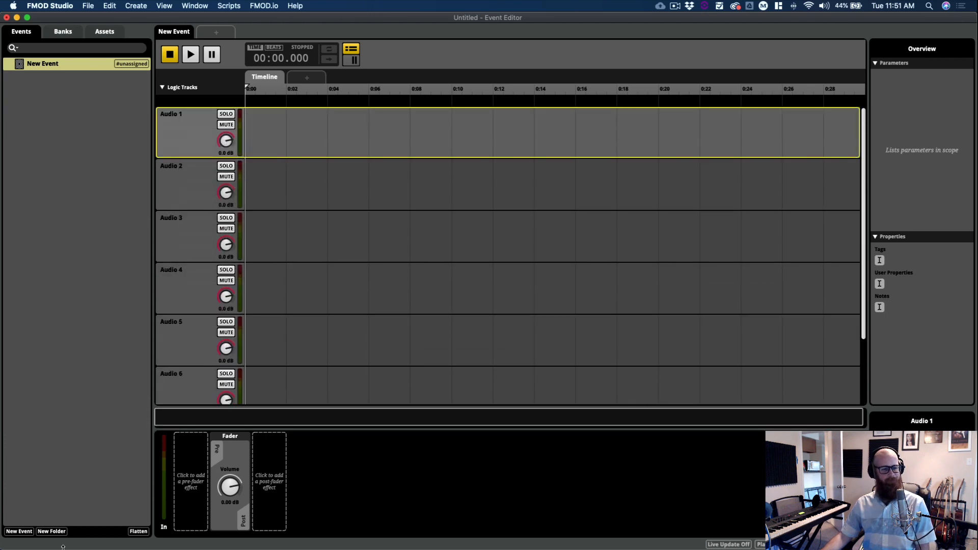
Step: Open the UTA .23 Bounce folder on the external G-DRIVE in Finder and move the window off the event's track area
click(20, 540)
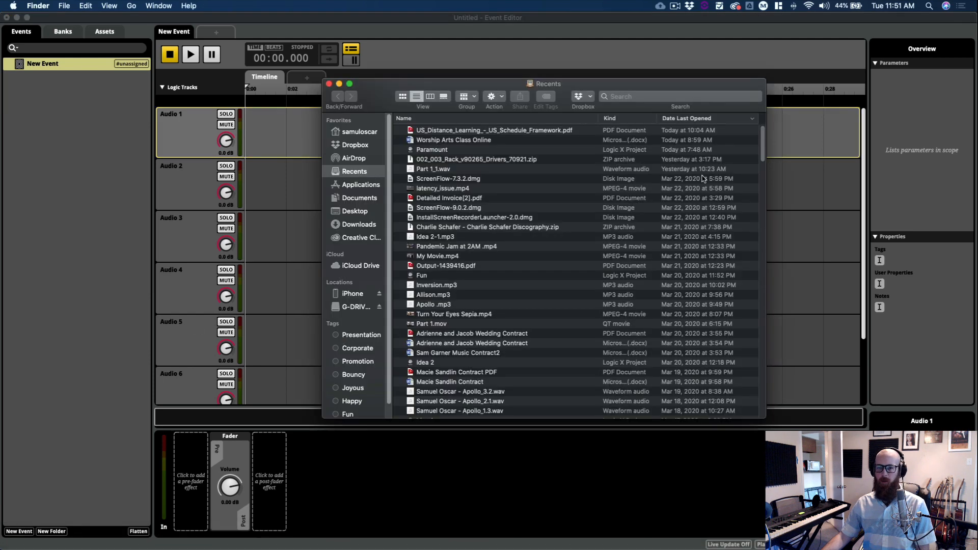
click(355, 212)
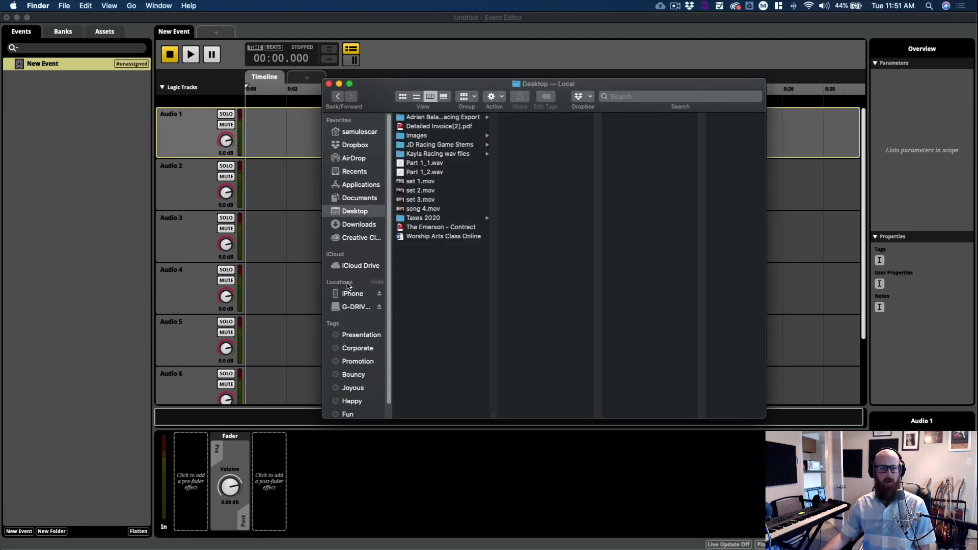
click(351, 306)
click(444, 274)
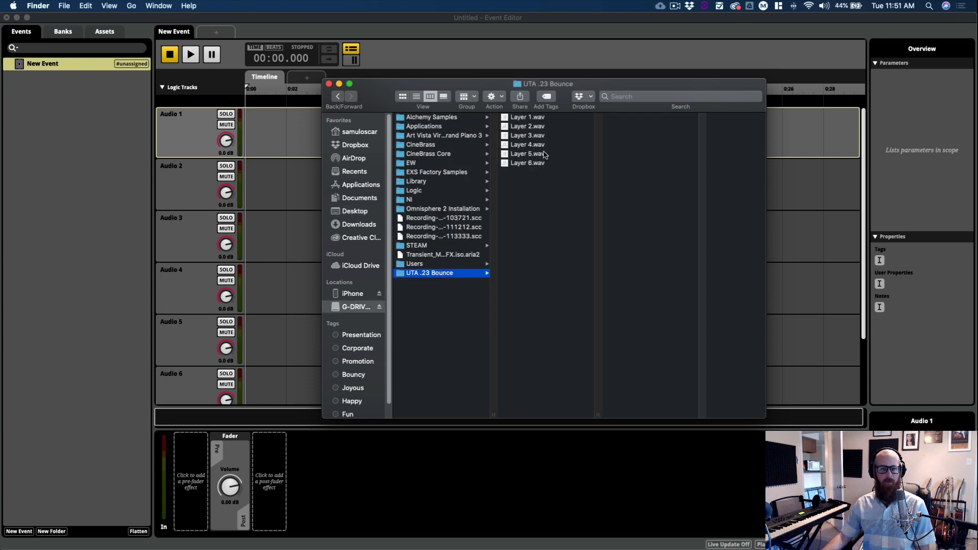
drag(548, 85, 655, 68)
Step: Place Layer 1.wav, Layer 2.wav and Layer 3.wav at the timeline start on the first three audio tracks
drag(634, 102, 247, 129)
drag(631, 110, 247, 183)
drag(633, 119, 248, 248)
click(332, 246)
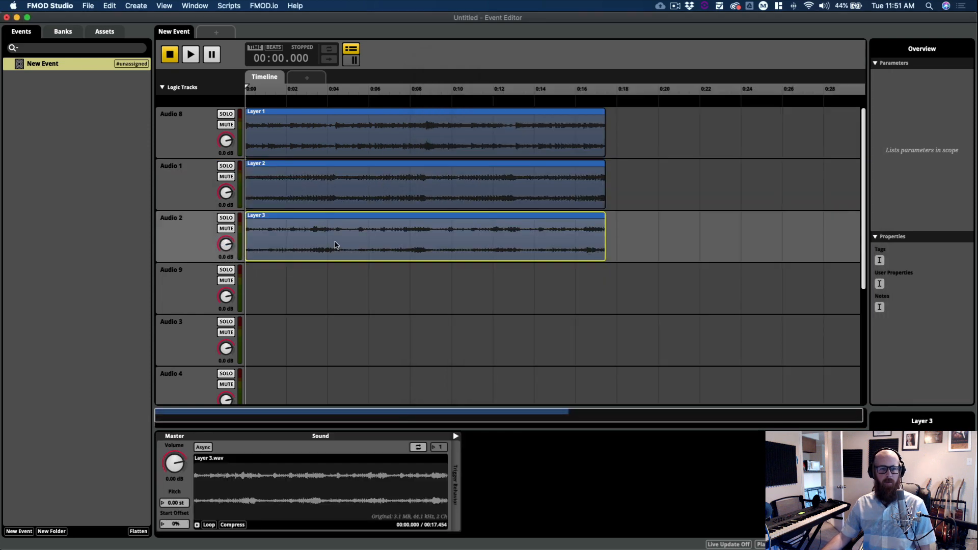
Step: Place Layer 4.wav, Layer 5.wav and Layer 6.wav from Finder at the timeline start on the following three audio tracks
key(super+Tab)
drag(654, 130, 270, 281)
click(655, 130)
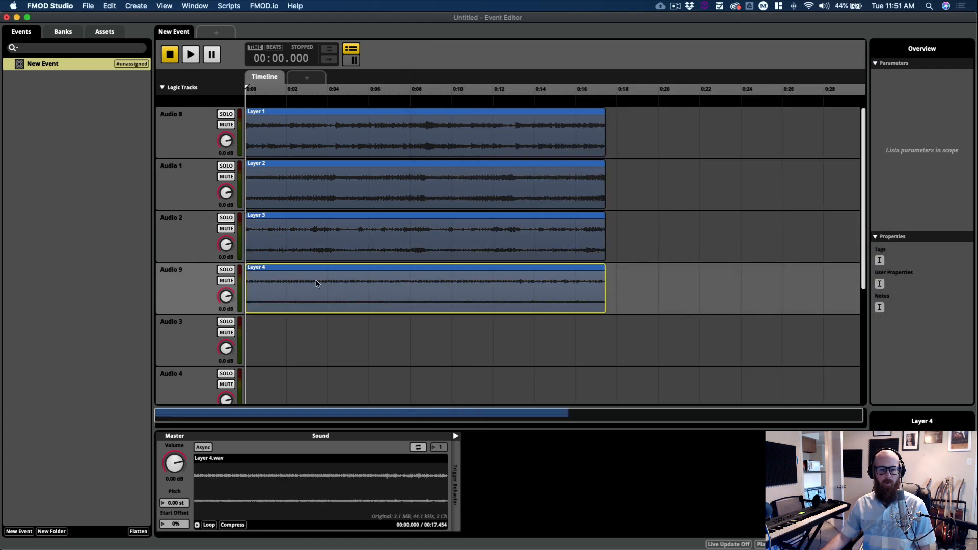
key(super+Tab)
drag(666, 137, 247, 342)
scroll(331, 255, down, 3)
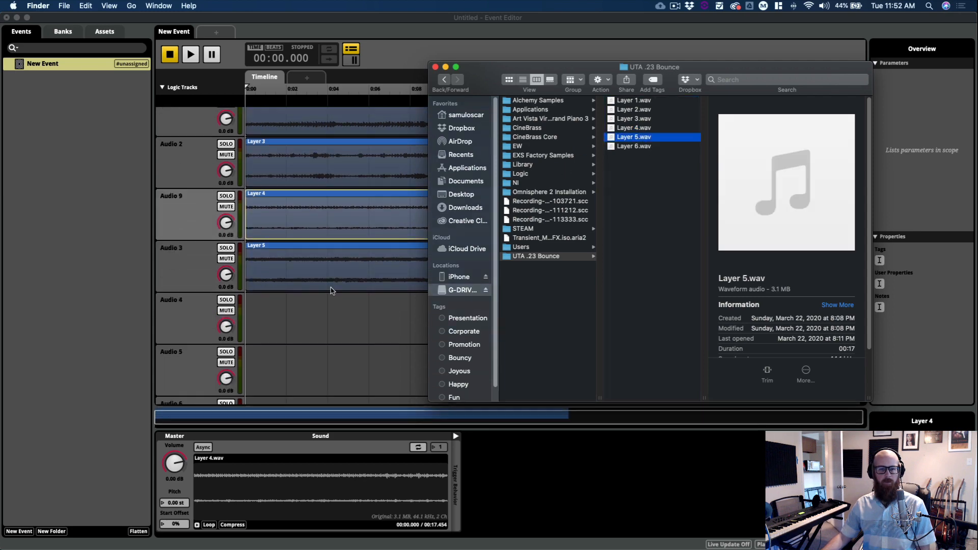
click(648, 148)
drag(648, 148, 259, 275)
Step: Delete the empty tracks Audio 5, Audio 6 and Audio 7 below the Layer 6 track
right_click(182, 327)
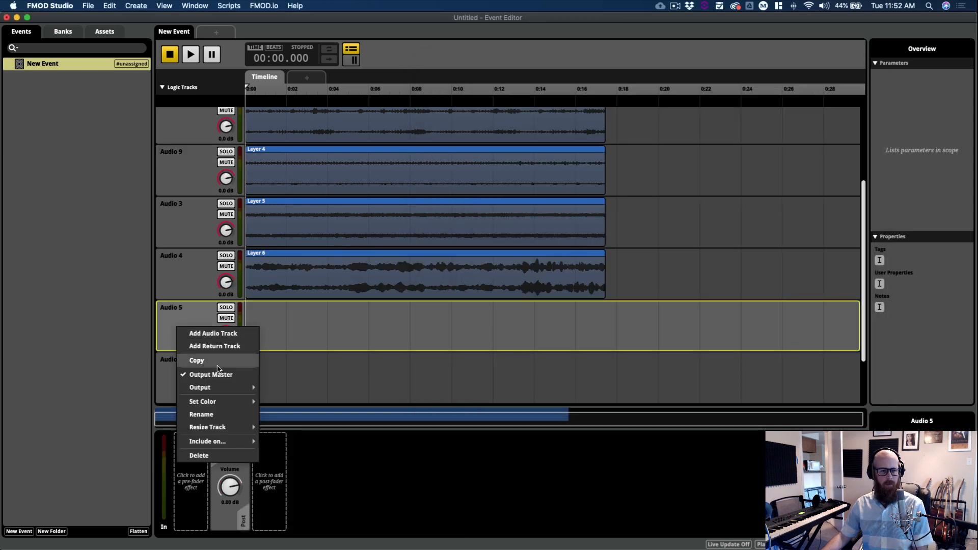
click(199, 456)
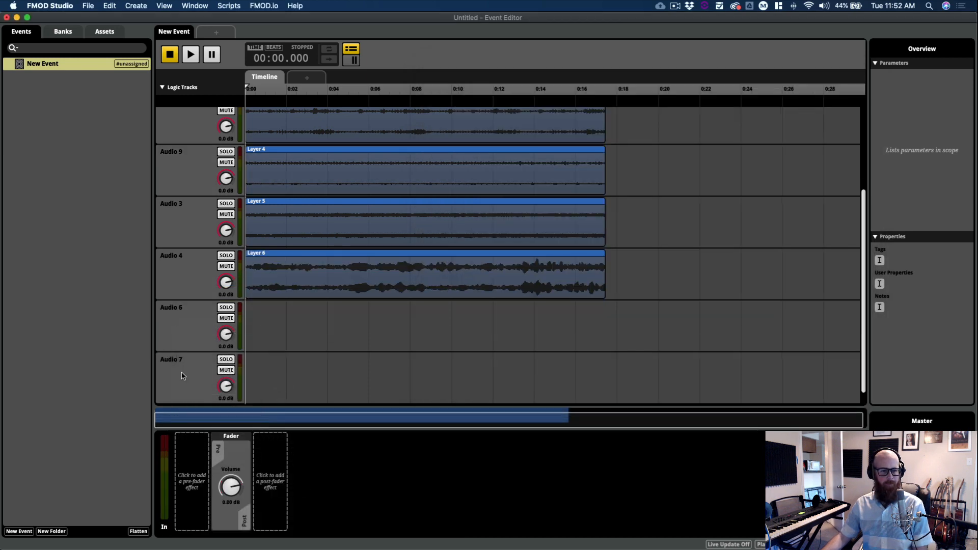
click(182, 376)
right_click(182, 331)
click(201, 458)
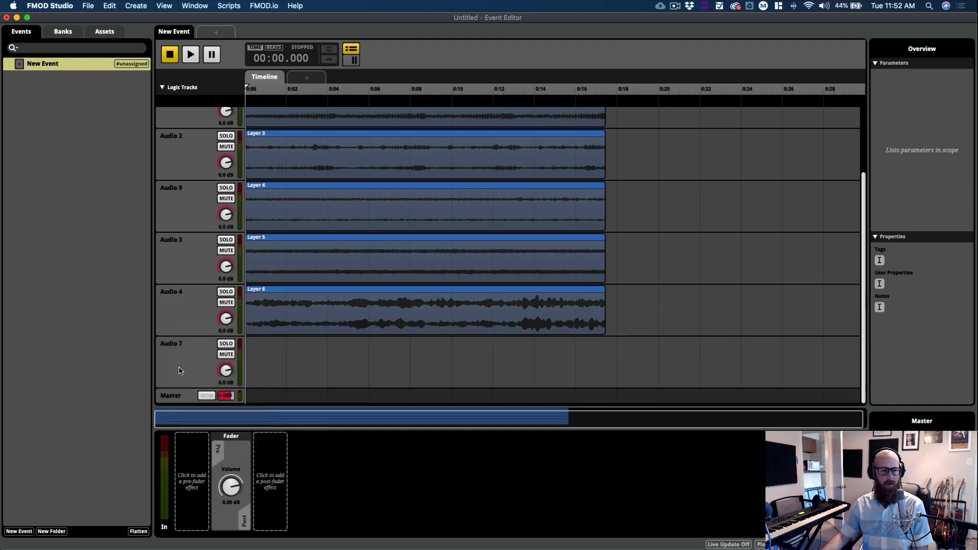
click(185, 361)
right_click(187, 362)
click(244, 488)
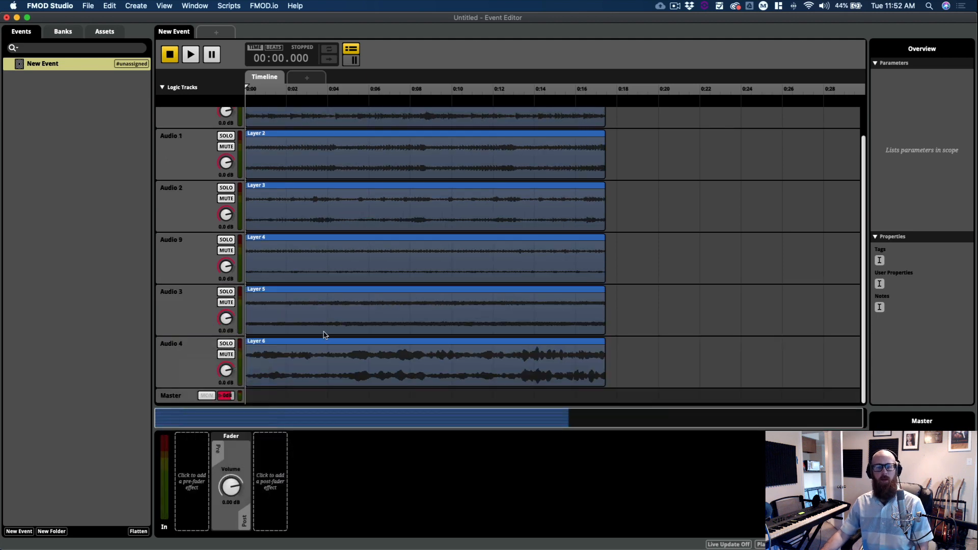
Step: Solo the Layer 6 track, play the event briefly to hear it alone, and turn its solo off
click(226, 344)
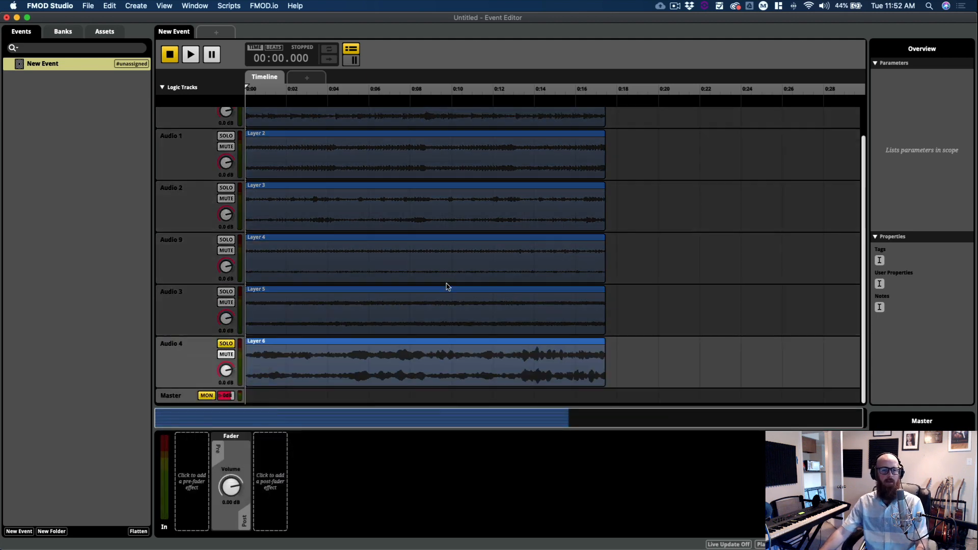
scroll(448, 283, up, 2)
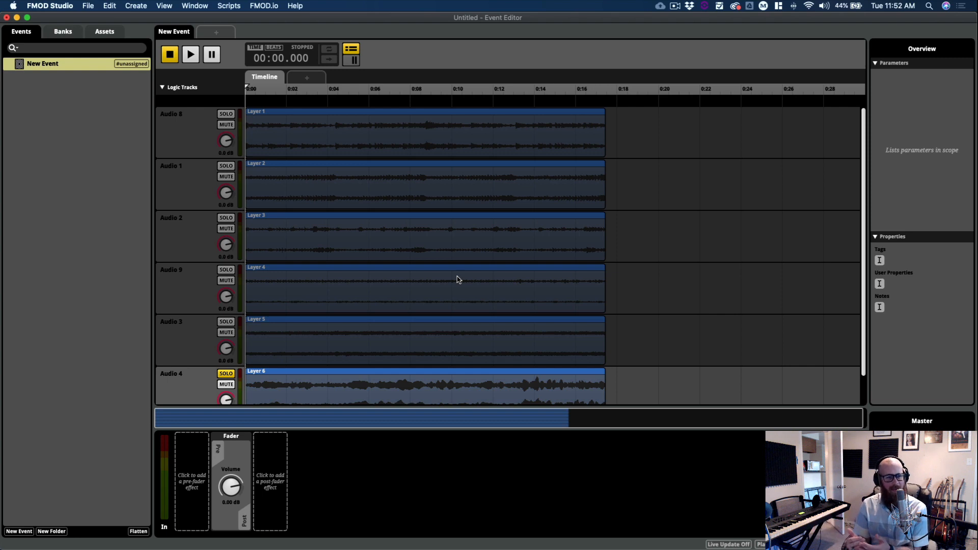
key(space)
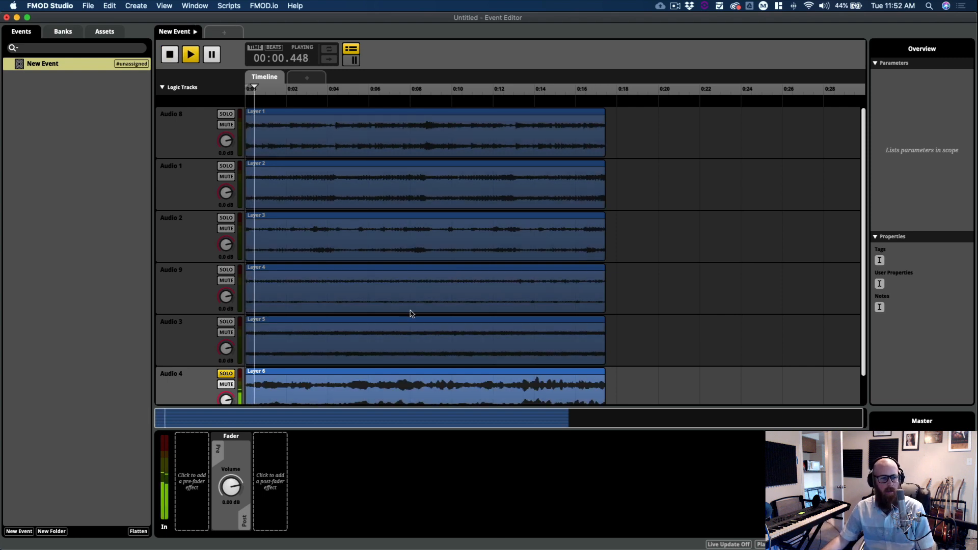
key(space)
click(226, 373)
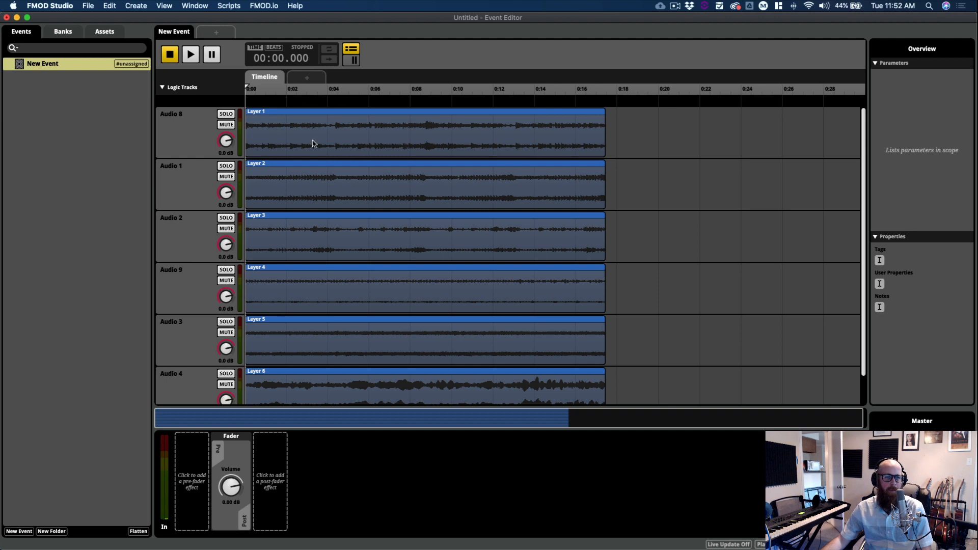
Step: Select the Layer 6 track, try adjusting its volume, and play the event briefly
click(206, 144)
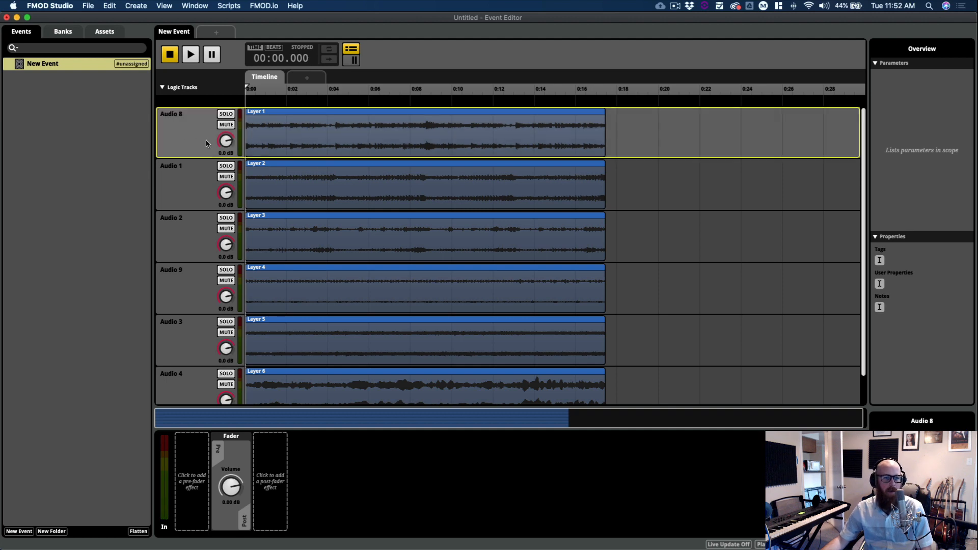
click(192, 375)
scroll(192, 374, down, 2)
mouse_move(225, 370)
mouse_down()
mouse_move(221, 385)
mouse_move(226, 352)
mouse_move(226, 363)
mouse_up()
key(space)
key(space)
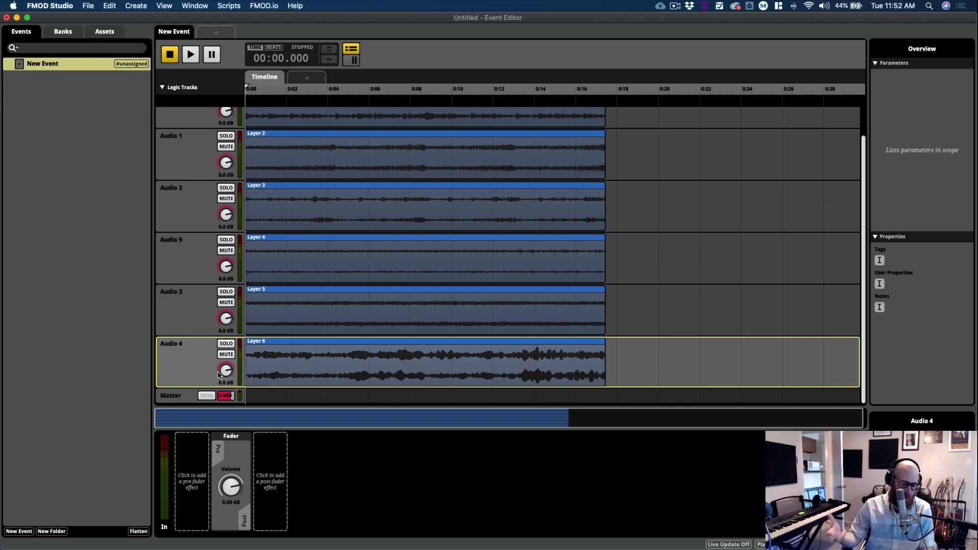
Step: Add a continuous user parameter named Waves to the event, keeping the default 0 to 1 range
scroll(325, 189, up, 2)
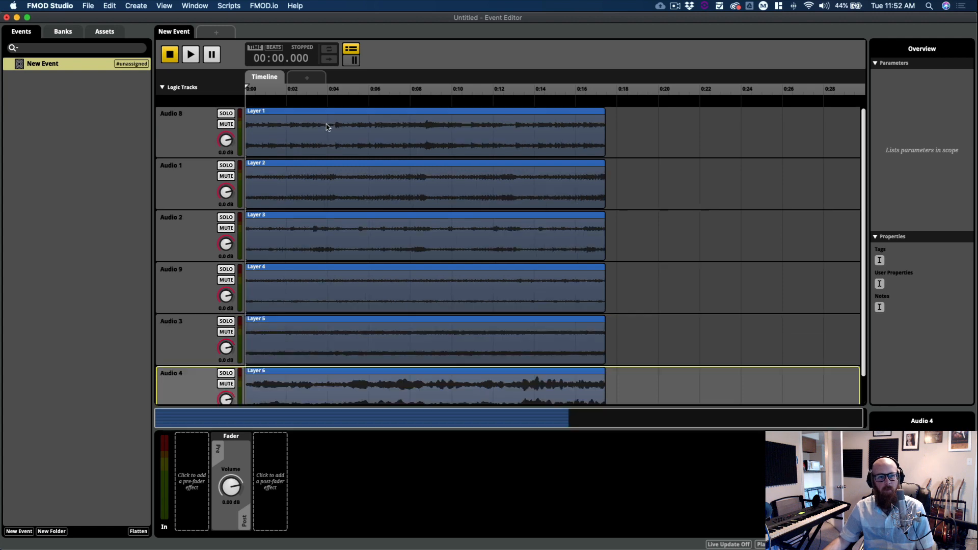
click(307, 78)
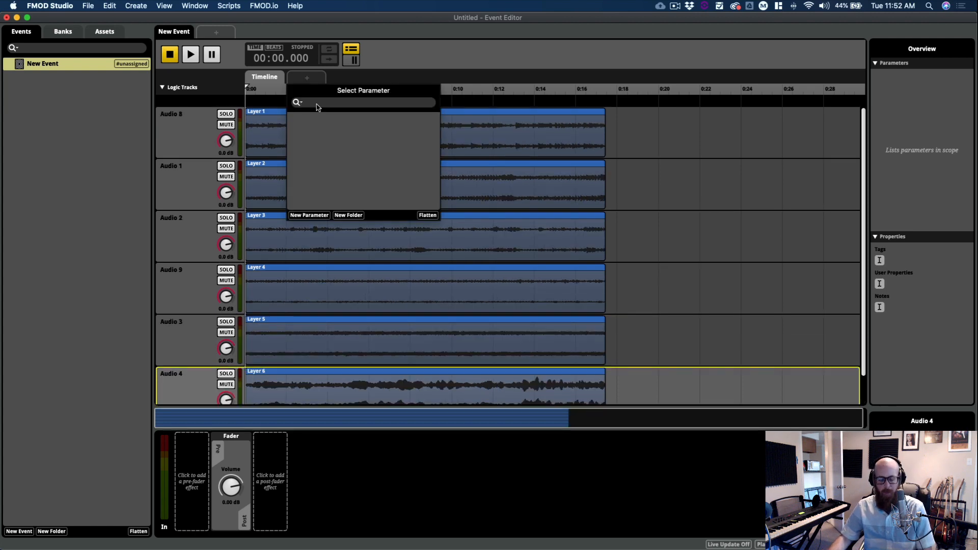
text(P)
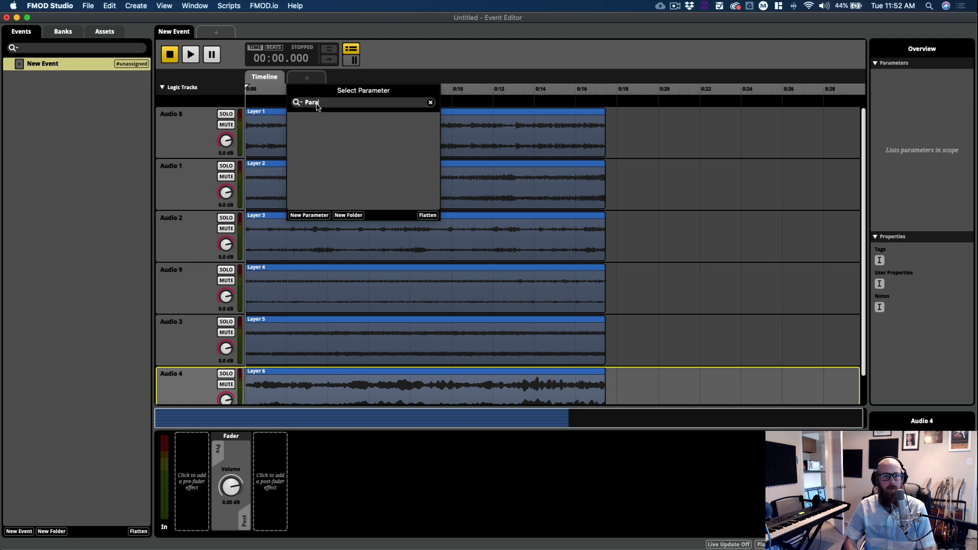
text(ara)
key(BackSpace)
key(BackSpace)
key(BackSpace)
key(BackSpace)
text(Waves)
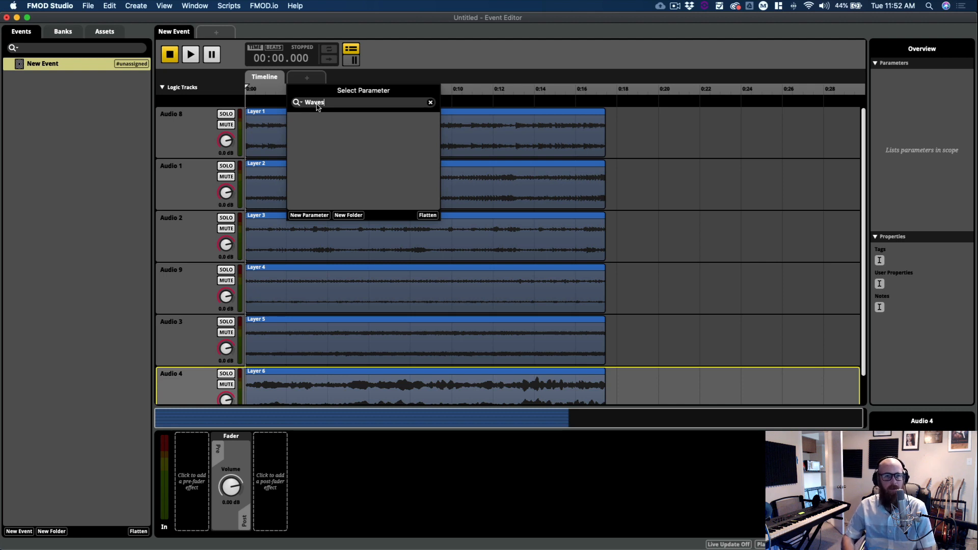
click(321, 218)
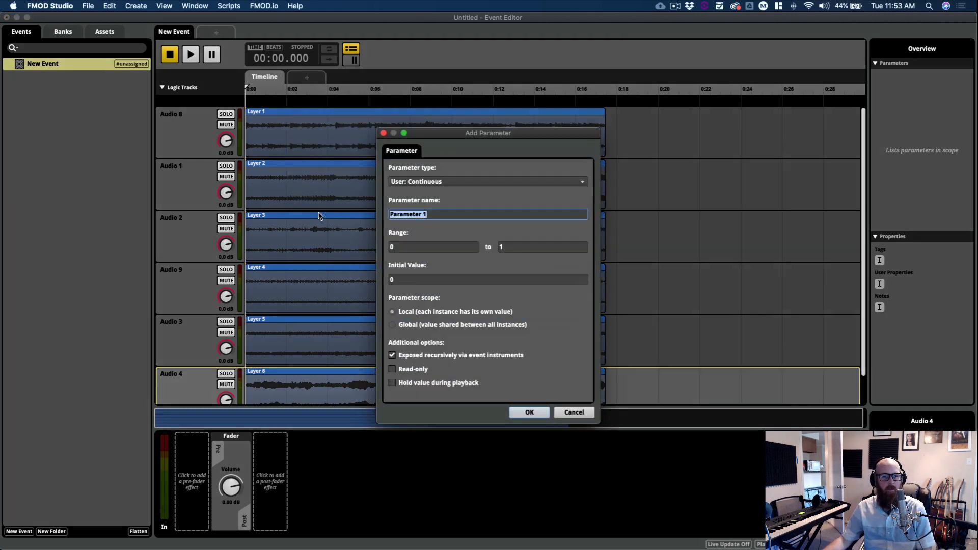
text(W)
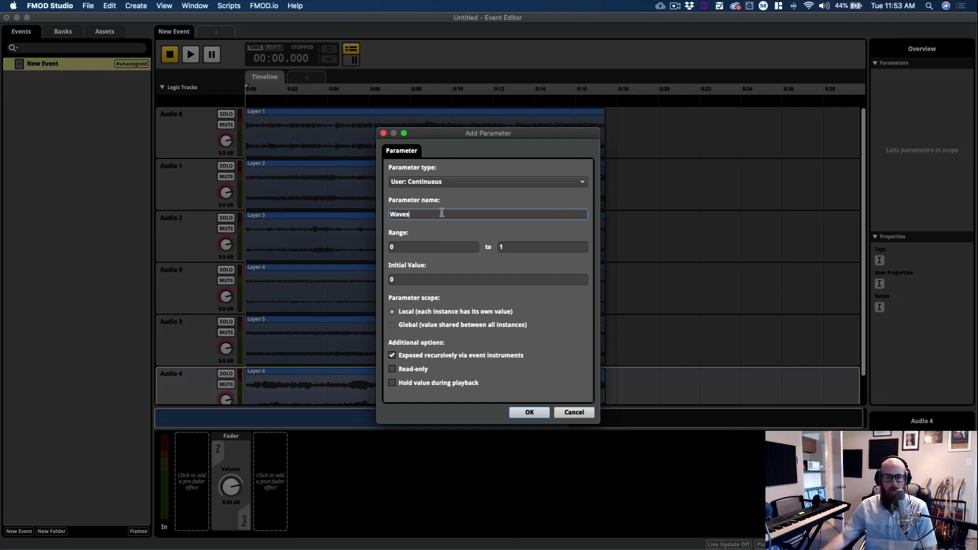
text(aves)
click(526, 414)
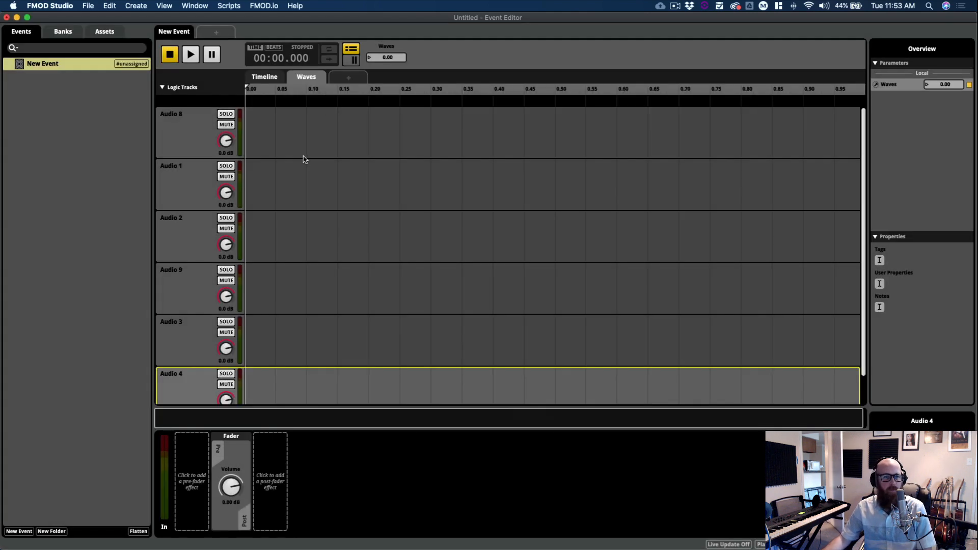
drag(387, 57, 395, 125)
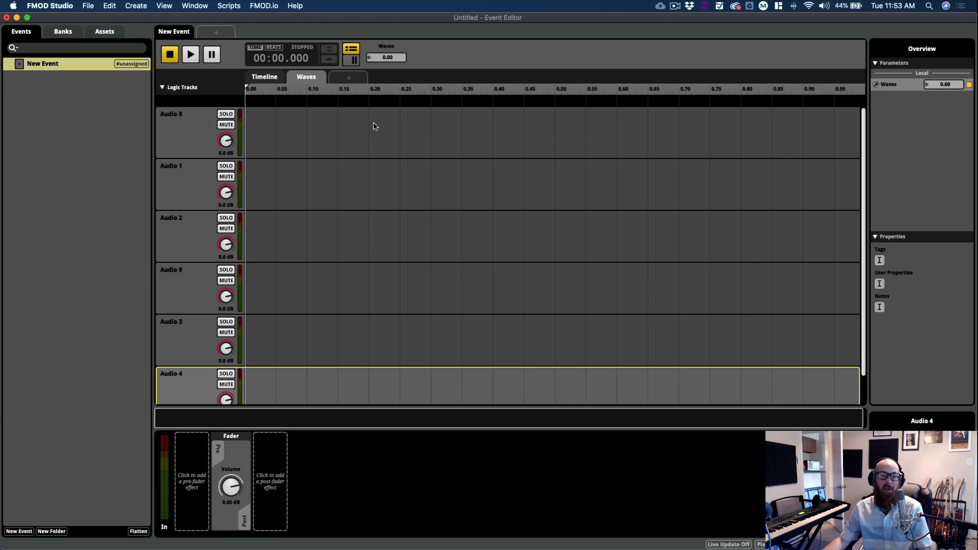
click(193, 123)
scroll(209, 173, down, 2)
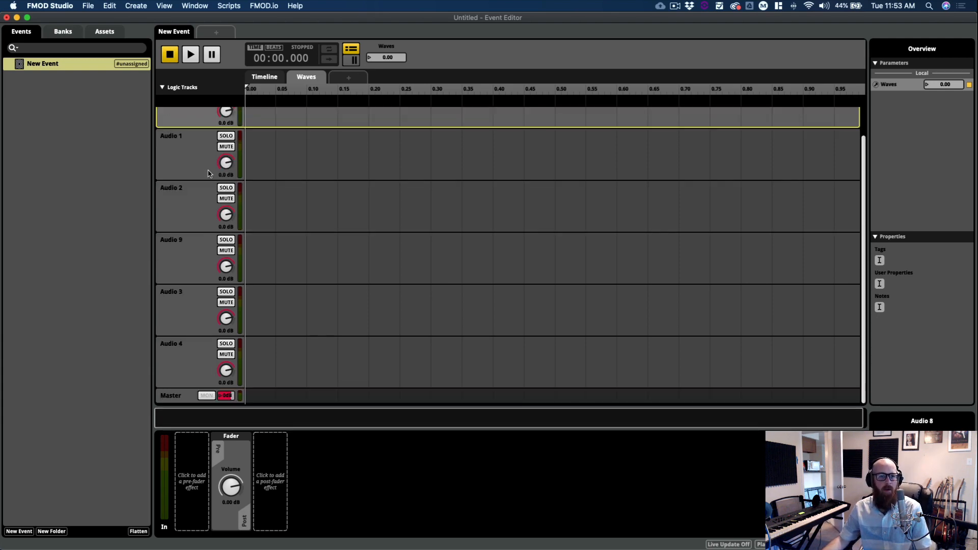
scroll(207, 173, up, 2)
right_click(192, 138)
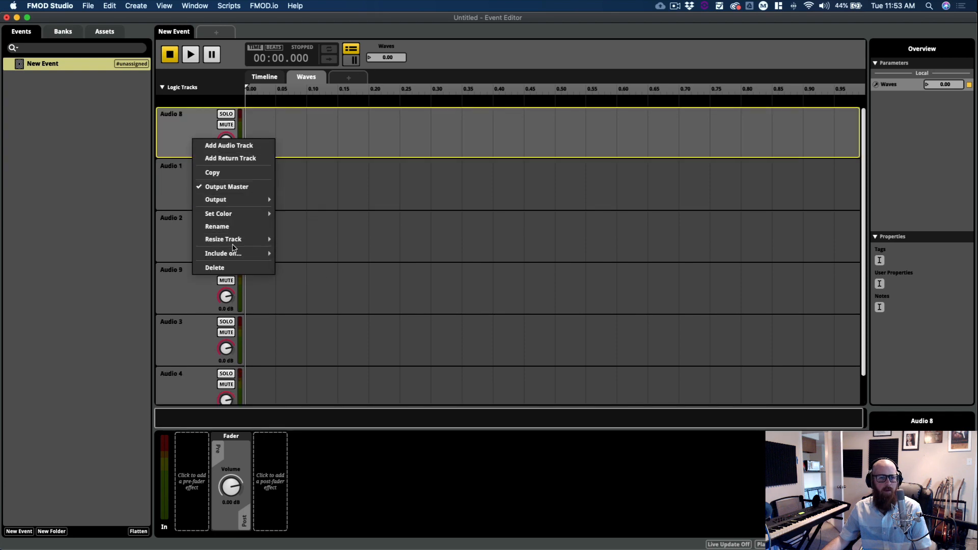
click(232, 268)
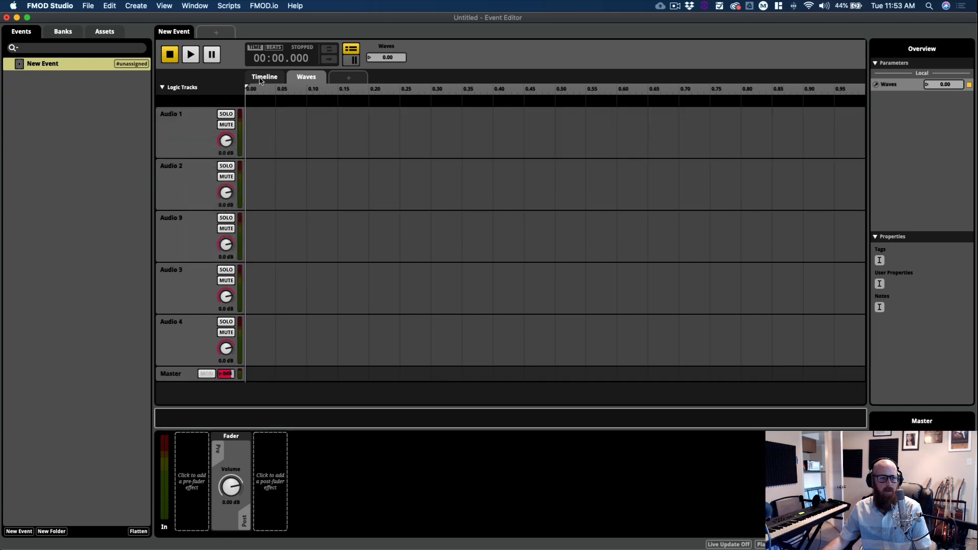
click(262, 77)
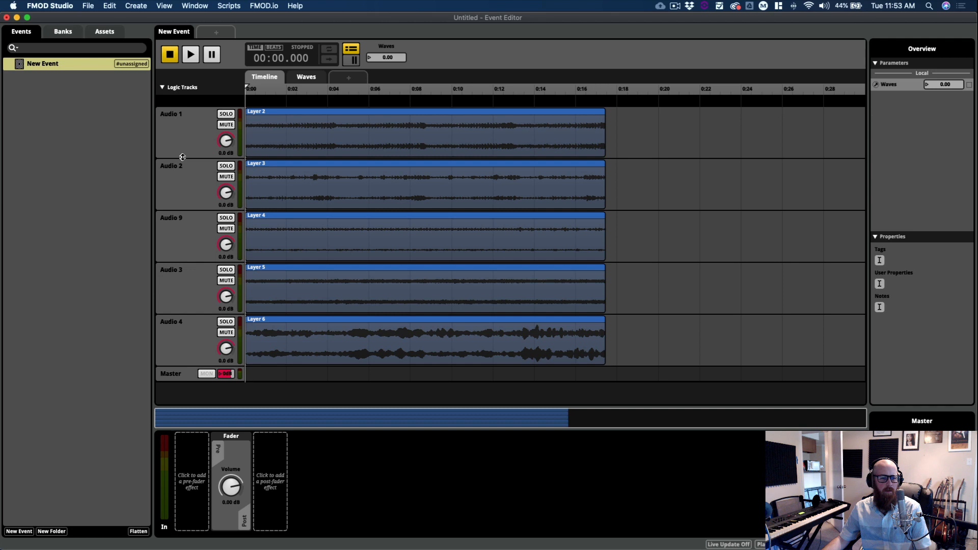
key(super+z)
Step: Rename the track holding the Layer 1 clip as Audio 1
double_click(181, 114)
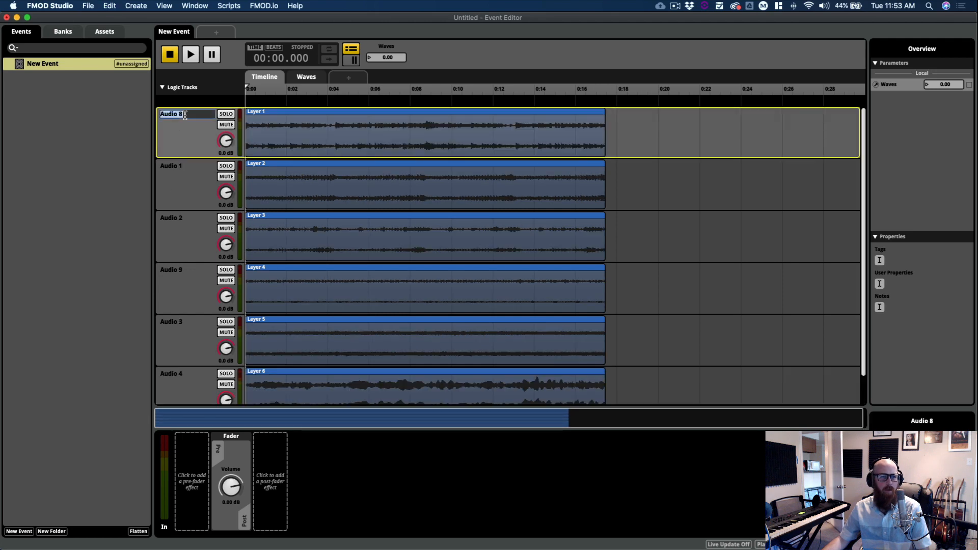
text(1)
key(Return)
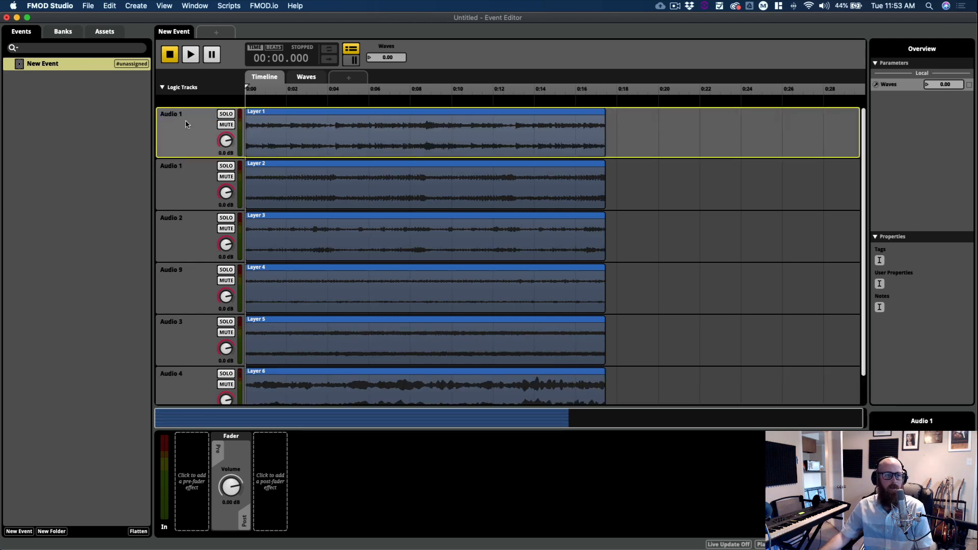
double_click(191, 166)
click(193, 126)
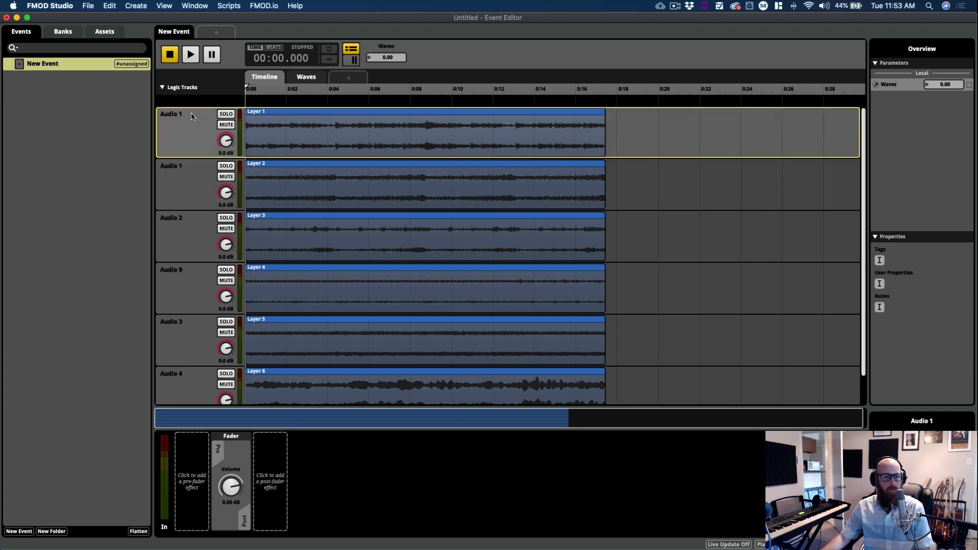
Step: Rename the first three tracks as Layer 1, Layer 2 and Layer 3 to match their clips
double_click(191, 117)
text(Lat)
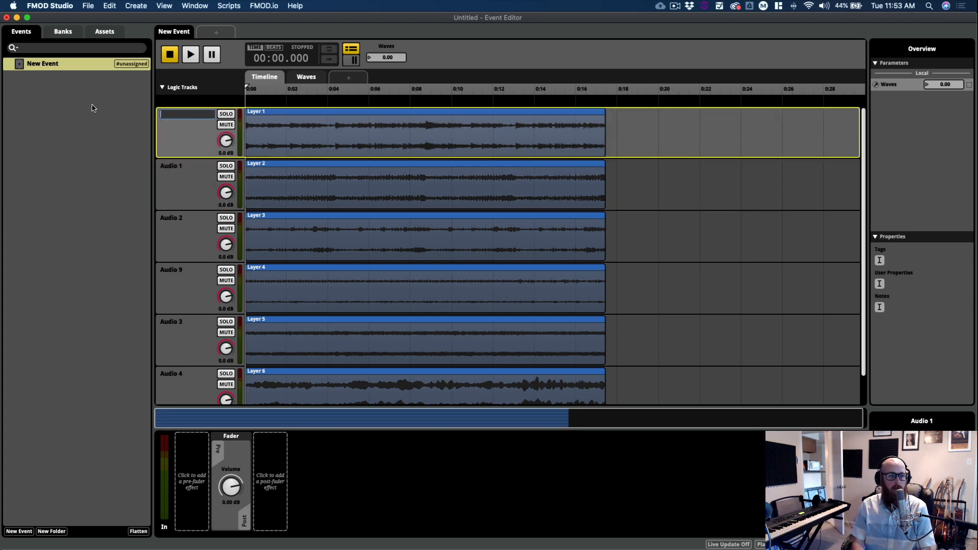
key(Tab)
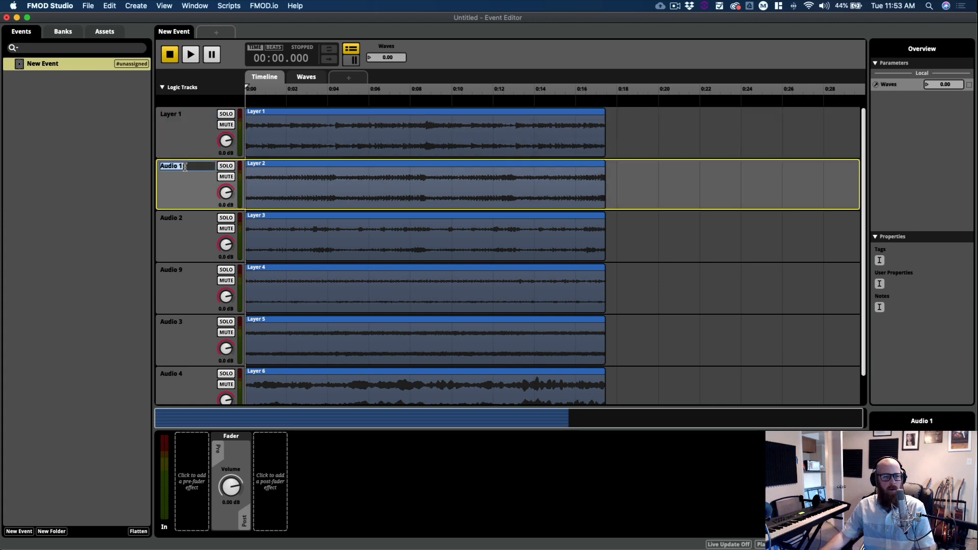
text(Layer 2)
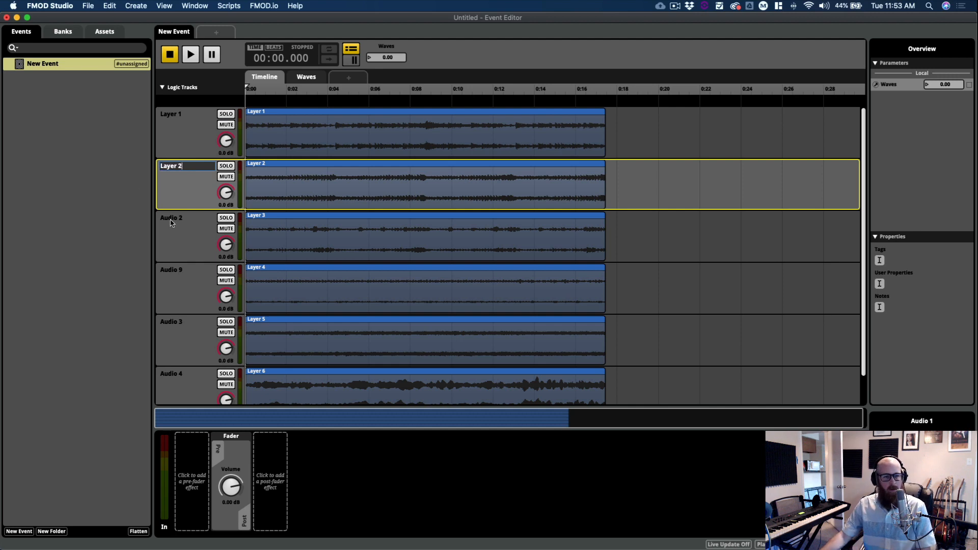
key(Tab)
text(Layer 3)
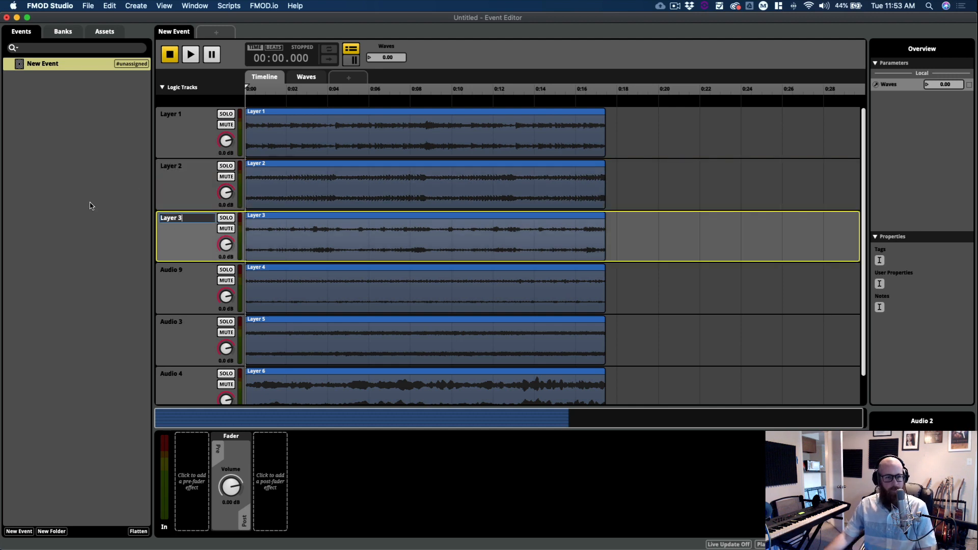
Step: Rename the remaining three audio tracks as Layer 4, Layer 5 and Layer 6 to match their clips
key(Tab)
text(Lay)
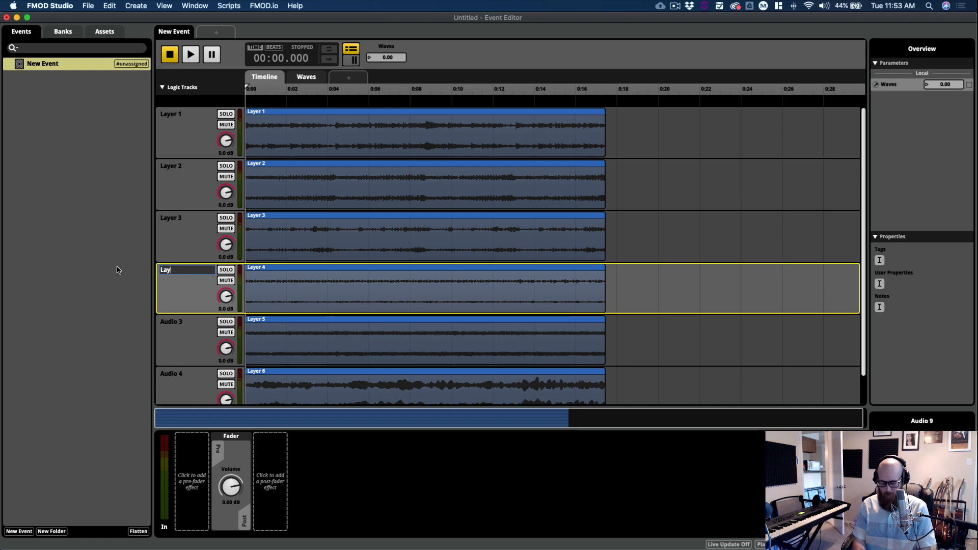
text(er 4)
key(Tab)
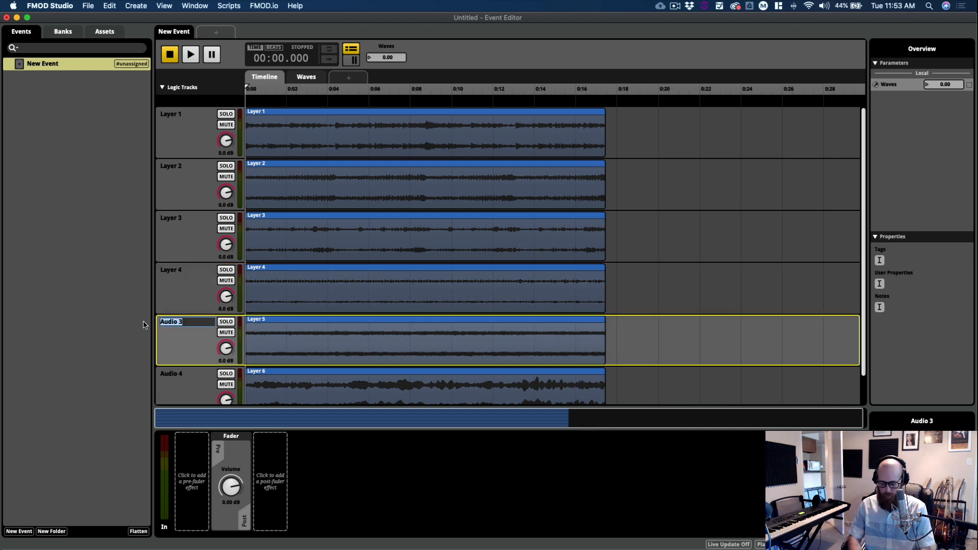
text(Layer 5)
scroll(164, 321, down, 1)
click(183, 350)
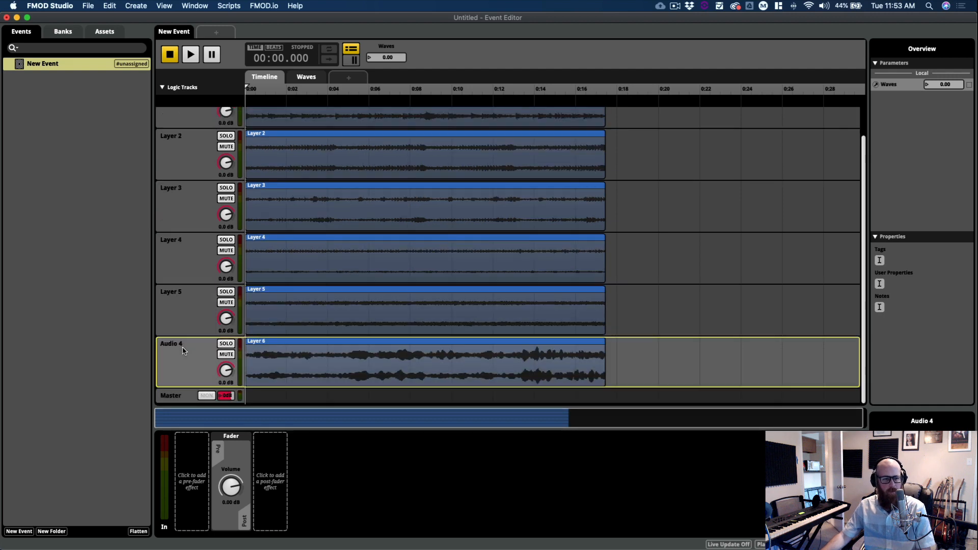
double_click(190, 344)
text(Layer 6)
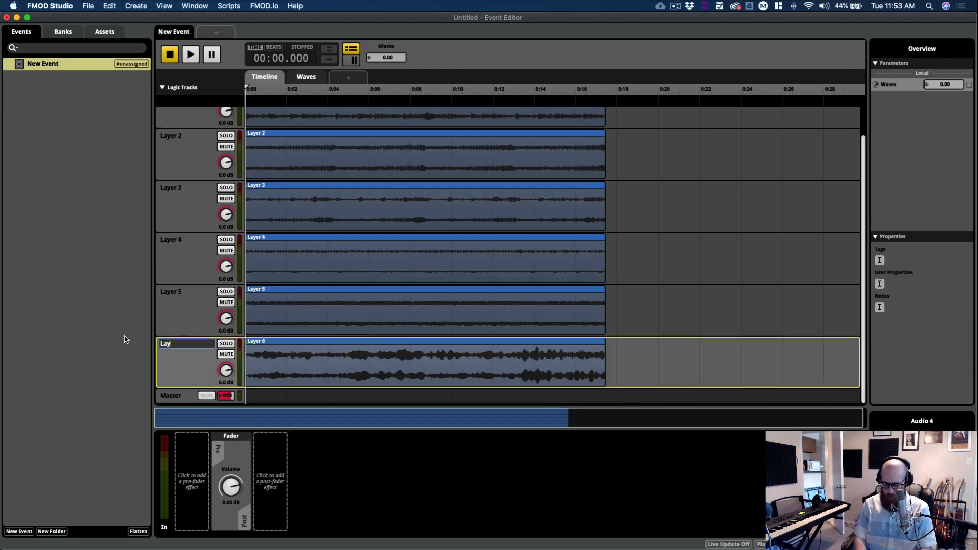
key(Return)
Step: Play the event briefly, stop it, and glance at the Logic Pro session before returning to FMOD Studio
scroll(370, 238, up, 1)
key(space)
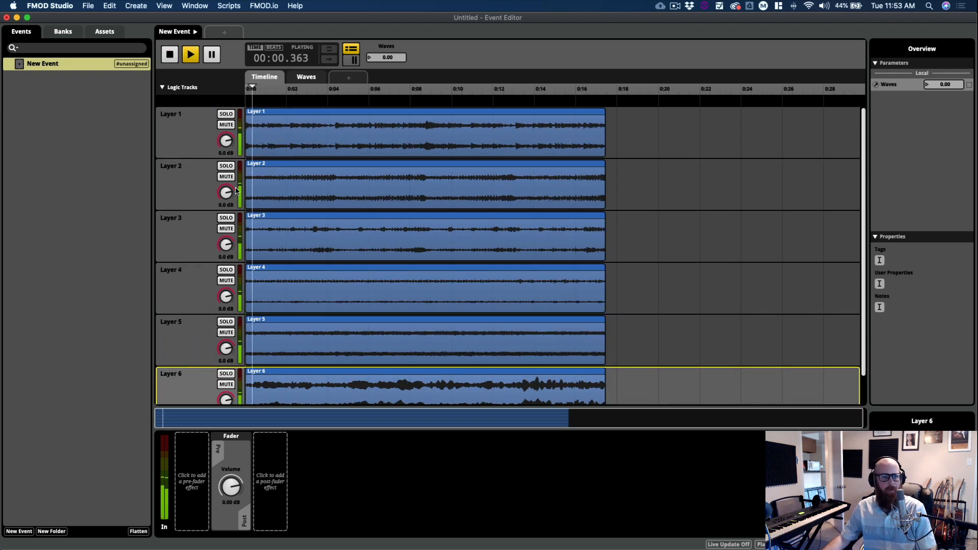
key(space)
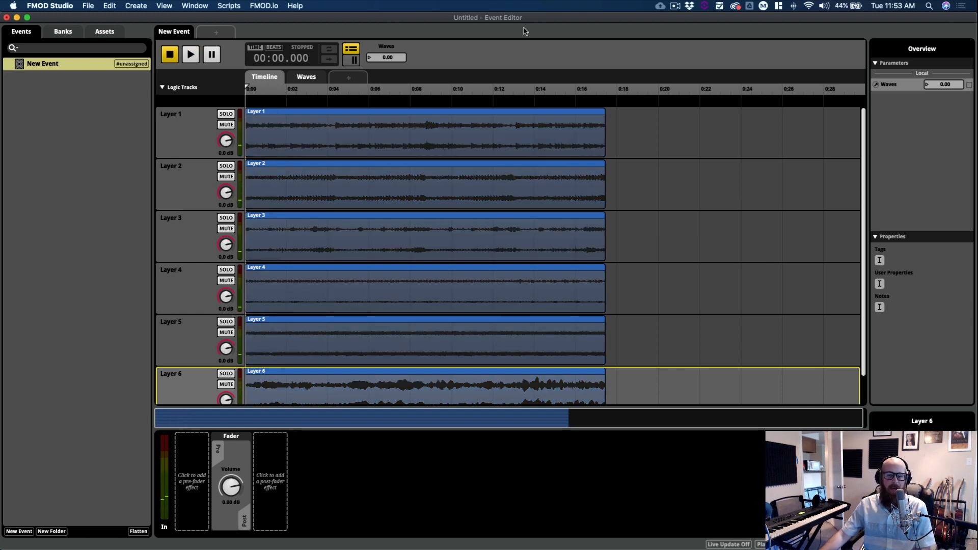
key(super+Tab)
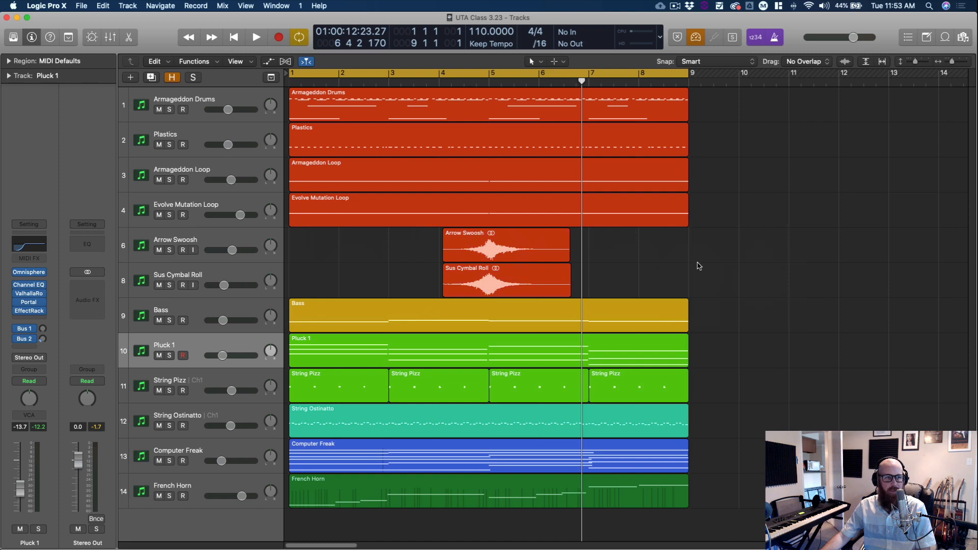
key(super+Tab)
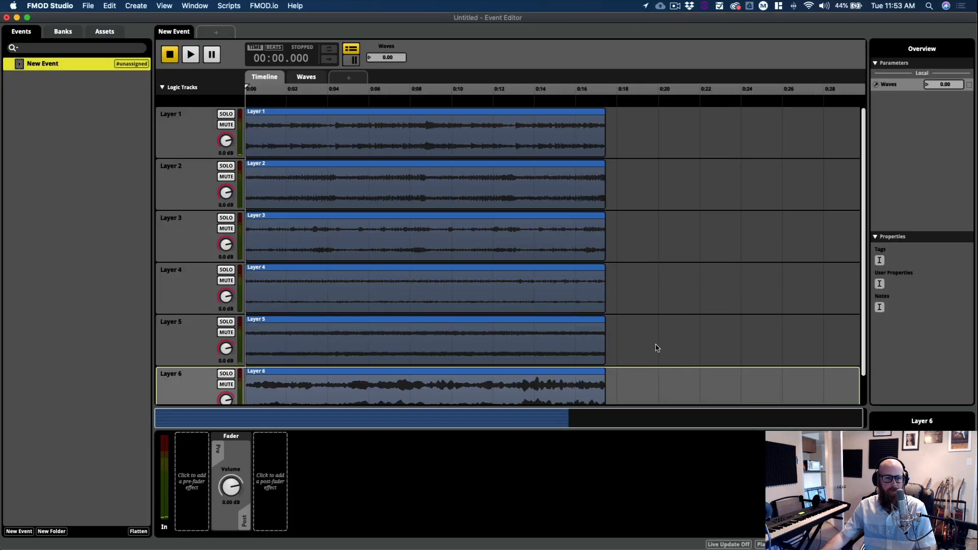
Step: Show the Waves parameter sheet and add volume automation to the Layer 1 and Layer 2 tracks
click(306, 76)
right_click(250, 137)
click(294, 124)
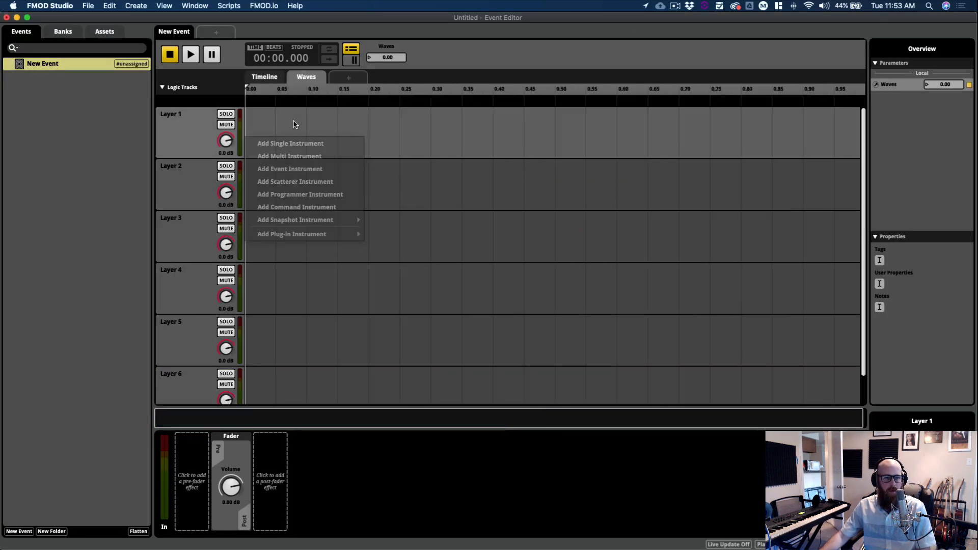
right_click(228, 139)
click(255, 145)
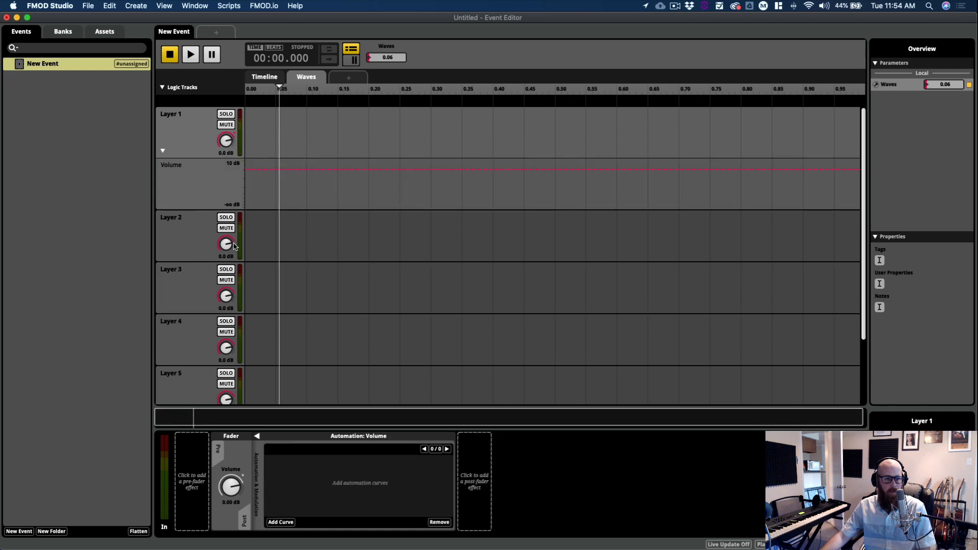
right_click(228, 244)
click(263, 249)
Step: Add volume automation to the Layer 3, Layer 4, Layer 5 and Layer 6 tracks on the Waves parameter sheet
scroll(227, 270, down, 5)
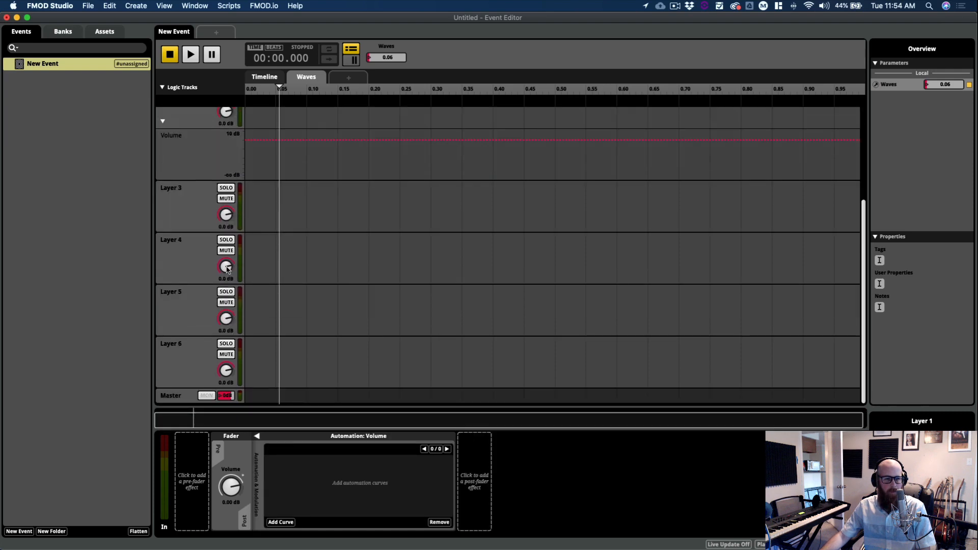
right_click(225, 224)
click(255, 224)
right_click(228, 316)
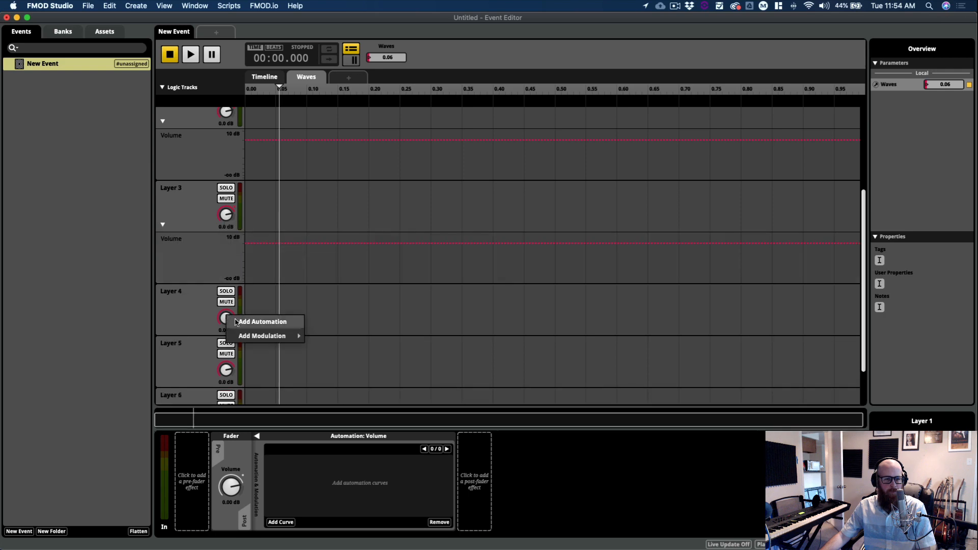
click(237, 321)
scroll(231, 357, down, 5)
right_click(234, 318)
click(249, 323)
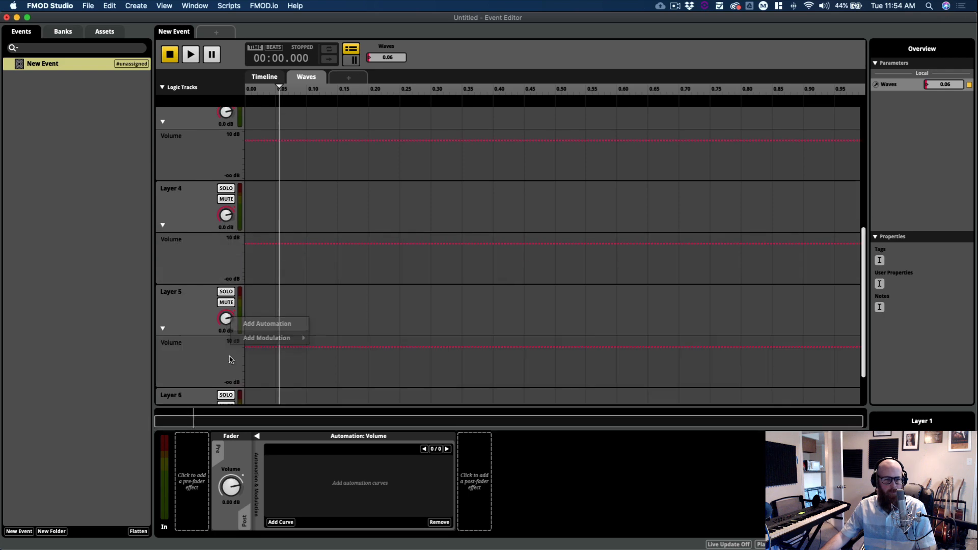
scroll(231, 360, down, 3)
right_click(225, 371)
click(248, 378)
Step: Add a point to Layer 2's volume automation curve and move it to Waves 0.00 at -oo dB
scroll(280, 260, up, 5)
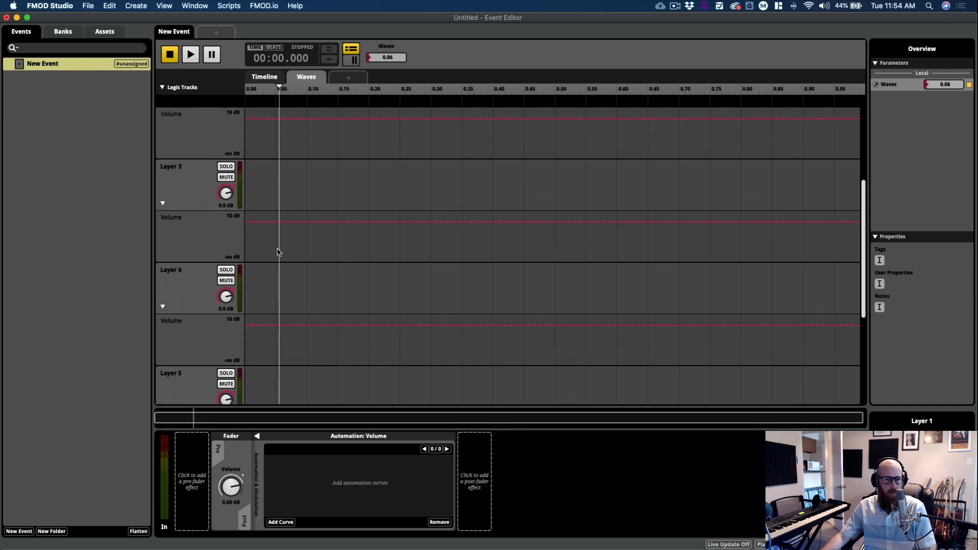
scroll(278, 252, up, 4)
click(251, 242)
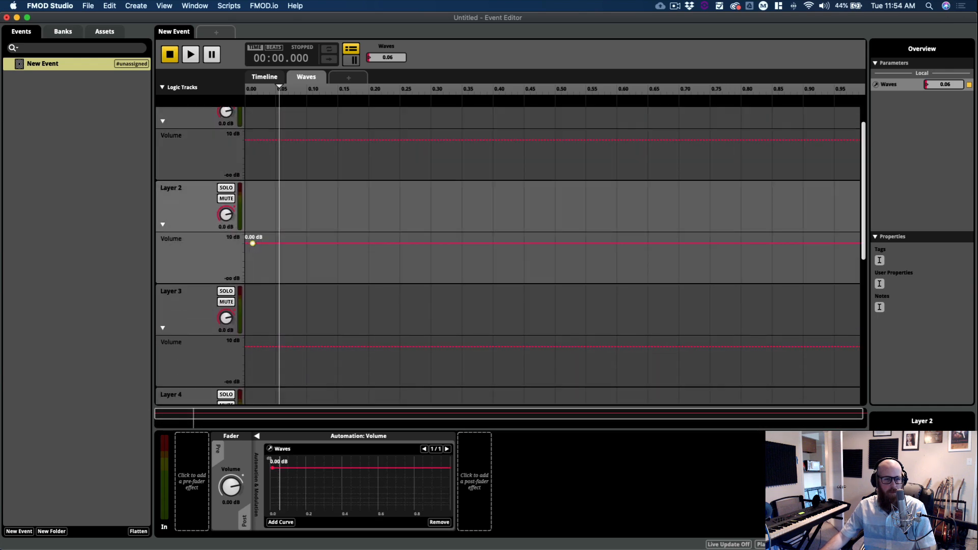
drag(252, 243, 185, 337)
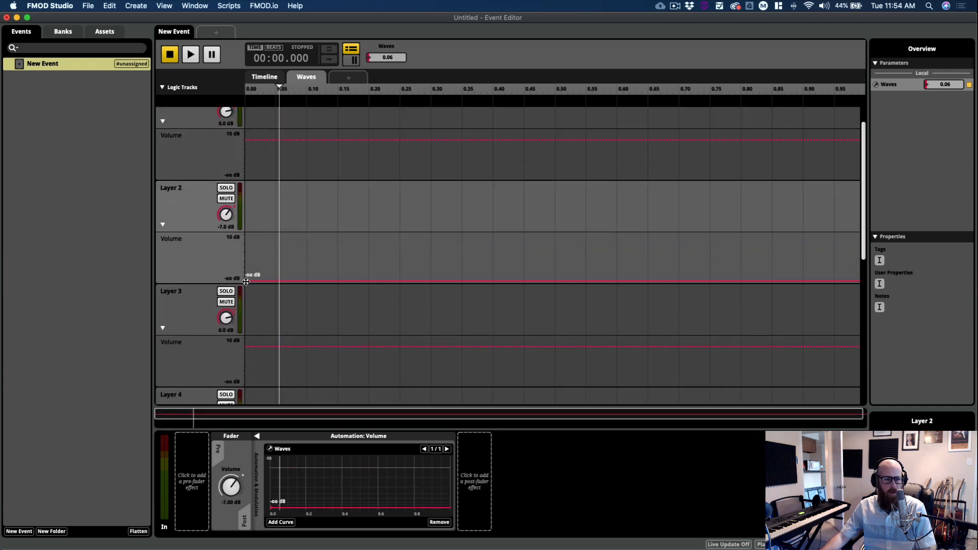
Step: Keep Layer 2's starting point at -oo dB and add matching points at Waves 0.00 to the Layer 3, Layer 4 and Layer 5 volume curves
drag(245, 281, 142, 345)
scroll(219, 361, down, 5)
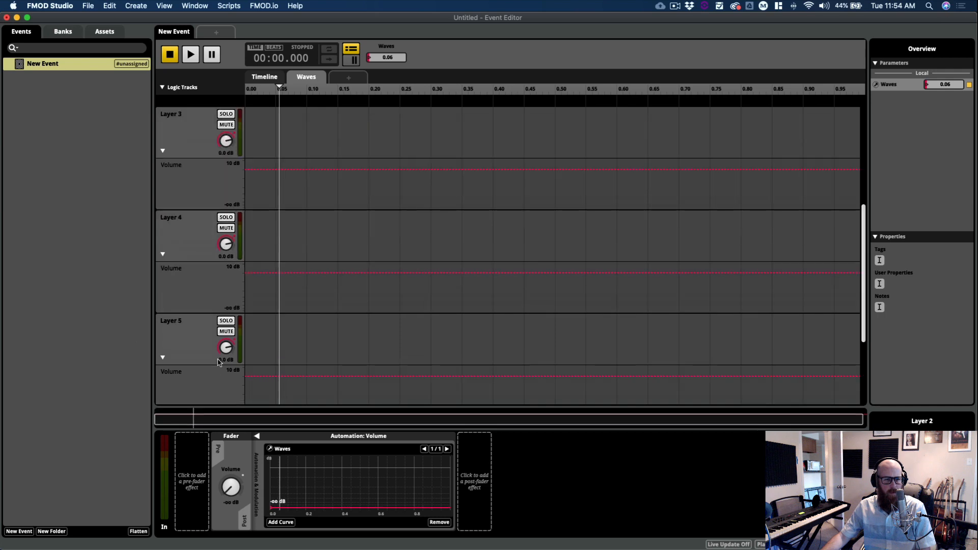
click(270, 168)
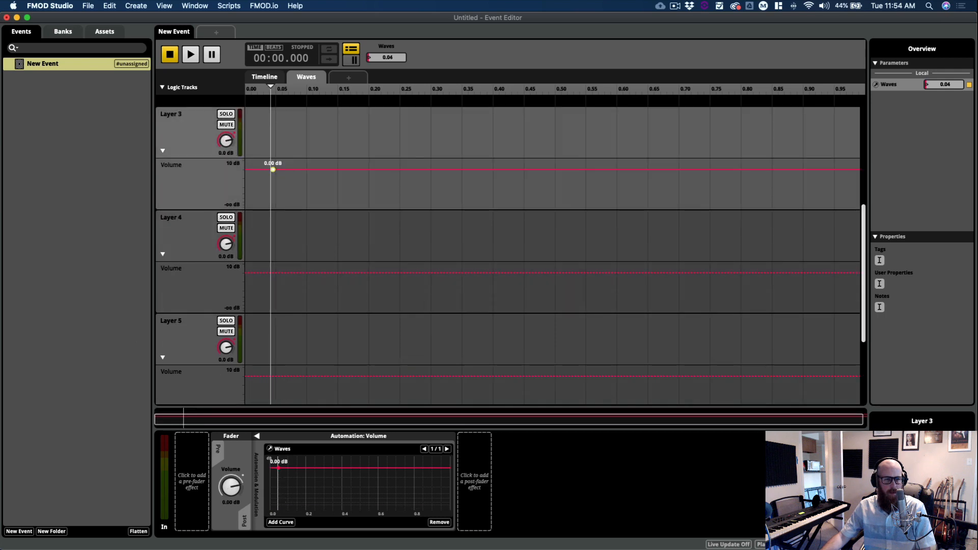
drag(273, 169, 184, 314)
click(273, 273)
drag(274, 273, 234, 402)
click(274, 376)
drag(273, 376, 245, 408)
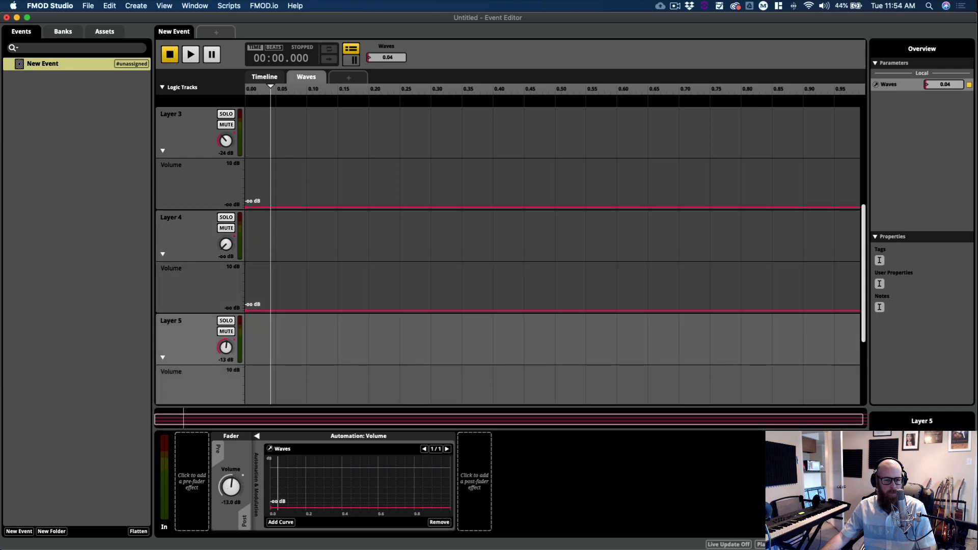
Step: Add a starting point at Waves 0.00 and -oo dB to the volume curves of Layer 6 and Layer 1
scroll(259, 390, down, 3)
click(274, 393)
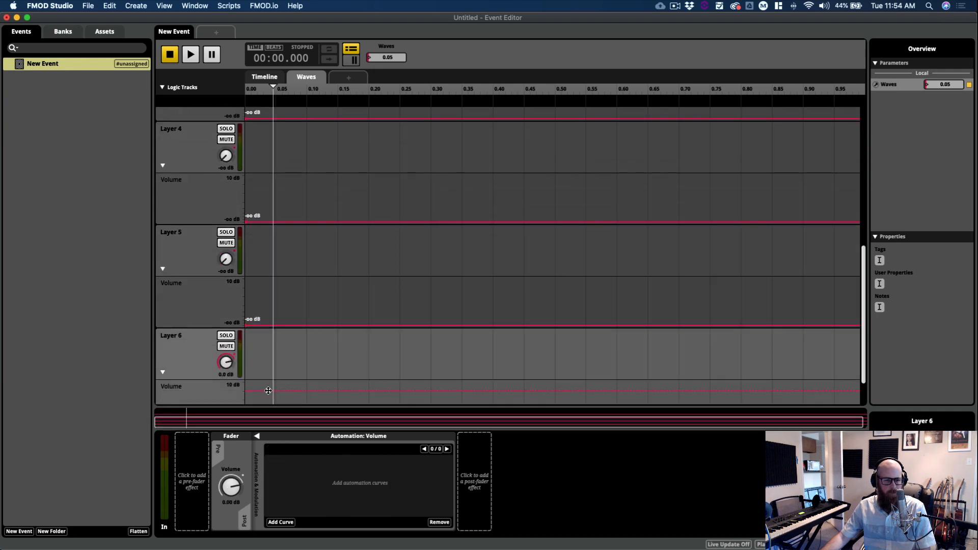
scroll(278, 387, down, 2)
click(274, 348)
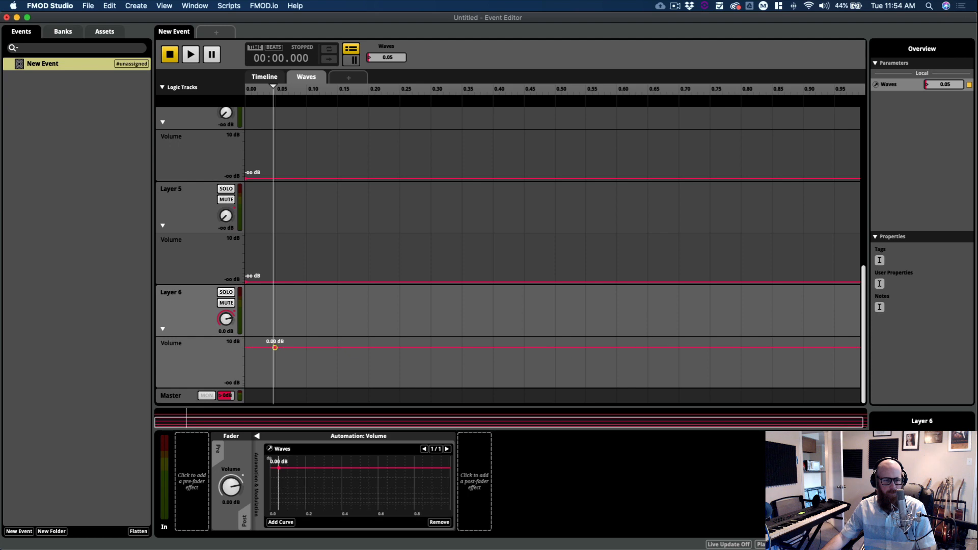
drag(274, 348, 246, 385)
scroll(306, 323, up, 10)
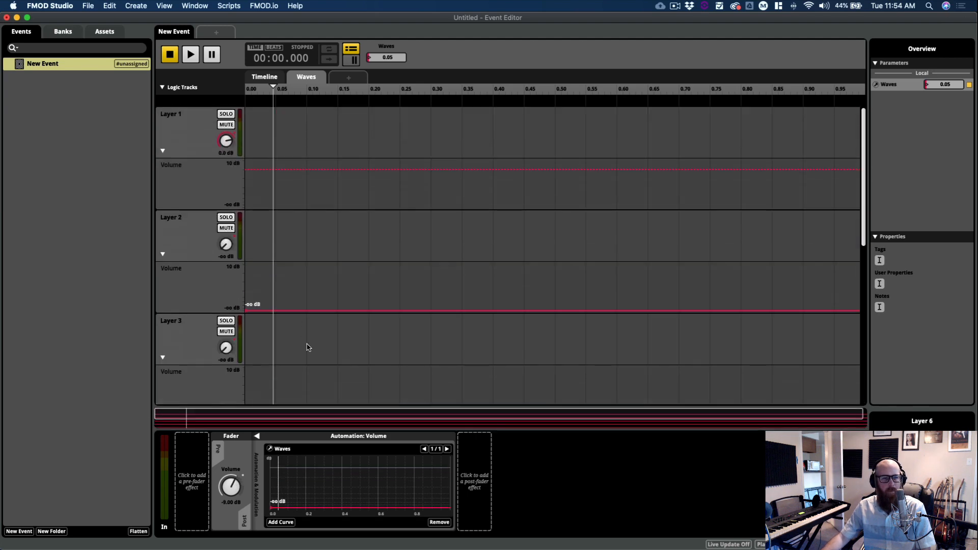
click(258, 169)
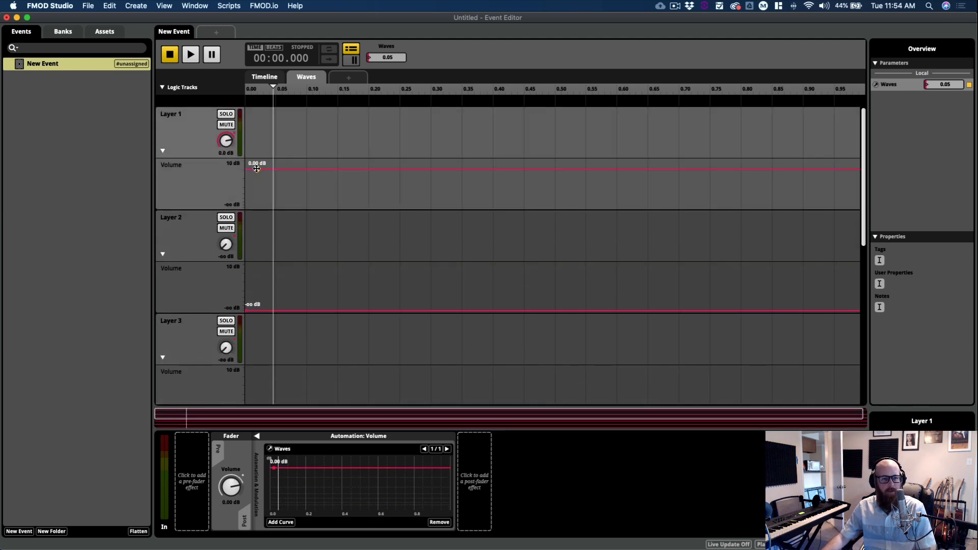
drag(256, 169, 246, 207)
Step: Start playback and create a loop region on the timeline spanning the Layer 1 clip
key(space)
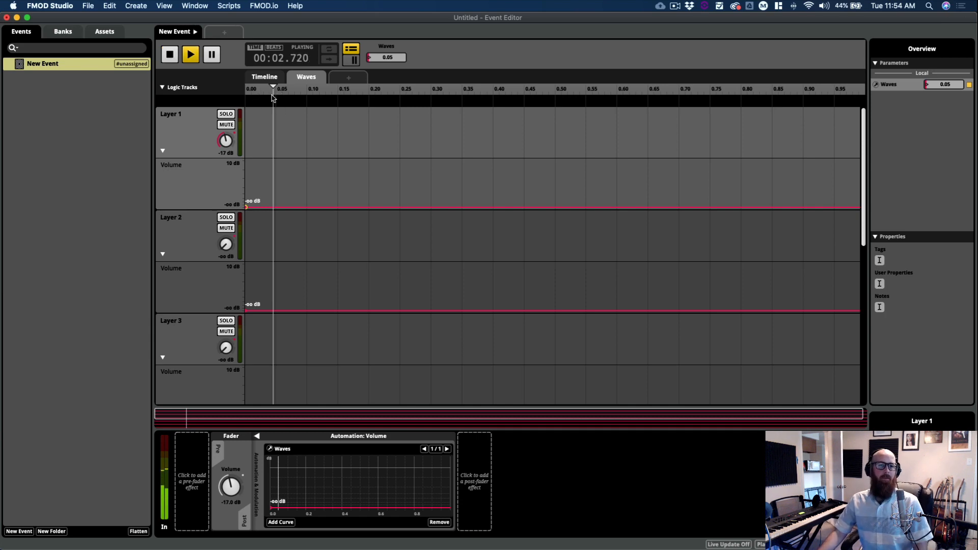
click(275, 99)
click(264, 77)
click(416, 125)
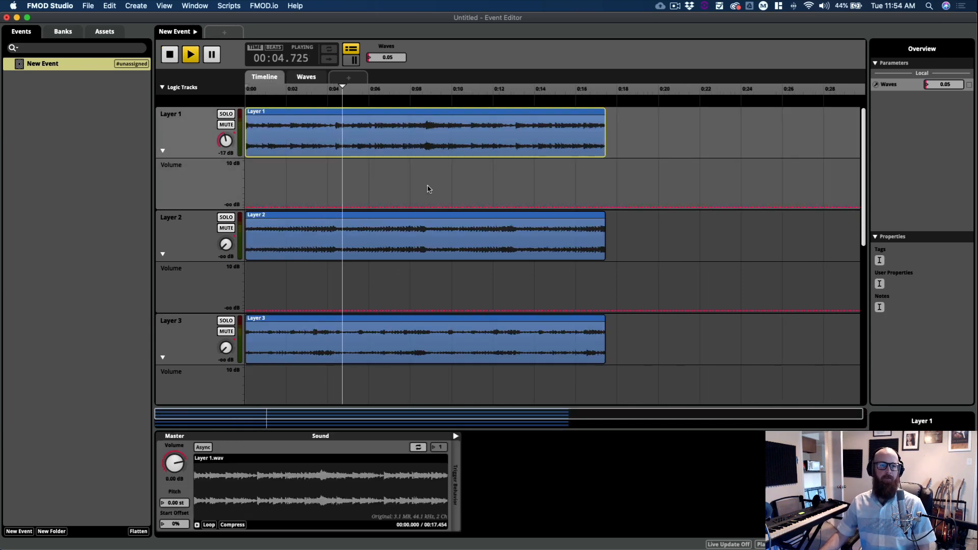
right_click(418, 133)
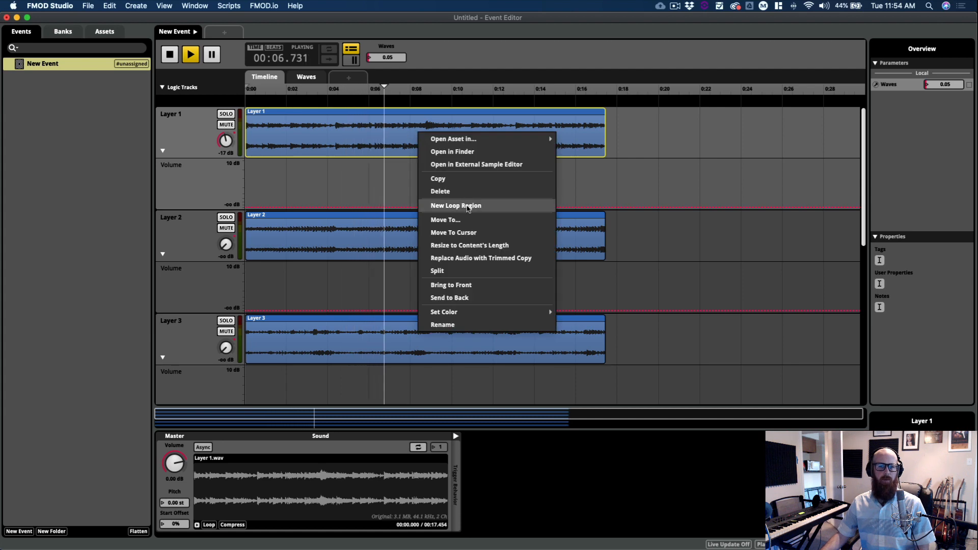
click(497, 204)
Step: Play the looped event from about two seconds into the timeline
click(688, 179)
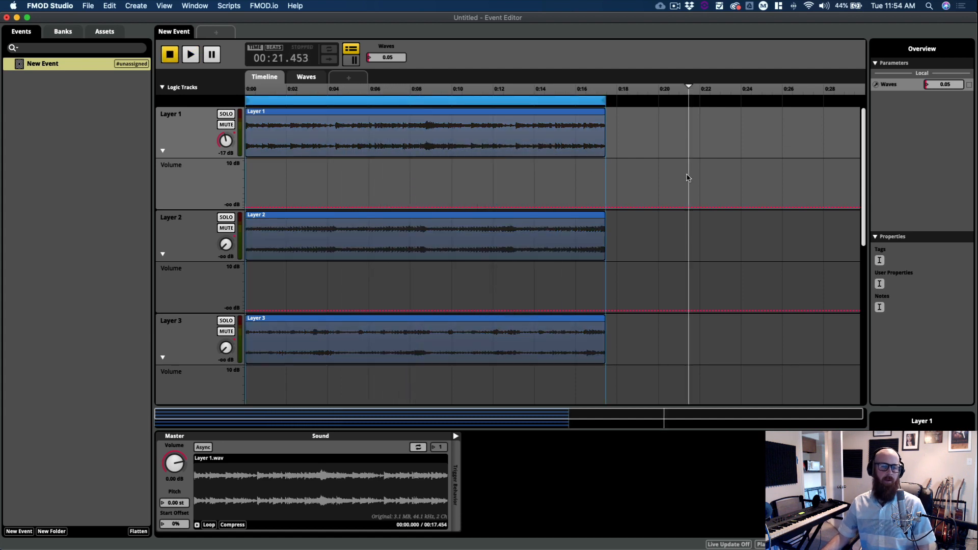
click(285, 91)
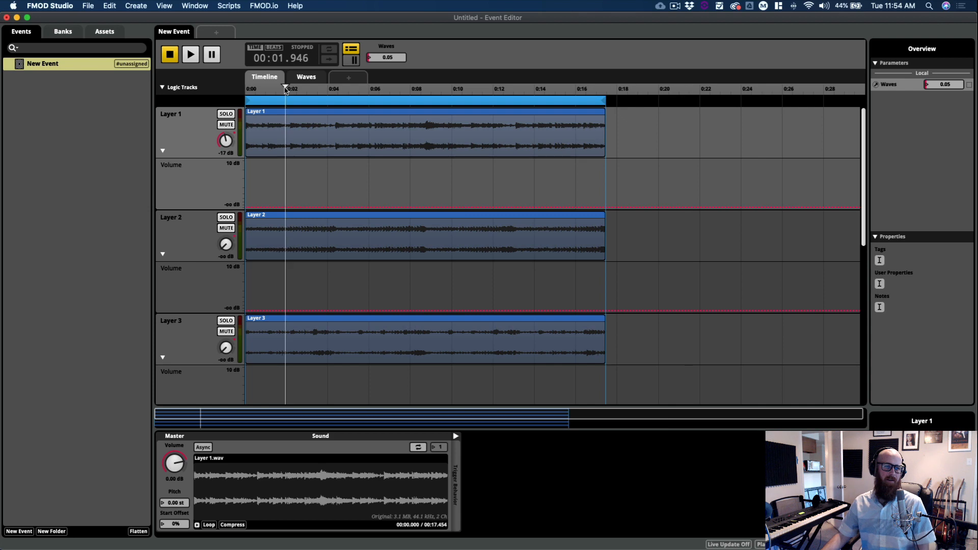
key(space)
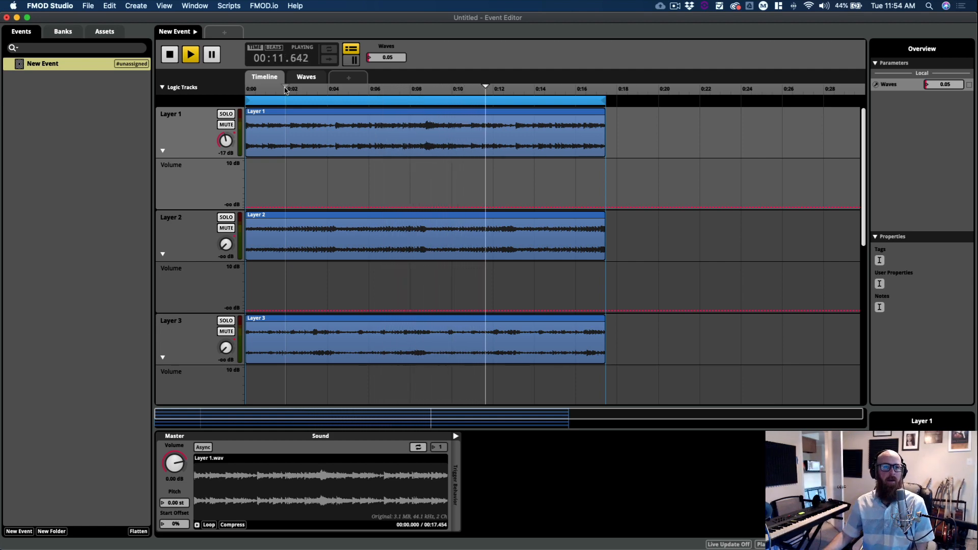
Step: Set Waves to 0.10 on its parameter sheet and add a Layer 1 volume point there, raised to -7.00 dB
click(306, 77)
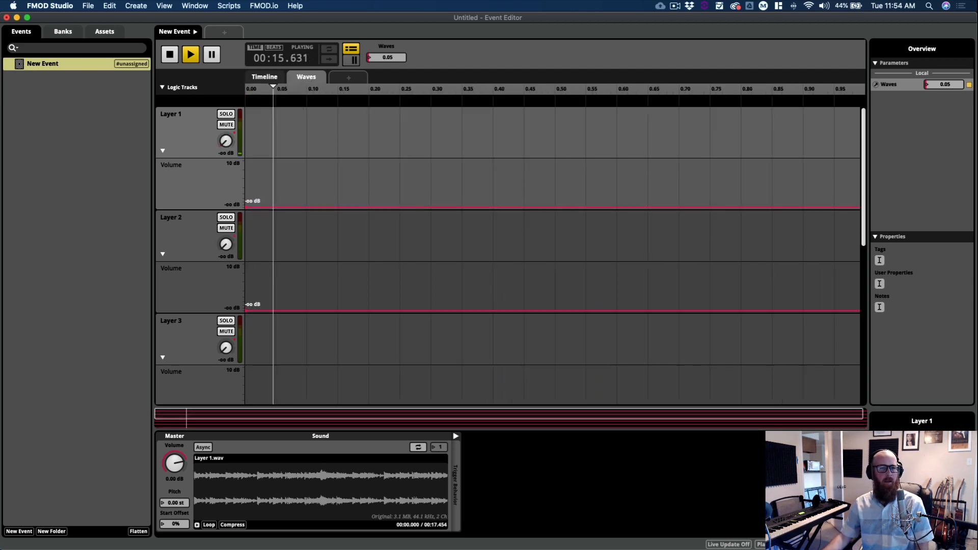
drag(277, 92, 307, 91)
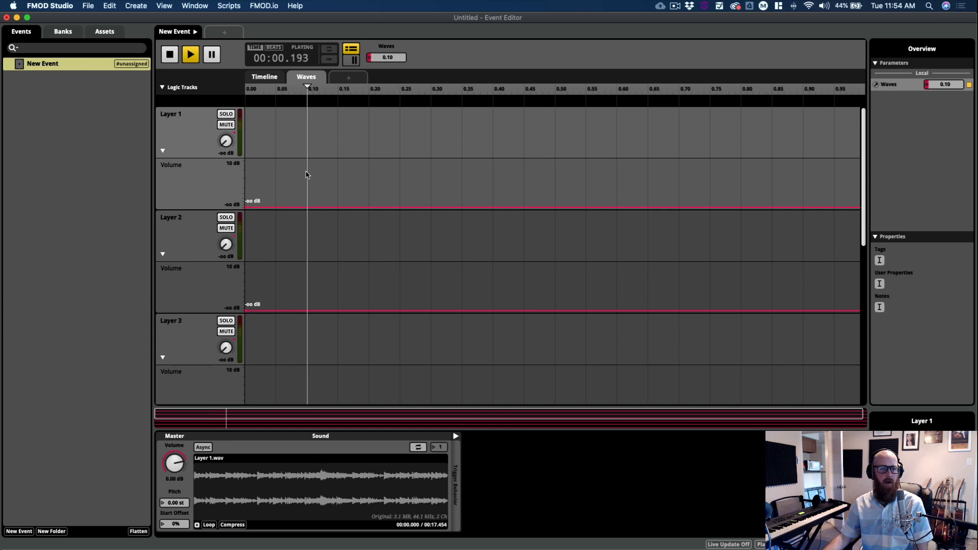
click(309, 207)
drag(309, 207, 309, 175)
Step: Bend Layer 1's volume ramp into a slow-starting curve and raise its end point to 0.00 dB, auditioning Waves from 0.00 to 0.15
drag(390, 56, 390, 69)
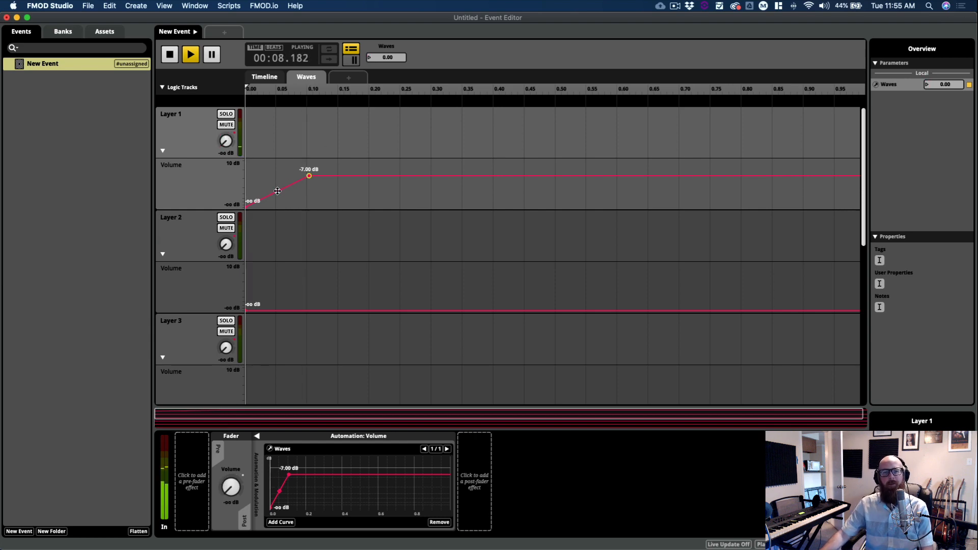
drag(277, 192, 277, 198)
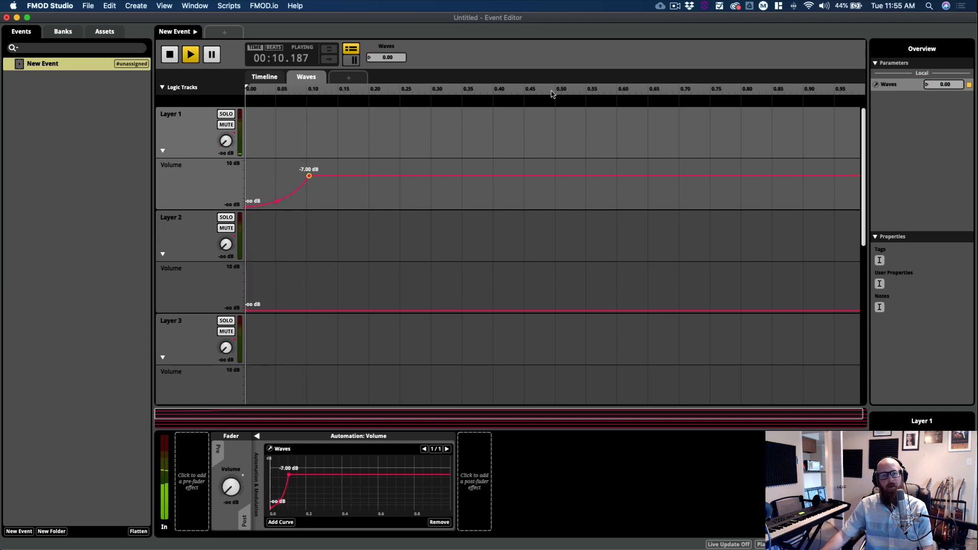
drag(386, 57, 385, 46)
drag(308, 173, 309, 169)
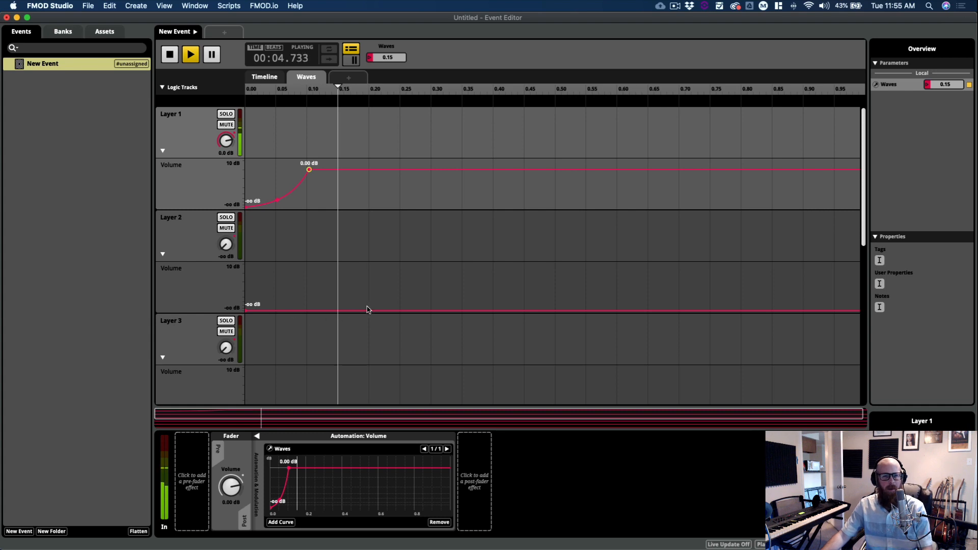
Step: Add a Layer 2 volume ramp with a low point at about Waves 0.18 and an upper point at 0.20, raised to -1.00 dB
drag(369, 309, 369, 281)
drag(307, 296, 307, 310)
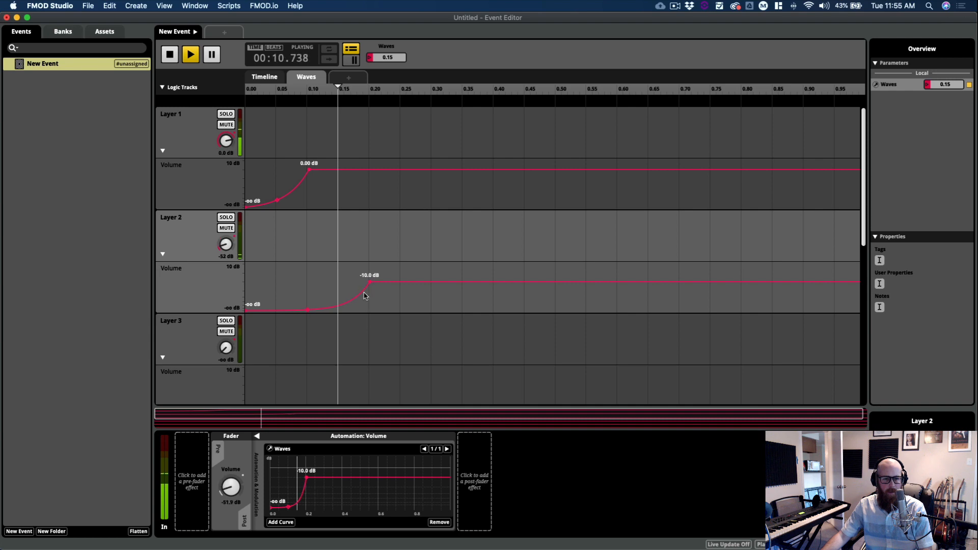
drag(368, 280, 356, 310)
click(362, 284)
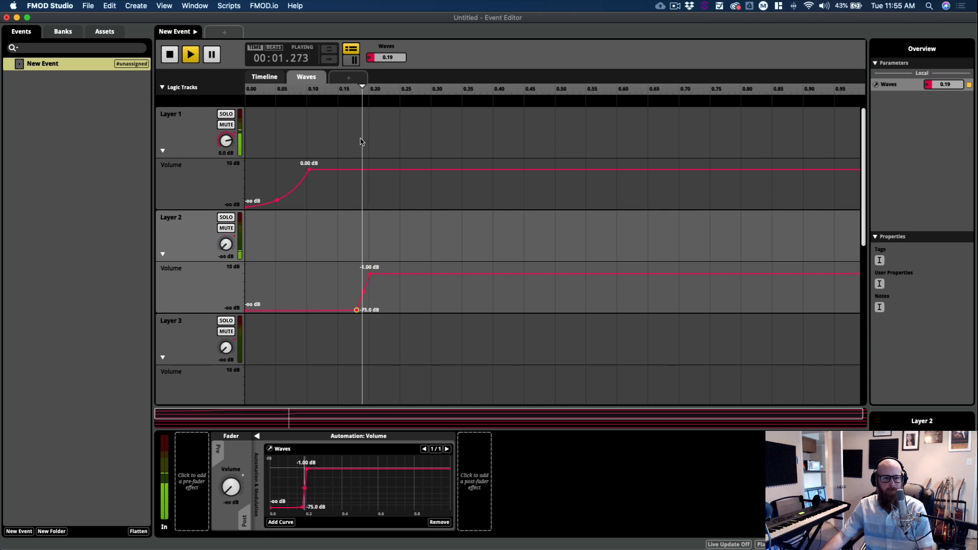
Step: Move the start of Layer 2's volume ramp to about Waves 0.16 at -oo dB and raise its end point to 0.00 dB
drag(362, 88, 340, 88)
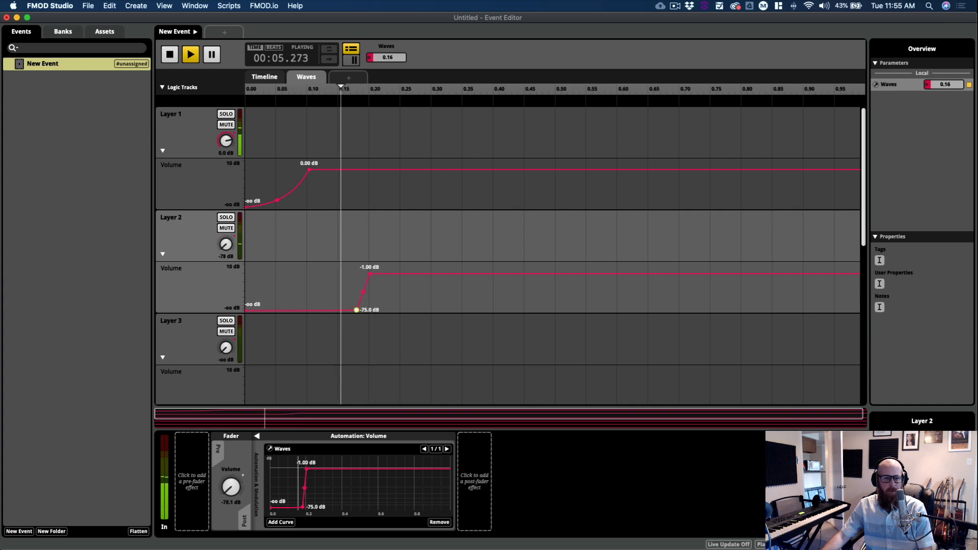
drag(356, 310, 345, 310)
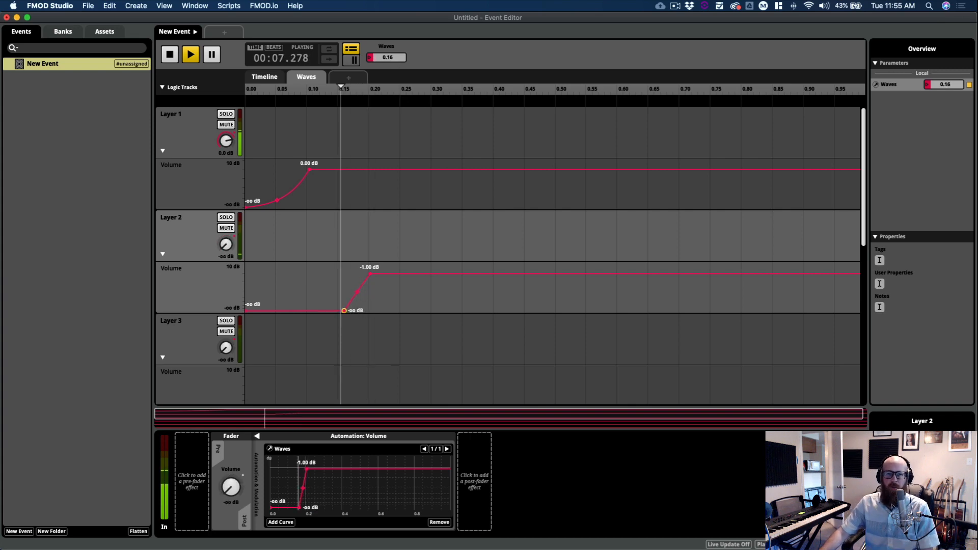
drag(341, 88, 400, 88)
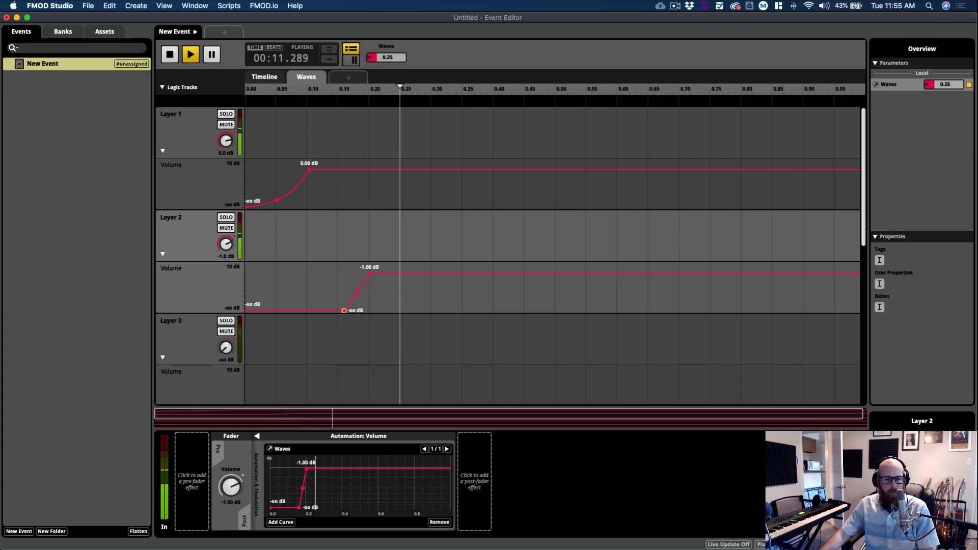
drag(369, 274, 370, 273)
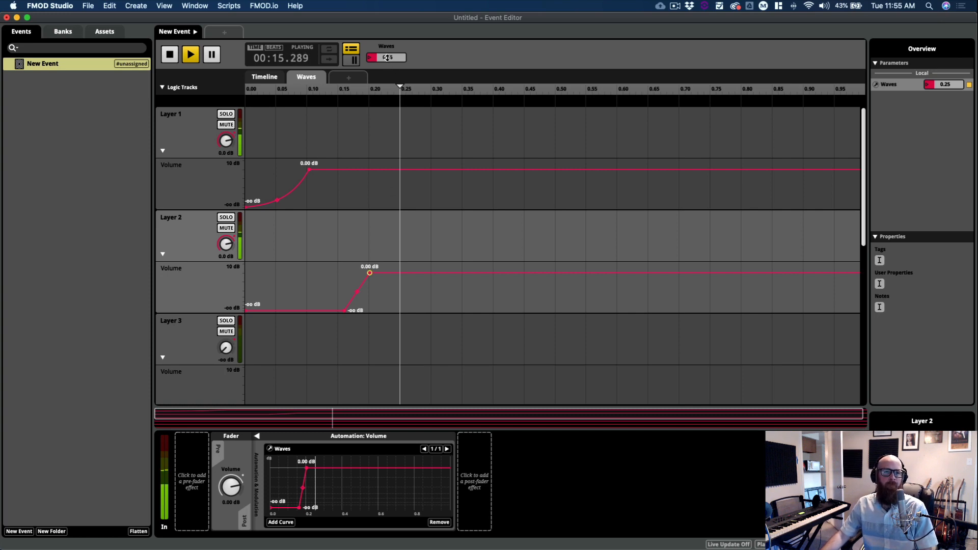
Step: Vary the Waves parameter during playback to audition the Layer 1 and Layer 2 fade-ins, ending at 0.24
mouse_move(387, 58)
mouse_down()
mouse_move(415, 45)
mouse_move(415, 57)
mouse_move(389, 59)
mouse_move(389, 77)
mouse_move(389, 61)
mouse_up()
scroll(386, 289, down, 3)
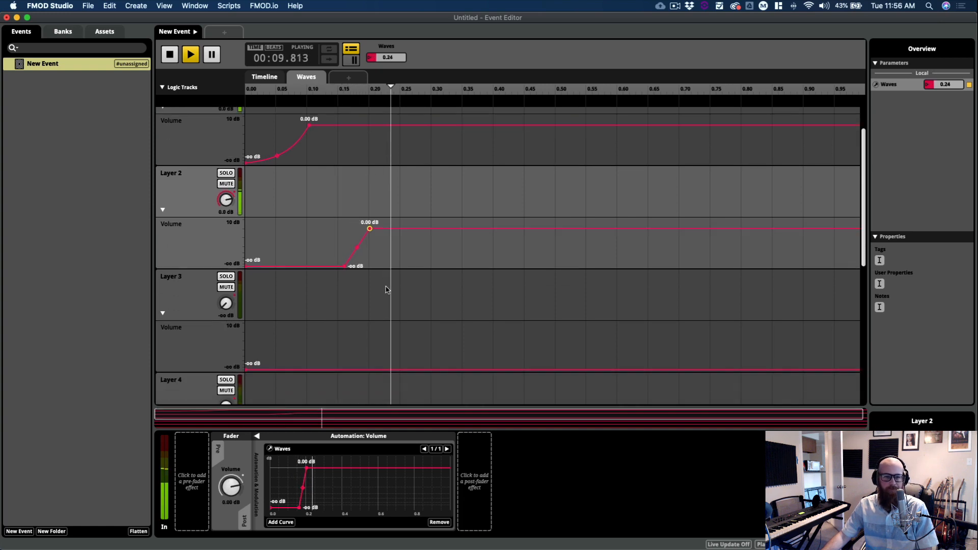
scroll(386, 289, up, 5)
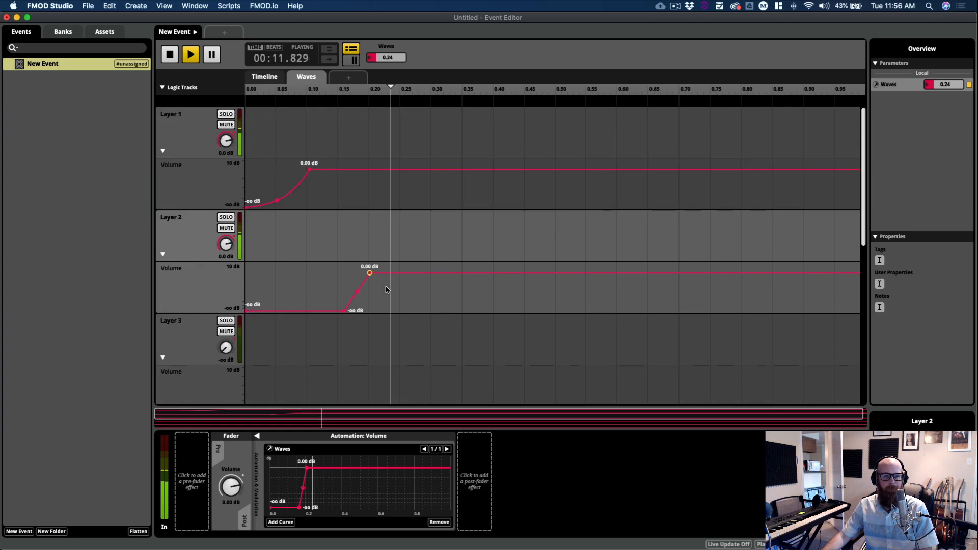
Step: Build a Layer 3 volume ramp from -oo dB at about Waves 0.26 to 0.00 dB at 0.30 and audition it up to Waves 0.37
scroll(384, 287, down, 3)
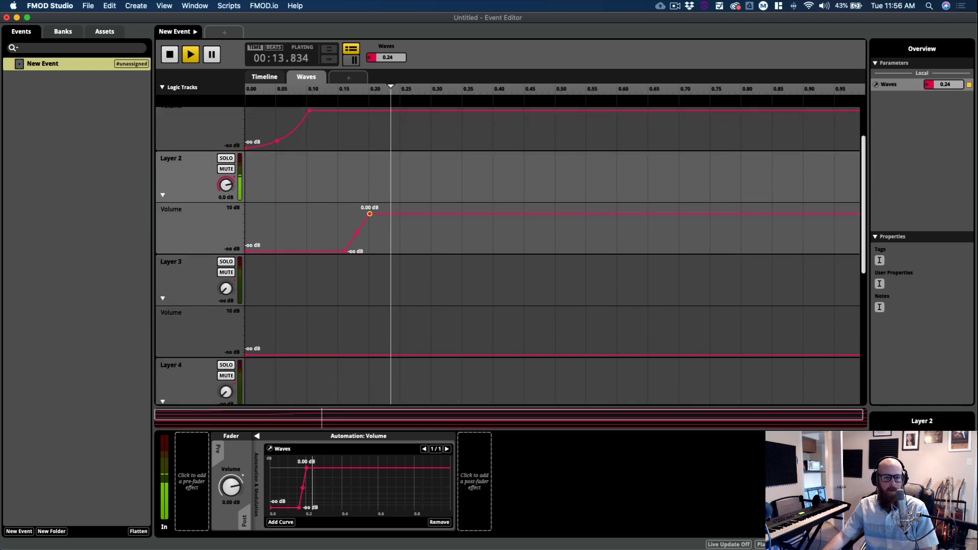
click(408, 355)
click(430, 355)
drag(429, 355, 430, 316)
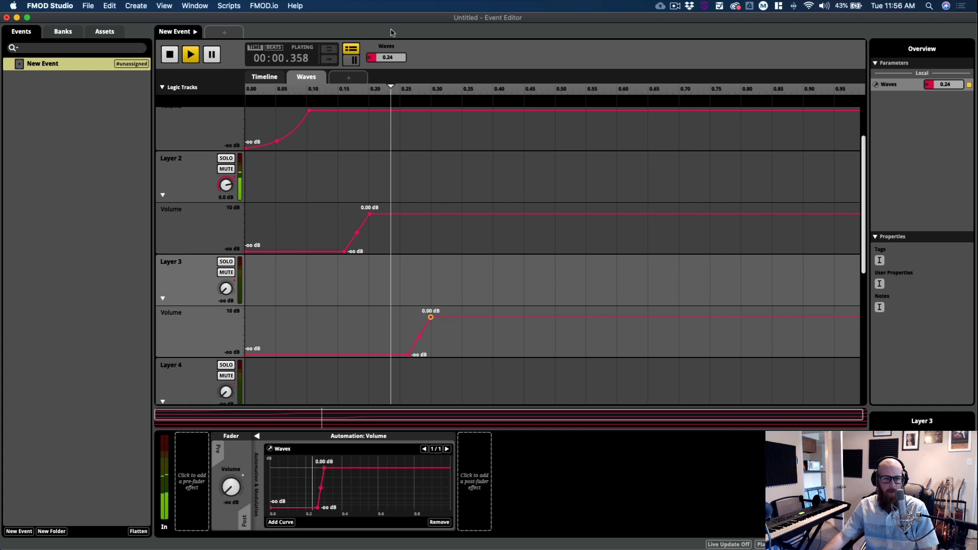
drag(375, 60, 381, 60)
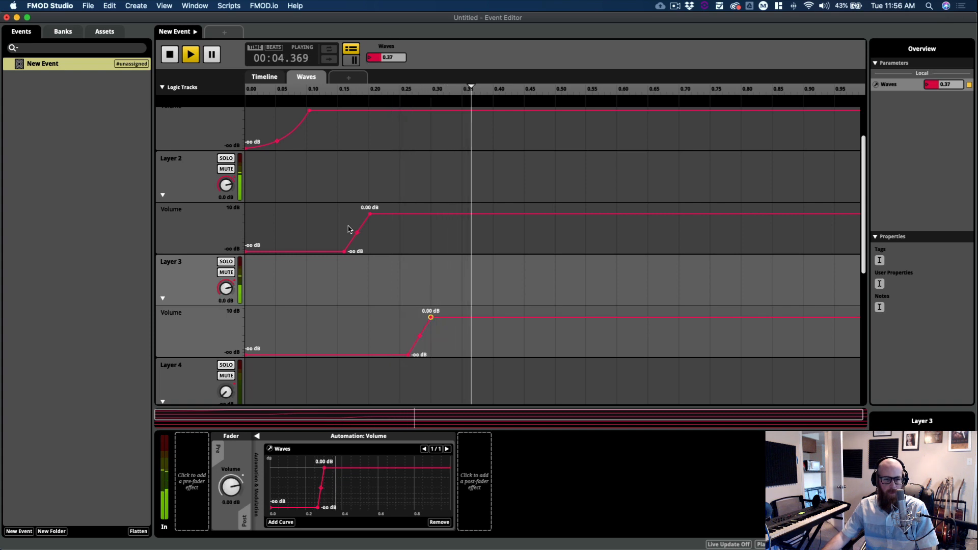
Step: Build a Layer 4 volume ramp from -oo dB at about Waves 0.39 to 0.00 dB at about 0.45
scroll(351, 239, down, 5)
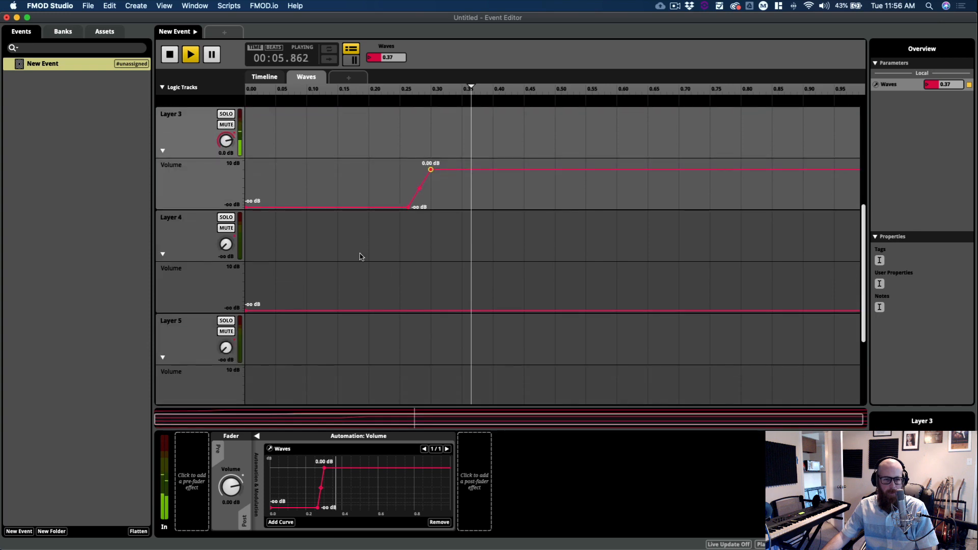
click(524, 308)
drag(523, 308, 523, 273)
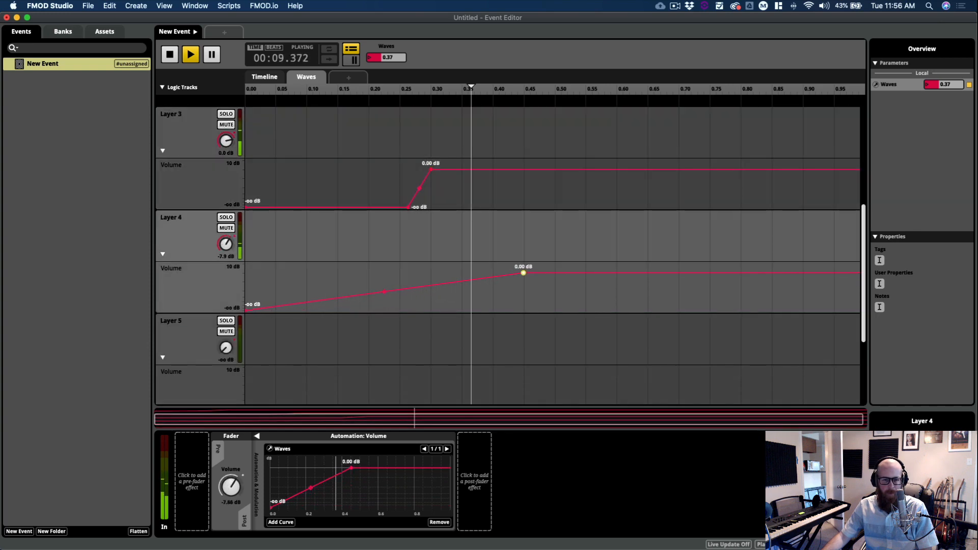
click(224, 218)
click(225, 218)
drag(384, 293, 383, 309)
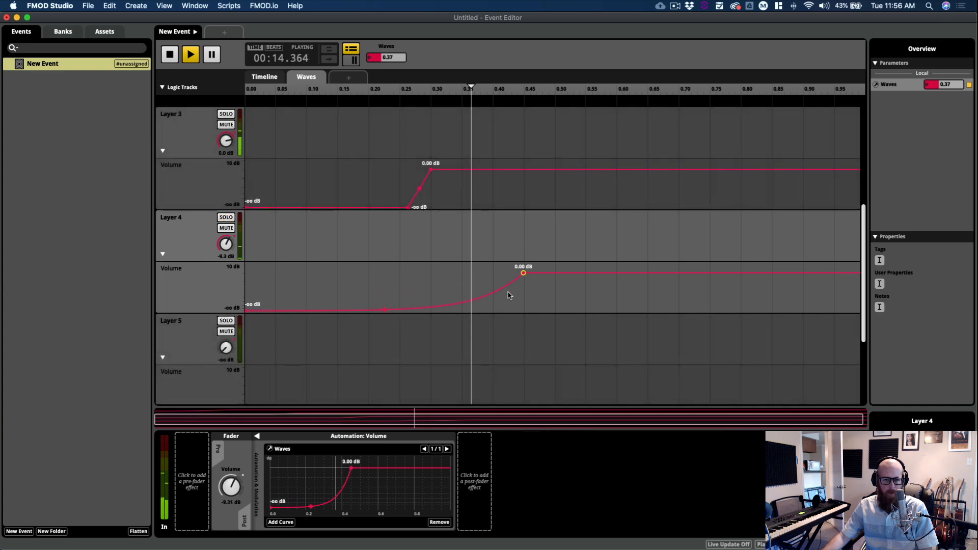
drag(509, 284, 486, 310)
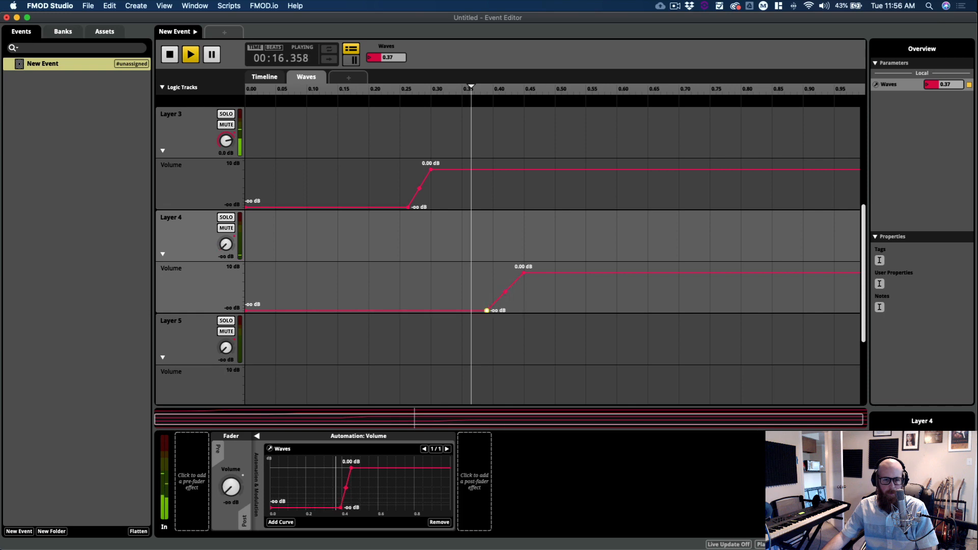
Step: Build a Layer 5 volume ramp from -oo dB at about Waves 0.51 to 0.00 dB at about 0.60
scroll(485, 318, down, 5)
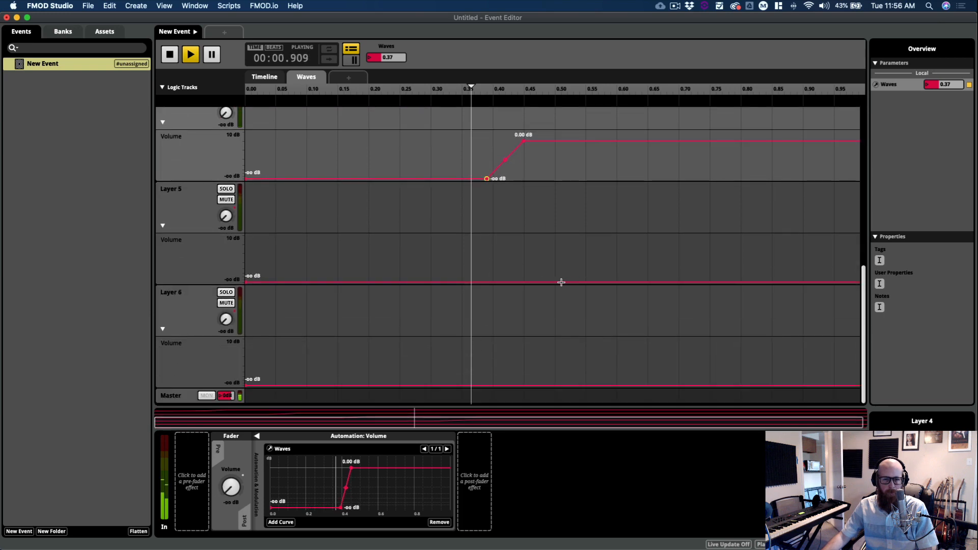
click(561, 282)
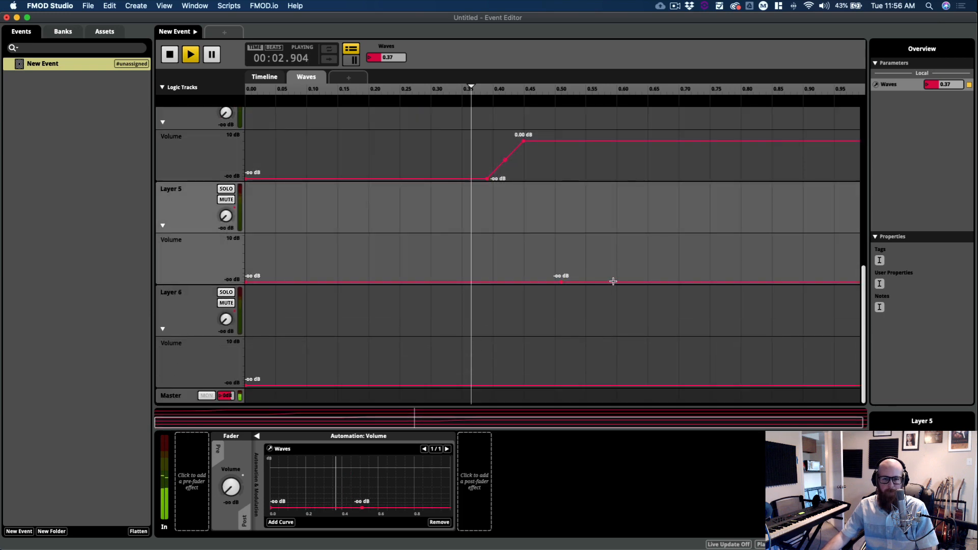
drag(613, 282, 618, 244)
Step: Build a Layer 6 volume ramp from -oo dB at about Waves 0.70 to 0.00 dB at about 0.80
click(678, 384)
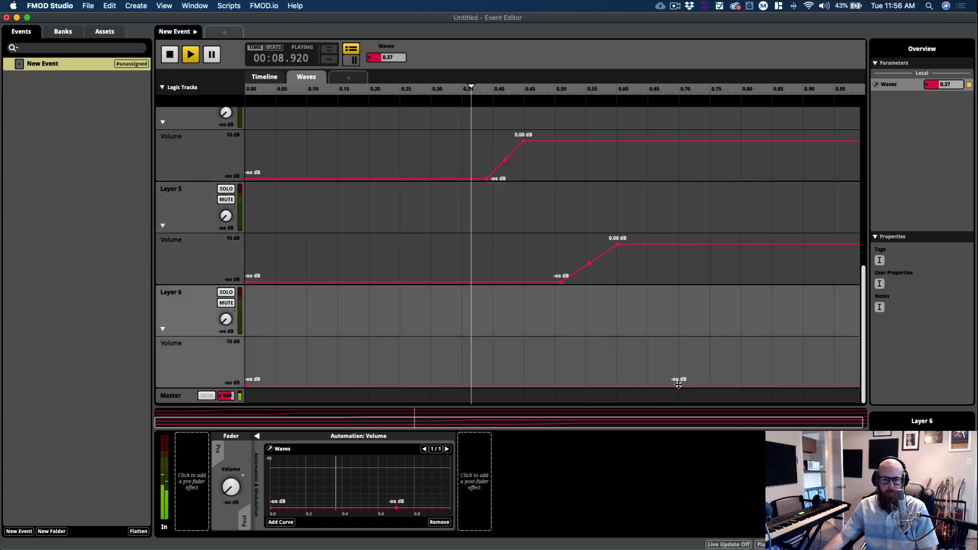
click(740, 385)
drag(740, 385, 740, 348)
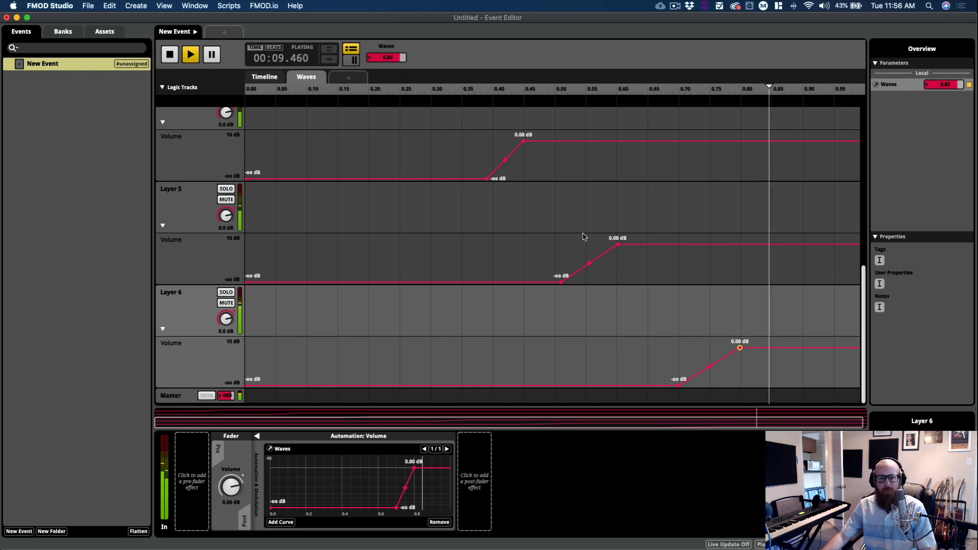
Step: Stop playback and steepen Layer 1's volume ramp with a -56.0 dB point at about Waves 0.13 and a 1.00 dB end at about 0.15
scroll(589, 243, up, 10)
scroll(589, 242, down, 10)
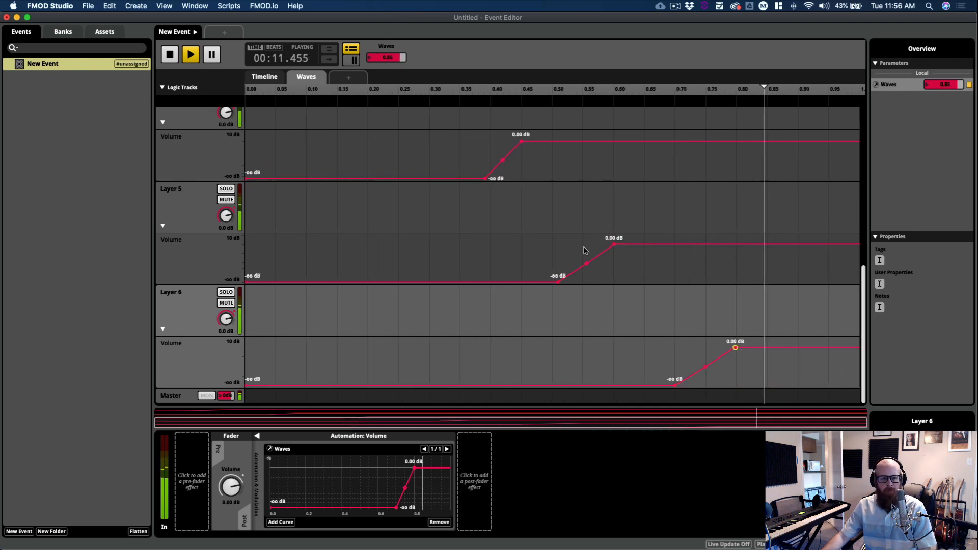
scroll(584, 250, up, 10)
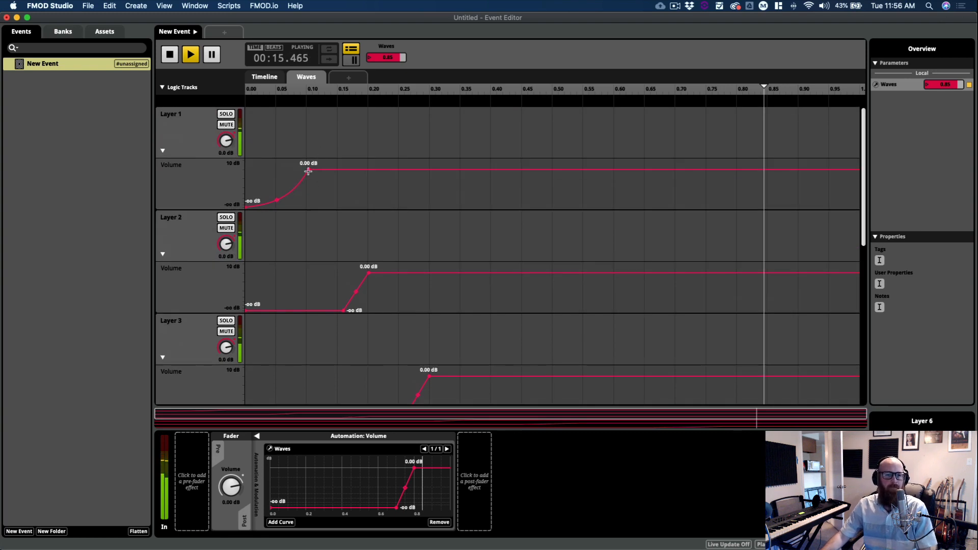
key(space)
drag(308, 169, 336, 169)
drag(291, 198, 324, 204)
click(231, 99)
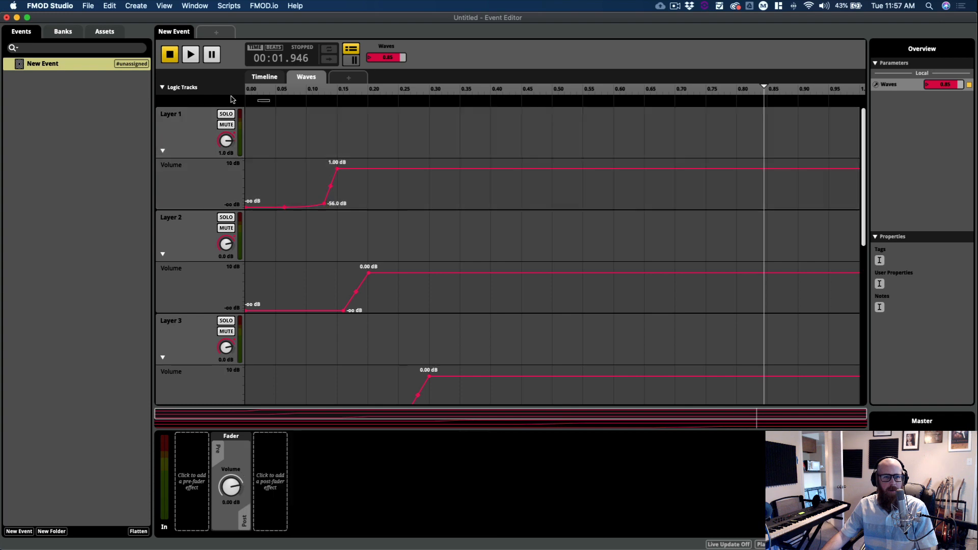
Step: Restart playback at Waves 0.00 and review the volume curves down to Layer 6
key(space)
scroll(393, 305, down, 2)
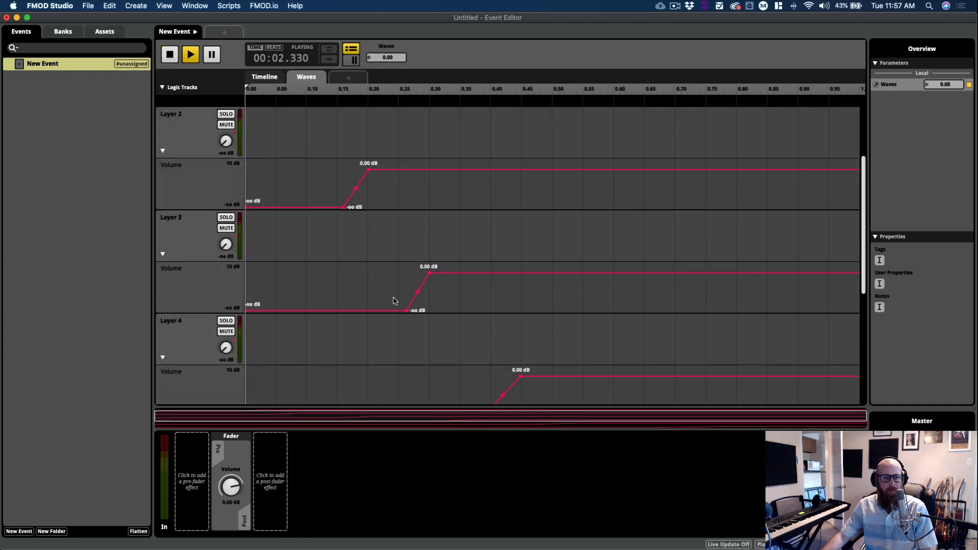
scroll(393, 301, down, 3)
scroll(393, 302, down, 3)
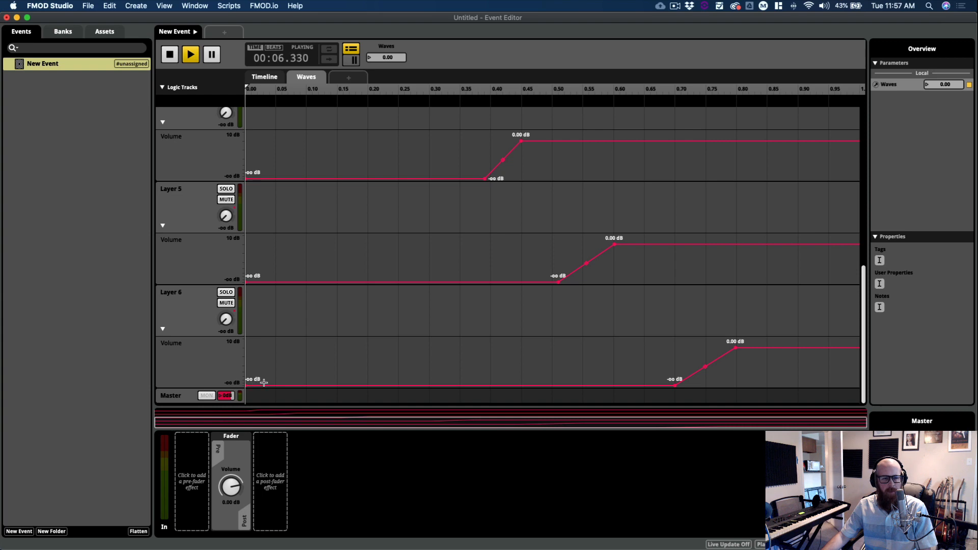
scroll(277, 287, up, 4)
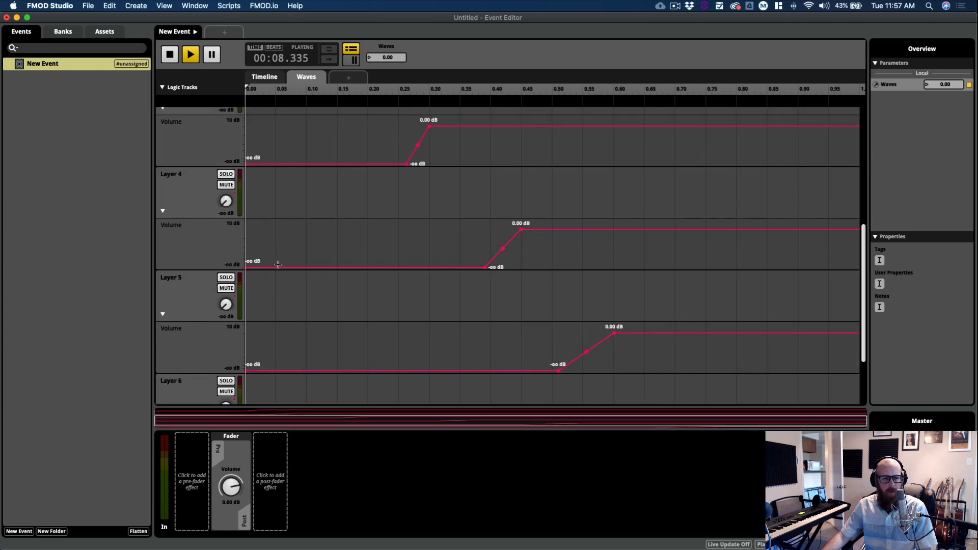
click(278, 265)
click(247, 236)
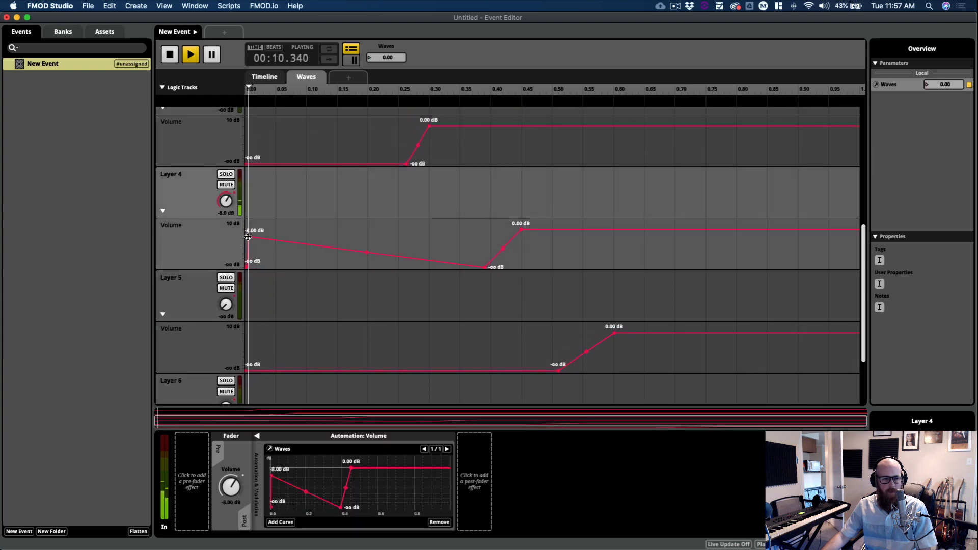
drag(248, 238, 246, 266)
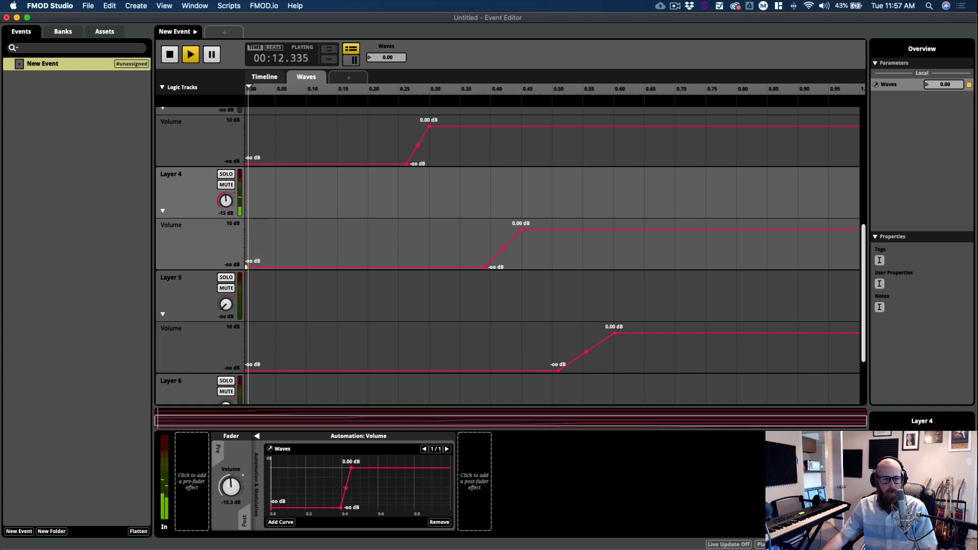
Step: Raise Layer 3's volume at Waves 0.00 to 0.00 dB and bend its fade-out into a steep initial drop
scroll(264, 253, up, 2)
drag(246, 208, 247, 170)
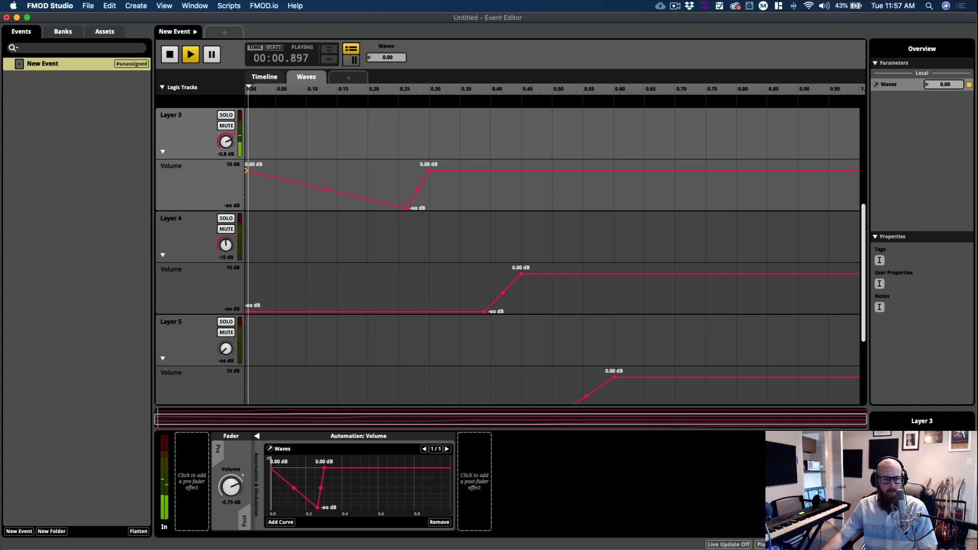
drag(325, 190, 325, 207)
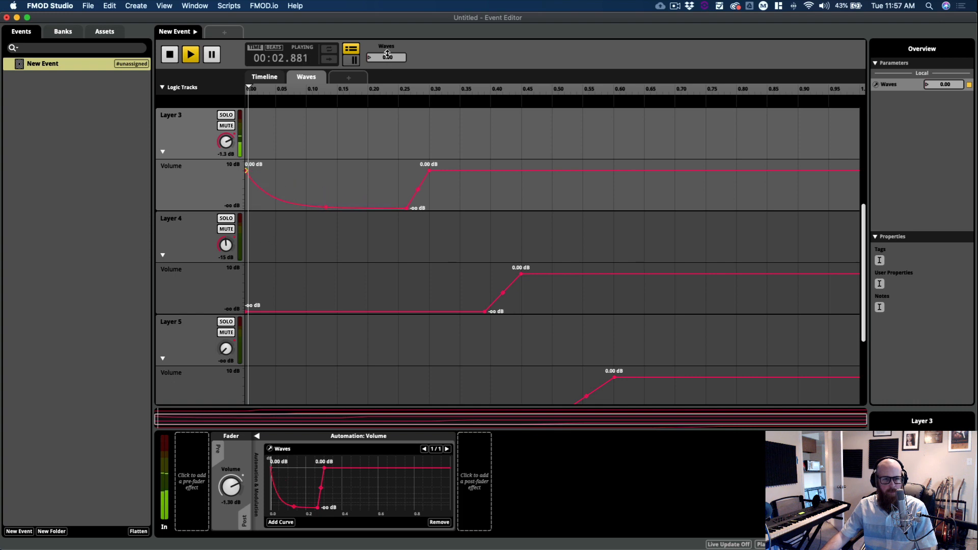
Step: Raise Layer 4's volume at Waves 0.00 to -8.00 dB and fade it to a new -oo dB point at about 0.05
scroll(257, 352, up, 3)
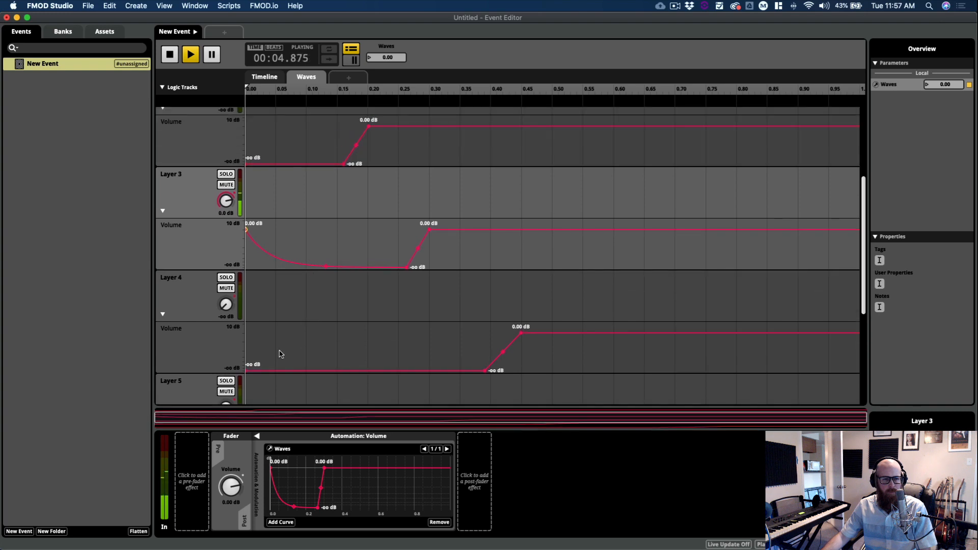
drag(246, 370, 247, 340)
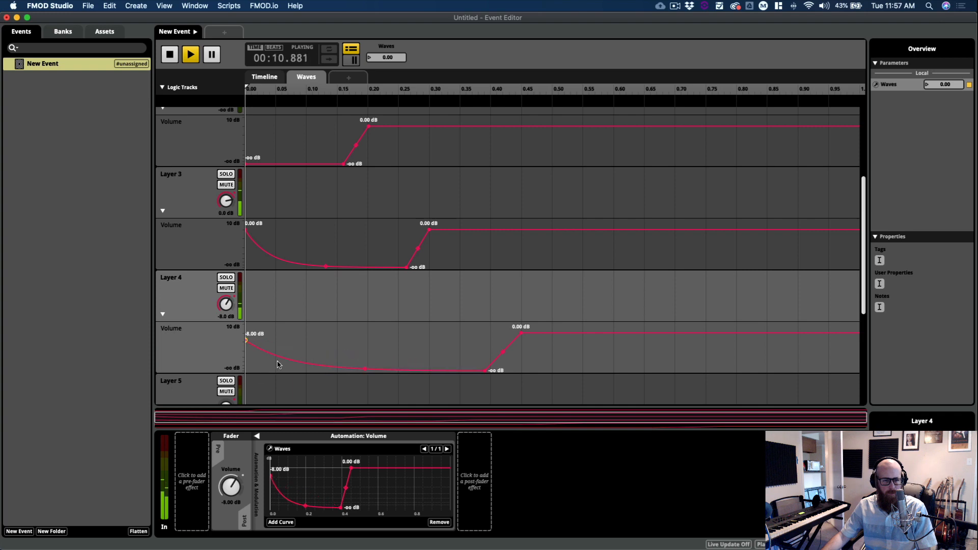
click(277, 356)
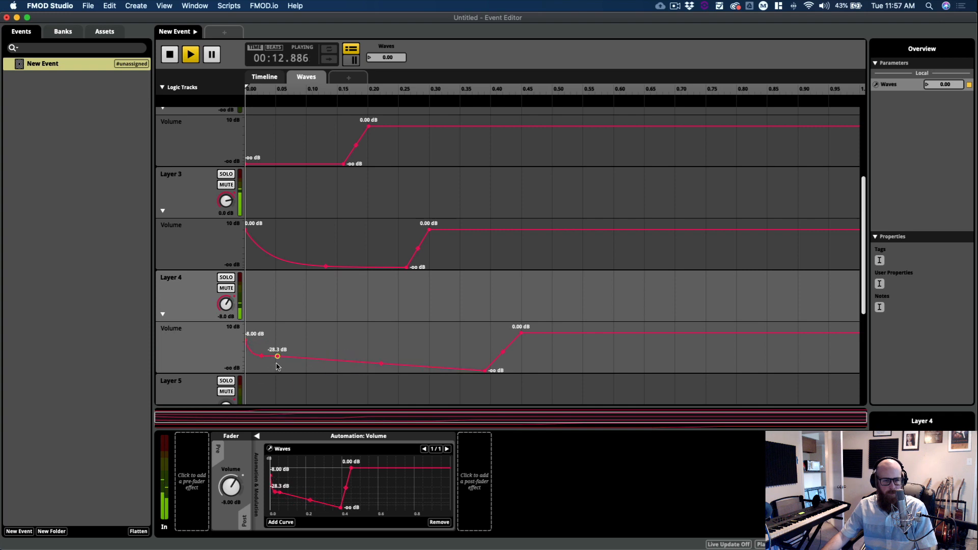
drag(277, 364, 278, 370)
Step: Shift Layer 1's ramp to run from -70.0 dB at about Waves 0.05 to 1.00 dB at about 0.11, auditioning it at 0.15
scroll(281, 320, up, 5)
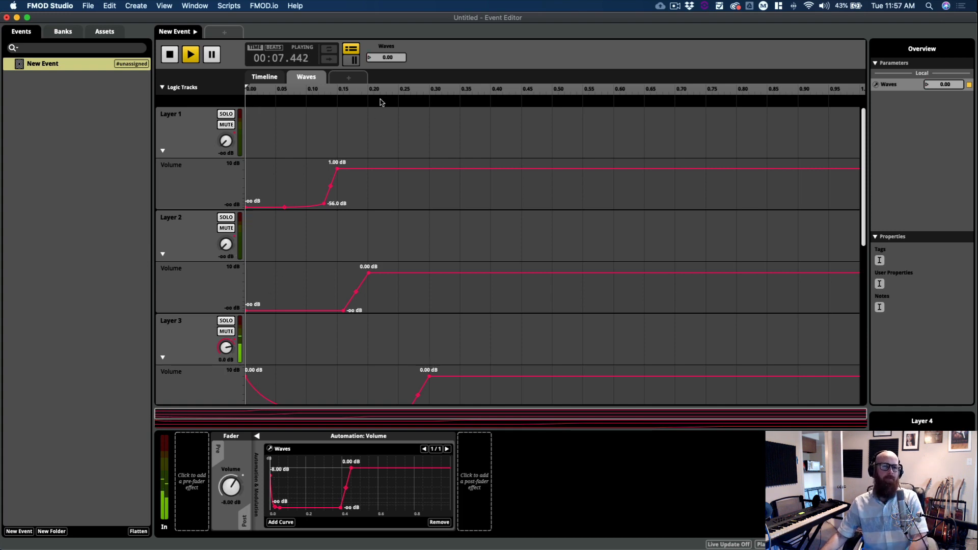
drag(386, 57, 361, 234)
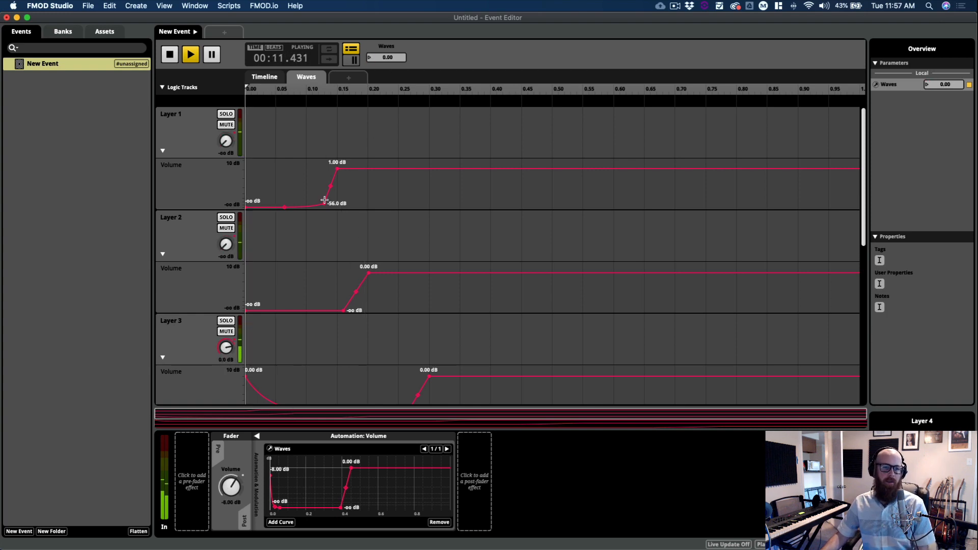
drag(324, 204, 275, 206)
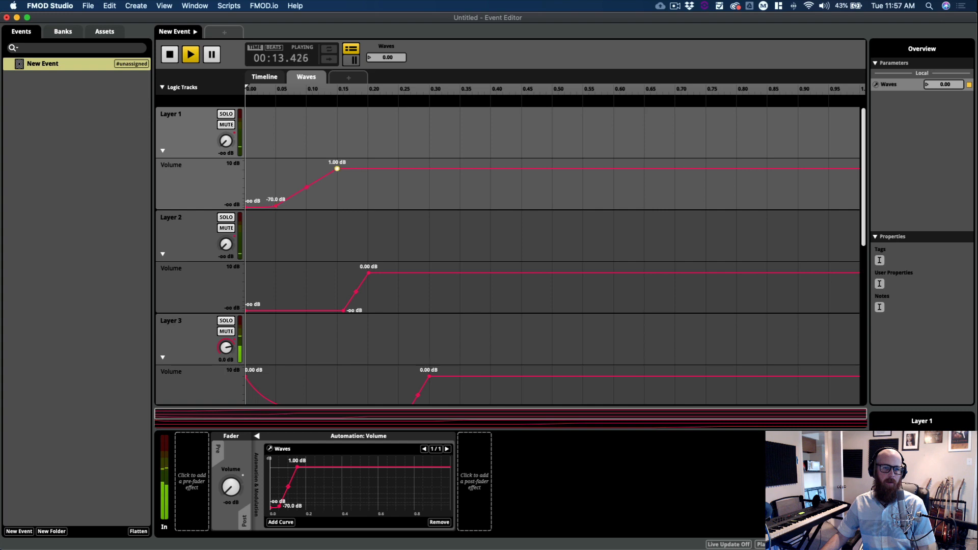
drag(336, 168, 312, 168)
drag(386, 57, 386, 40)
Step: Tighten Layer 1's ramp to run from -oo dB at about Waves 0.03 to 0.00 dB at about 0.06, auditioning it at Waves 0.00
drag(275, 205, 263, 206)
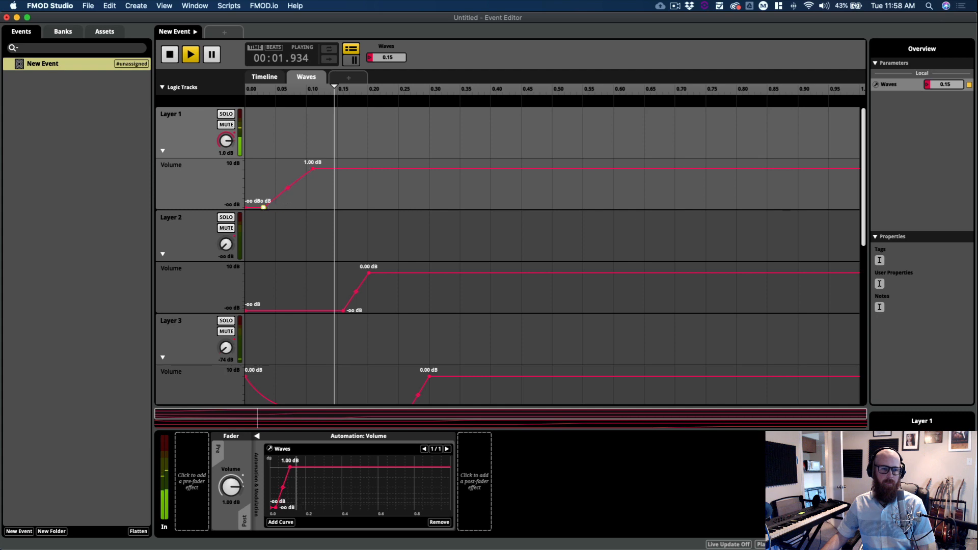
drag(313, 168, 281, 169)
drag(383, 55, 383, 72)
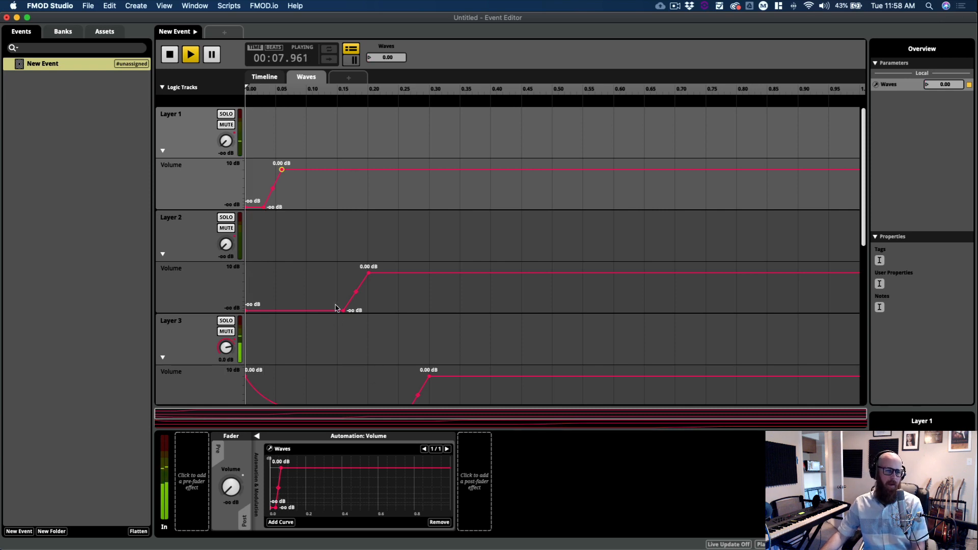
key(space)
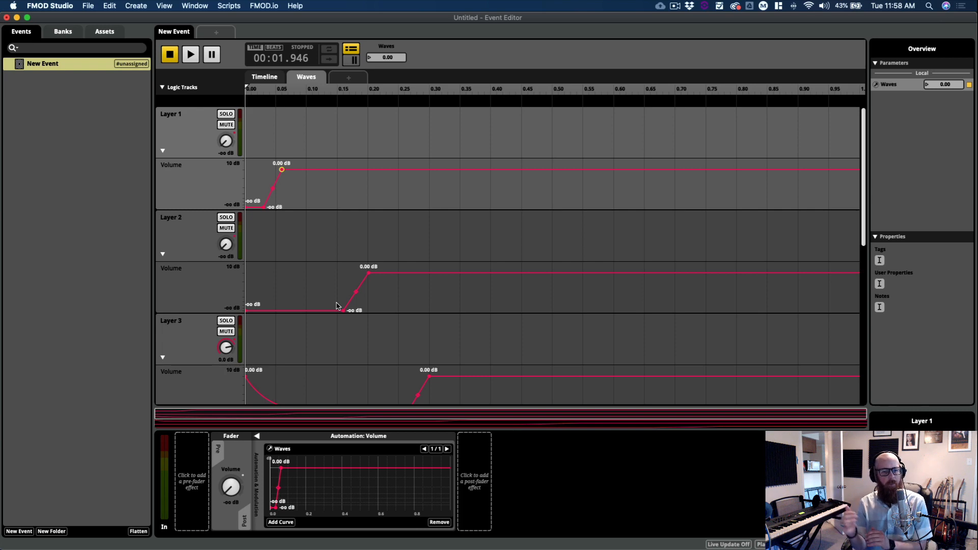
Step: Audition the Waves change again and make Layer 1's ramp start at Waves 0.00 and end at about 0.05
key(space)
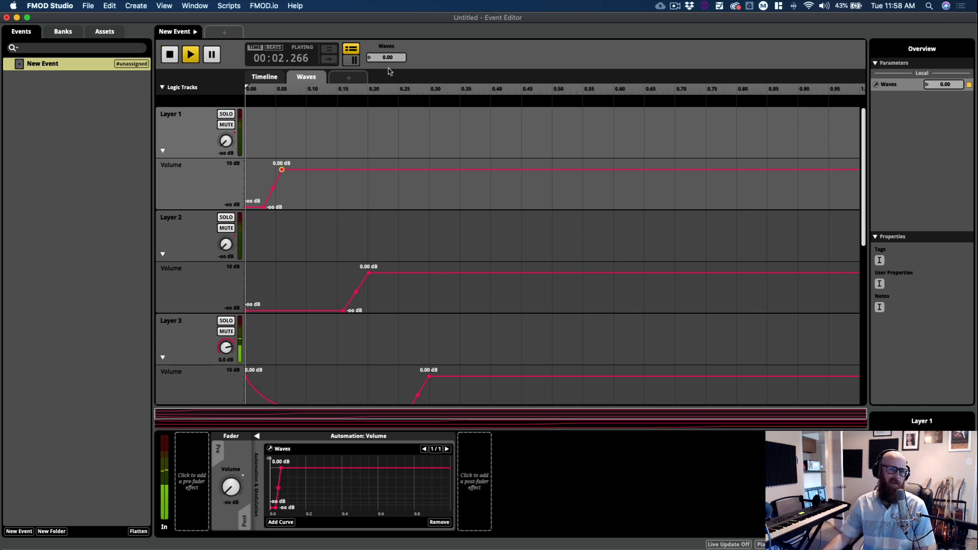
drag(389, 57, 345, 129)
drag(261, 207, 246, 208)
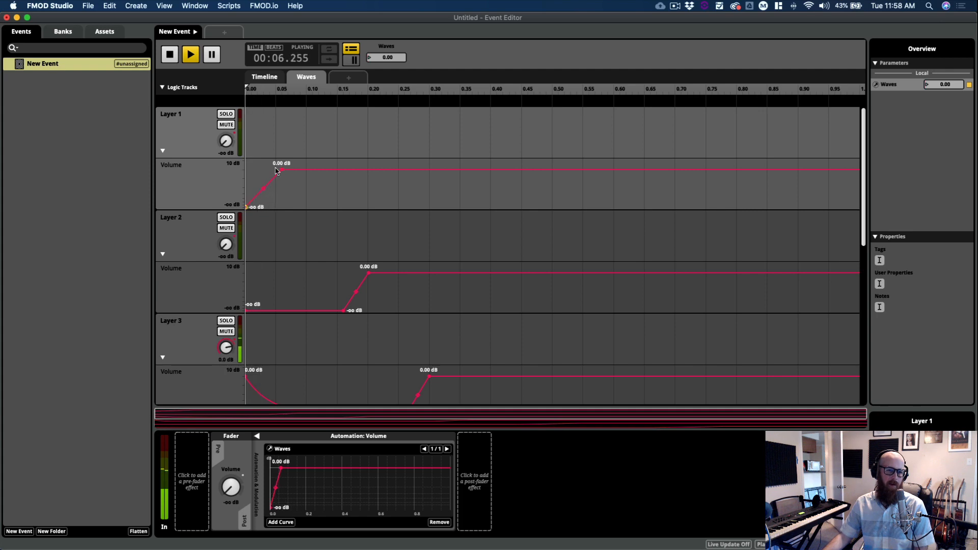
drag(281, 168, 276, 169)
Step: Audition the transition from Waves 0.00 to 0.07 while reviewing the Layer 3 and Layer 4 curves
scroll(312, 223, down, 3)
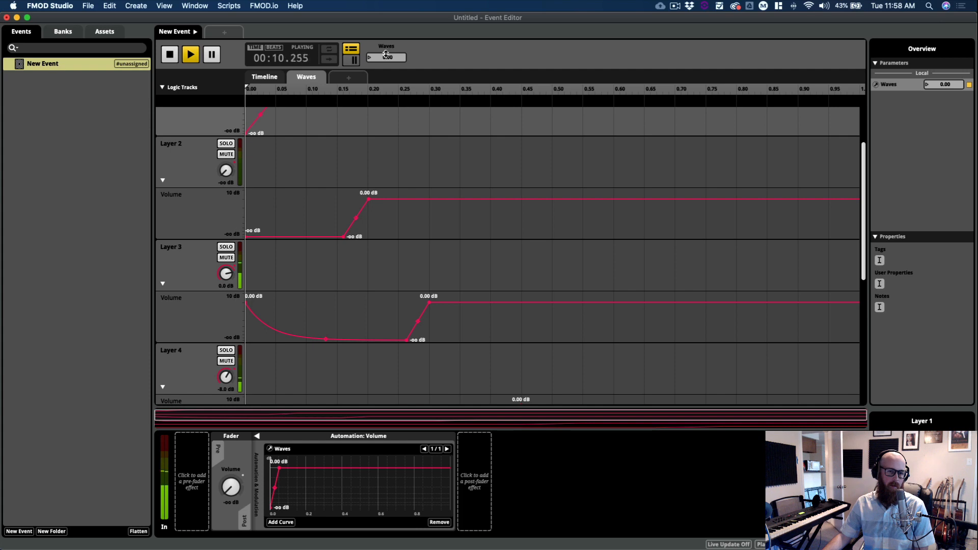
drag(386, 55, 386, 47)
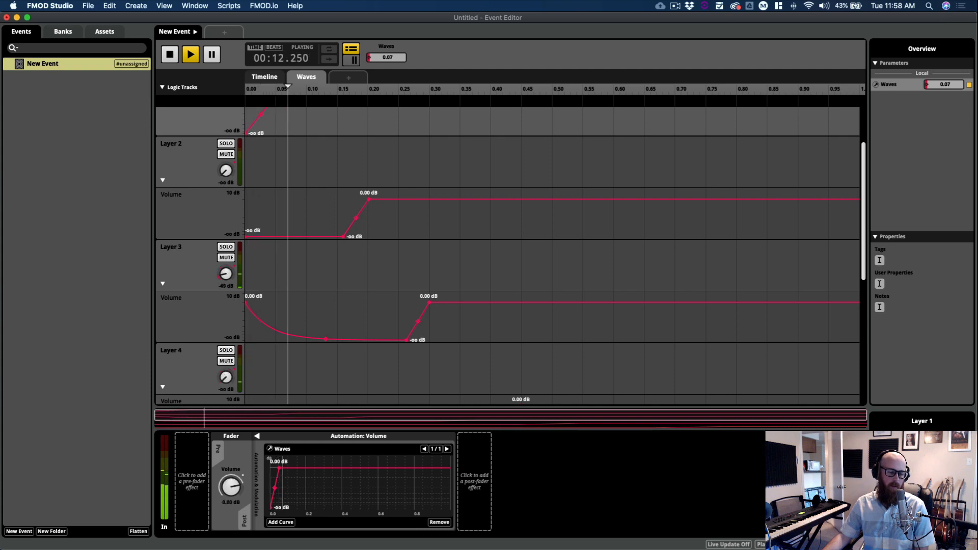
scroll(370, 218, down, 4)
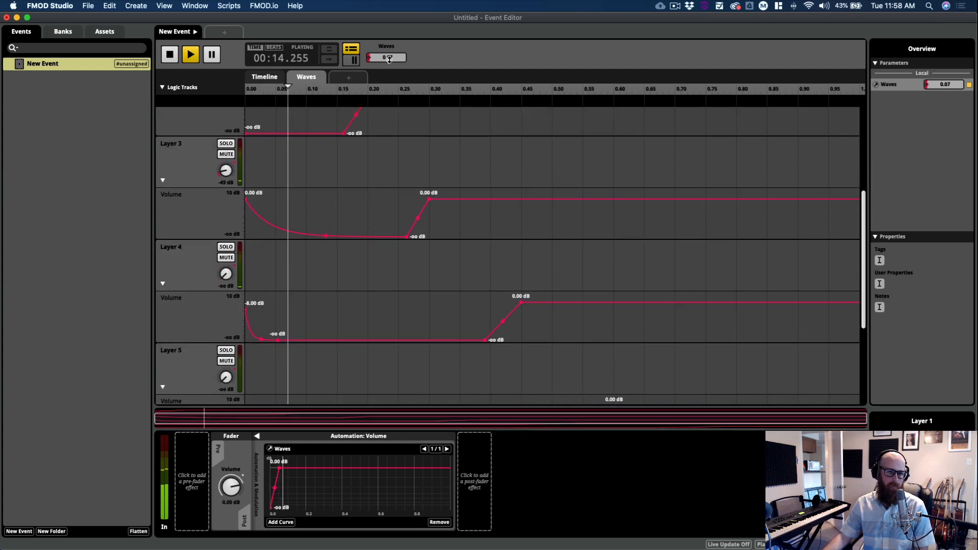
Step: Move the end of Layer 1's volume ramp to about Waves 0.02 and audition the quicker fade-in
scroll(349, 221, up, 7)
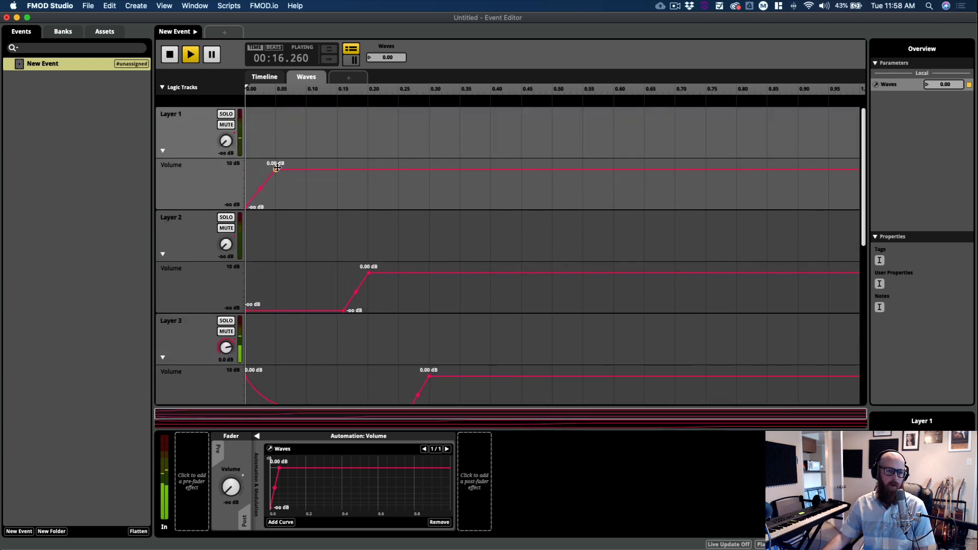
drag(276, 168, 258, 169)
drag(379, 55, 380, 56)
Step: Add a 0.00 dB point to Layer 6 at Waves 0.90 and fade Layer 1 from 0.00 dB at about 0.85 to -oo dB at 0.90
scroll(525, 354, down, 10)
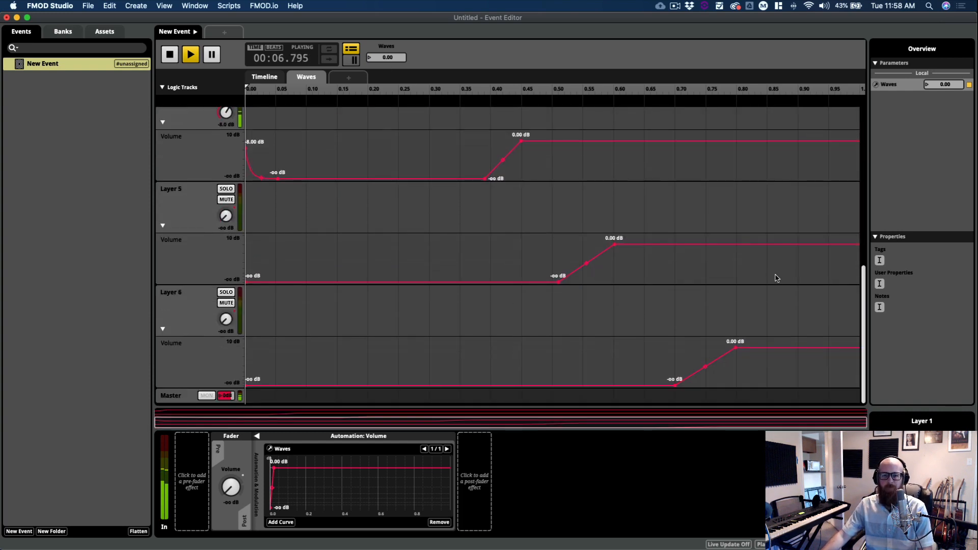
click(799, 349)
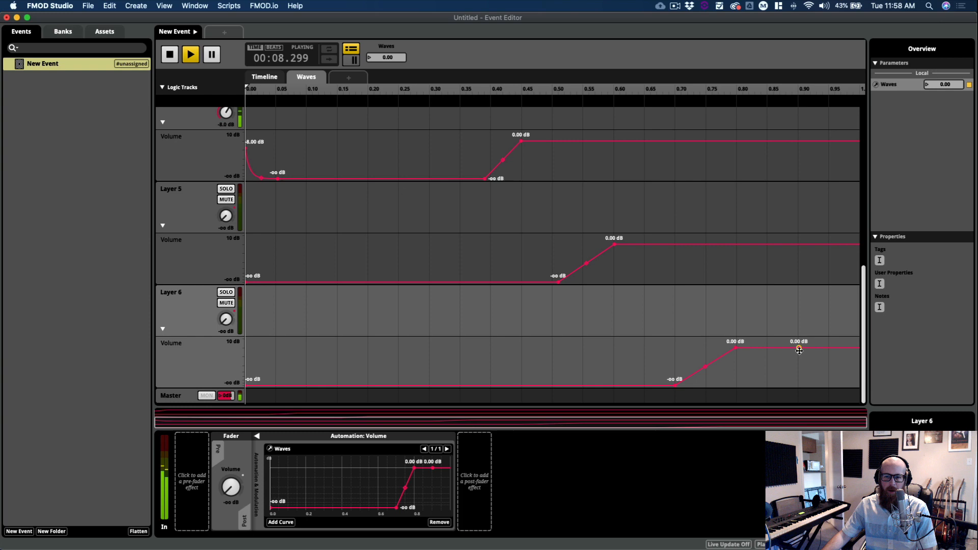
scroll(782, 194, up, 10)
click(770, 169)
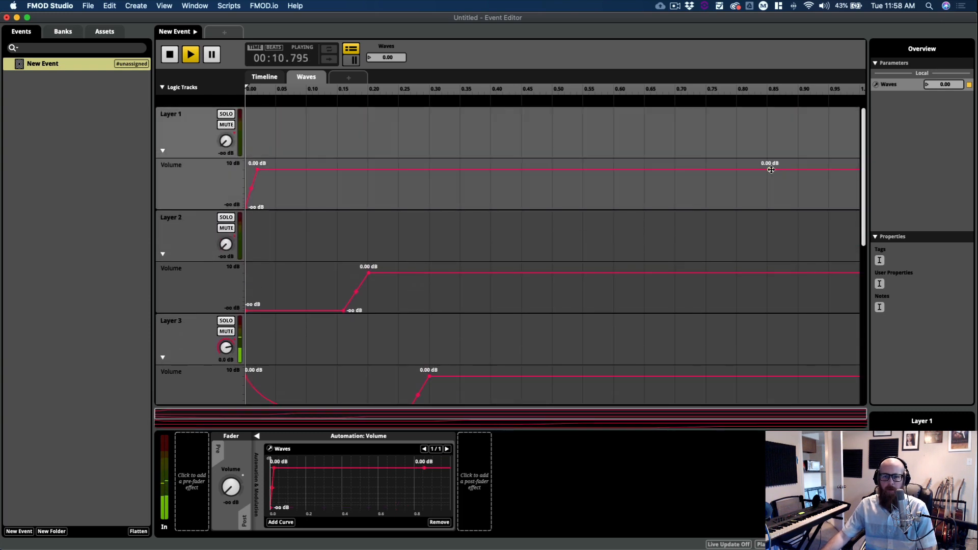
click(797, 170)
drag(798, 169, 798, 248)
Step: Raise the Waves parameter during playback to 0.94 to audition Layer 1's fade-out
scroll(798, 249, down, 3)
scroll(794, 235, up, 1)
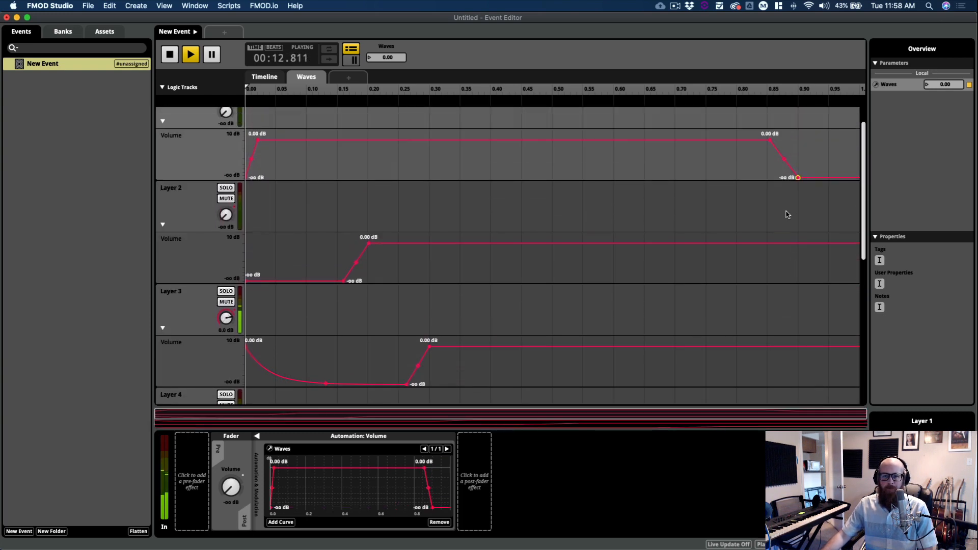
drag(387, 57, 387, 1)
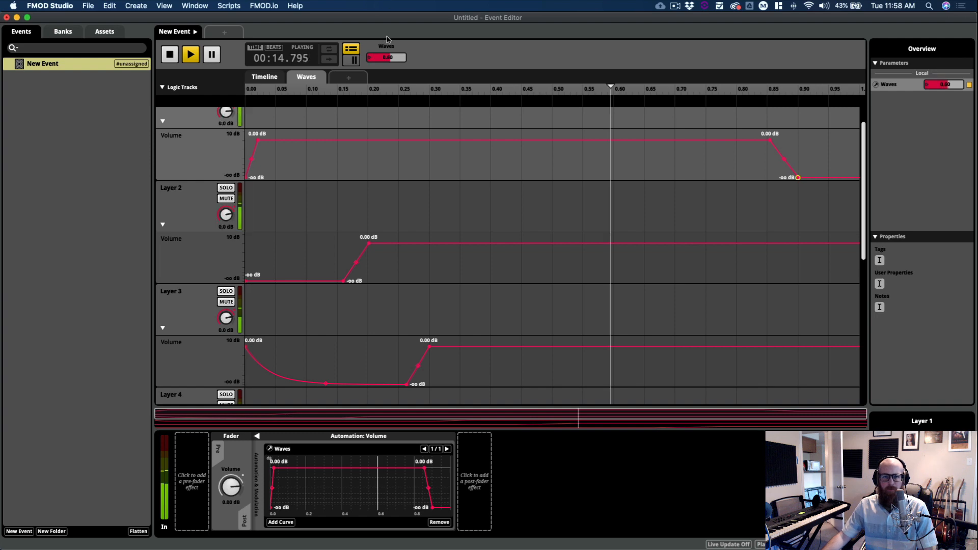
drag(387, 56, 385, 21)
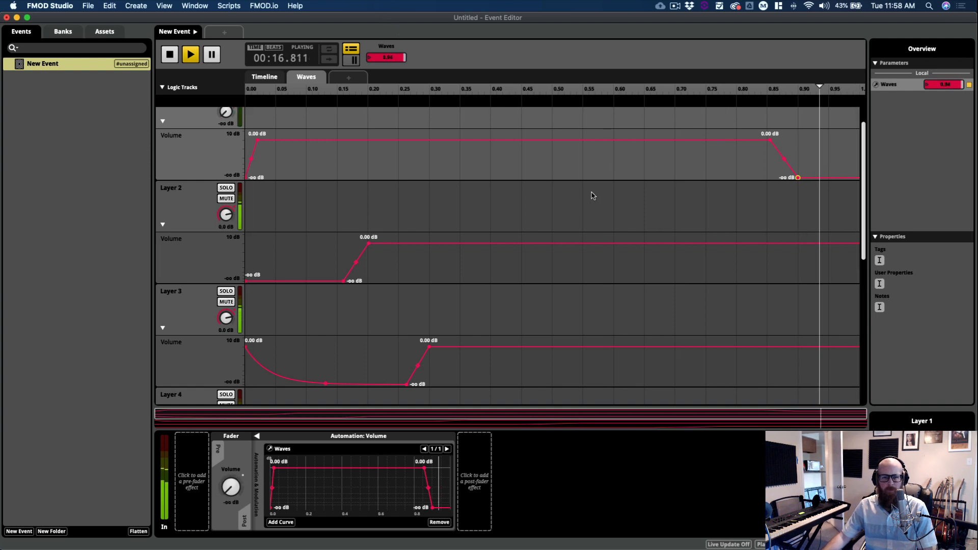
Step: Add a volume fade-out to Layer 4, from 0.00 dB at about Waves 0.90 to -75.0 dB at about 0.95
scroll(728, 290, down, 2)
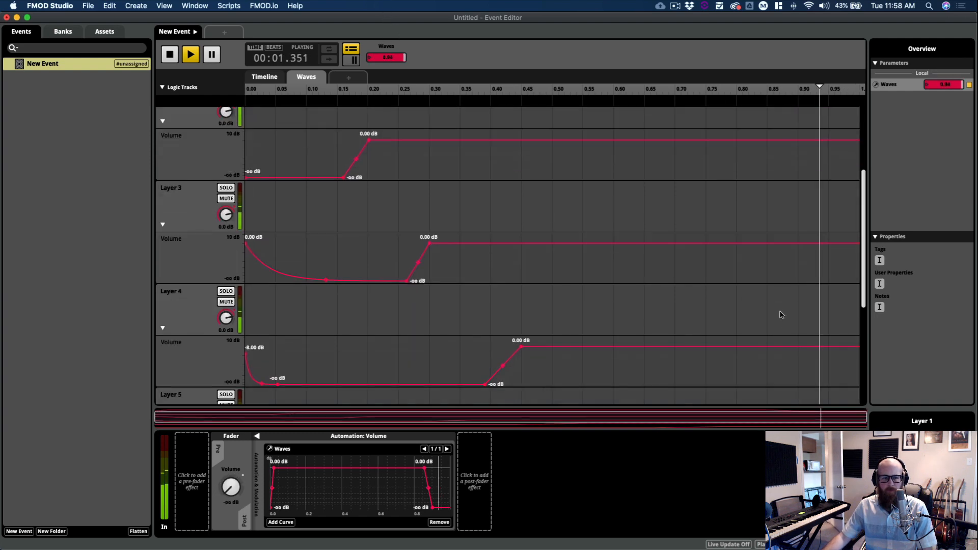
click(800, 346)
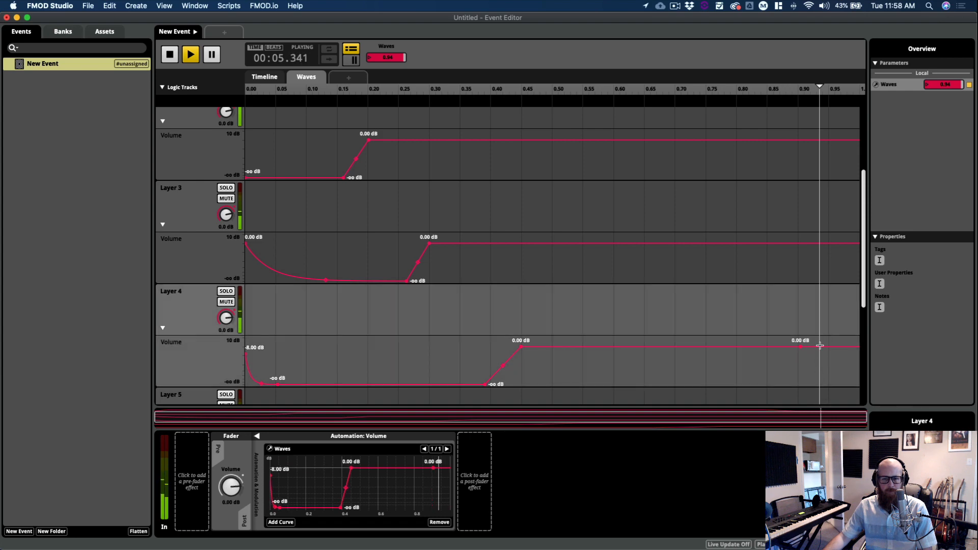
click(831, 347)
drag(834, 347, 828, 383)
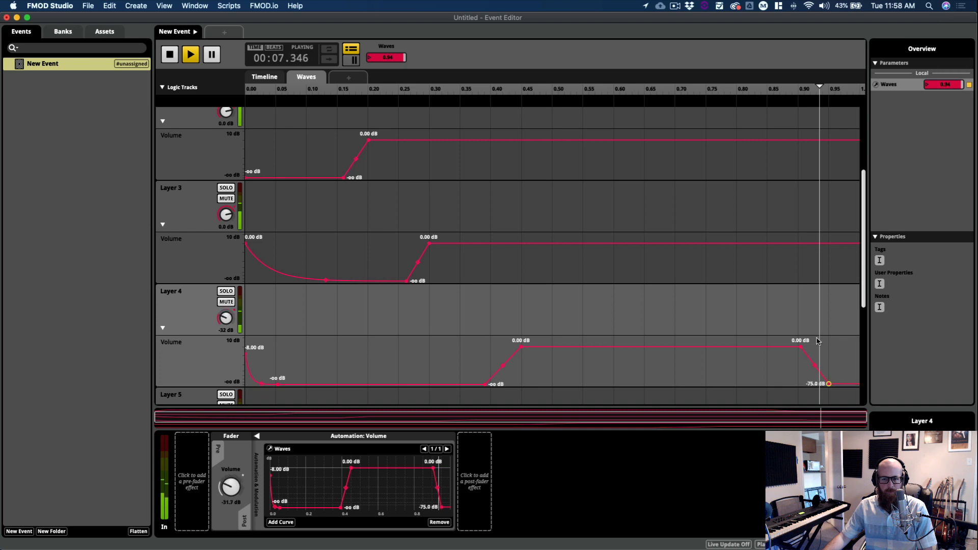
Step: Move Layer 4's fade-out earlier, starting at 0.00 dB near Waves 0.87 and reaching -oo dB at about 0.90
scroll(817, 349, down, 4)
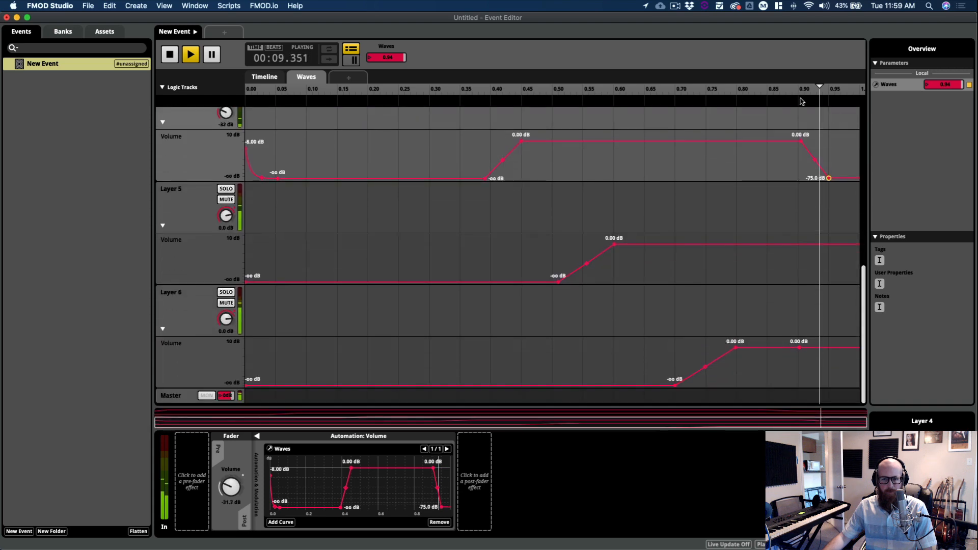
click(799, 87)
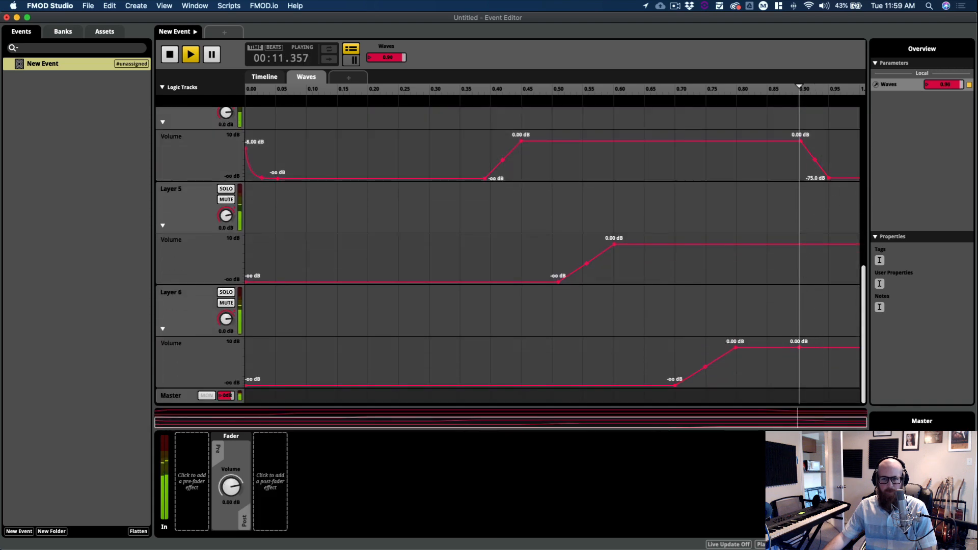
drag(828, 177, 800, 178)
drag(801, 138, 779, 141)
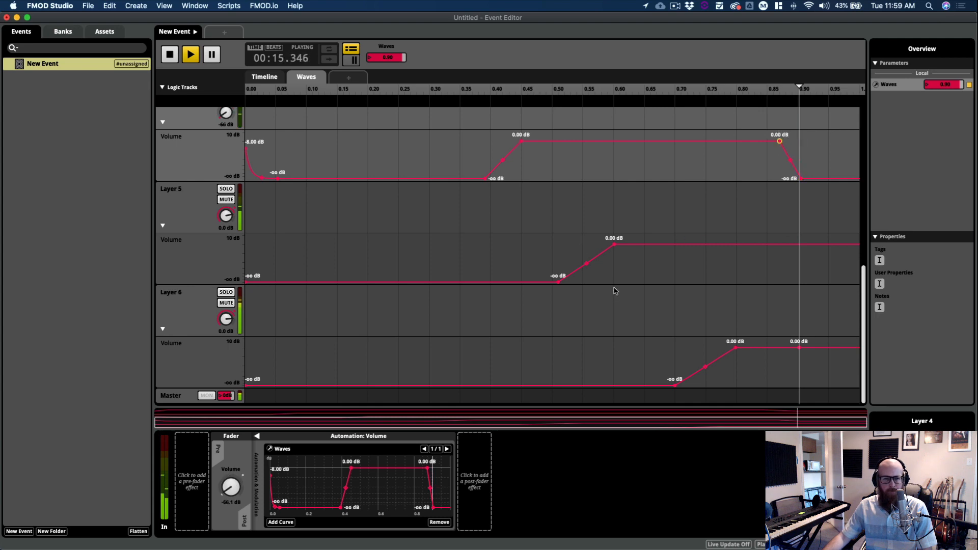
Step: Fade Layer 2's volume from 0.00 dB at about Waves 0.85 to -oo dB at 0.90
scroll(614, 291, up, 10)
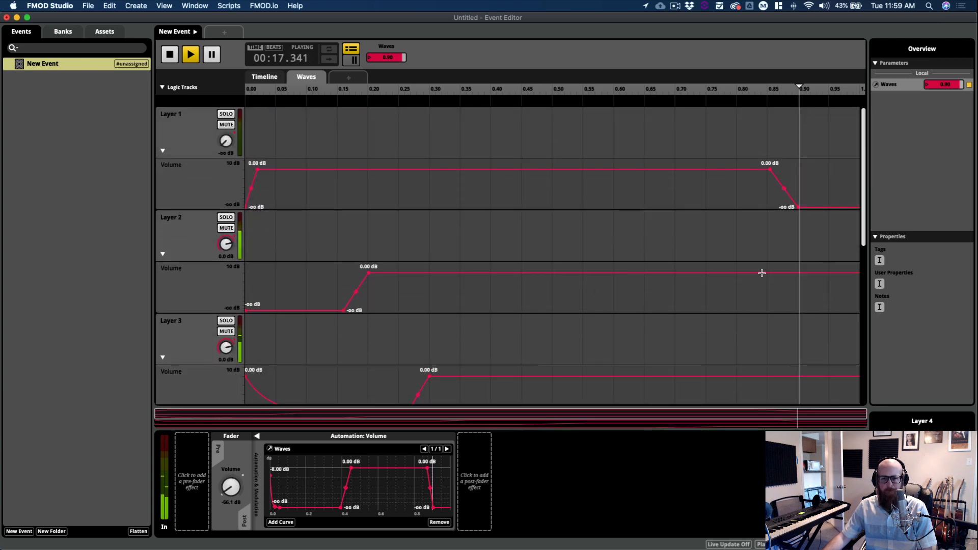
click(766, 273)
drag(797, 273, 797, 310)
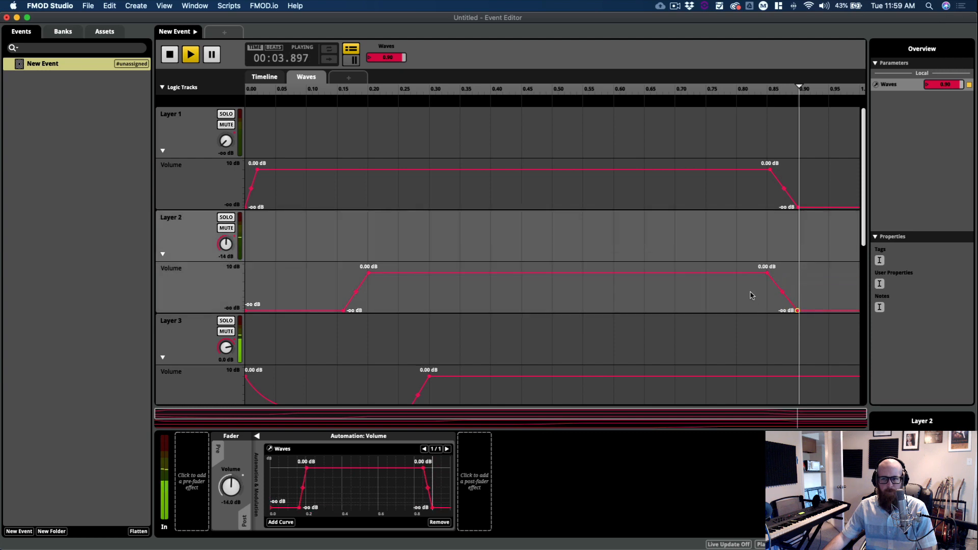
Step: Stop the event's playback
key(super+Tab)
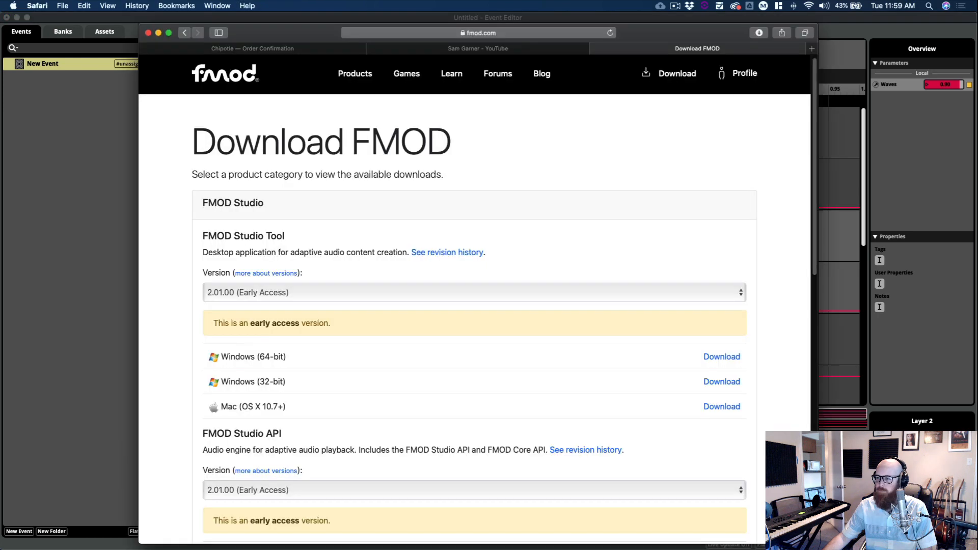
key(super+Tab)
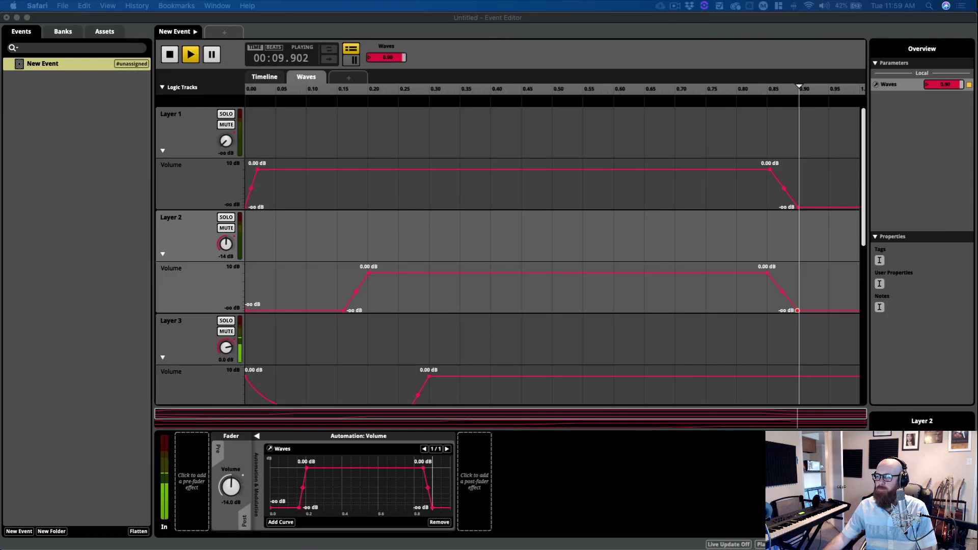
key(space)
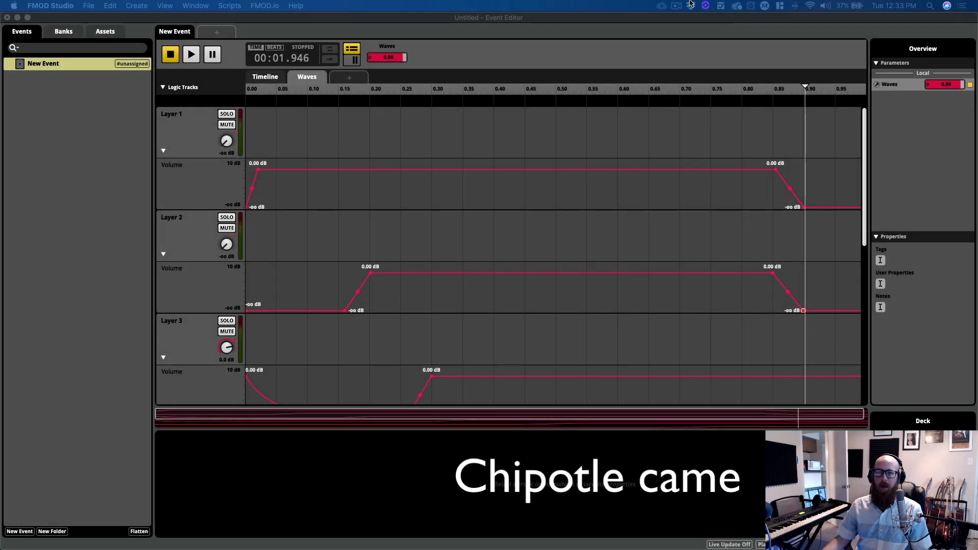
click(691, 5)
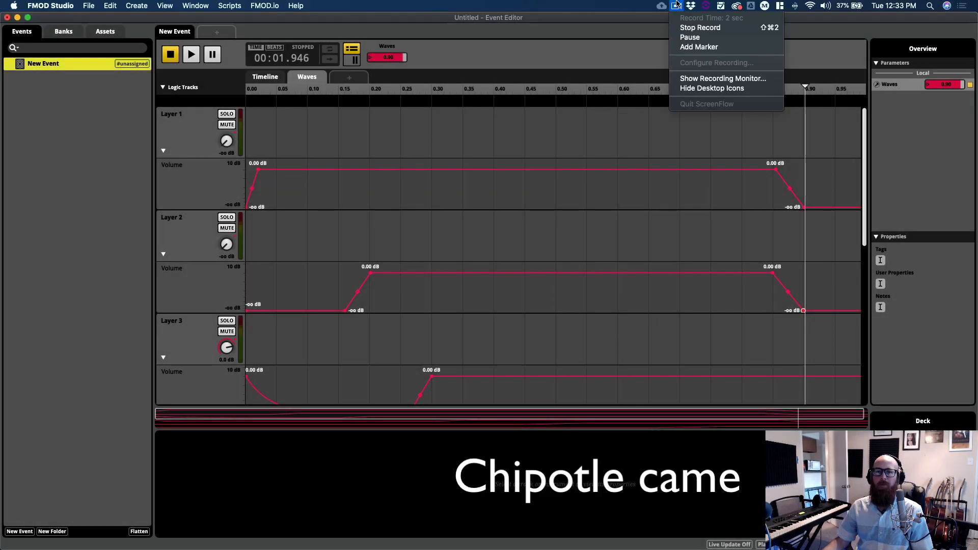
click(697, 77)
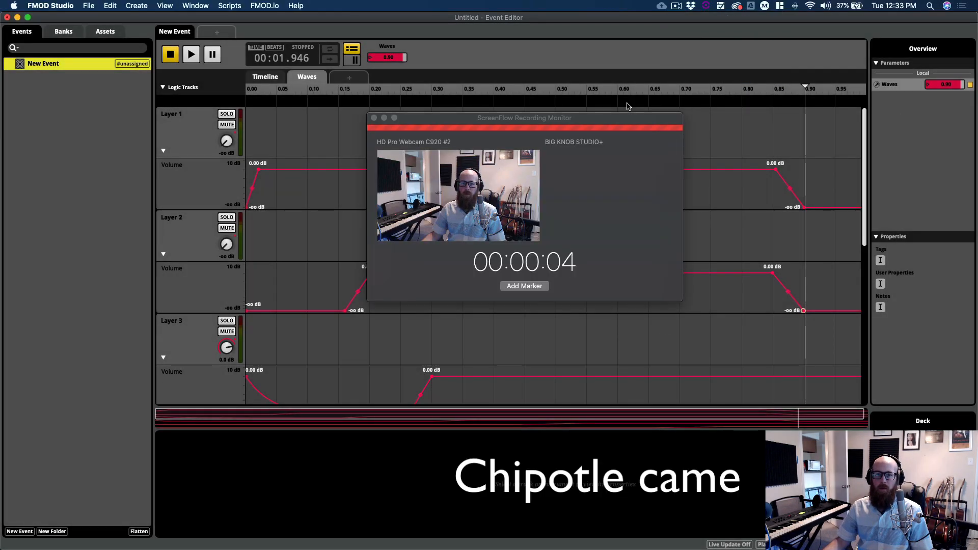
drag(614, 119, 977, 122)
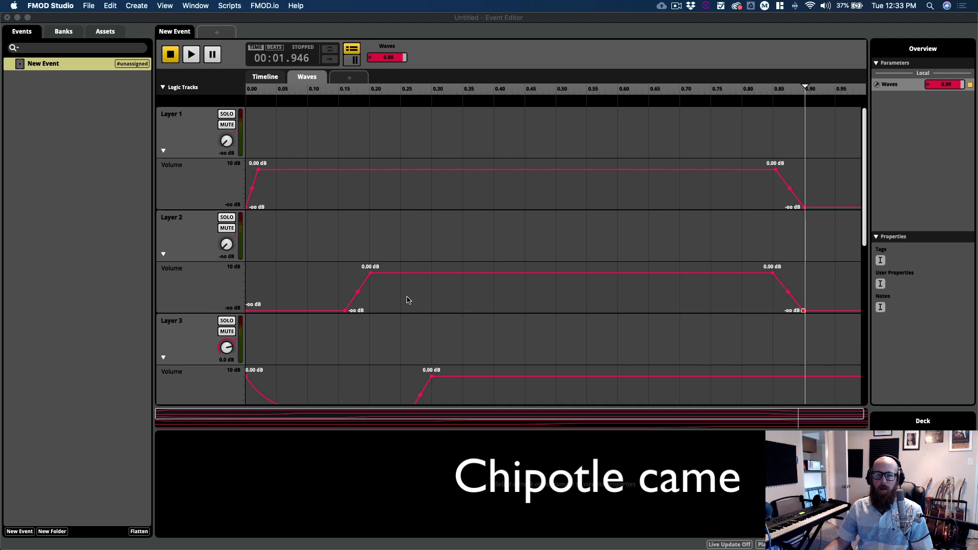
click(459, 19)
Step: Play the event from Waves 0.00 and raise the parameter to 0.95, reviewing the layers' volume curves while auditioning
drag(254, 91, 228, 94)
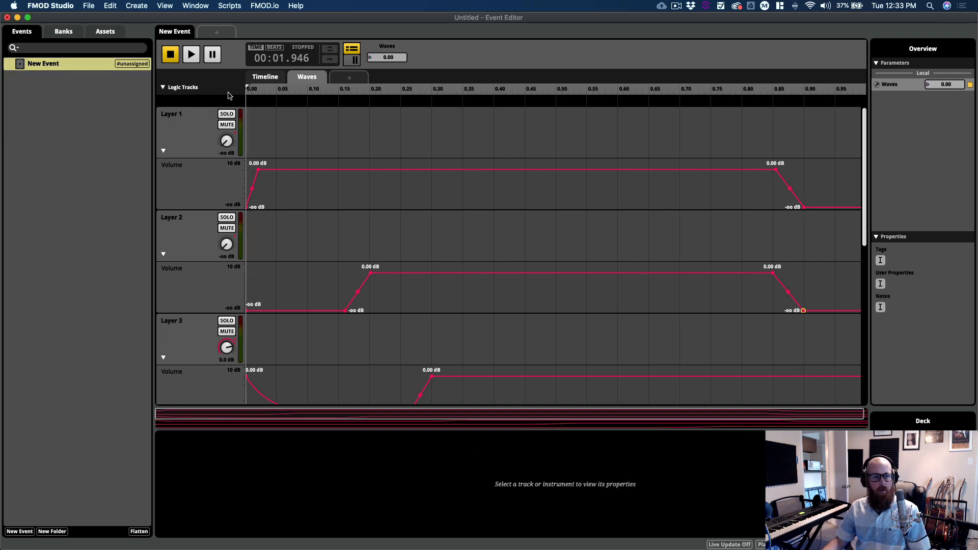
key(space)
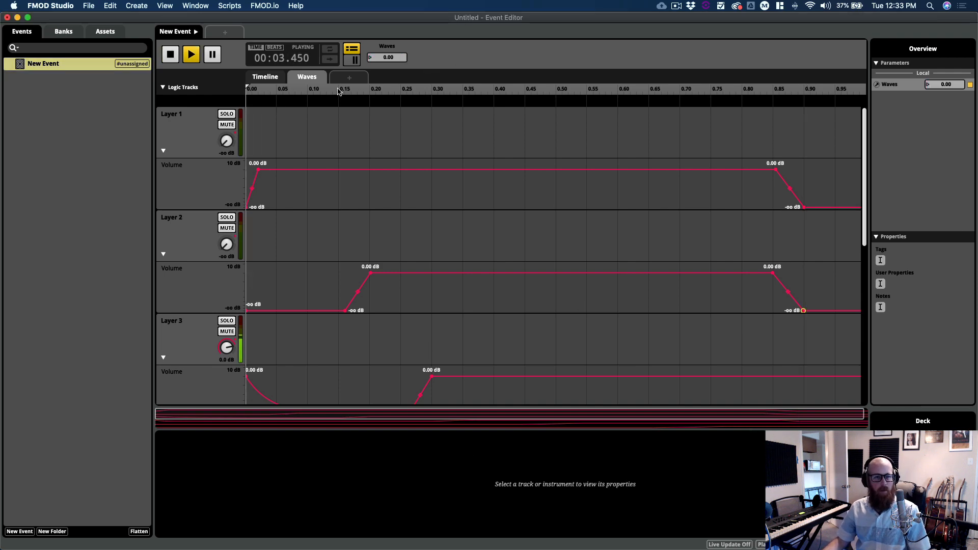
scroll(345, 255, up, 10)
scroll(345, 255, down, 10)
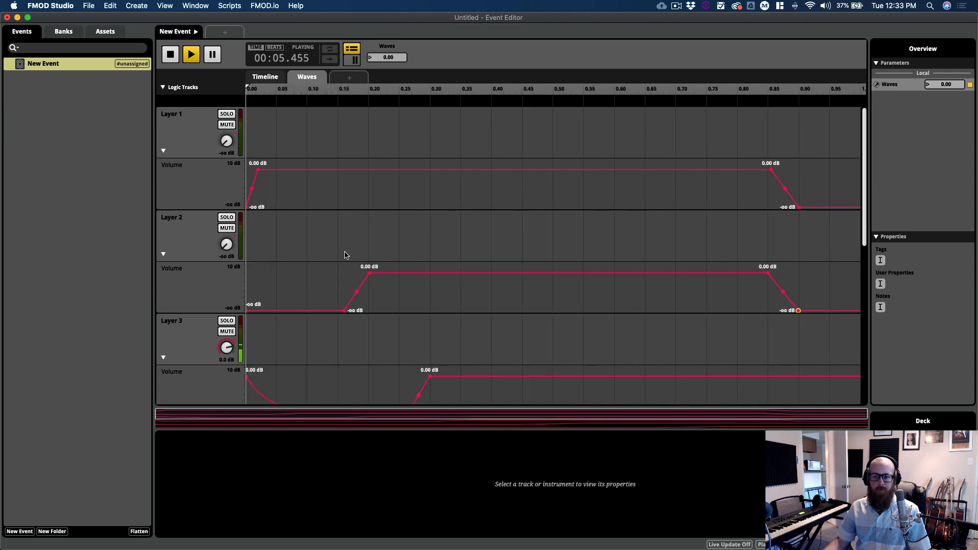
scroll(345, 255, down, 8)
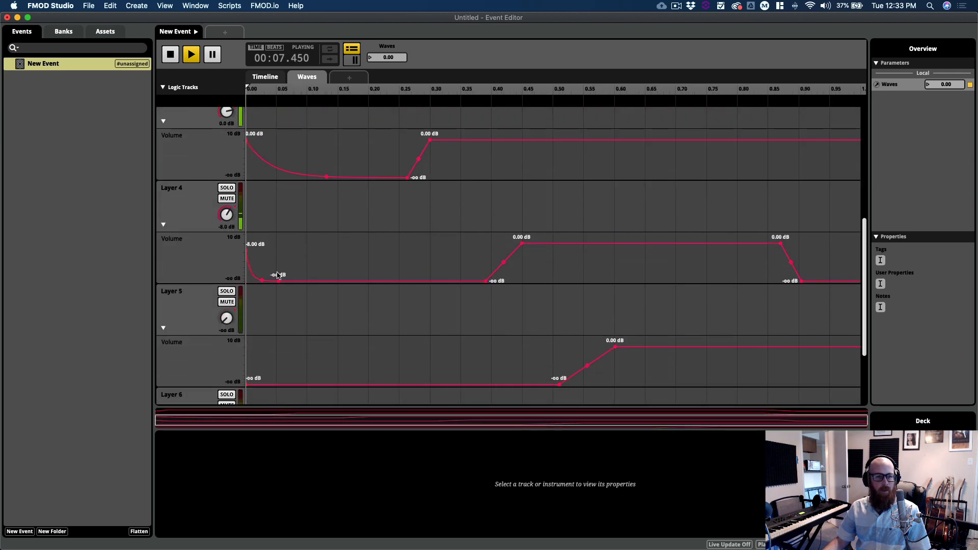
scroll(261, 229, up, 8)
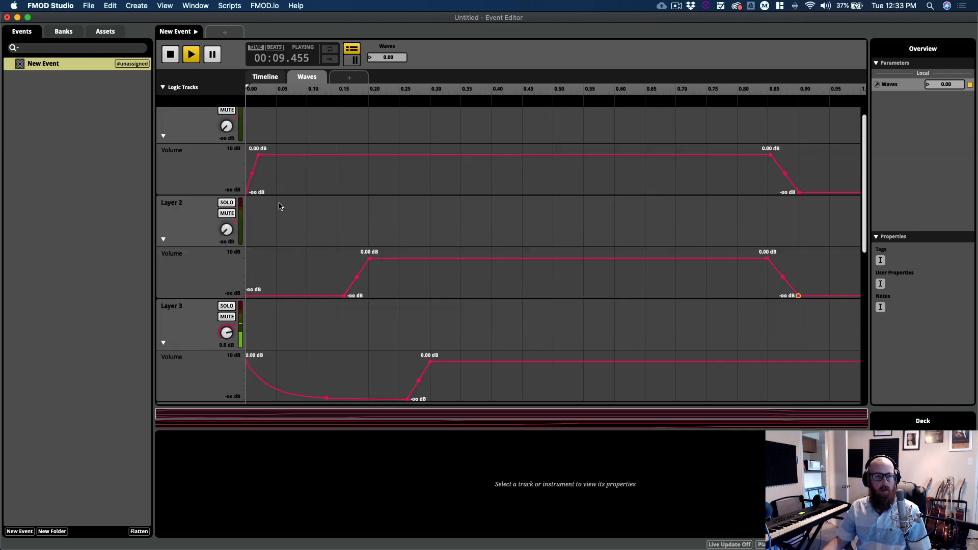
mouse_move(401, 59)
mouse_down()
mouse_move(392, 40)
mouse_move(385, 56)
mouse_move(392, 25)
mouse_move(395, 40)
mouse_up()
Step: Fade Layer 6's volume from 1.00 dB at about Waves 0.87 to -oo dB at 0.90, and stop playback
scroll(634, 229, down, 10)
click(788, 347)
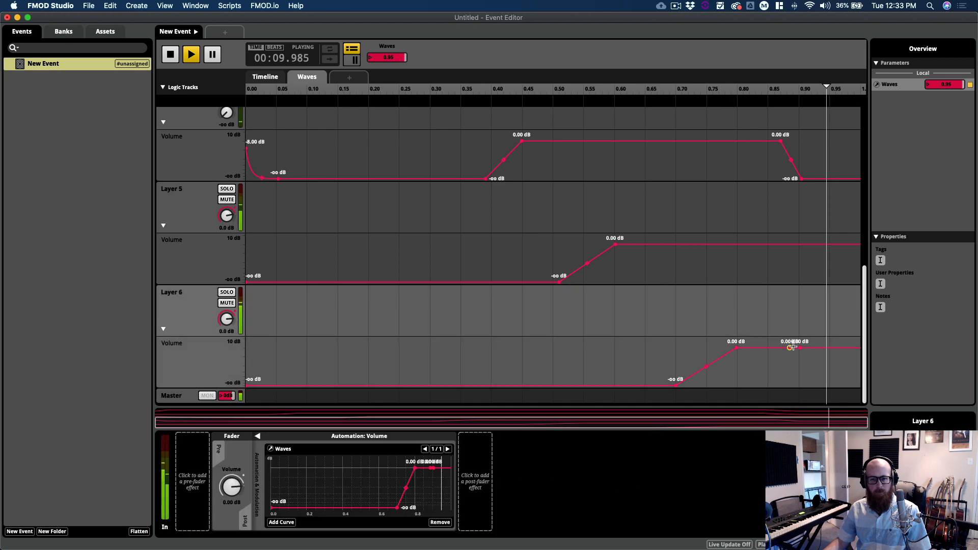
mouse_move(799, 347)
mouse_down()
mouse_move(799, 361)
mouse_move(780, 347)
mouse_up()
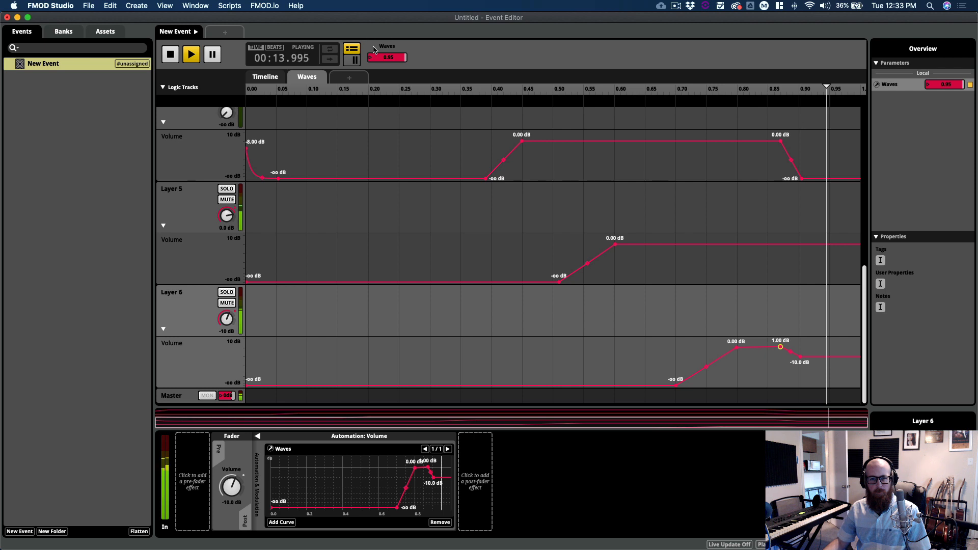
drag(387, 57, 388, 57)
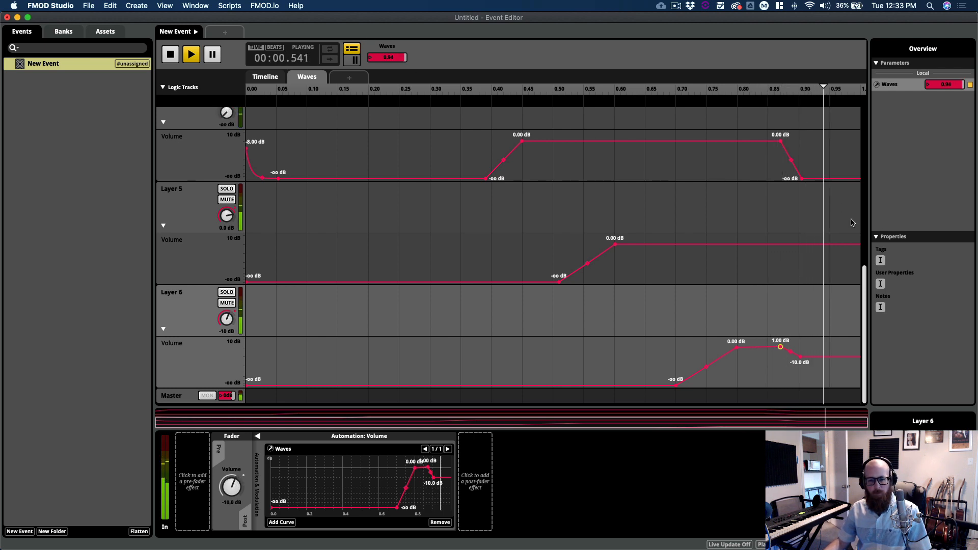
drag(799, 357, 800, 386)
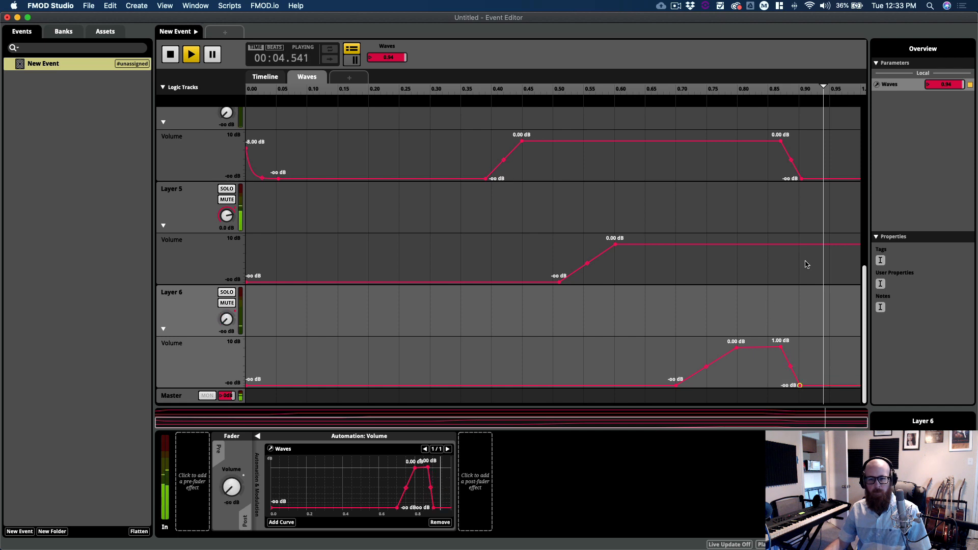
scroll(802, 274, up, 3)
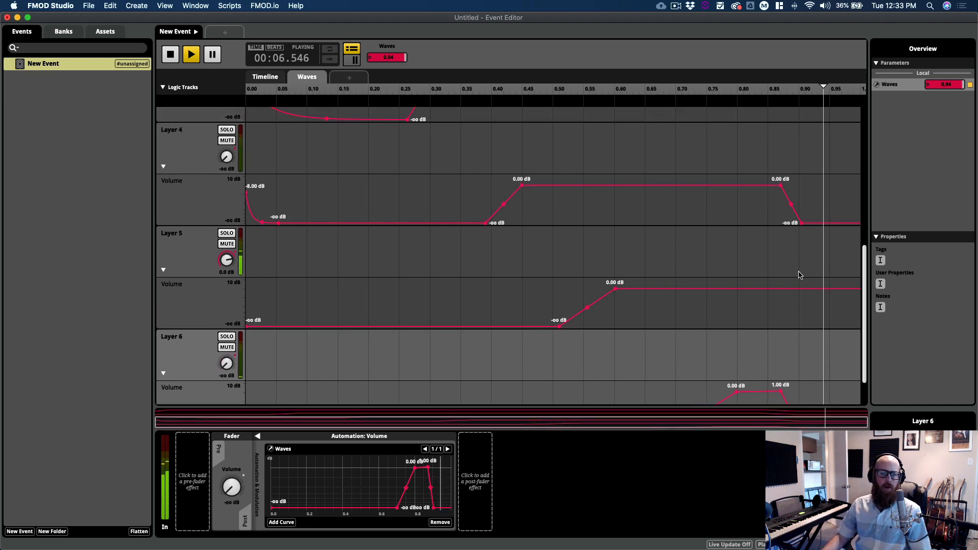
key(space)
Step: Replay the event and lower Waves to 0.00 to audition the return to the opening layers, finishing with playback stopped
scroll(797, 274, up, 3)
scroll(796, 273, up, 5)
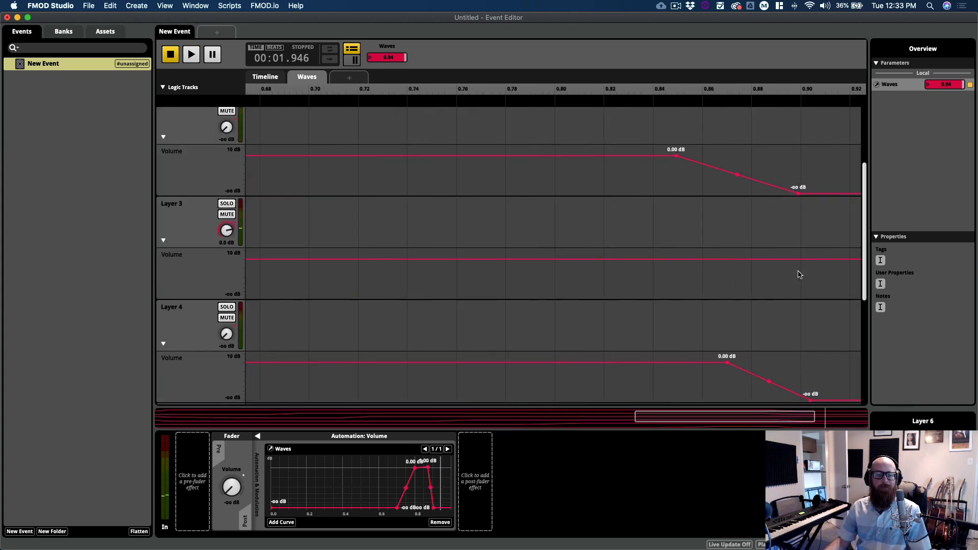
scroll(474, 220, down, 5)
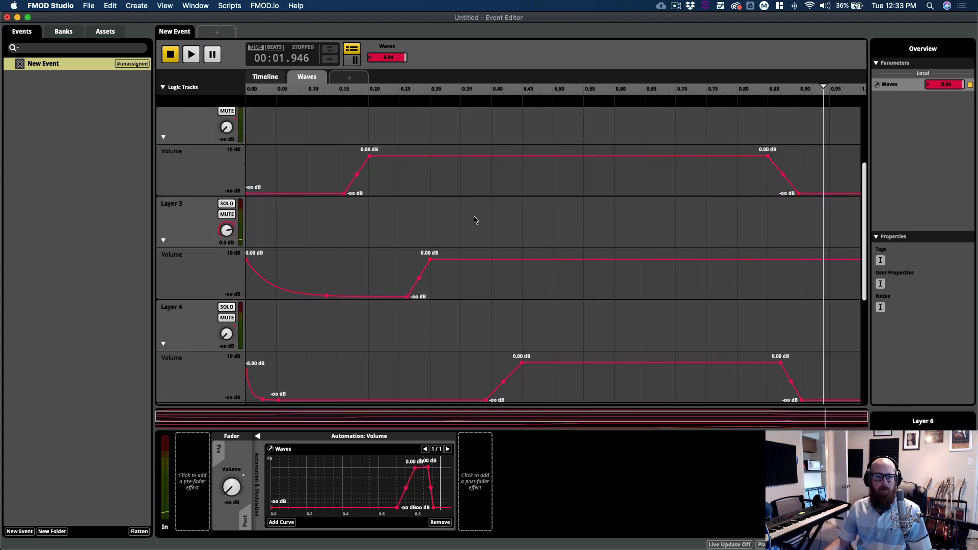
key(space)
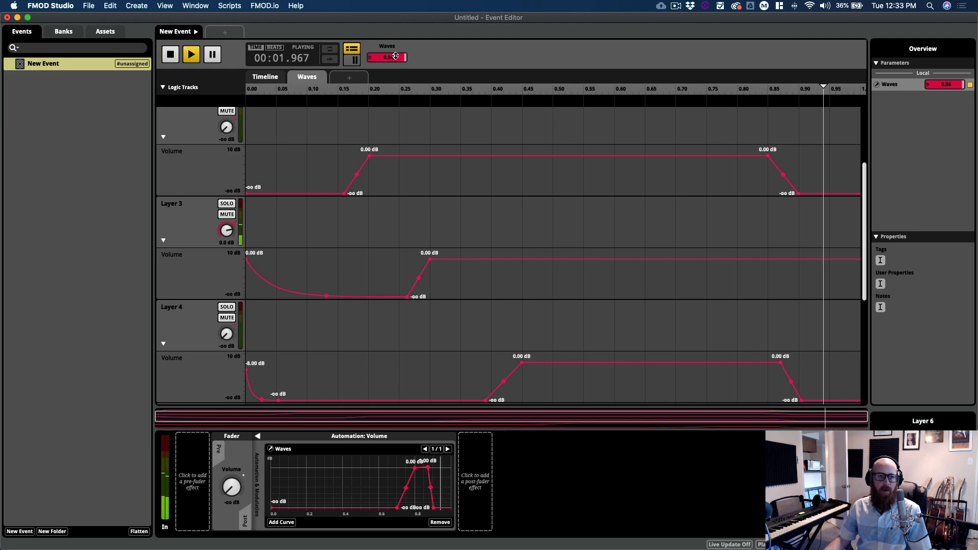
drag(395, 56, 367, 56)
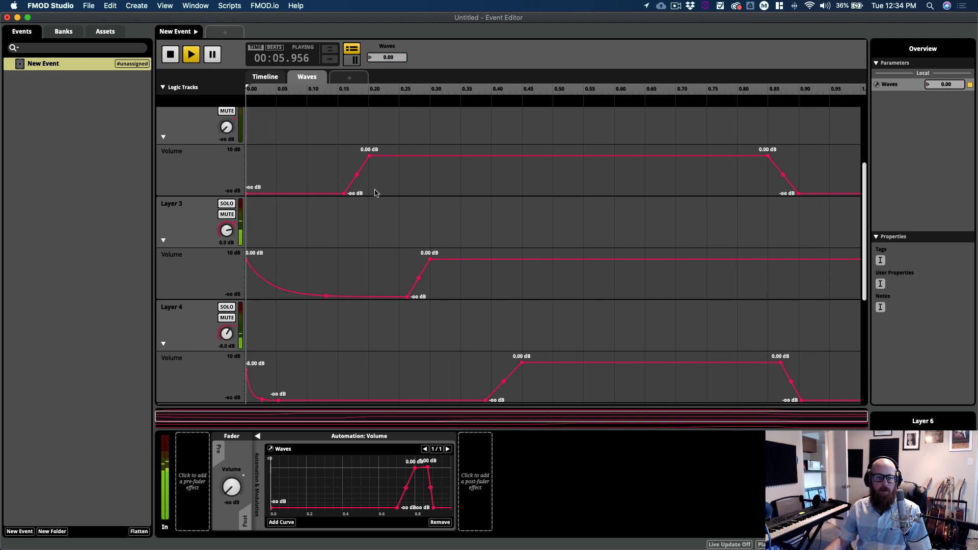
key(space)
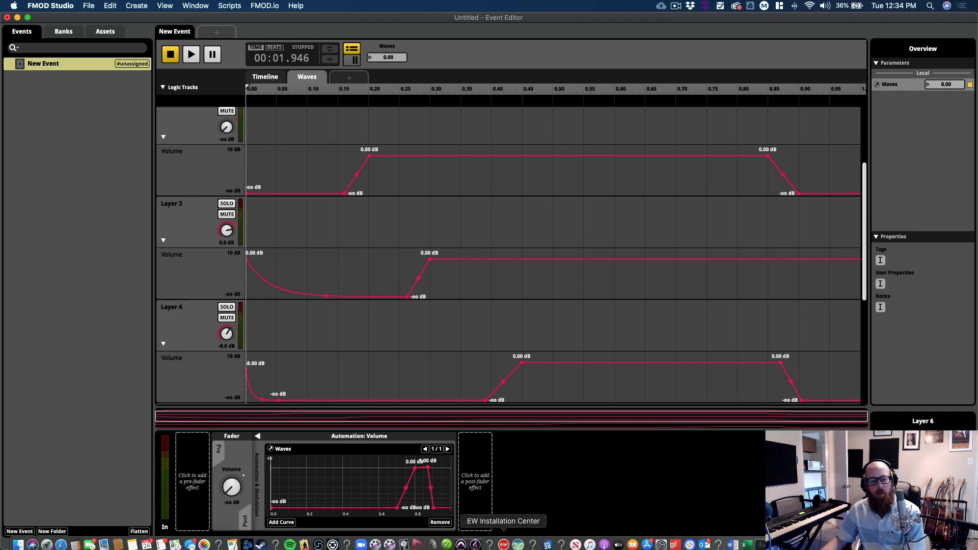
Step: Glance at the UTA Class 3.23 project in Logic Pro X and return to FMOD Studio to play the event's timeline
click(404, 541)
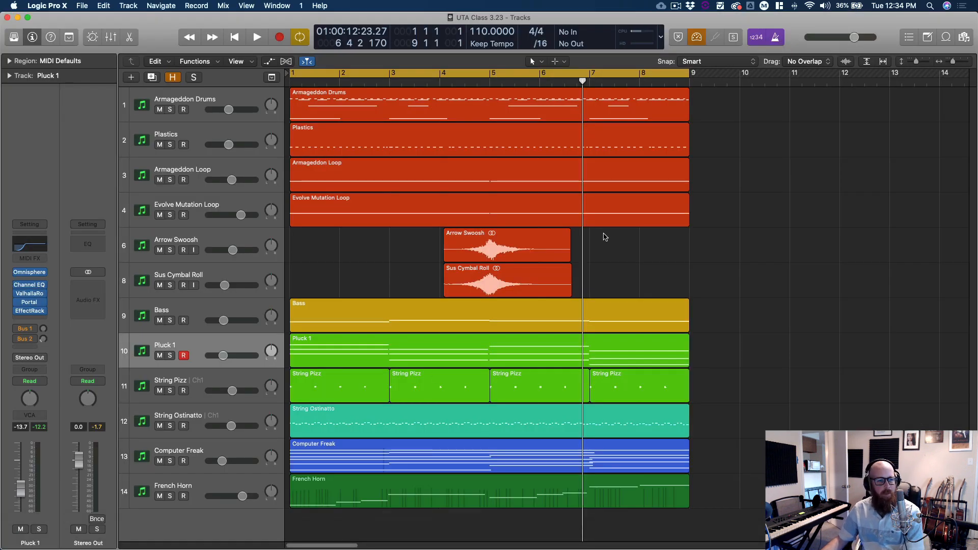
click(320, 541)
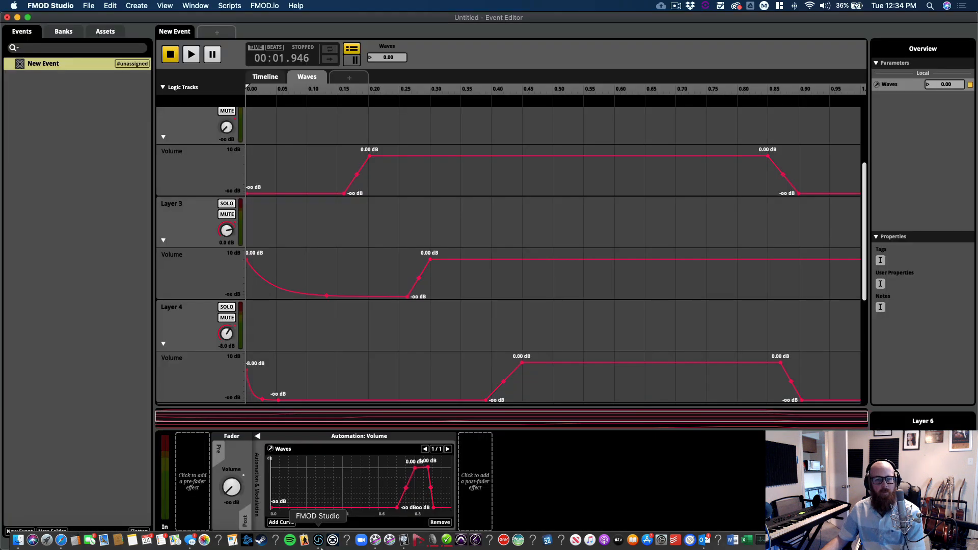
click(264, 77)
key(space)
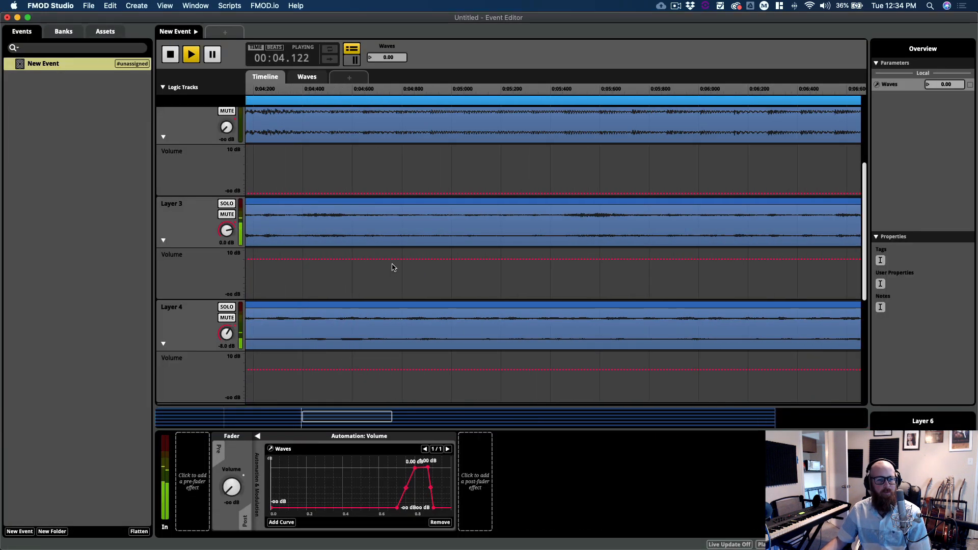
Step: Collapse the volume automation lanes of Layers 2, 3, 4 and 5 in the event timeline
click(197, 372)
click(163, 343)
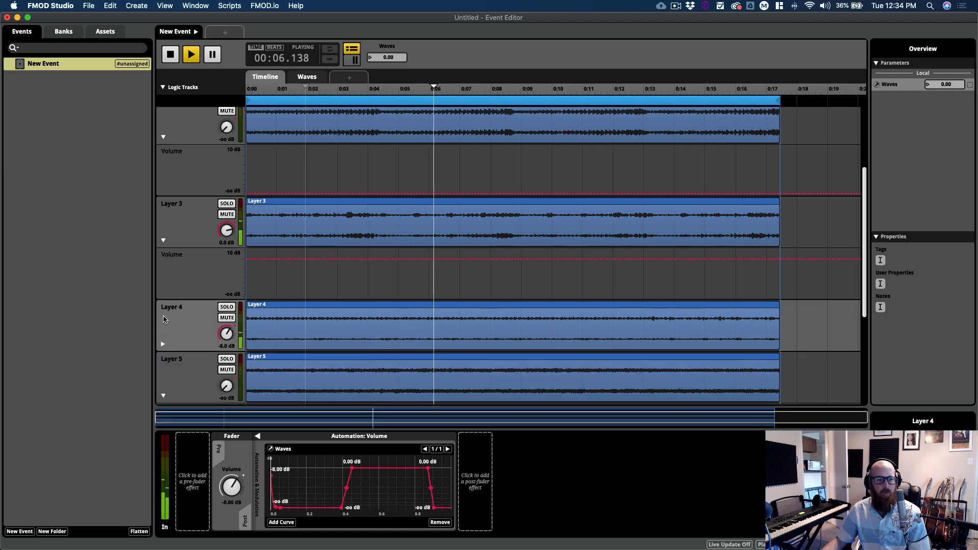
click(166, 242)
click(163, 138)
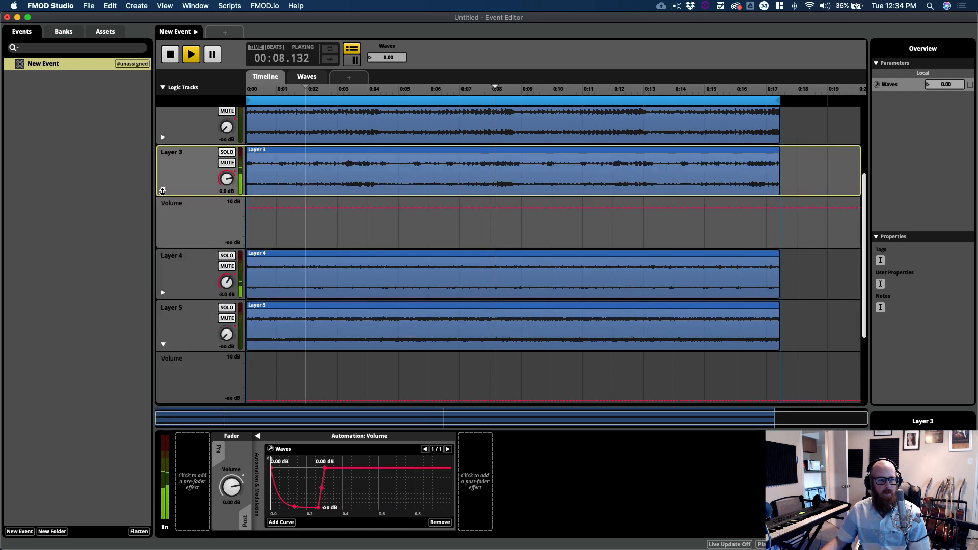
click(163, 189)
click(163, 292)
scroll(197, 348, down, 1)
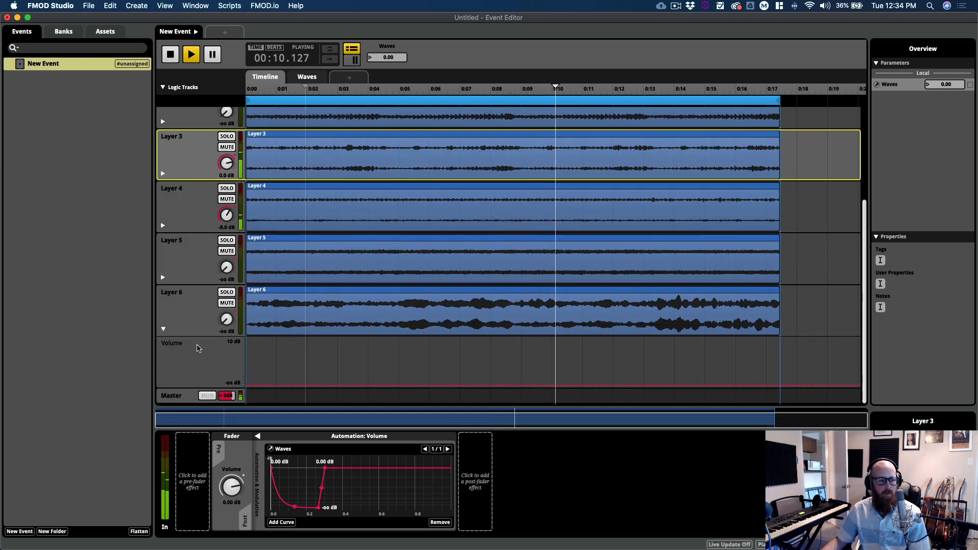
Step: Collapse the volume automation lanes of Layer 6 and Layer 1 so all six tracks are shown compactly
click(173, 335)
scroll(172, 334, up, 5)
scroll(172, 334, down, 5)
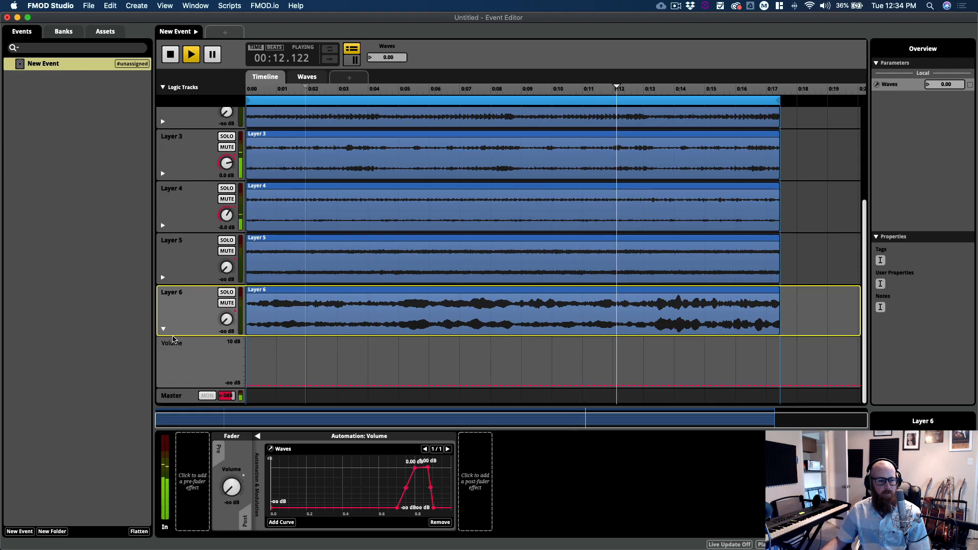
click(163, 329)
scroll(188, 326, up, 5)
click(163, 151)
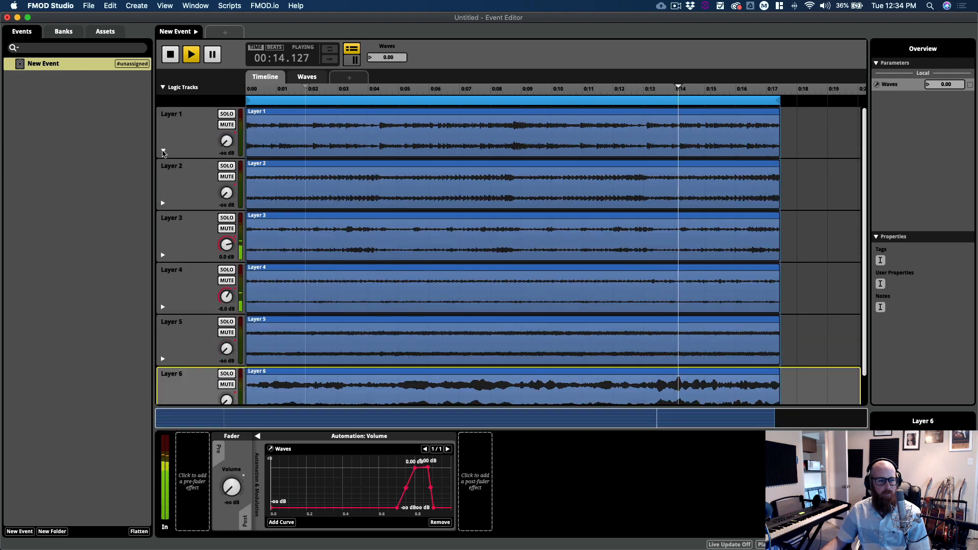
scroll(430, 294, down, 2)
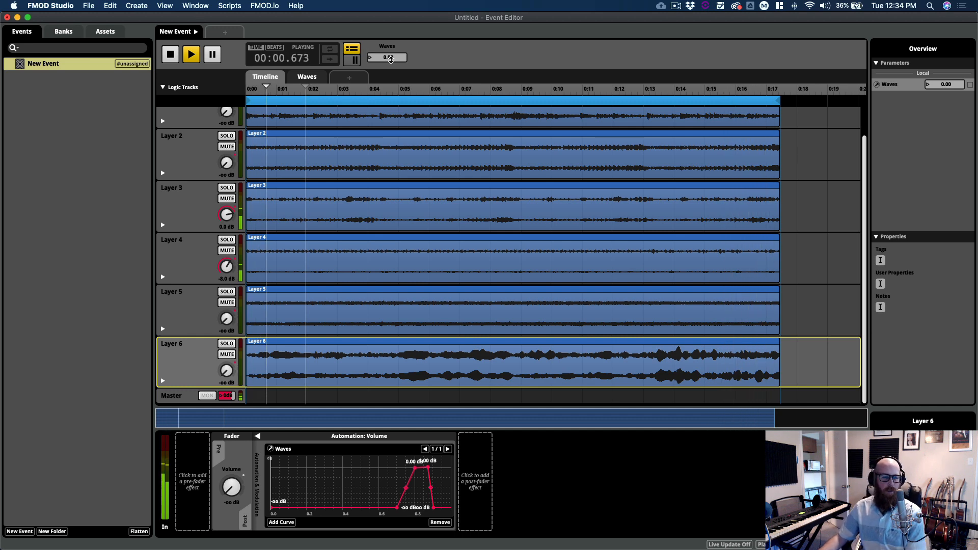
Step: Raise Waves to 0.25 and return it to 0.00 to audition the layer changes, and stop playback
drag(391, 59, 391, 36)
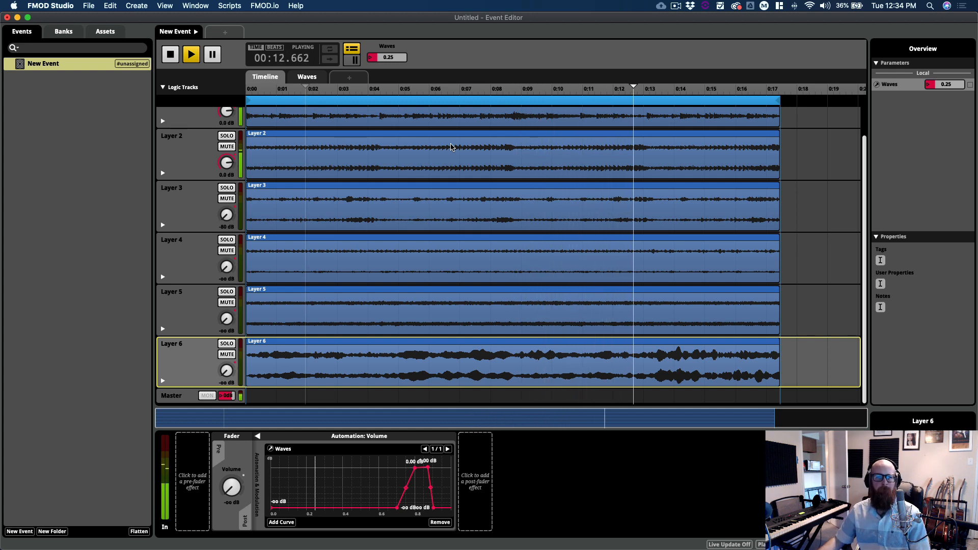
drag(389, 58, 378, 260)
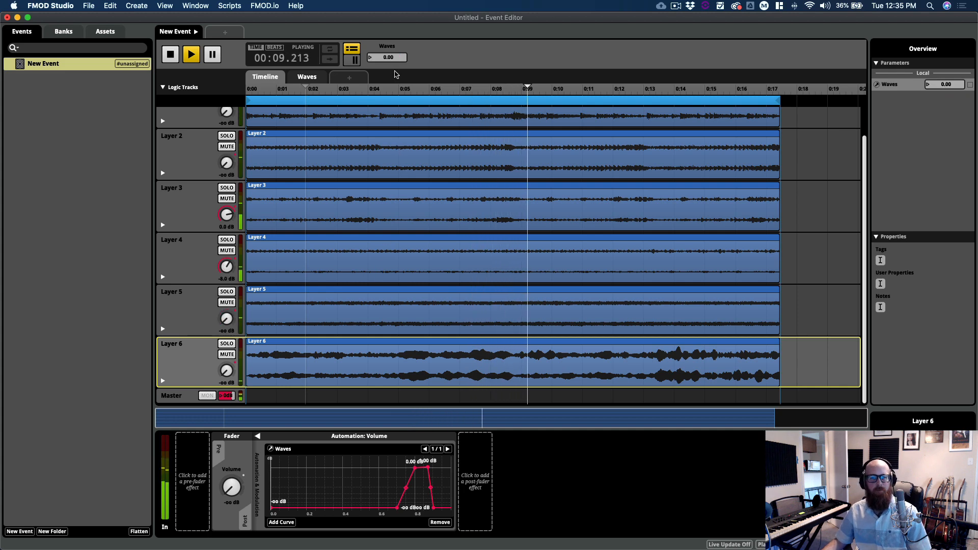
key(space)
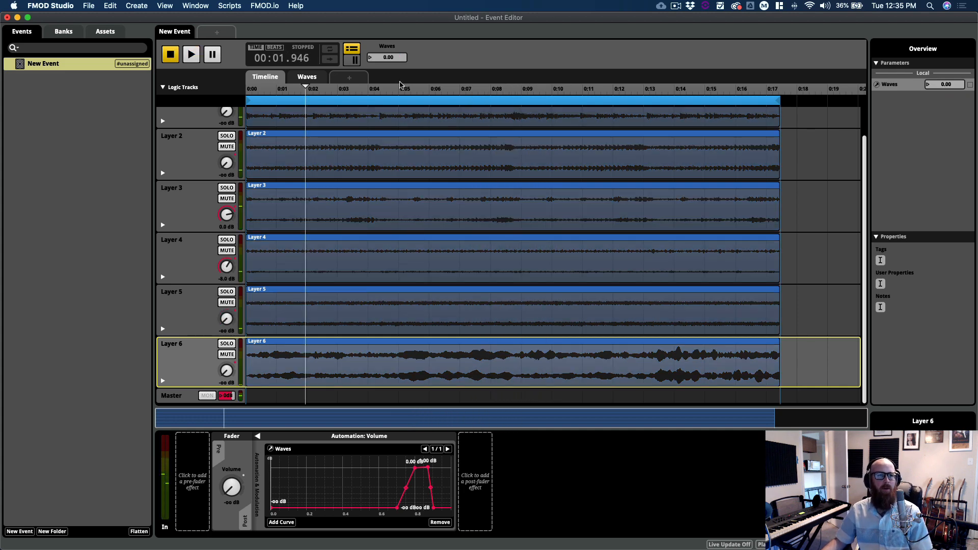
Step: Save the project as FMOD File in the UTA .23 Bounce folder on G-DRIVE mobile USB-C, allowing access to the Documents folder
key(super+s)
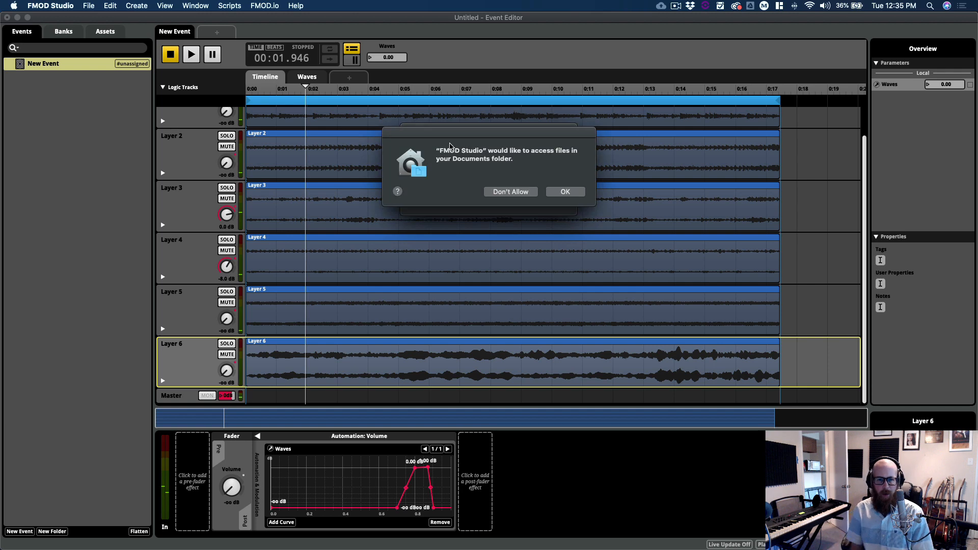
click(566, 193)
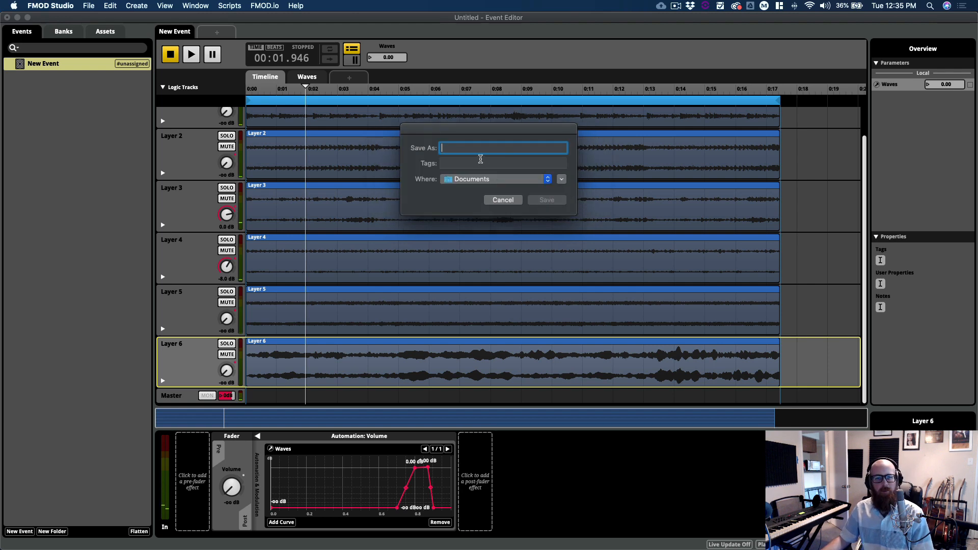
click(478, 178)
click(488, 238)
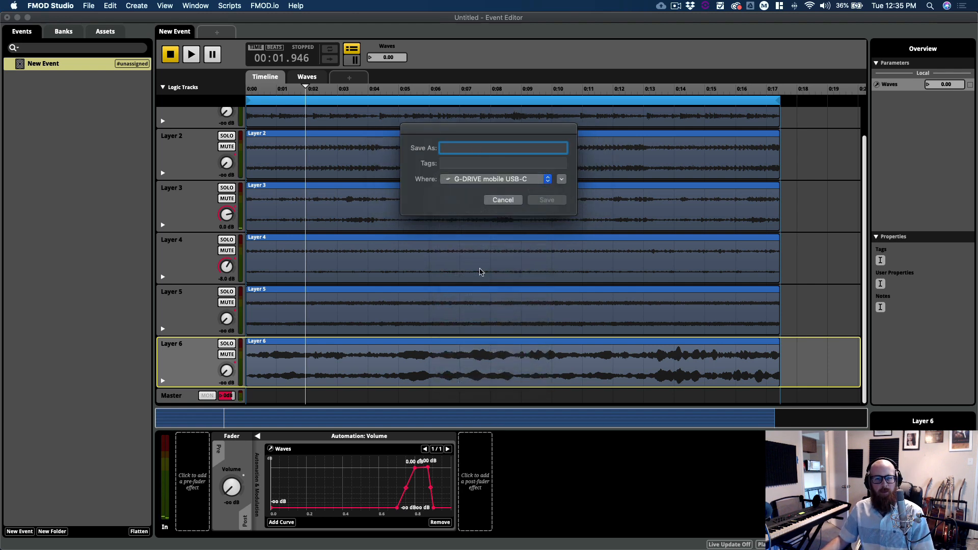
click(561, 179)
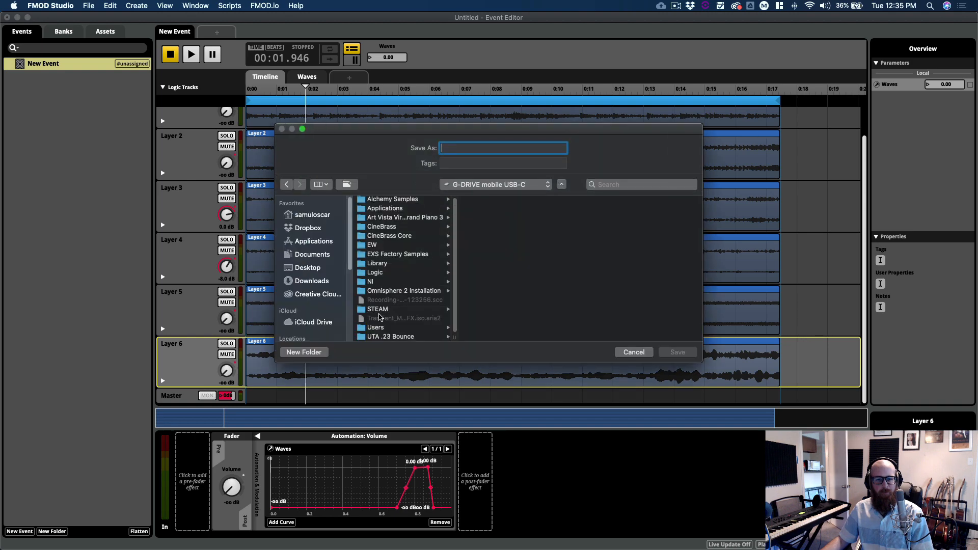
click(386, 336)
key(Tab)
text(F)
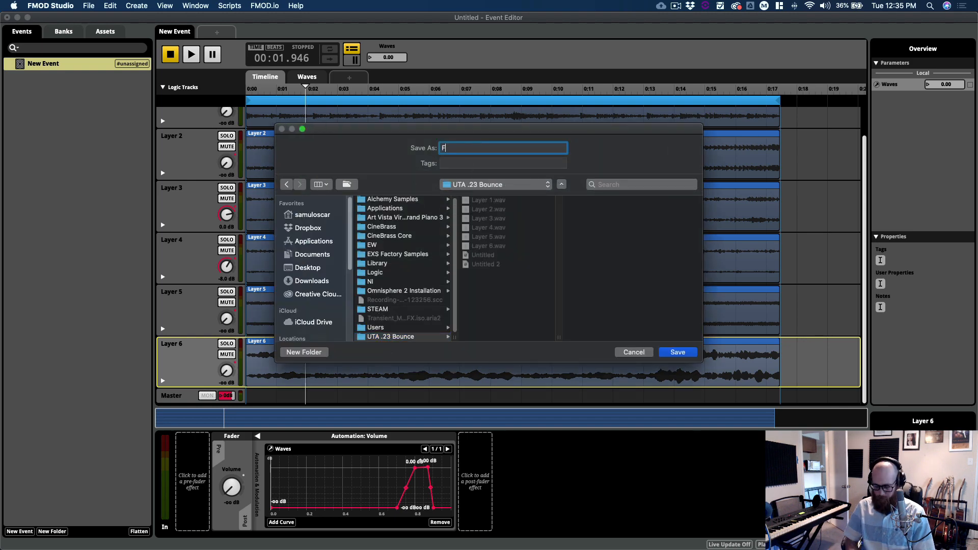
text(MOD File)
key(Return)
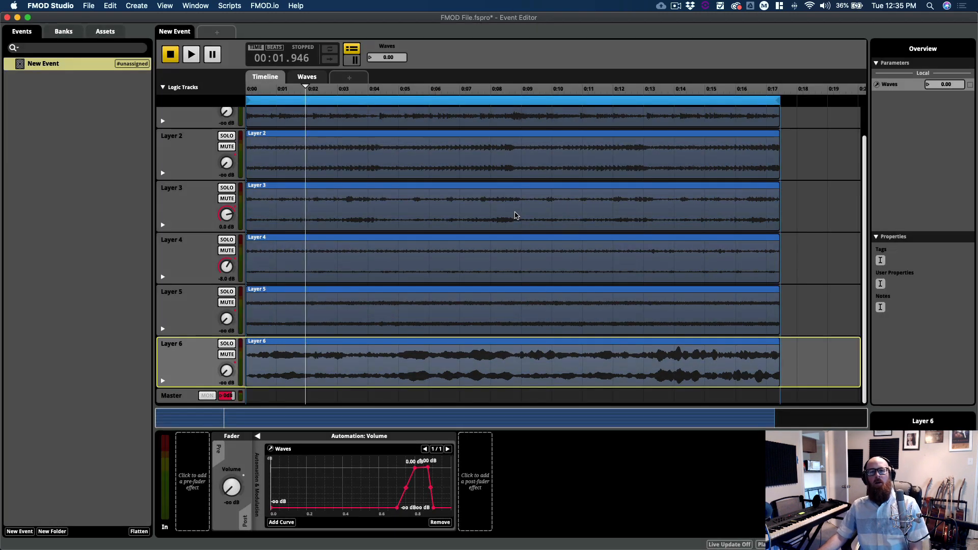
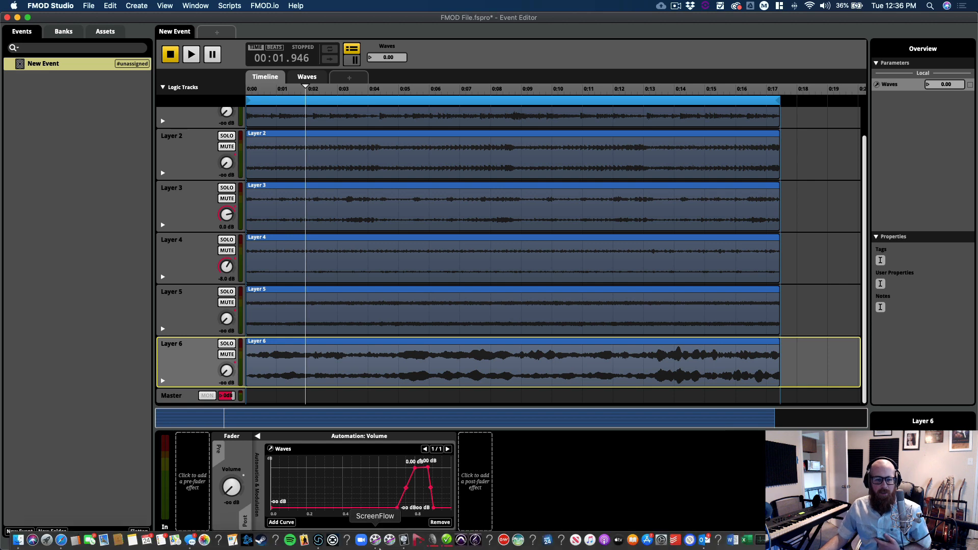
Step: Switch to the UTA Class 3.23 project in Logic Pro X and highlight the six red drum and effect regions, ending with nothing selected
click(403, 539)
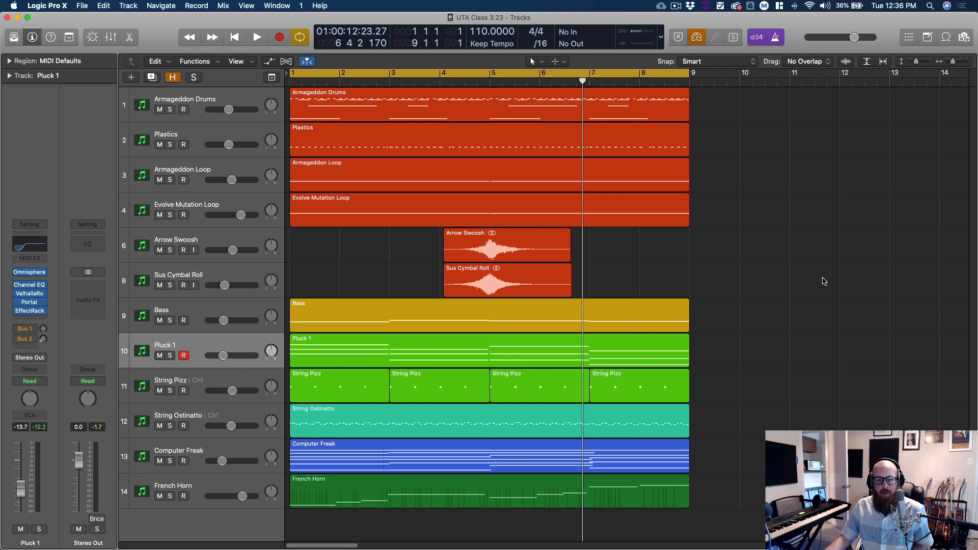
drag(846, 280, 338, 119)
click(351, 249)
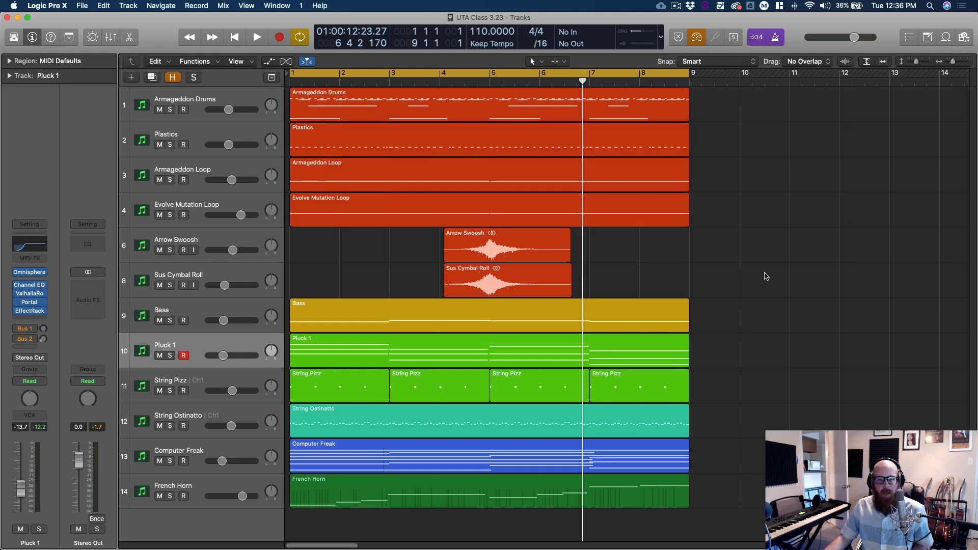
drag(892, 283, 289, 109)
drag(889, 276, 312, 110)
click(877, 284)
drag(913, 286, 299, 84)
click(897, 120)
drag(913, 94, 296, 296)
click(793, 289)
drag(929, 277, 309, 104)
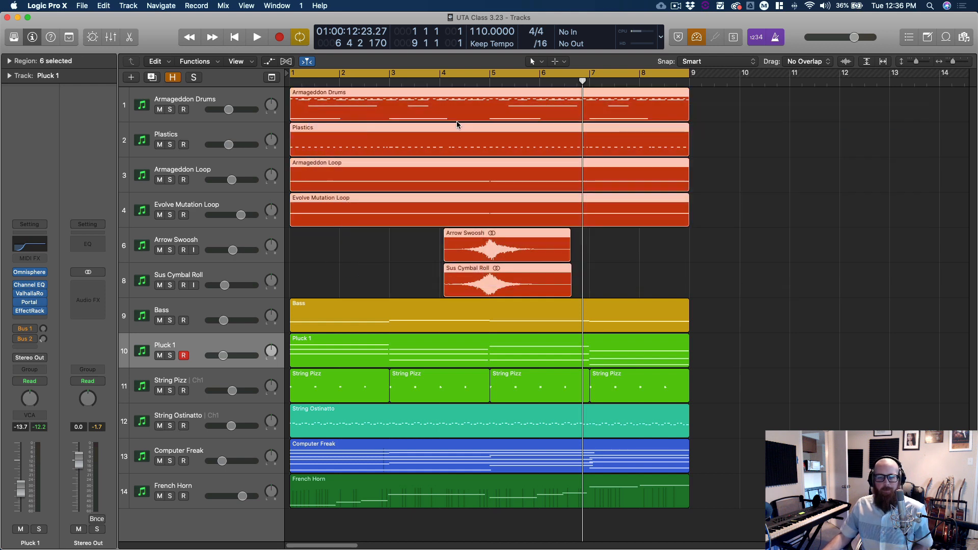
click(919, 99)
drag(916, 97, 375, 287)
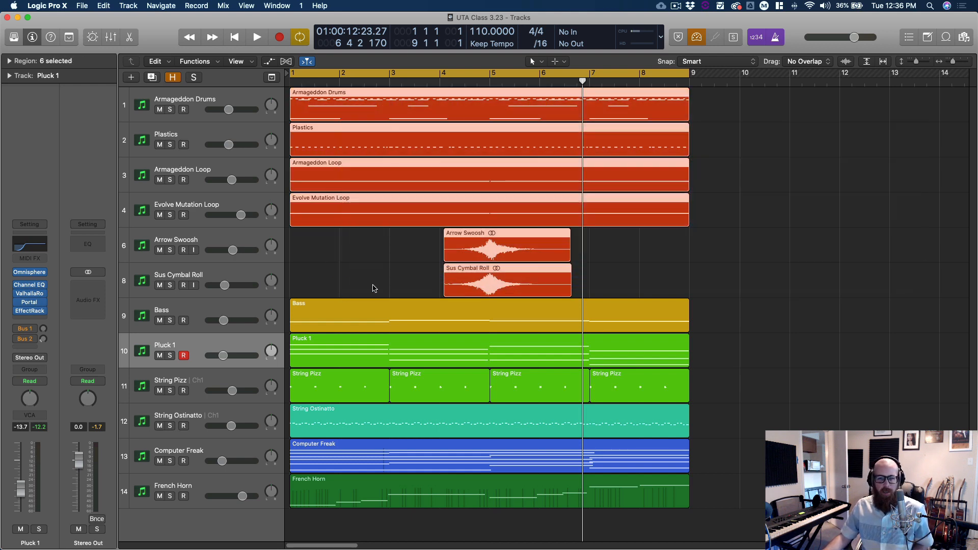
click(743, 290)
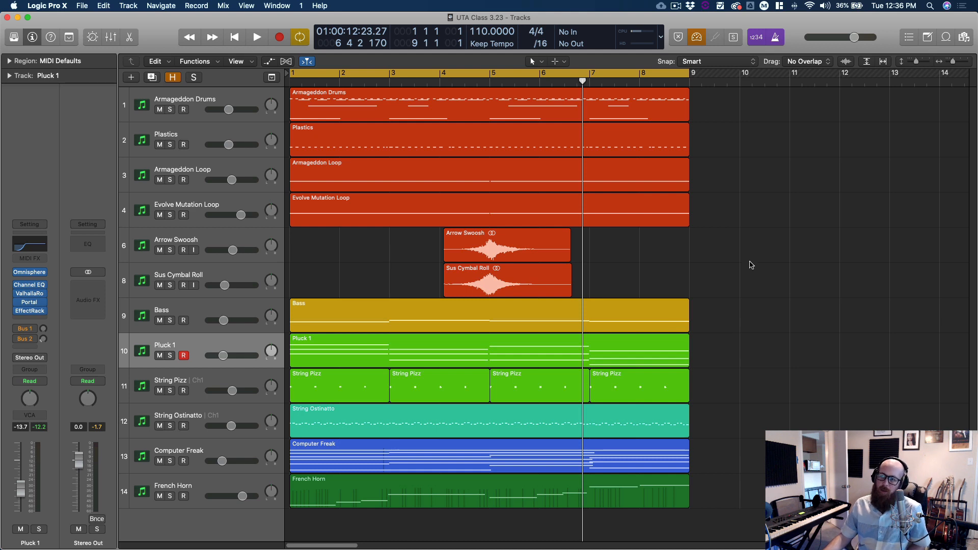